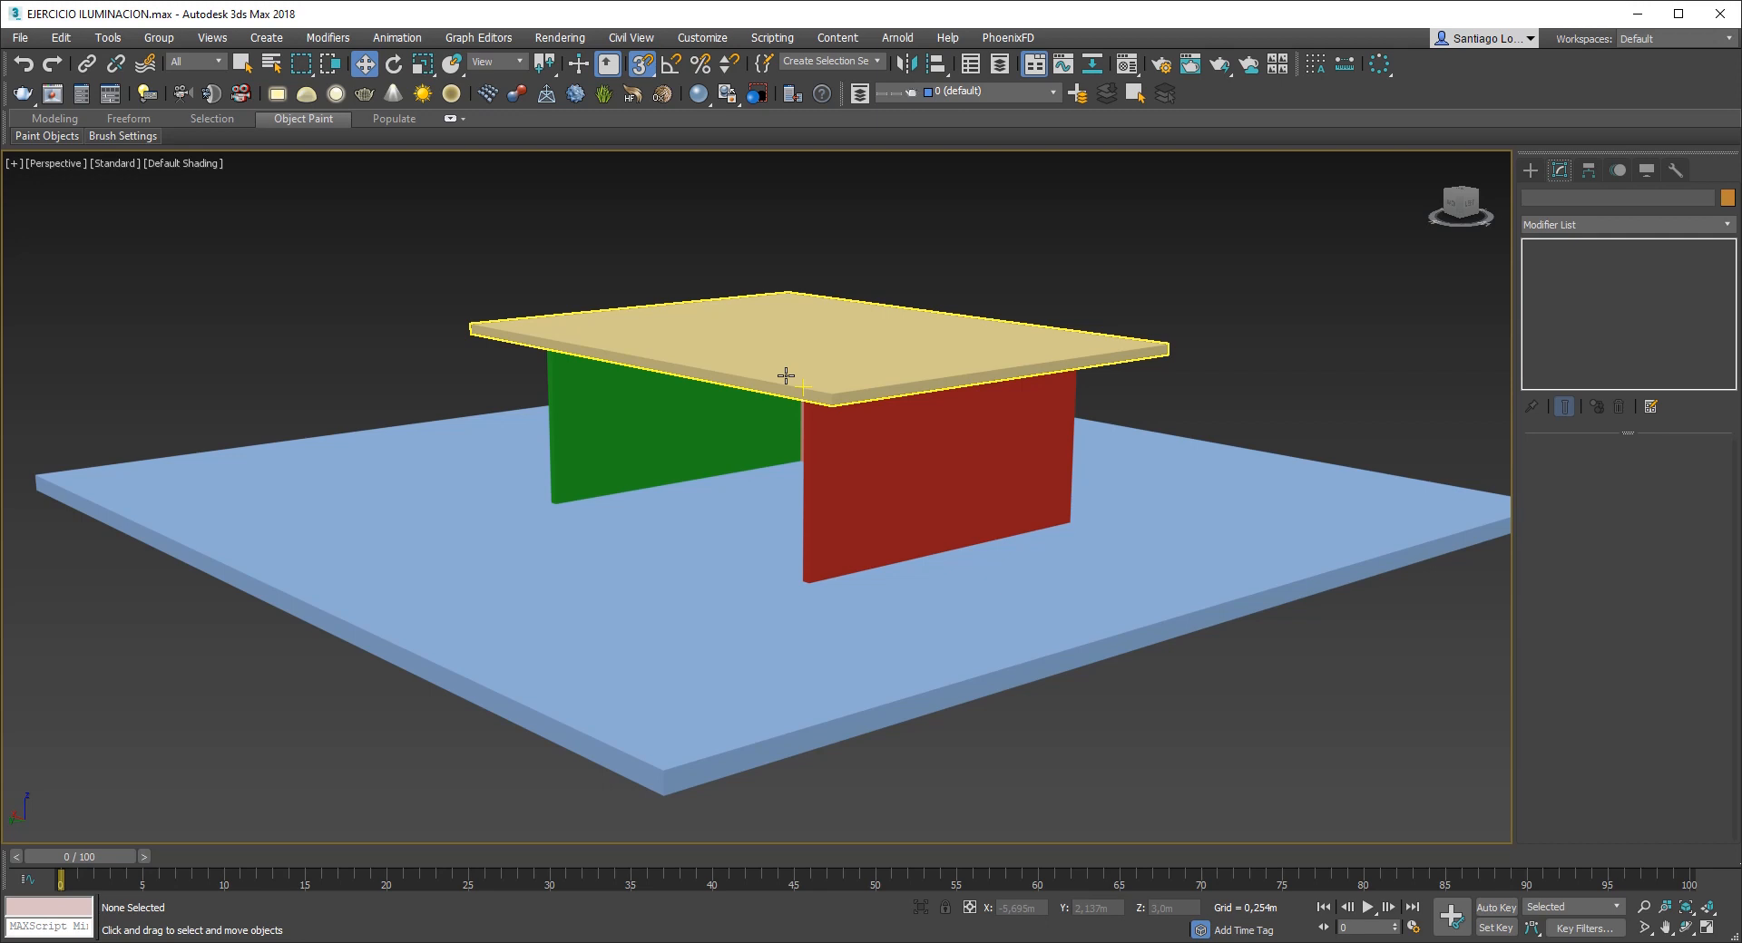
{"action": "left_click", "coordinate": [786, 376]}
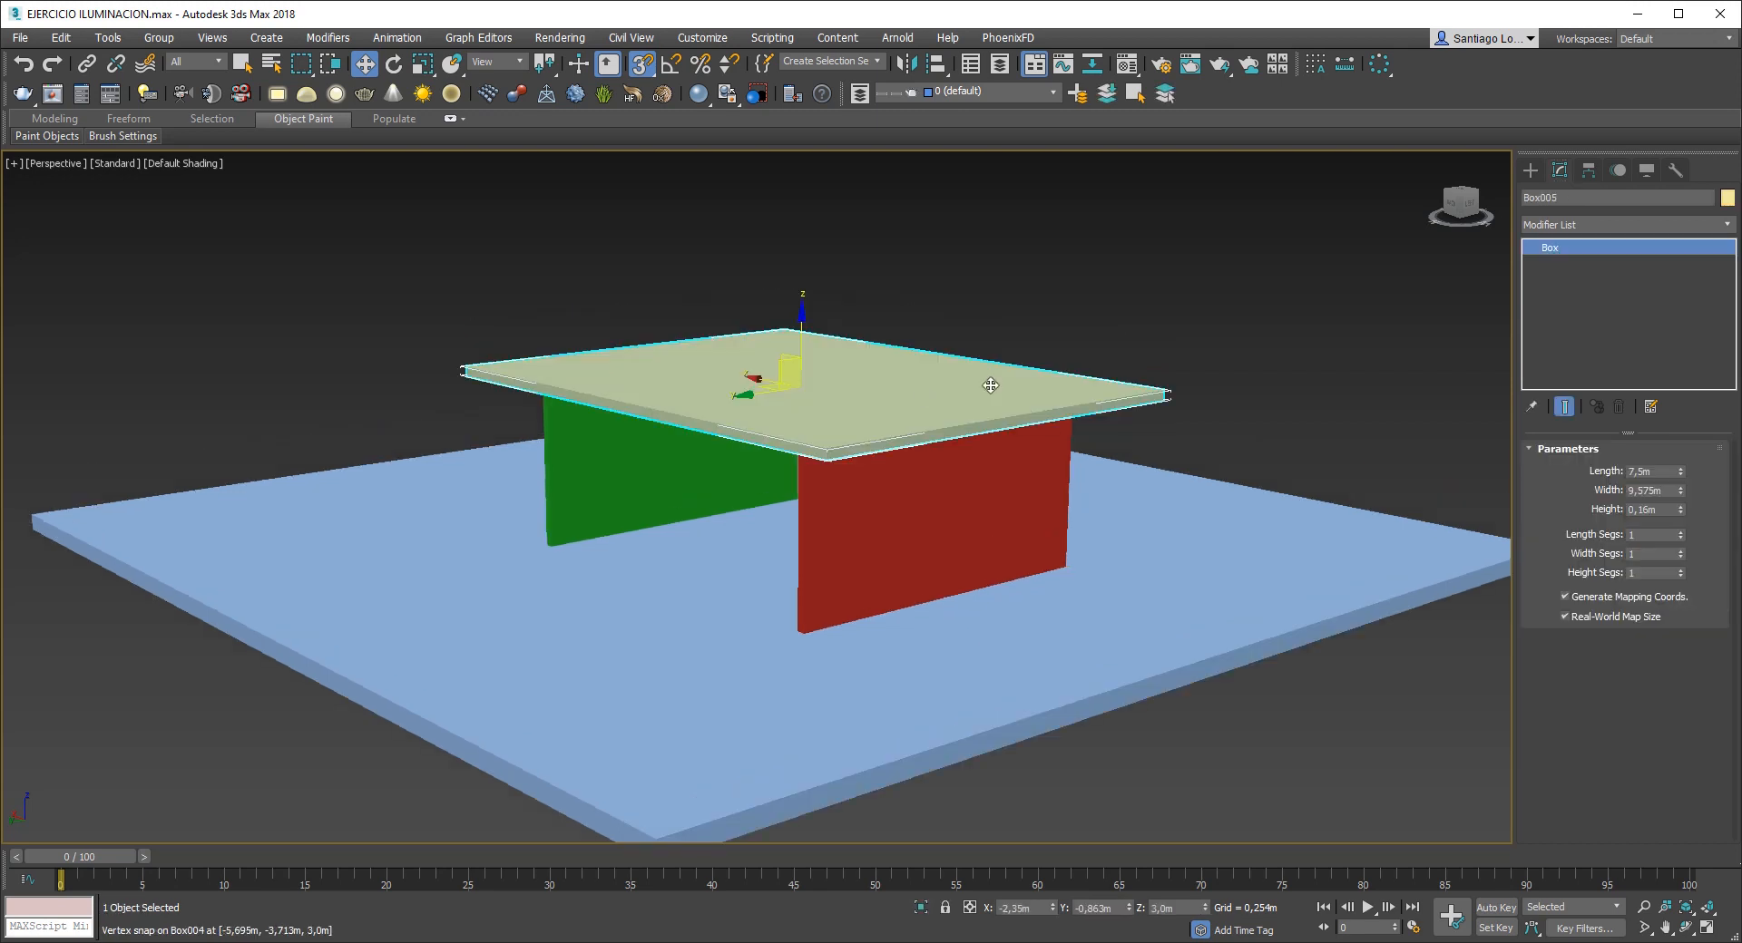
{"action": "left_click", "coordinate": [1217, 360]}
{"action": "left_click", "coordinate": [967, 495]}
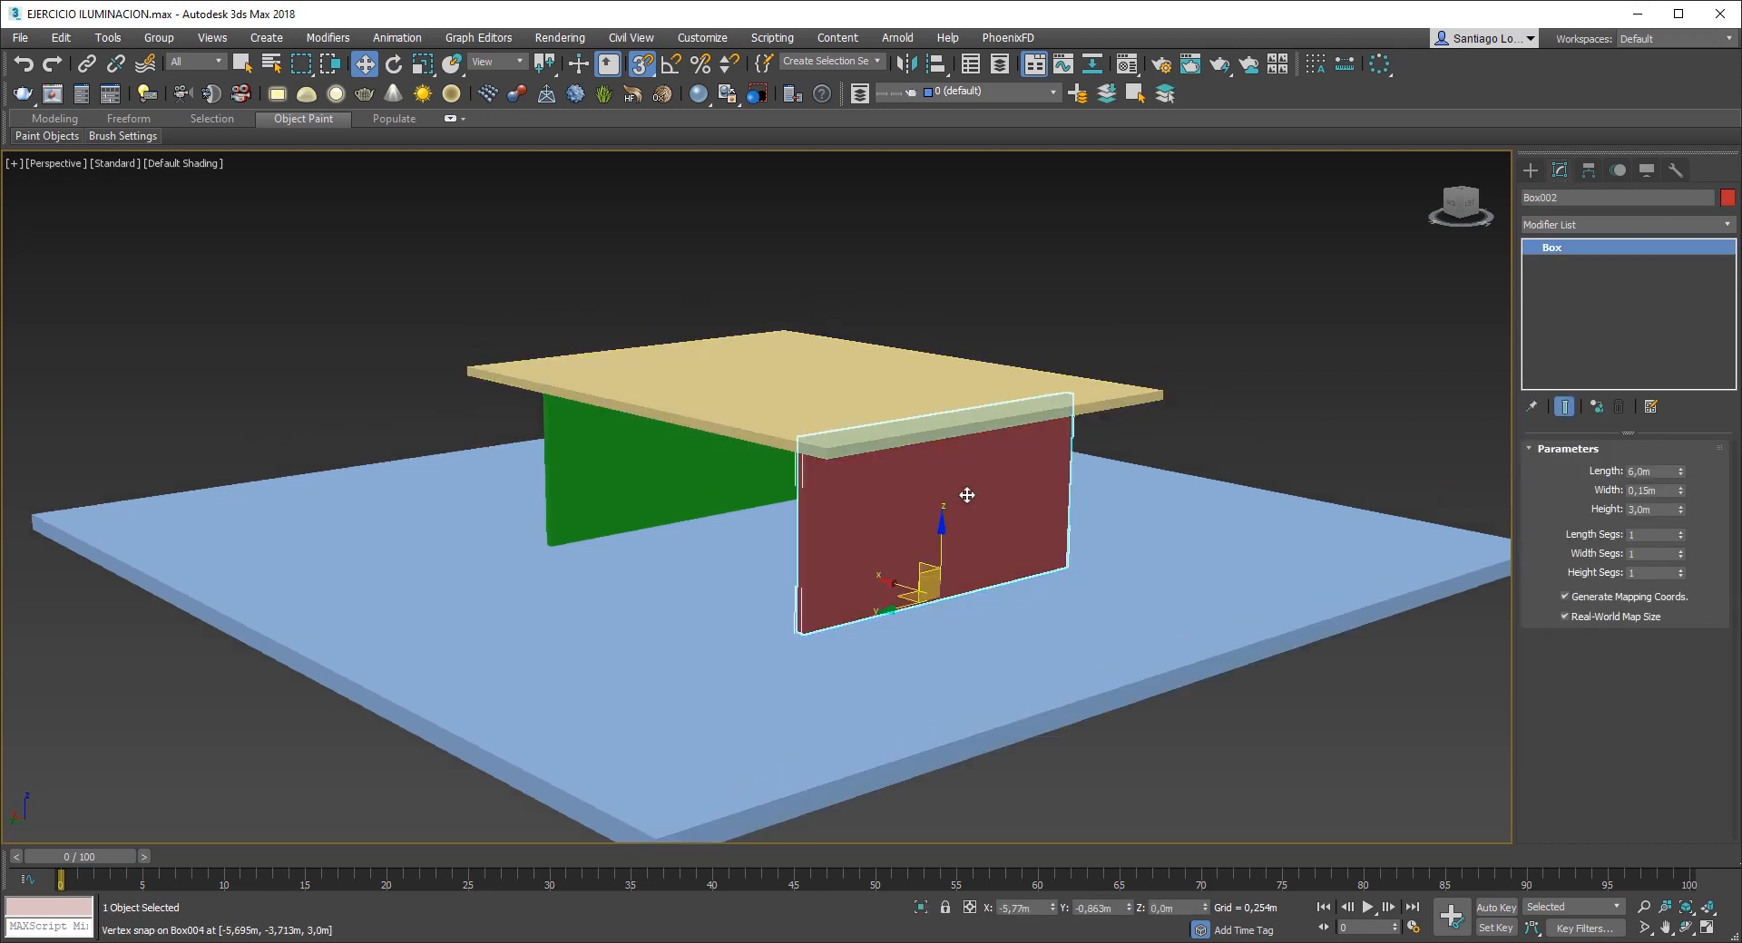
{"action": "left_click", "coordinate": [671, 467]}
{"action": "left_click", "coordinate": [545, 348]}
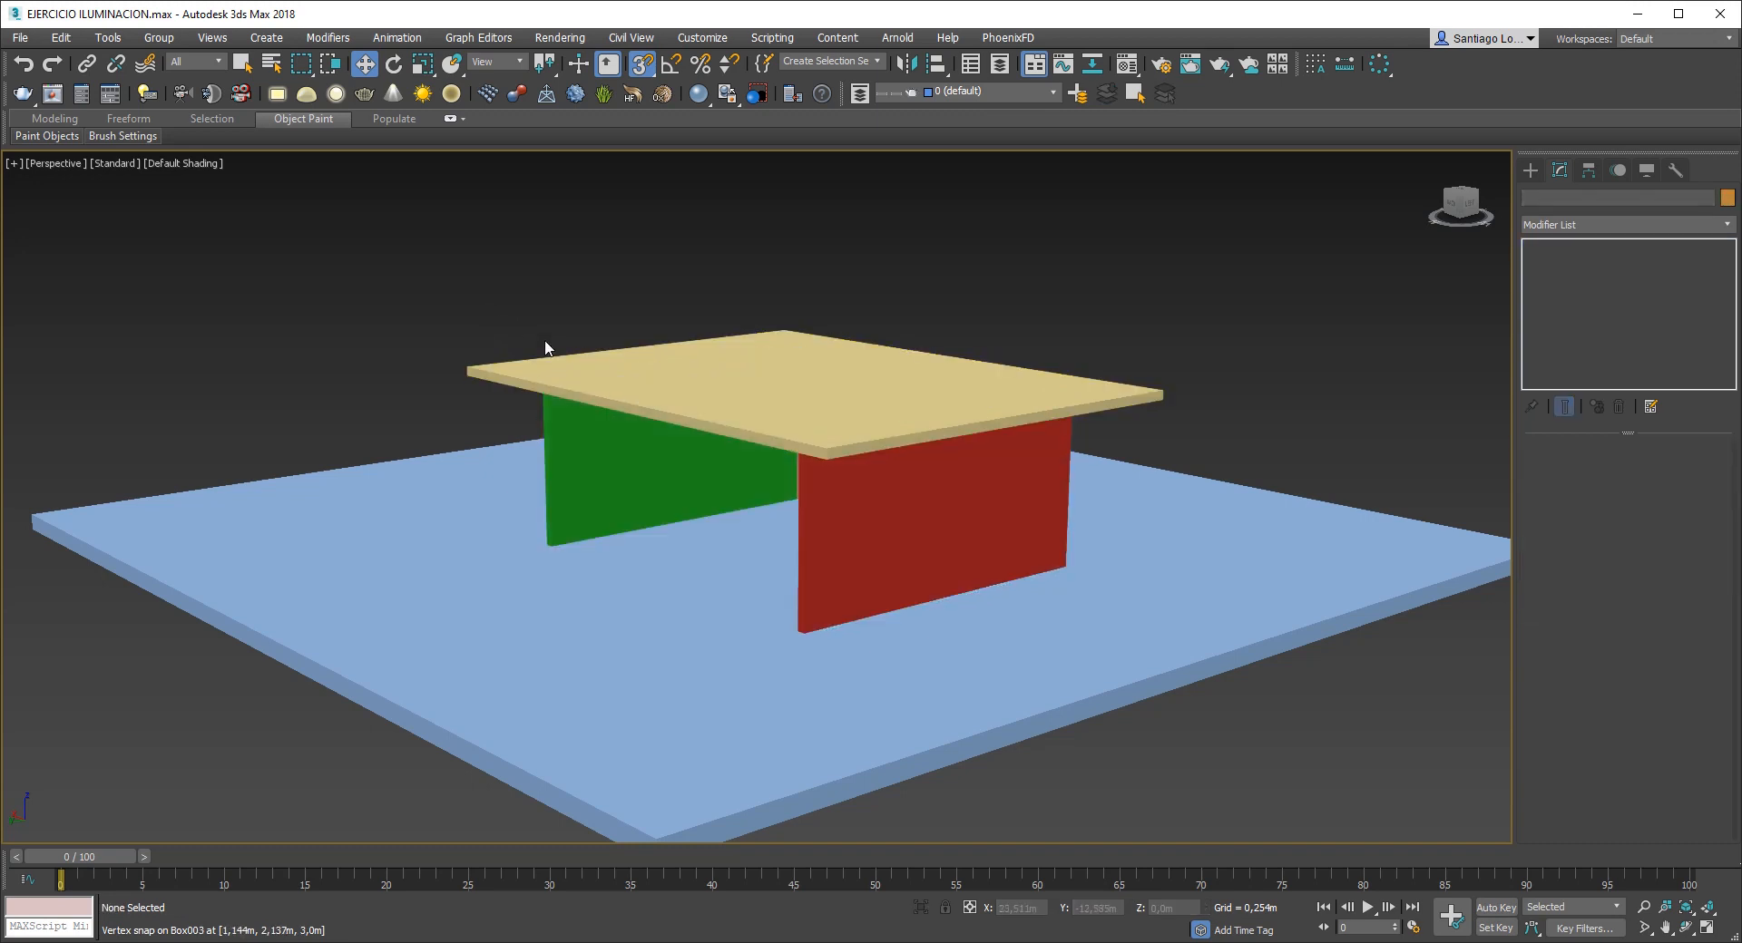
- Turn off the assignment of random colors to new objects in the Object Color settings
{"action": "left_click", "coordinate": [1728, 199]}
{"action": "left_click_drag", "start_coordinate": [681, 267], "coordinate": [774, 216]}
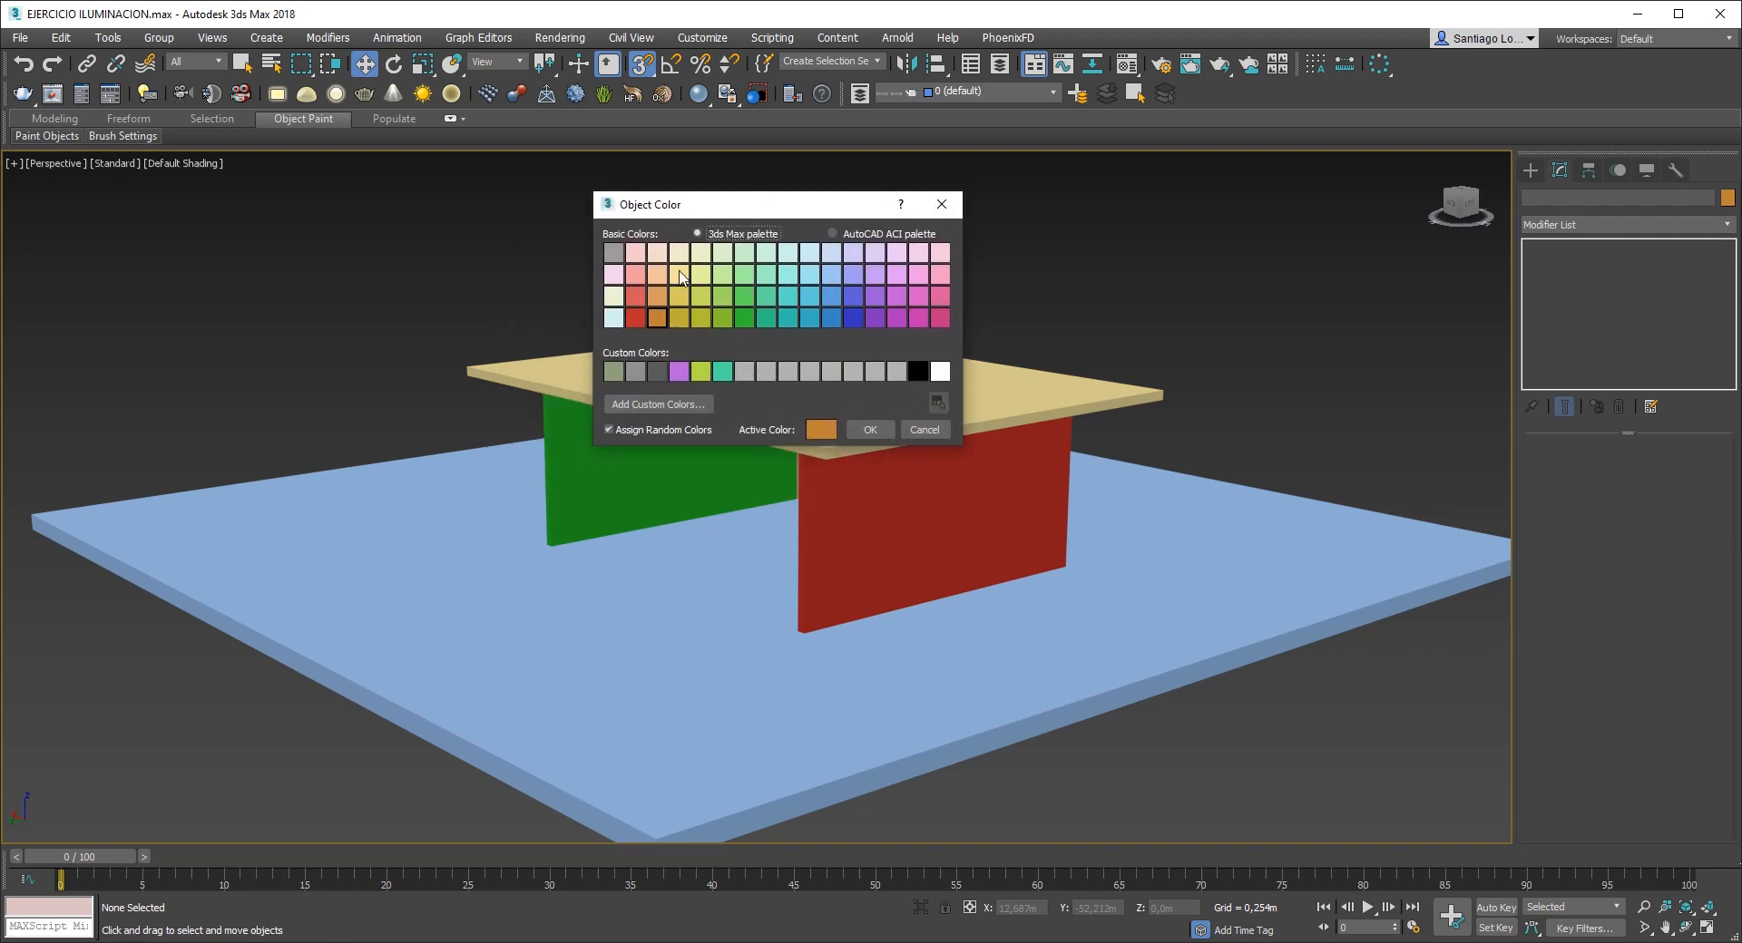
{"action": "left_click", "coordinate": [608, 430]}
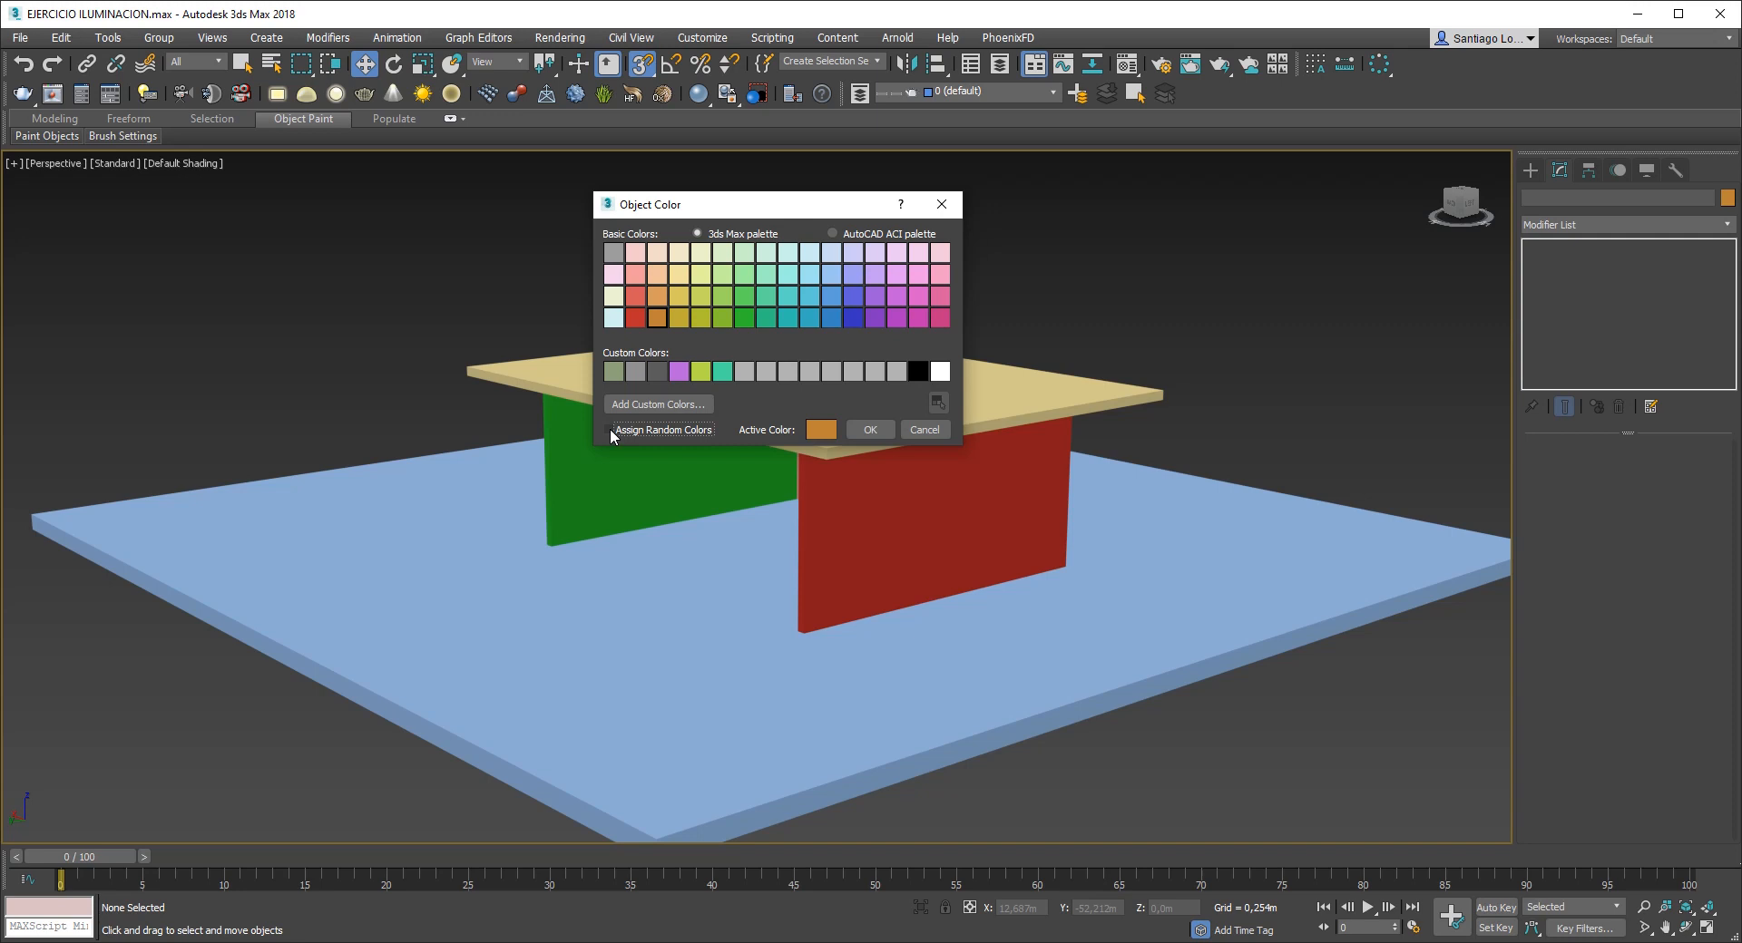
{"action": "left_click", "coordinate": [871, 432]}
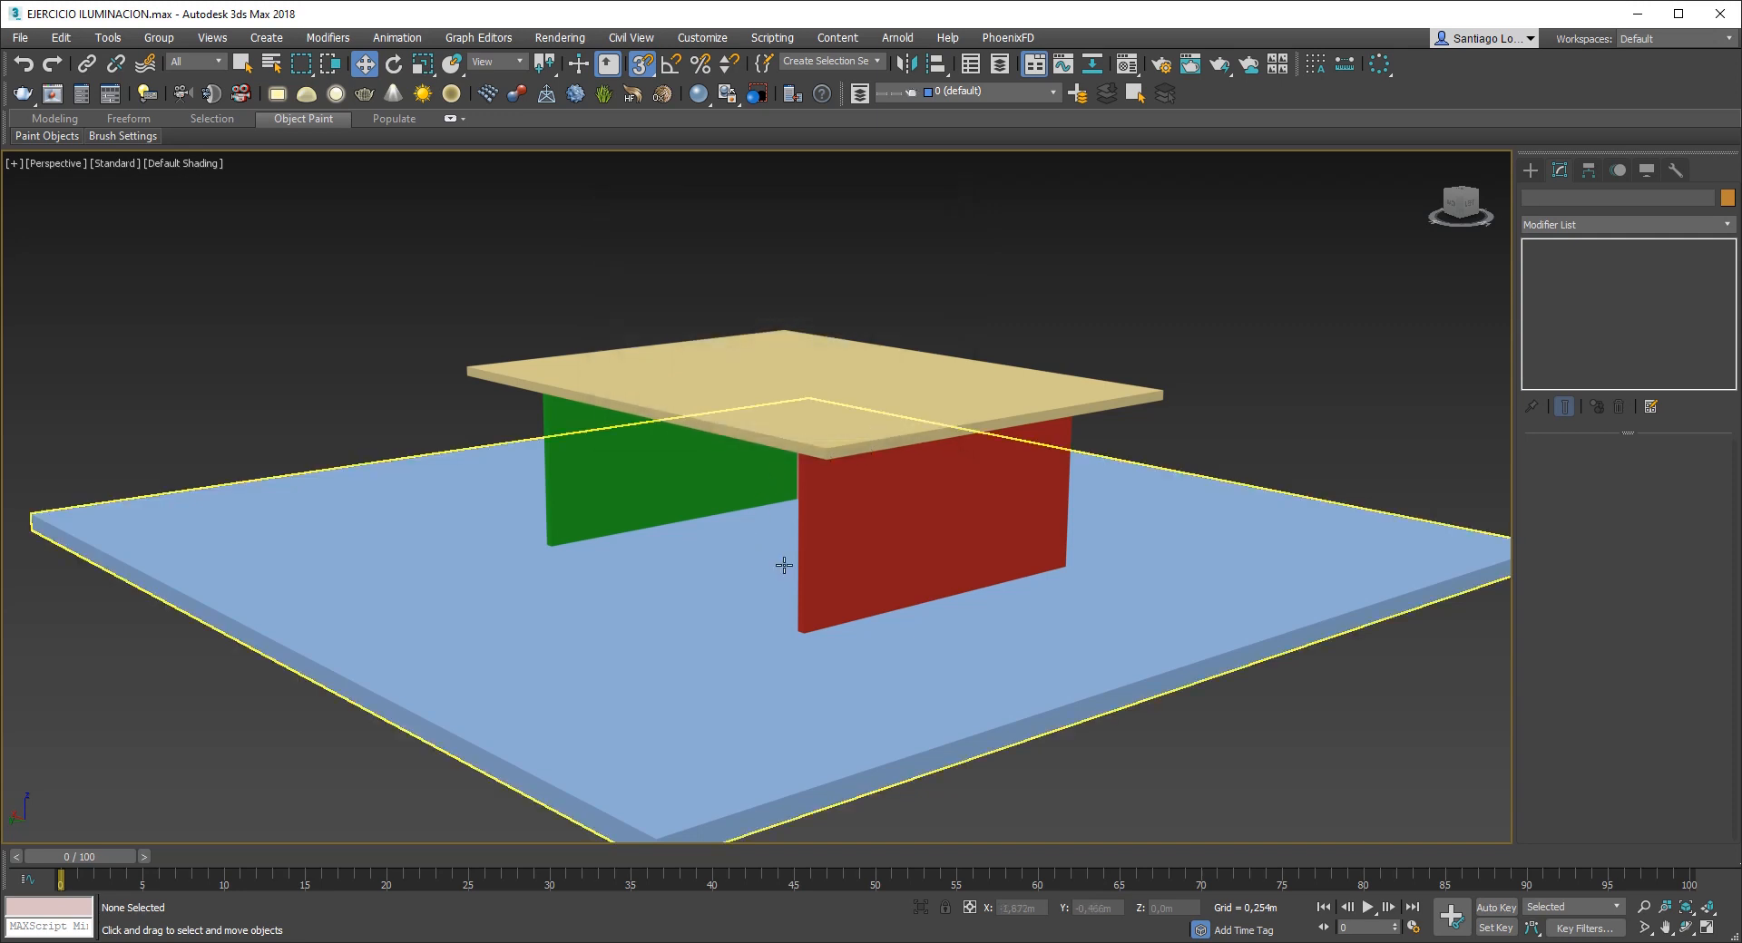
{"action": "left_click", "coordinate": [991, 90]}
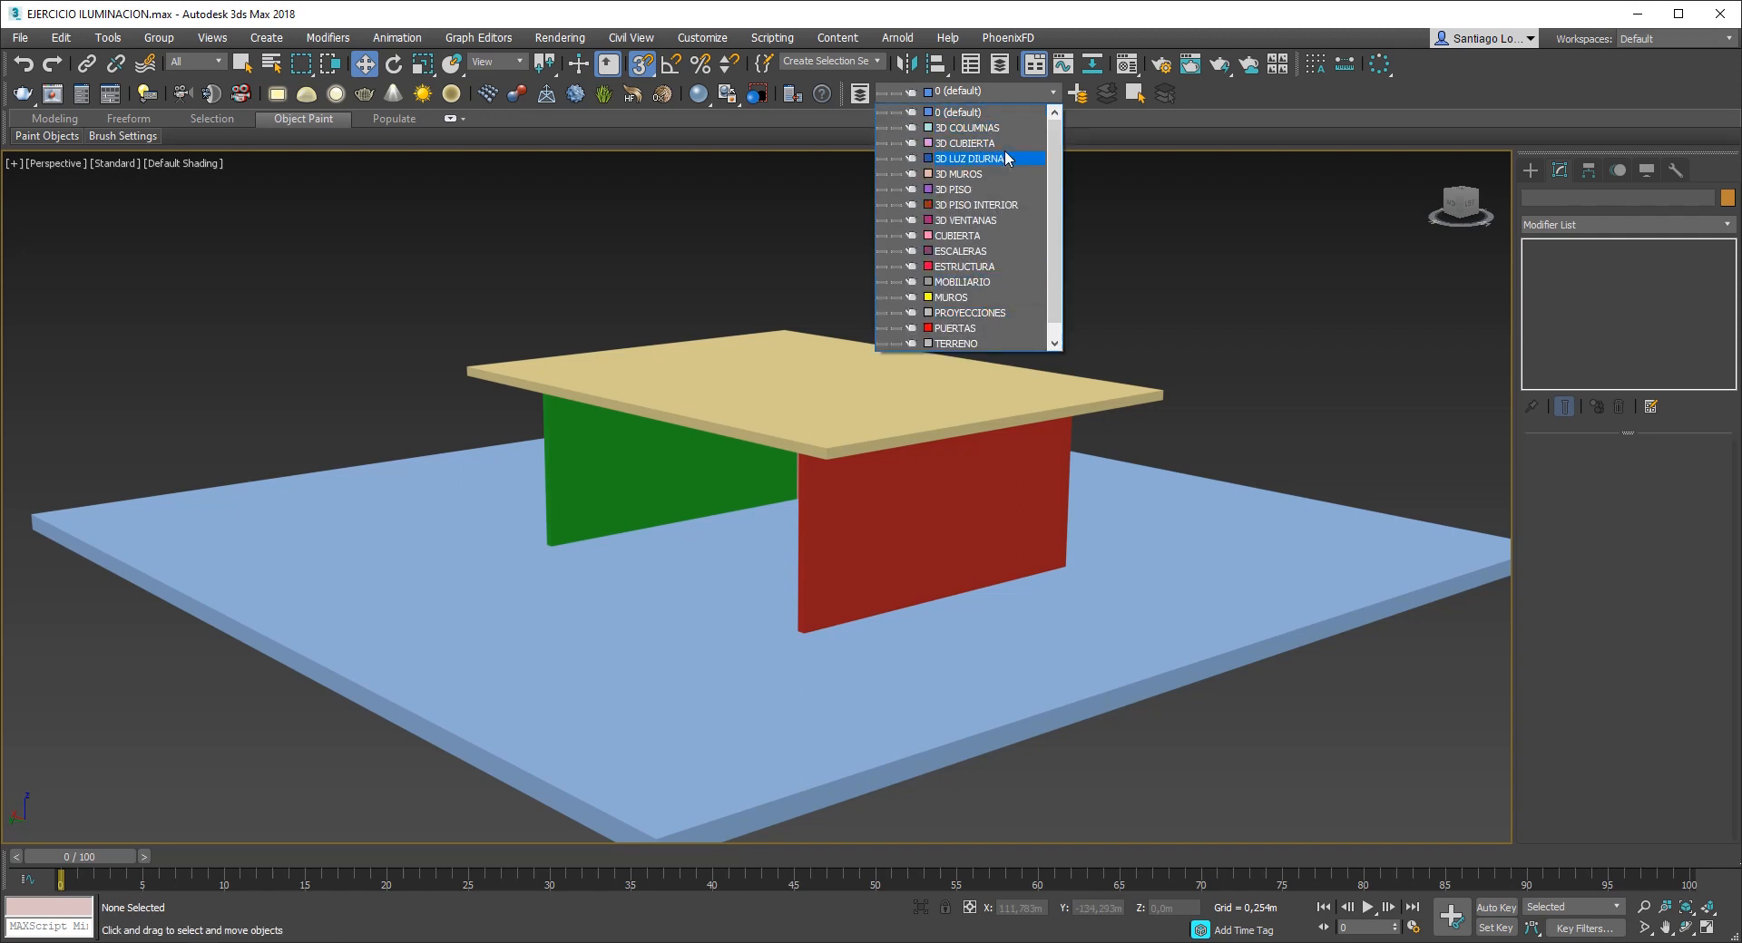
{"action": "left_click", "coordinate": [1270, 344]}
{"action": "middle_click_drag", "start_coordinate": [771, 424], "coordinate": [780, 427]}
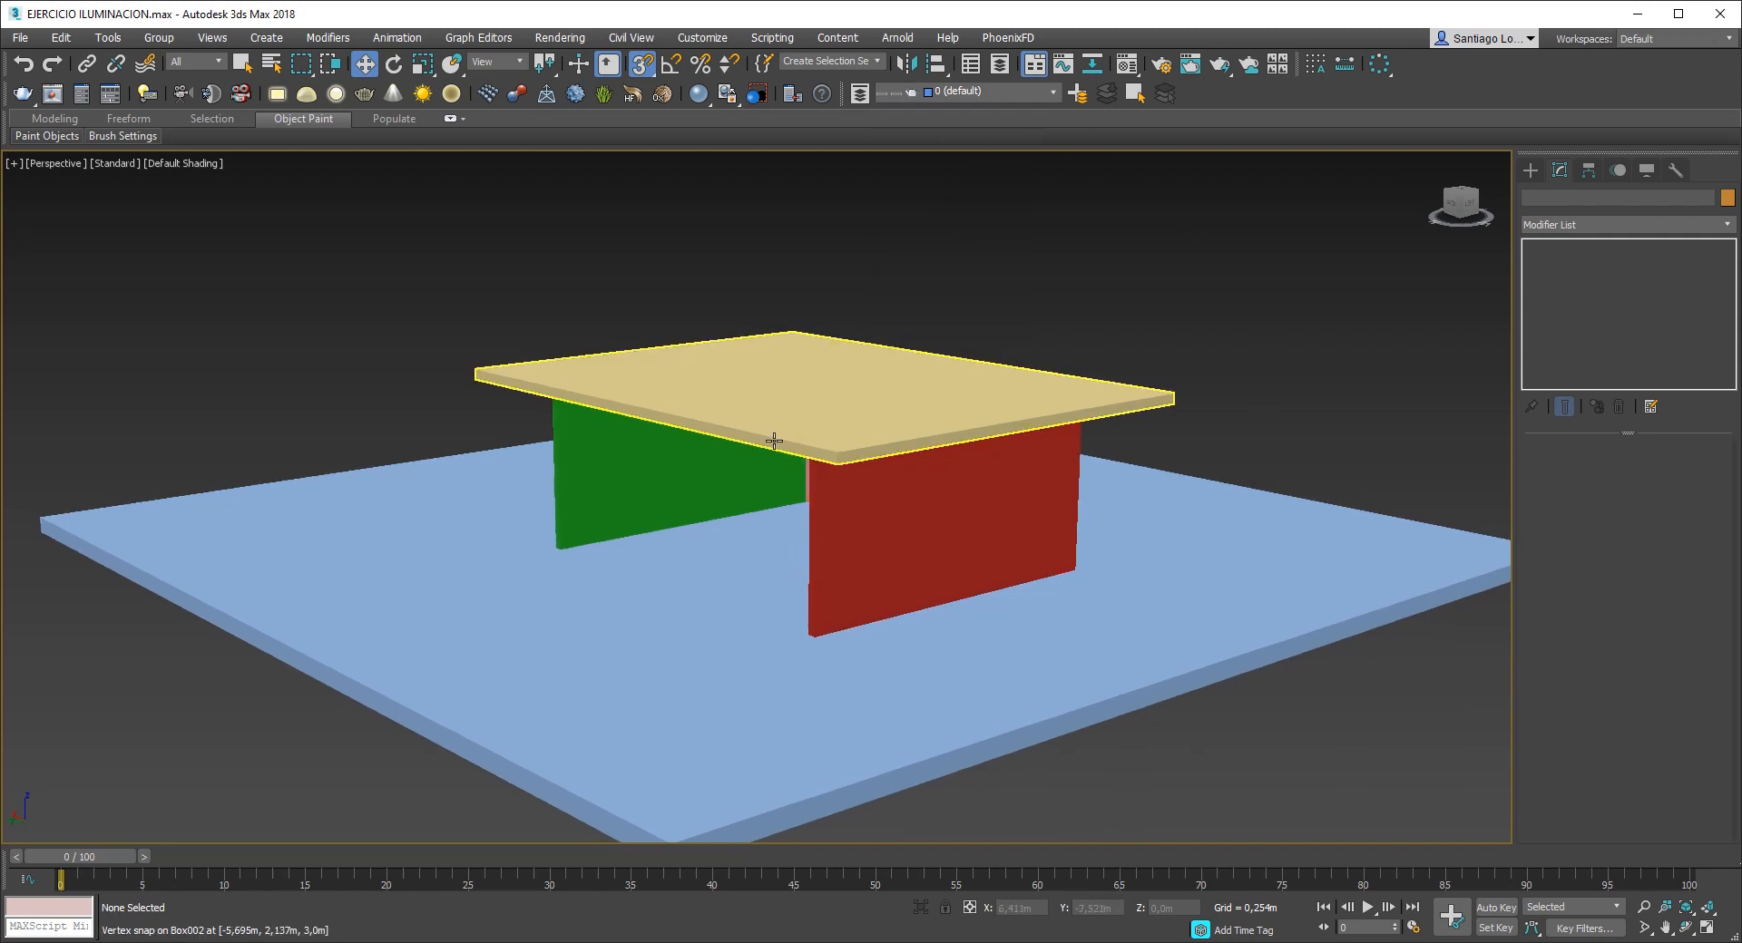
- Select all five objects in the scene and choose the second custom color, a medium gray, as their object color
{"action": "scroll", "coordinate": [774, 442], "scroll_direction": "down", "scroll_amount": 5}
{"action": "left_click_drag", "start_coordinate": [1285, 283], "coordinate": [187, 695]}
{"action": "scroll", "coordinate": [717, 462], "scroll_direction": "up", "scroll_amount": 5}
{"action": "scroll", "coordinate": [704, 470], "scroll_direction": "down", "scroll_amount": 3}
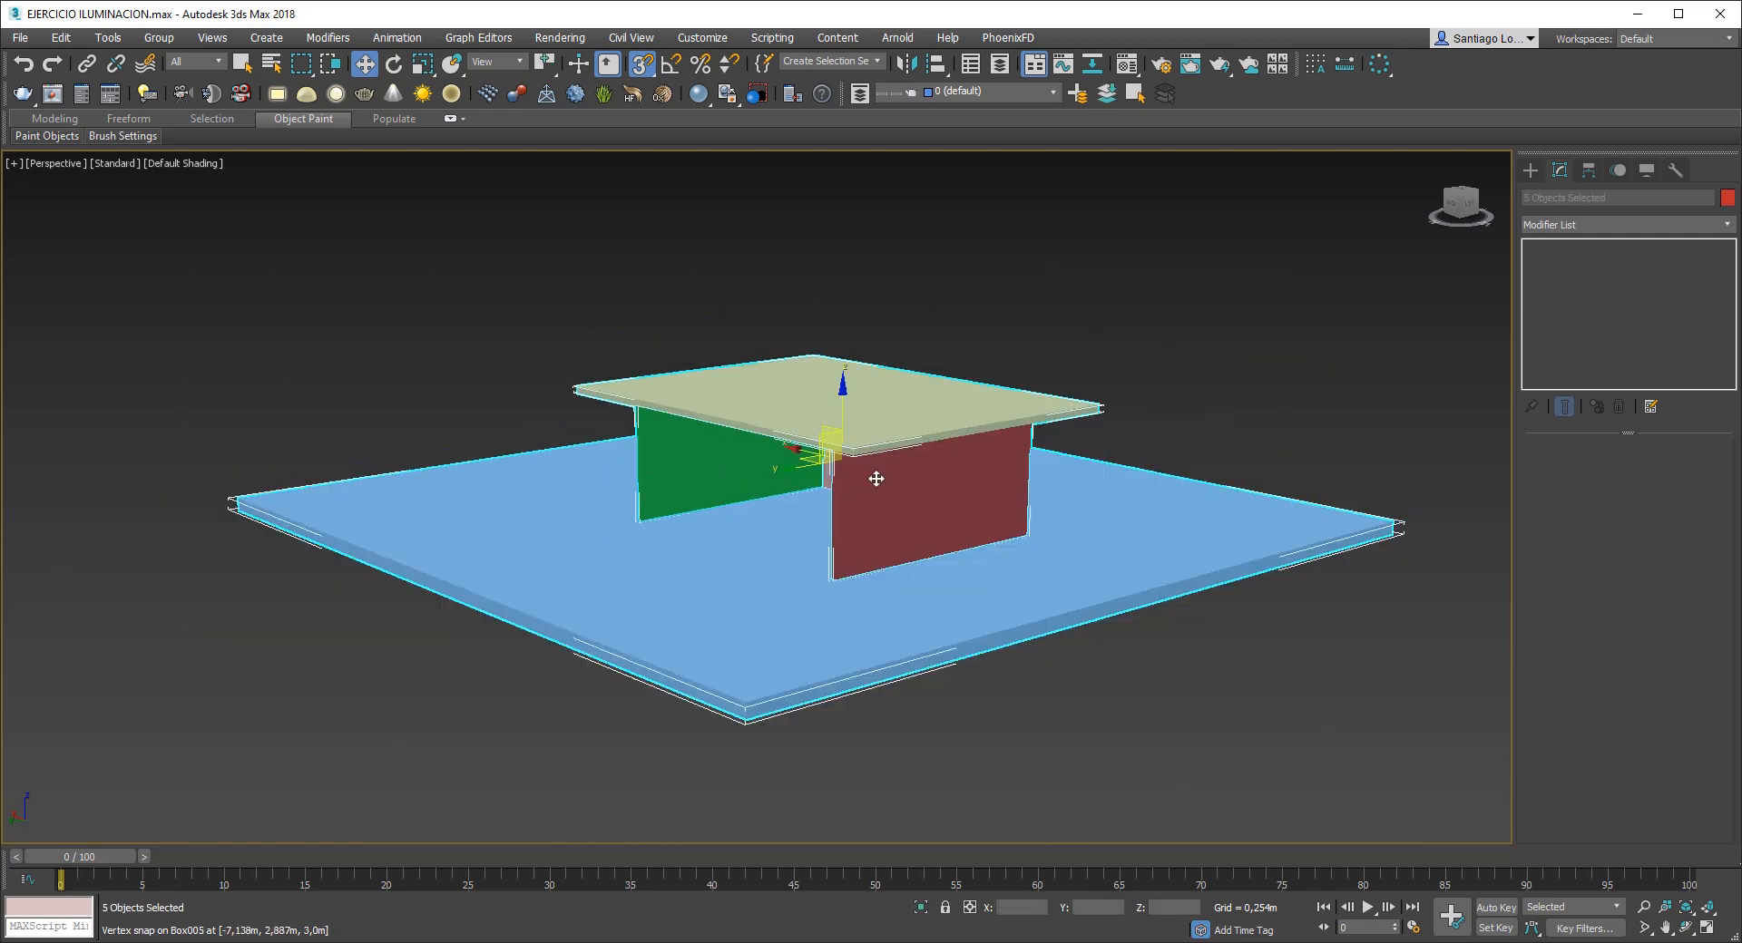
{"action": "scroll", "coordinate": [634, 485], "scroll_direction": "down", "scroll_amount": 1}
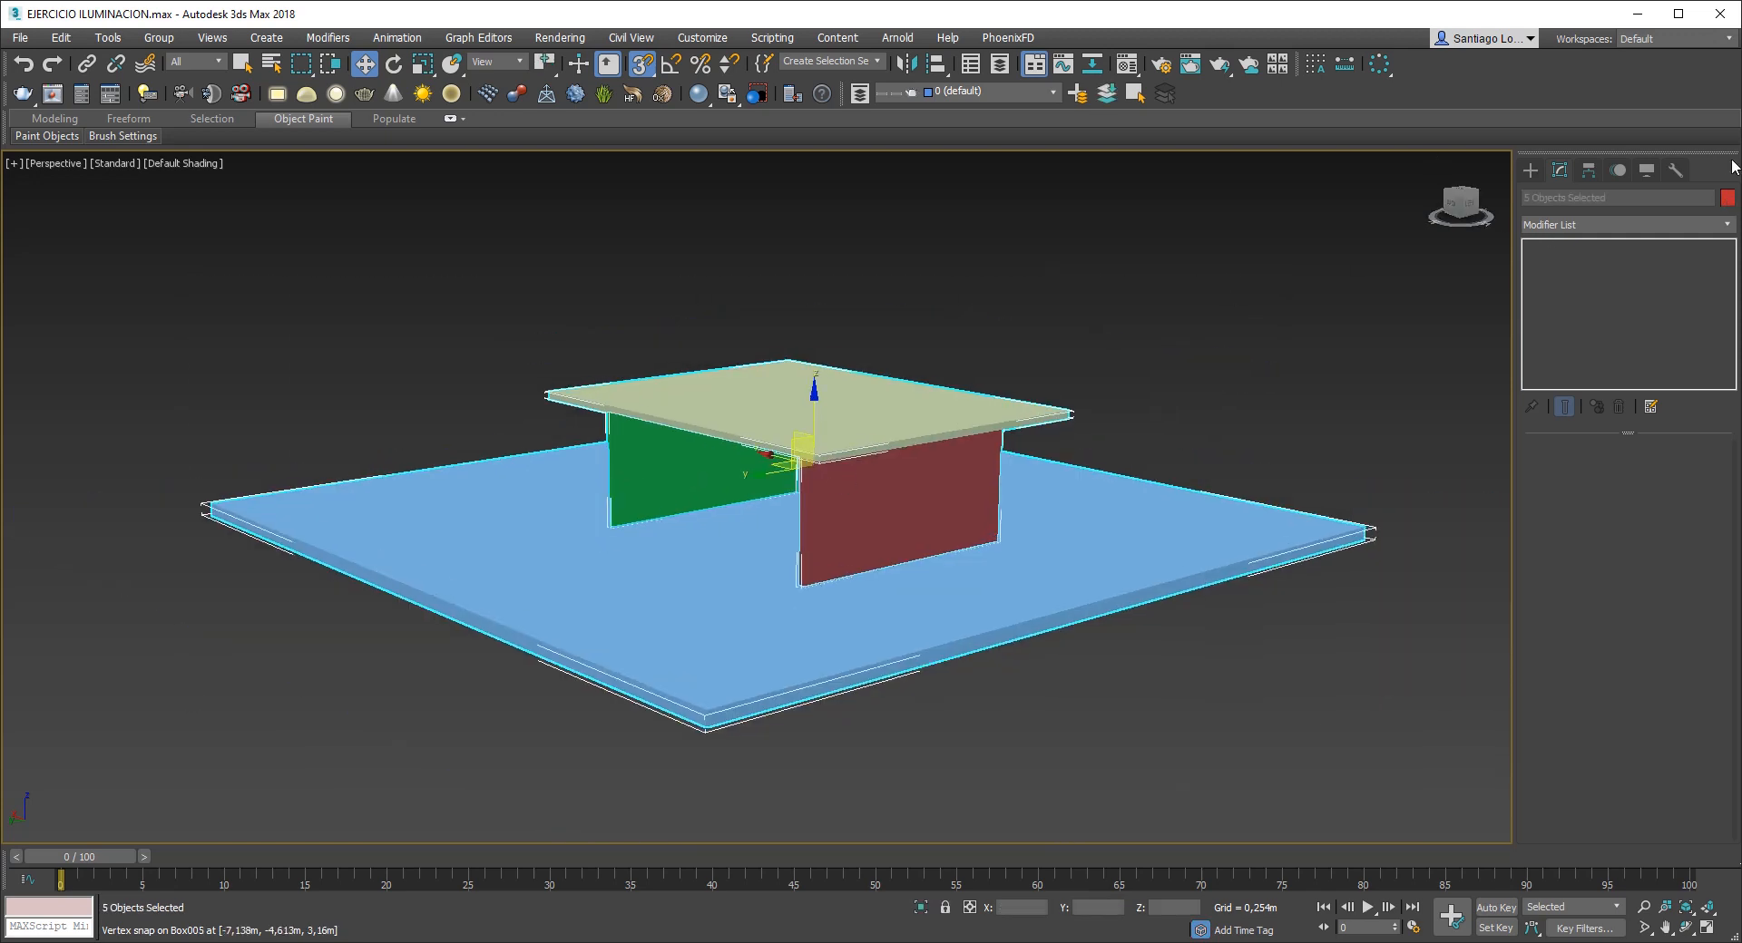
{"action": "left_click", "coordinate": [1726, 202]}
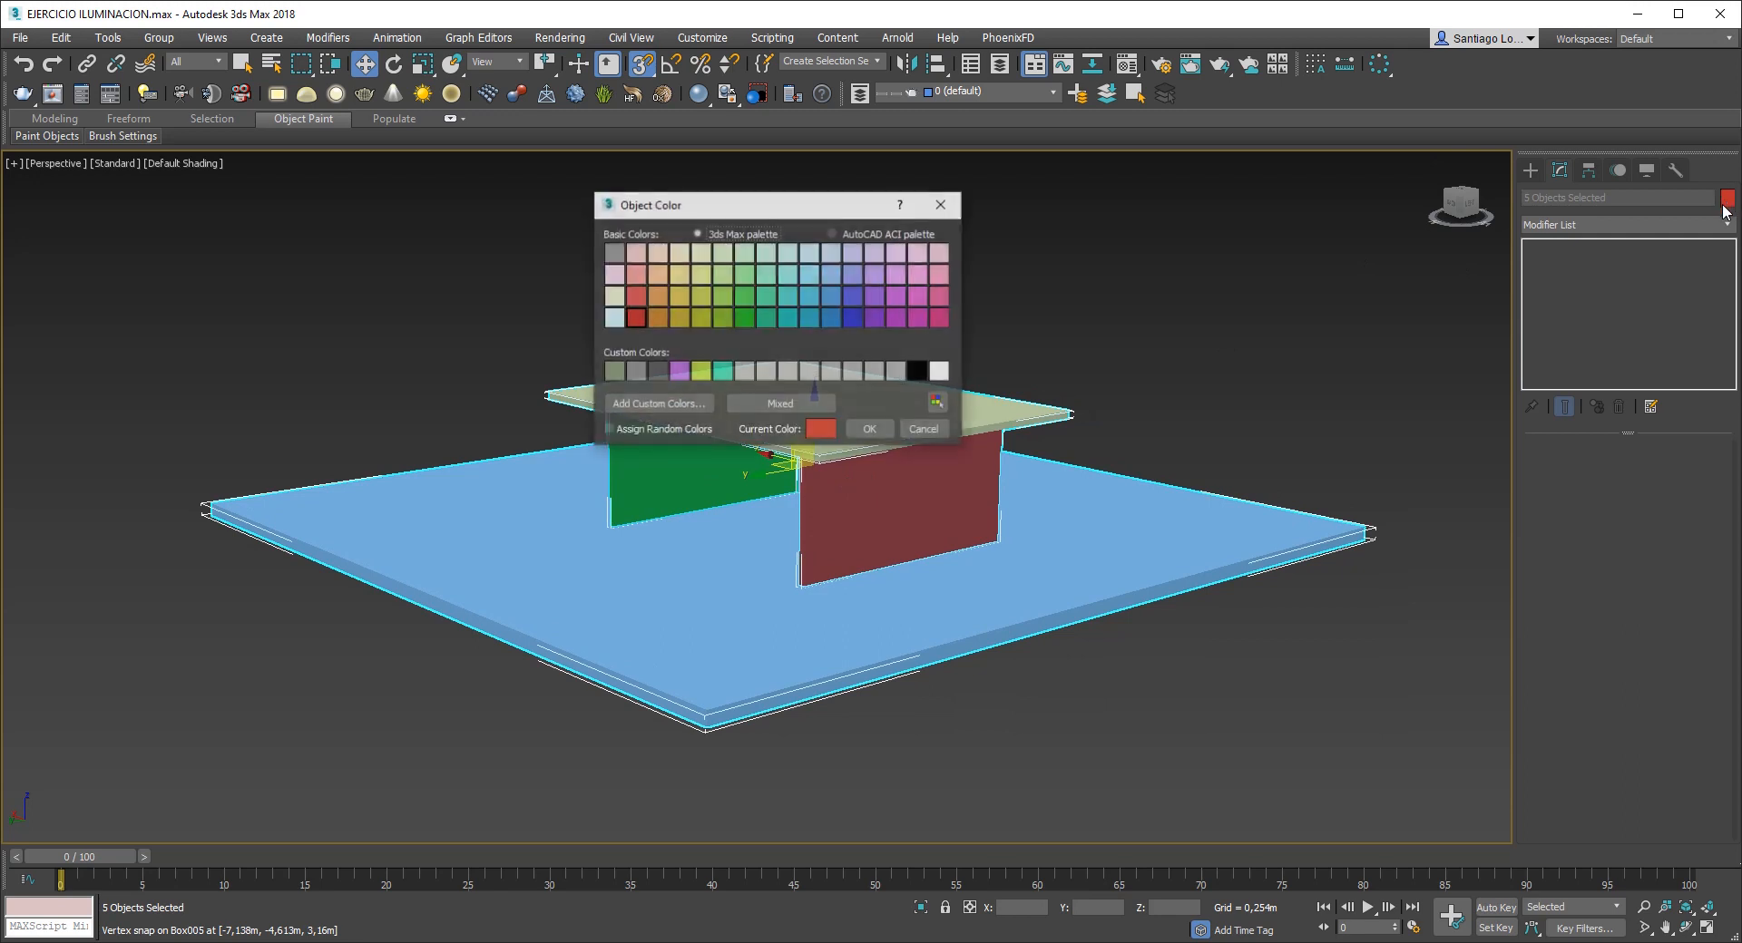
{"action": "left_click", "coordinate": [637, 372]}
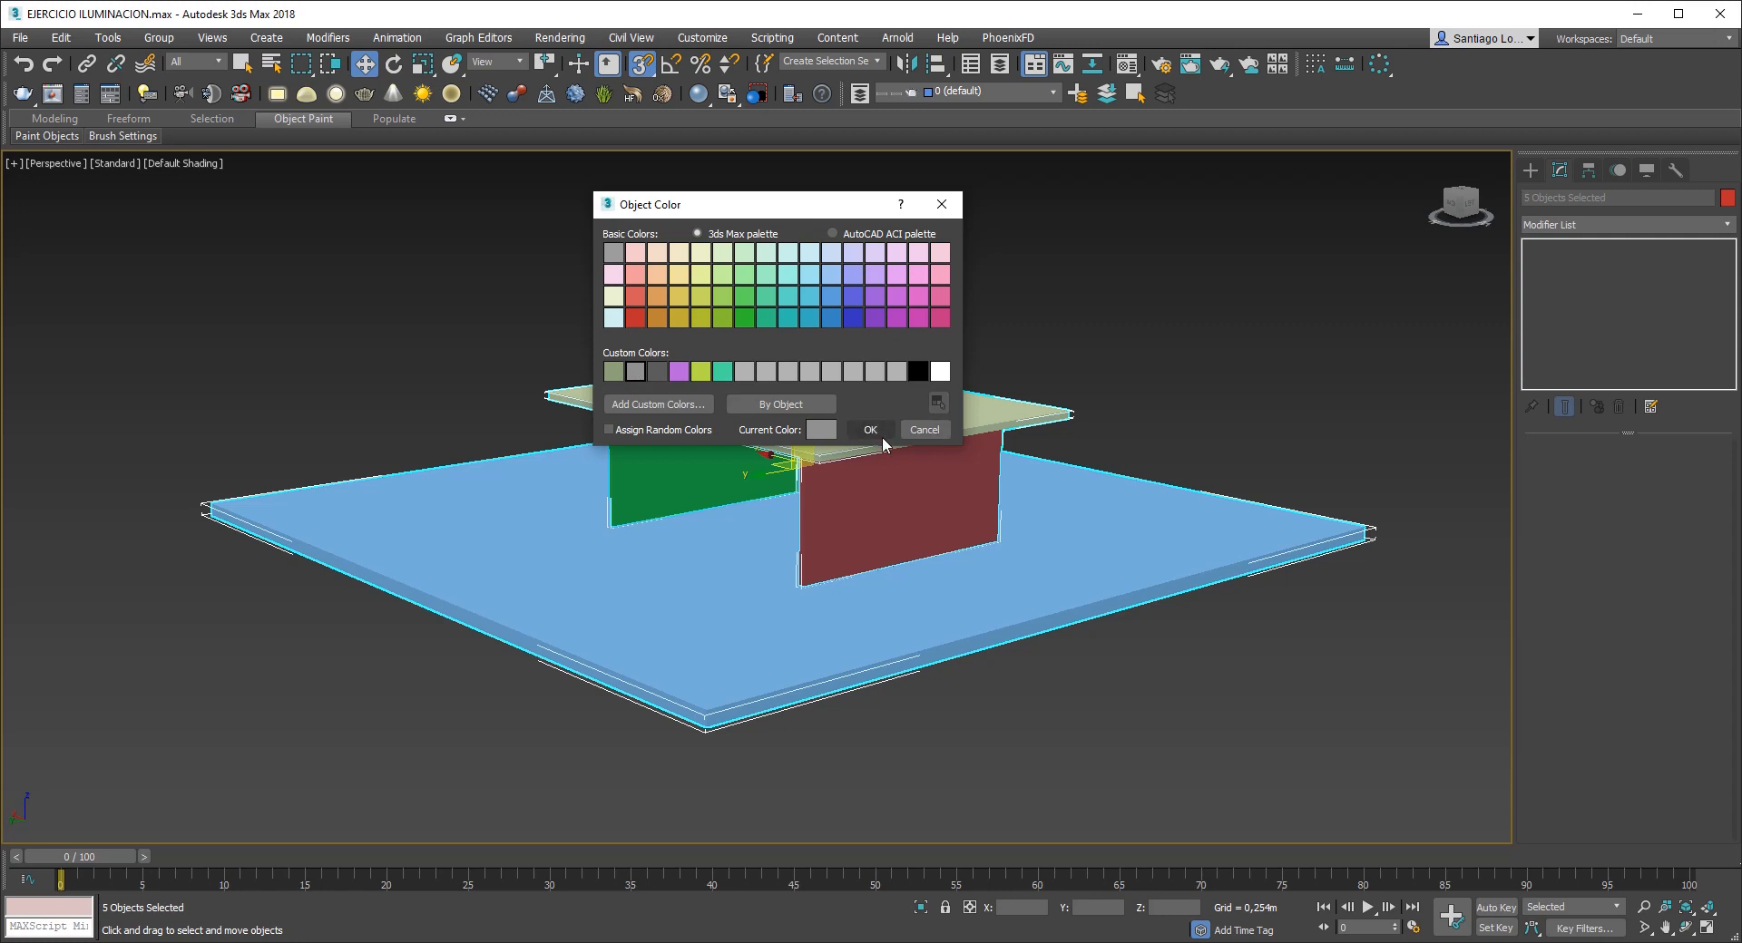
{"action": "left_click", "coordinate": [678, 406]}
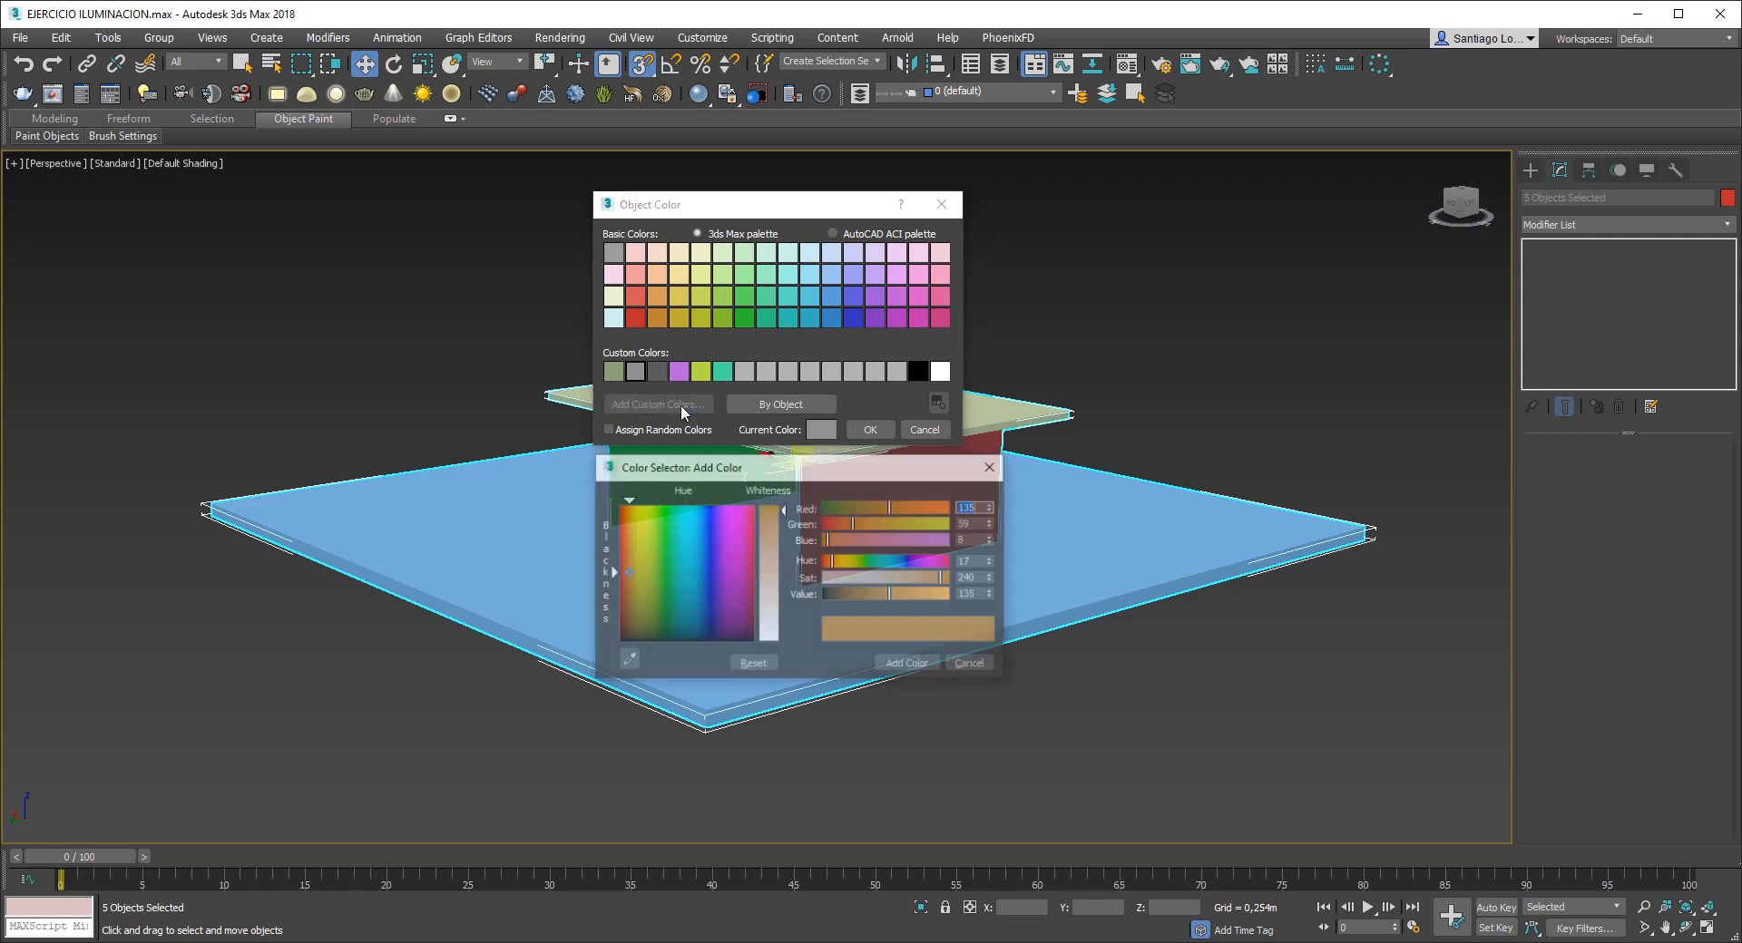
{"action": "left_click_drag", "start_coordinate": [654, 538], "coordinate": [631, 576]}
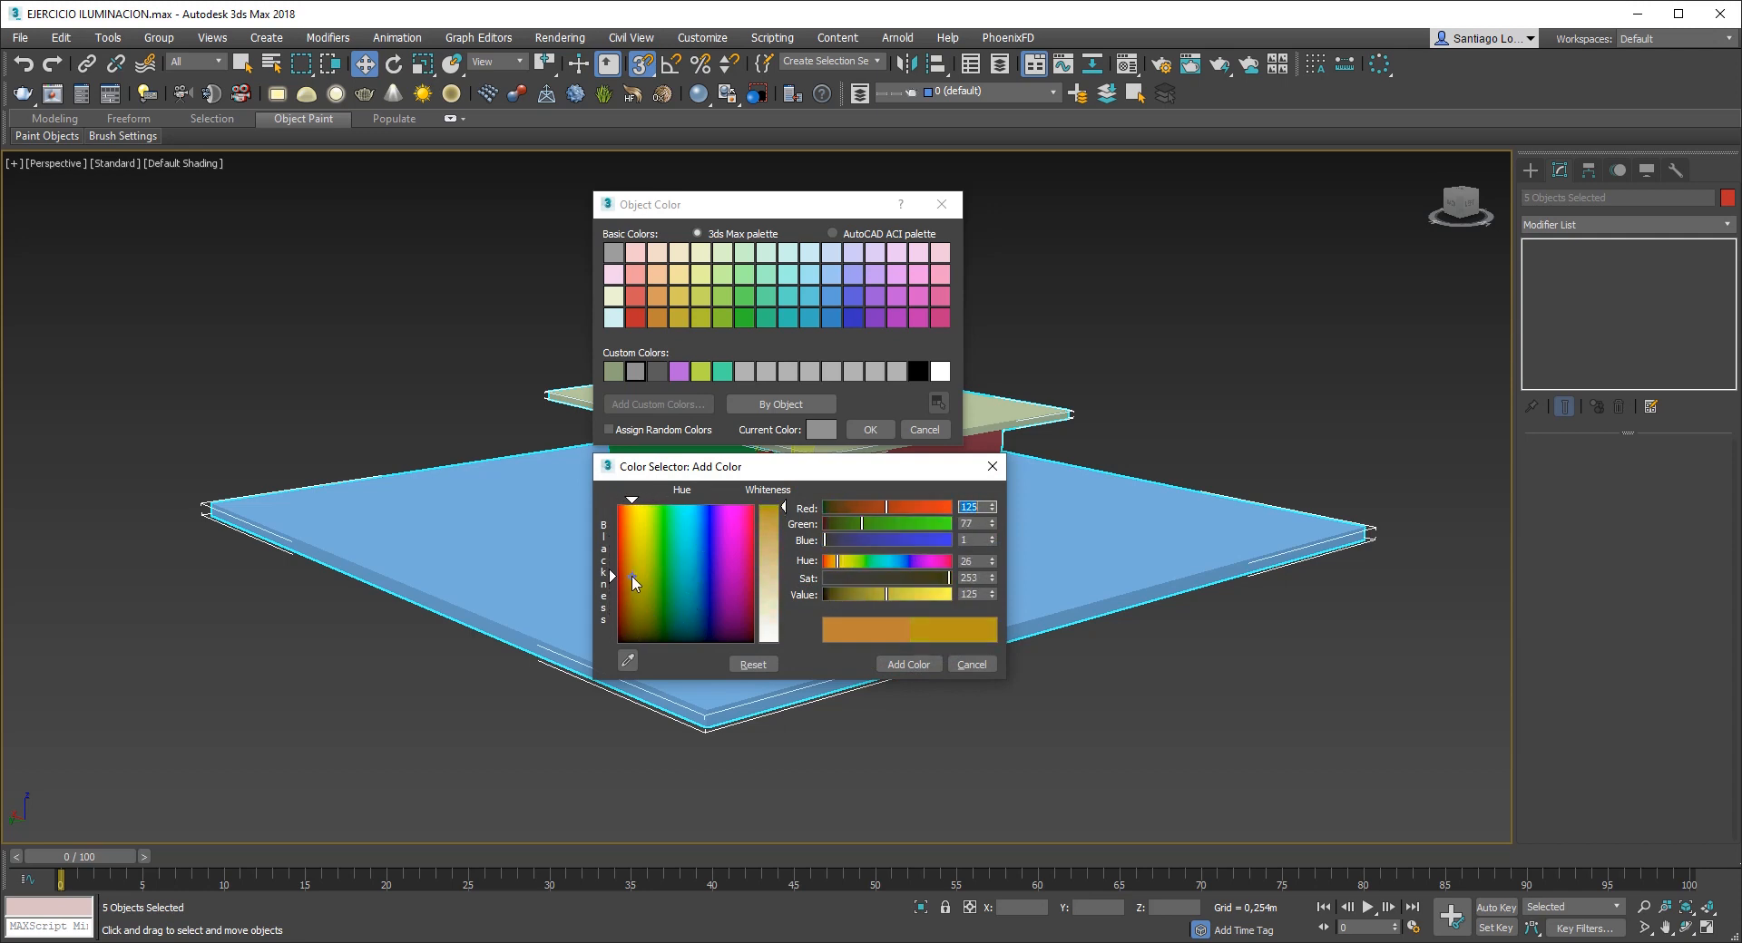
{"action": "left_click", "coordinate": [922, 663]}
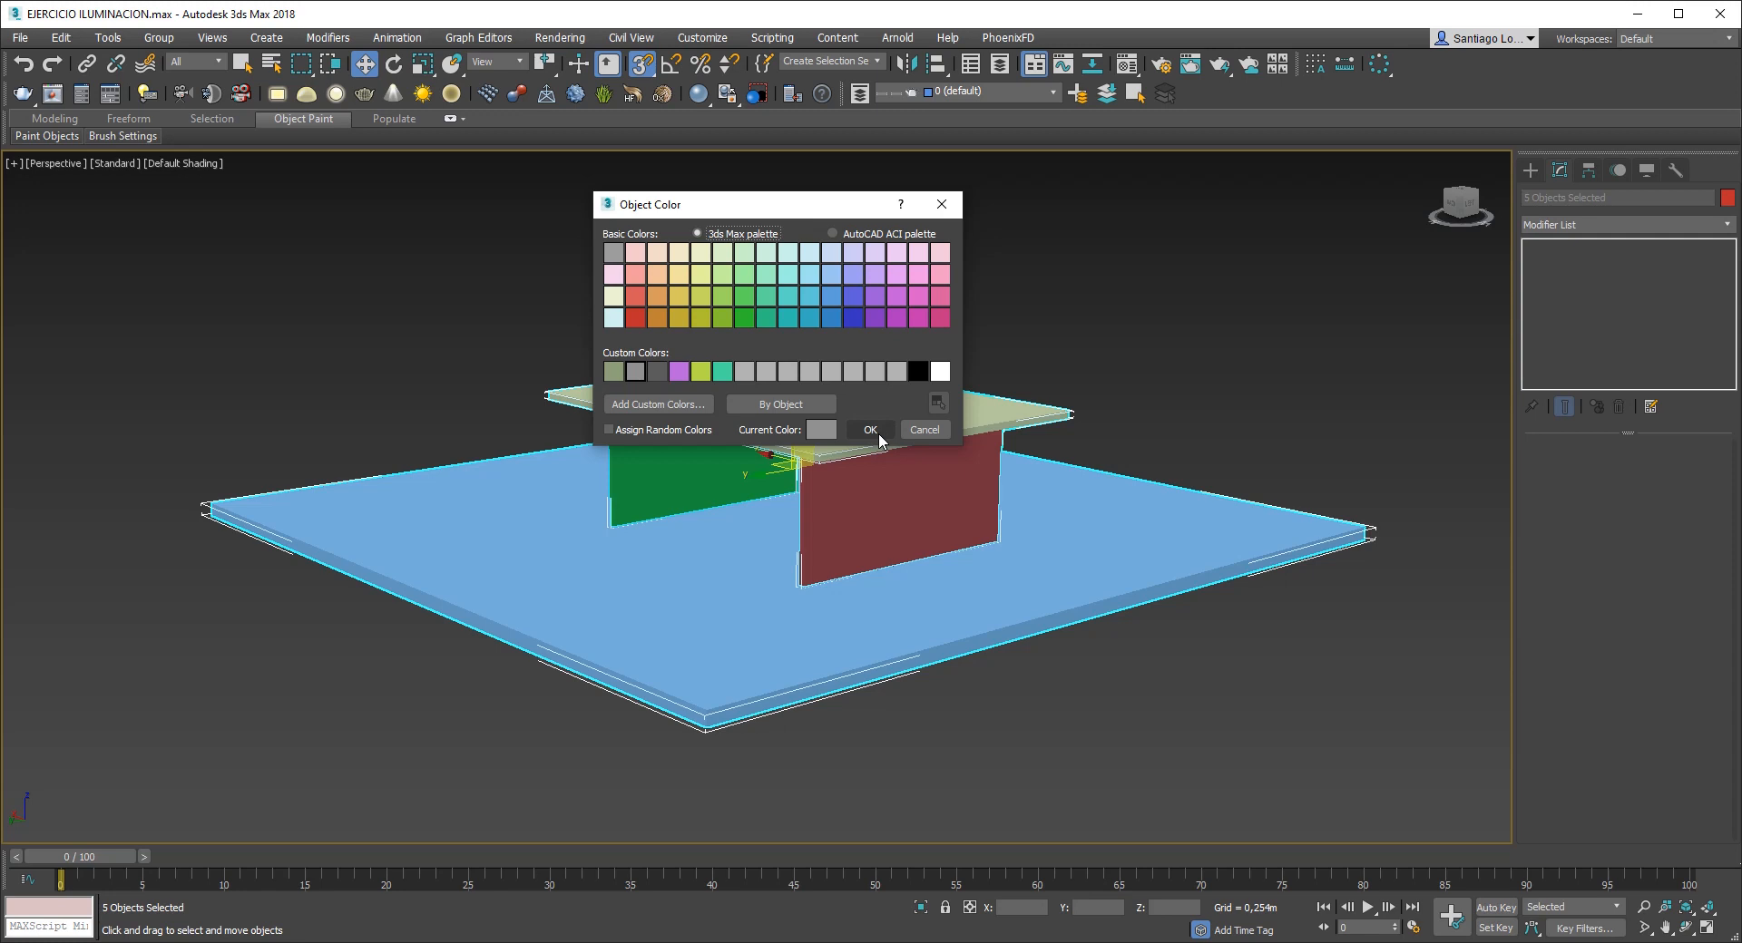
- Apply the chosen gray to the selected objects and clear the selection
{"action": "left_click", "coordinate": [869, 430]}
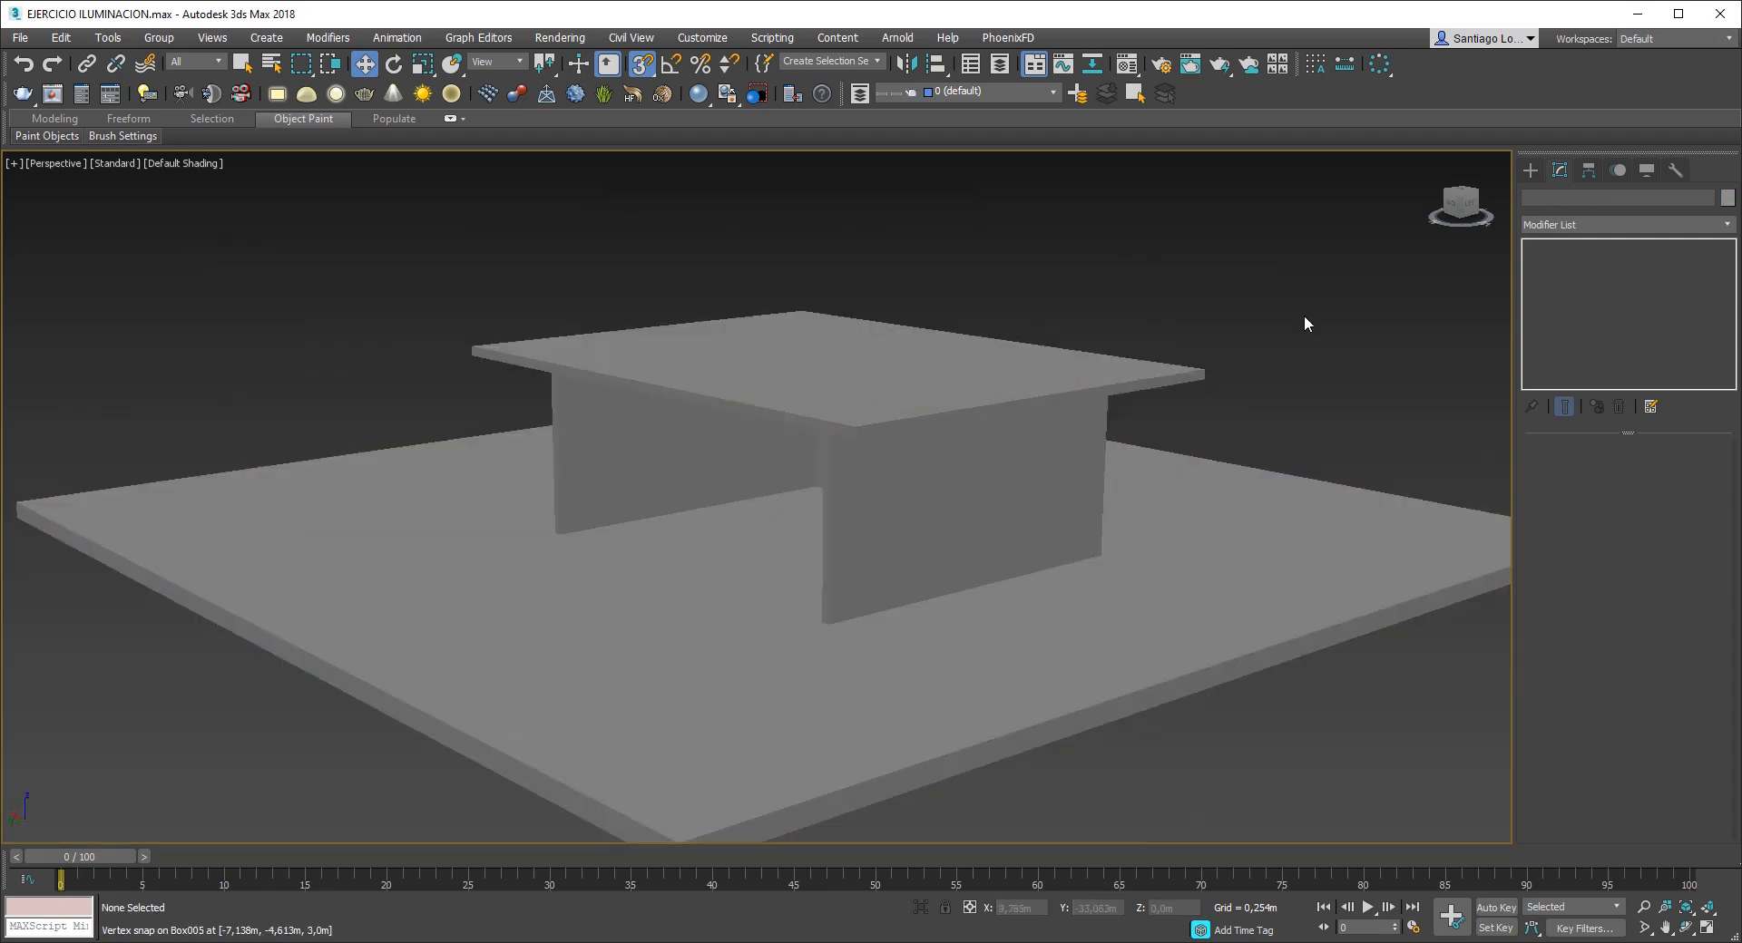
{"action": "middle_click_drag", "start_coordinate": [890, 533], "coordinate": [885, 465]}
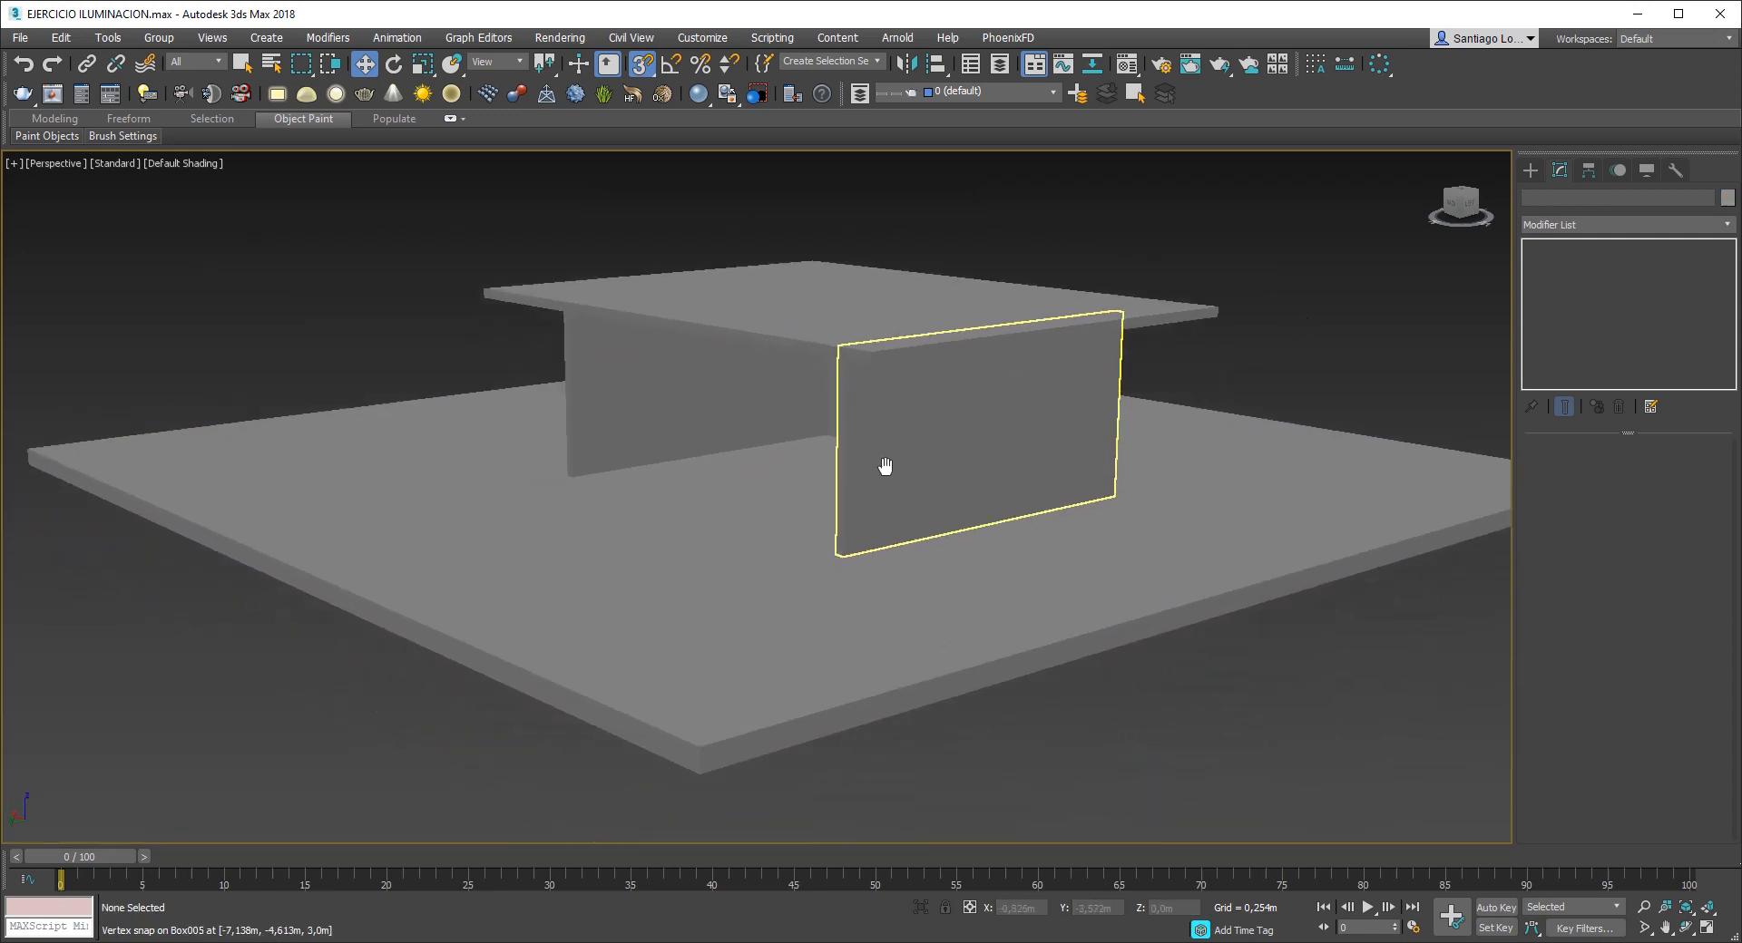
{"action": "scroll", "coordinate": [875, 512], "scroll_direction": "down", "scroll_amount": 5}
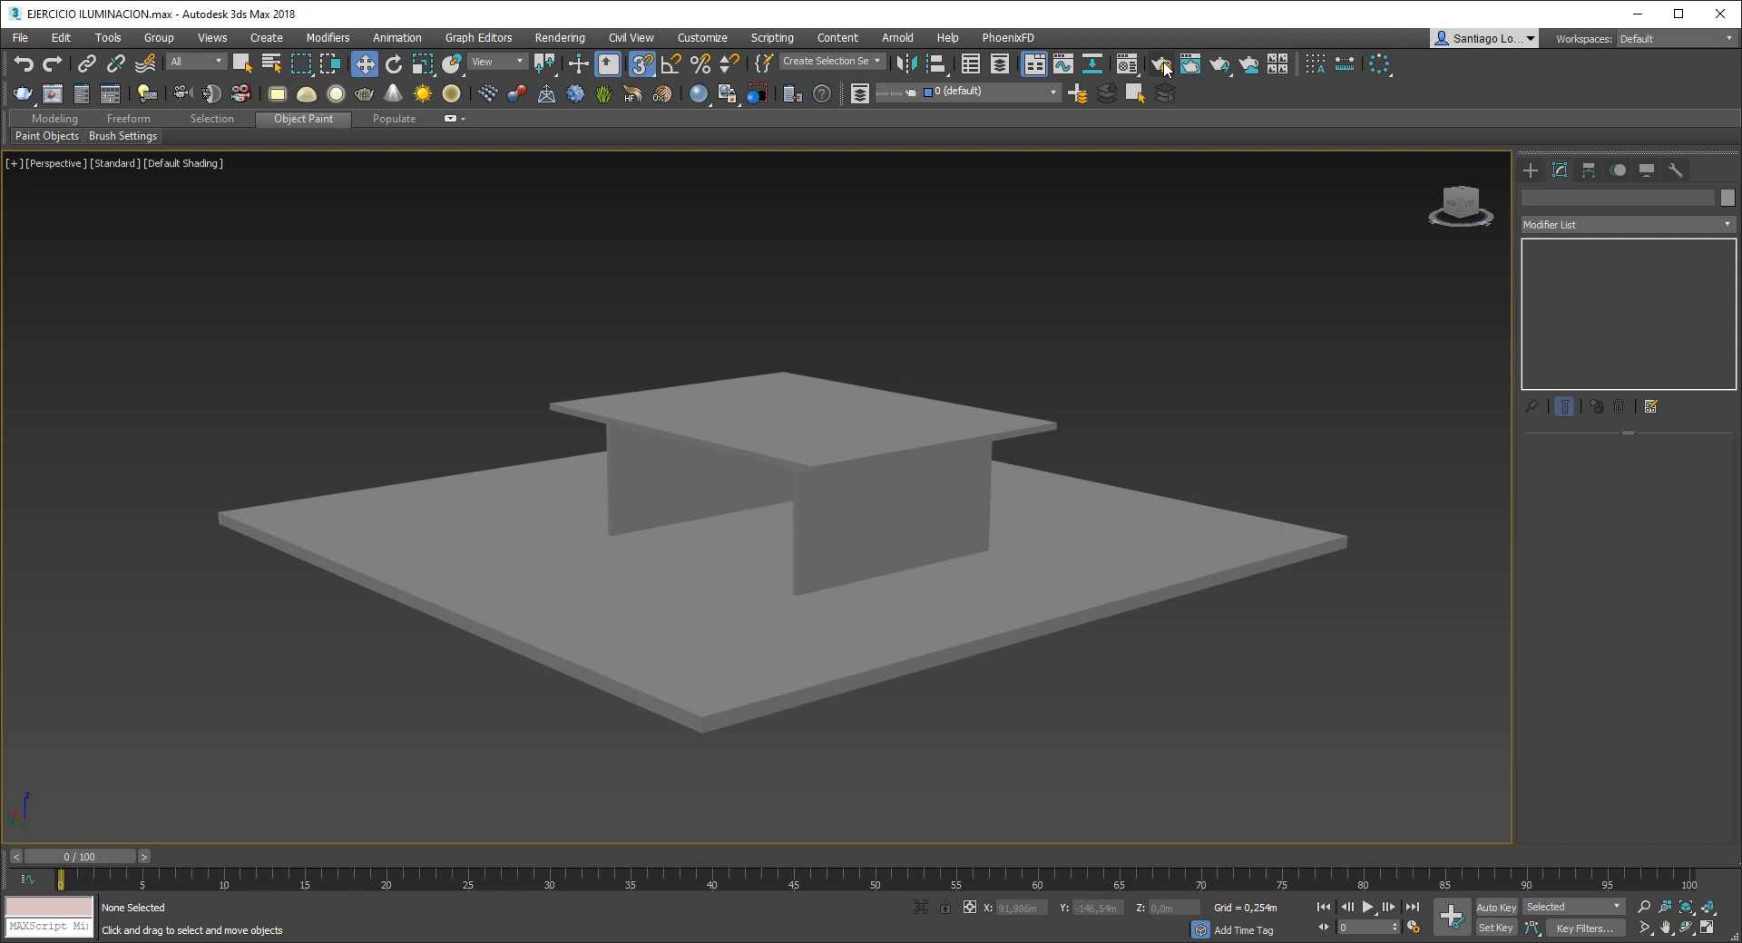
- Open the render setup and choose Production Rendering Mode as the target
{"action": "left_click", "coordinate": [1162, 64]}
{"action": "left_click_drag", "start_coordinate": [1050, 145], "coordinate": [930, 143]}
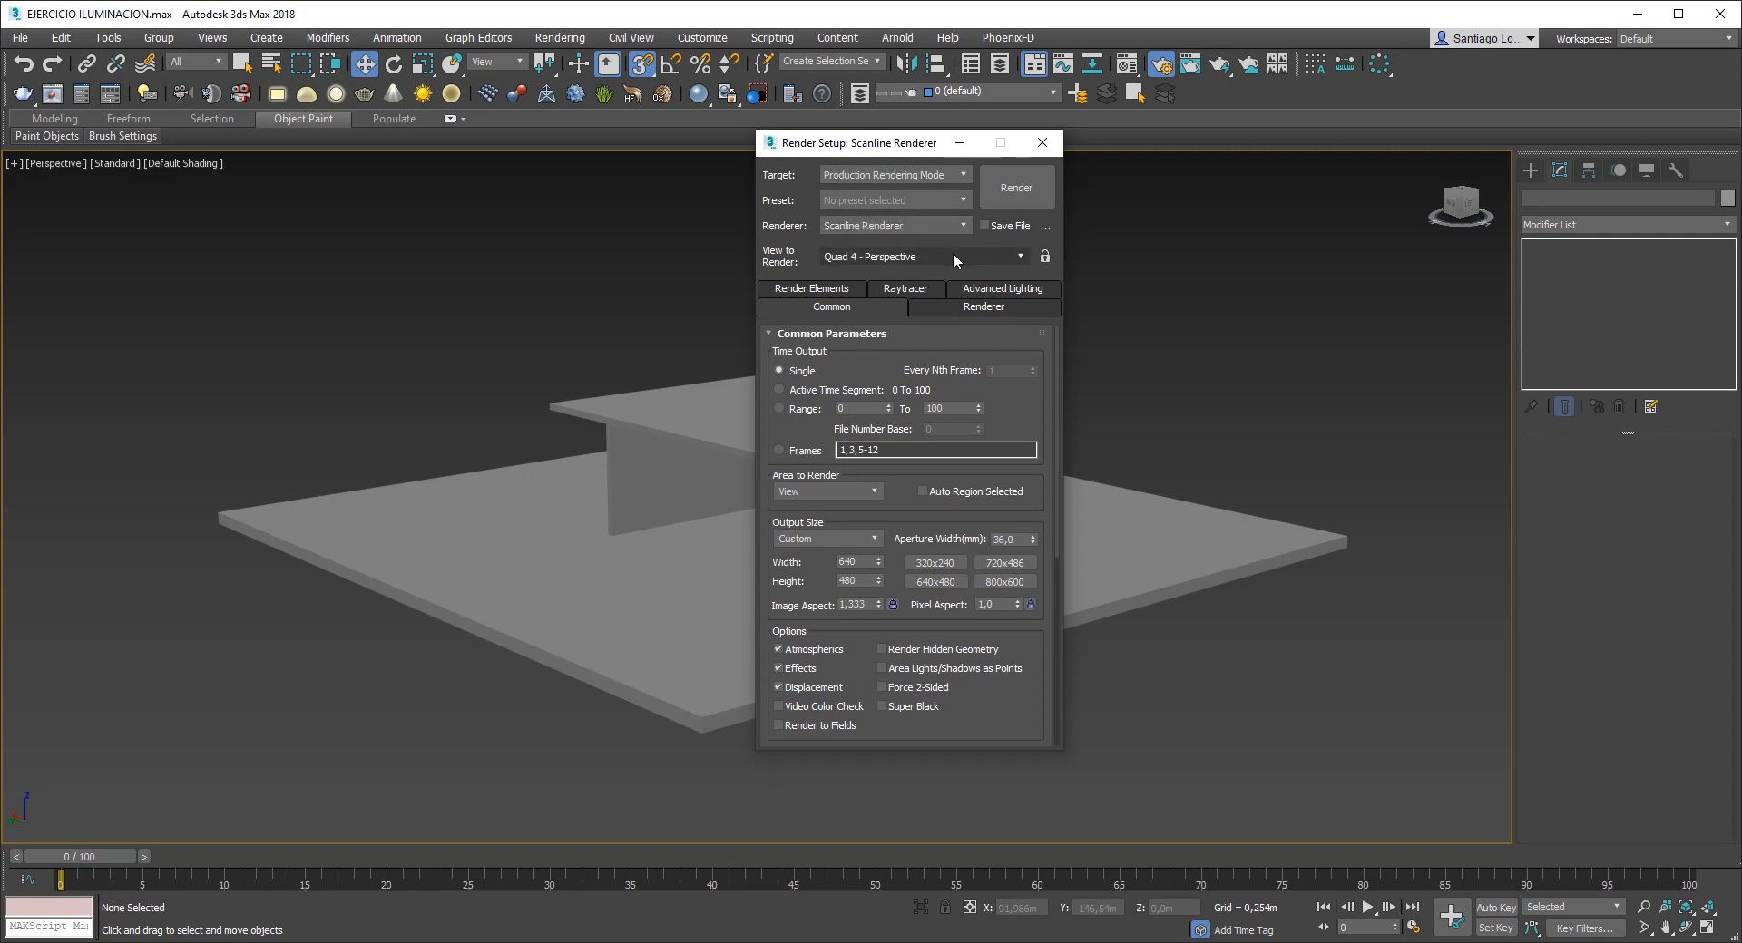
{"action": "left_click_drag", "start_coordinate": [863, 143], "coordinate": [799, 143]}
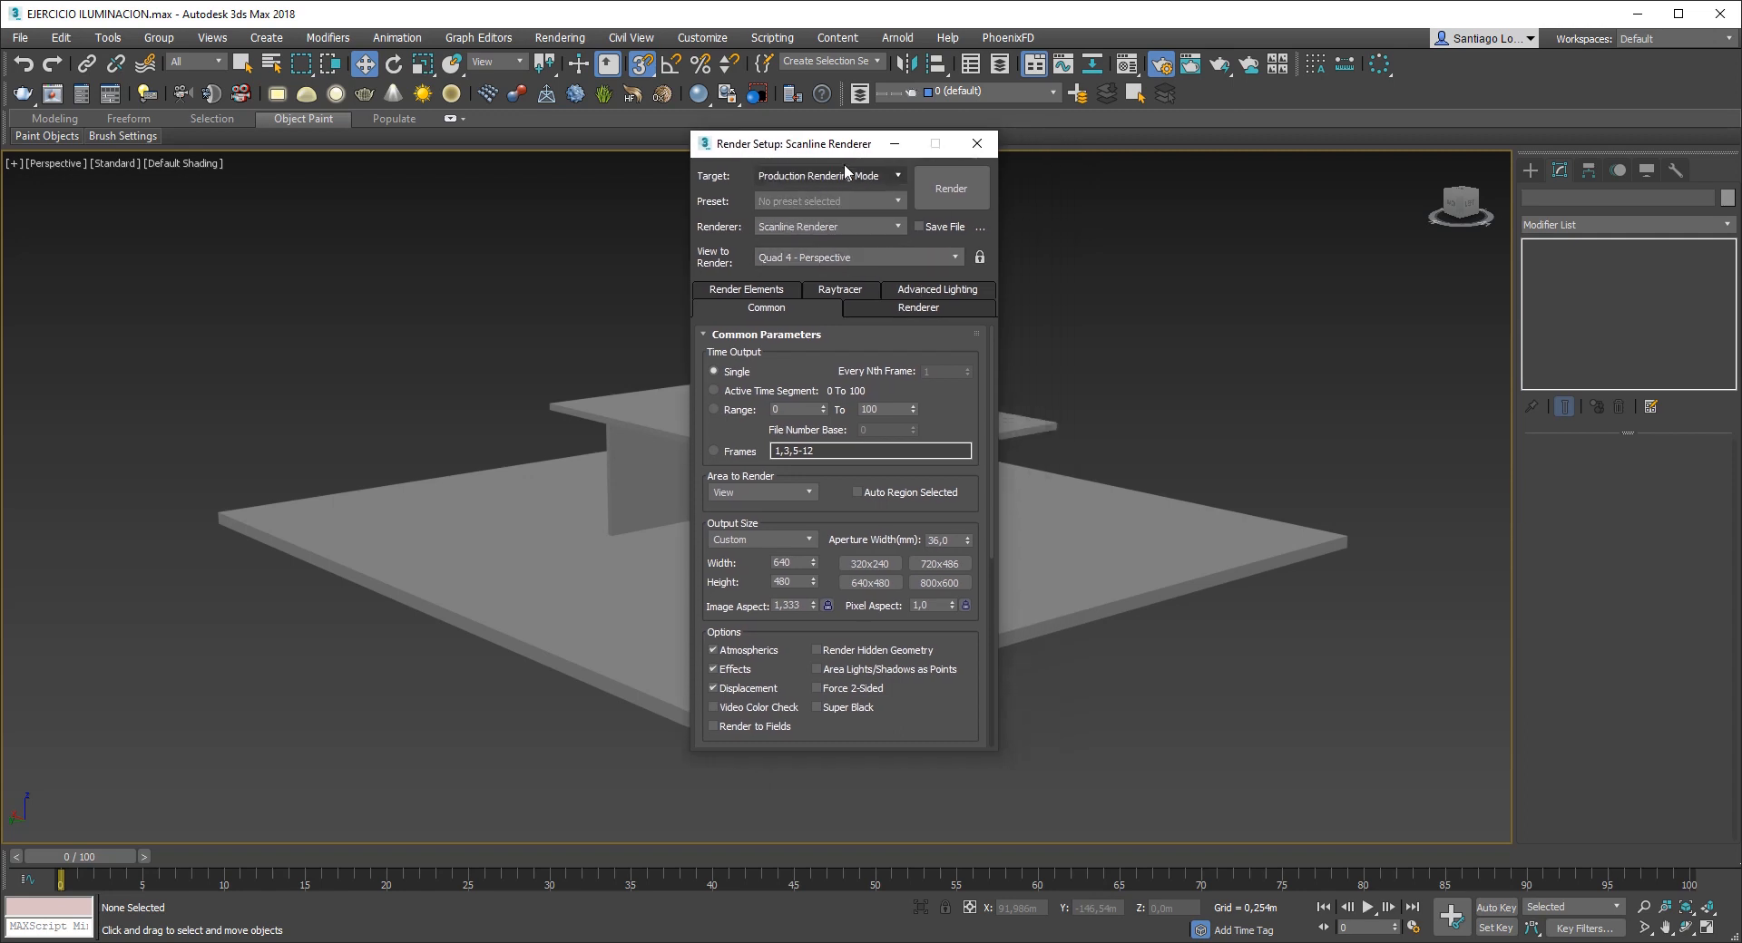
{"action": "left_click", "coordinate": [898, 178]}
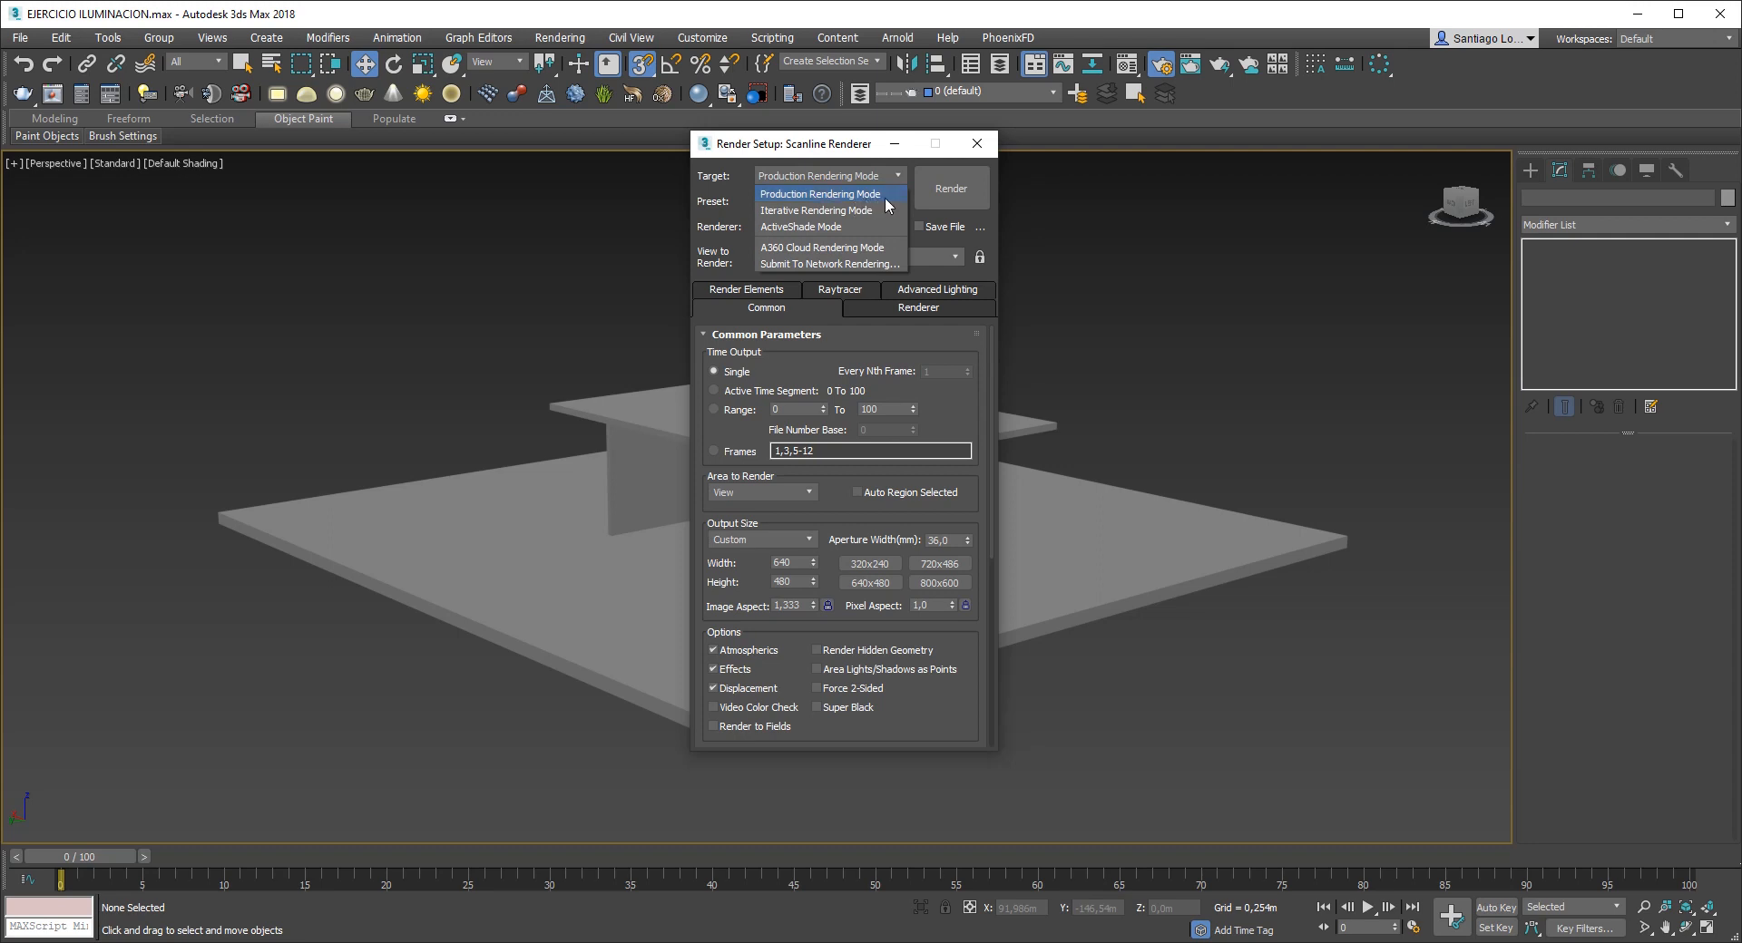
{"action": "left_click", "coordinate": [885, 196]}
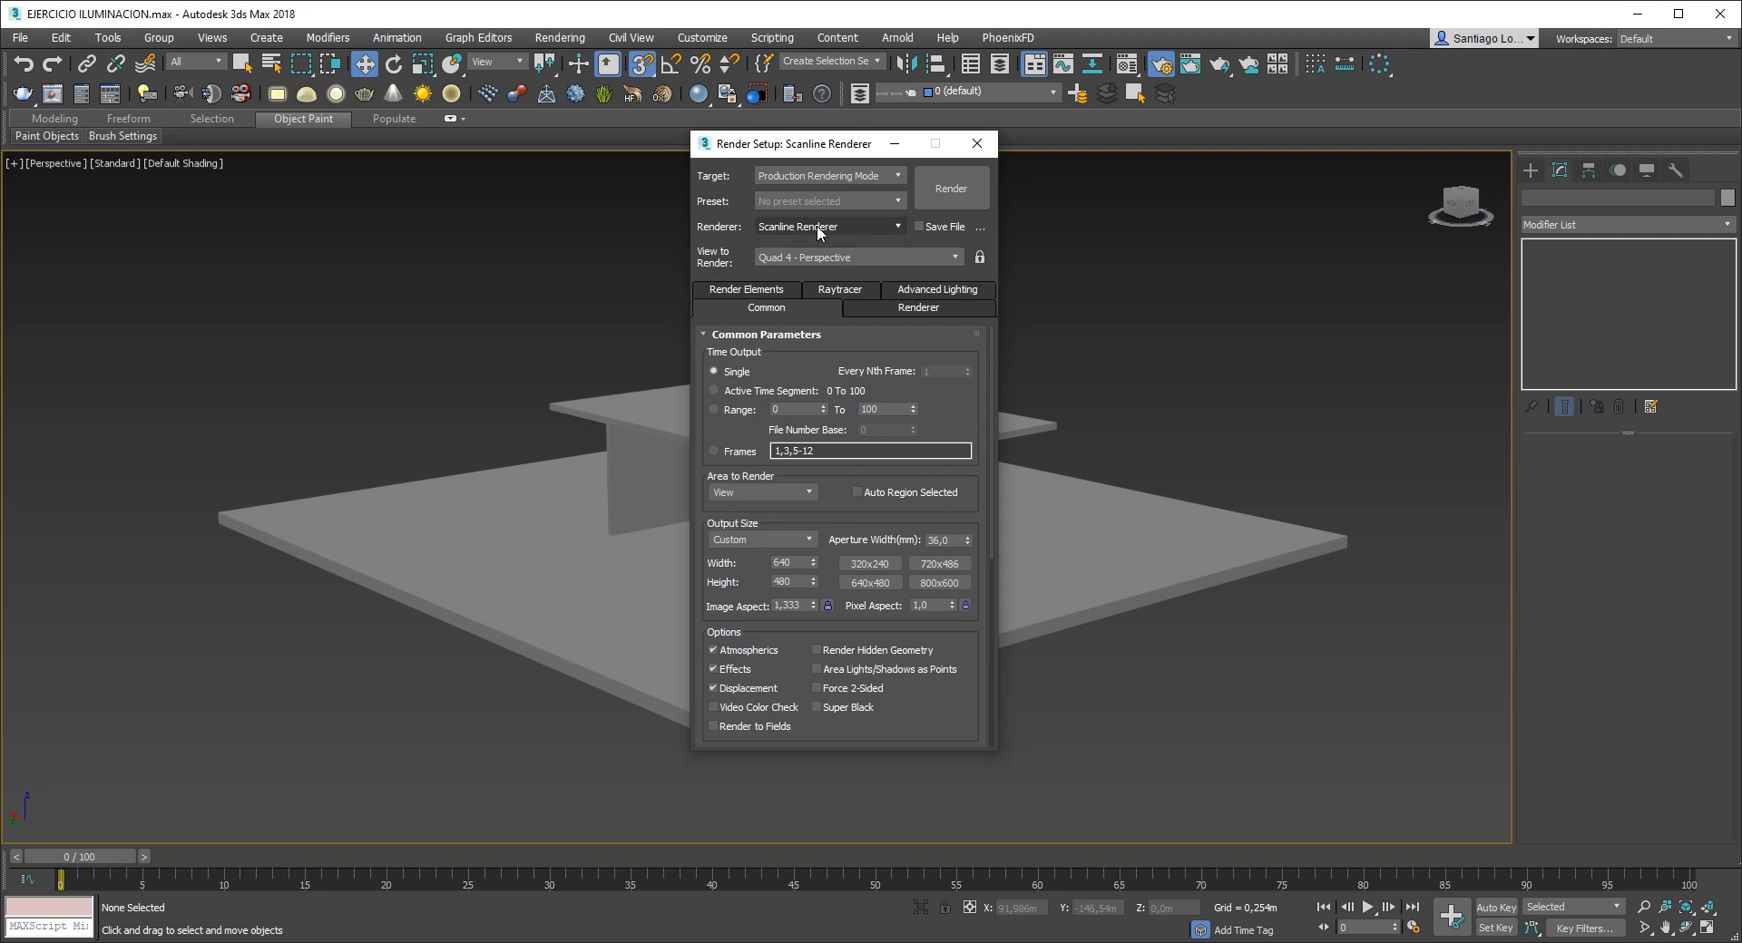
- Review the available renderers, run a test render of the perspective view with the Scanline Renderer and close the image
{"action": "left_click", "coordinate": [820, 233]}
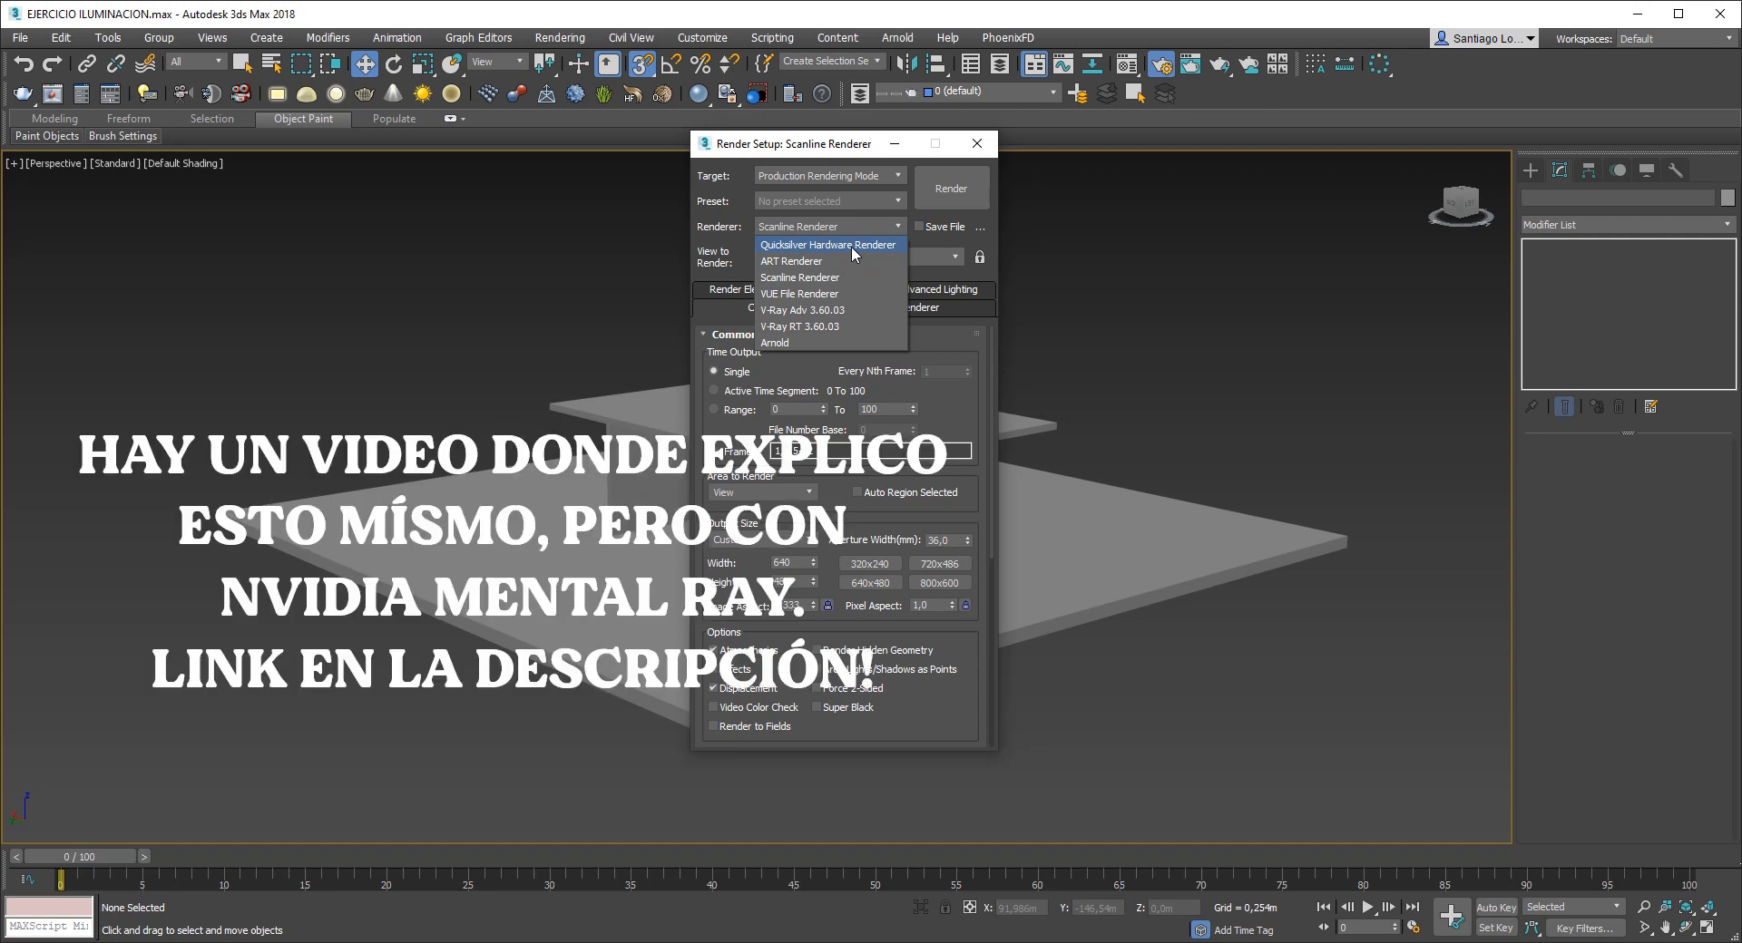
{"action": "left_click", "coordinate": [851, 143]}
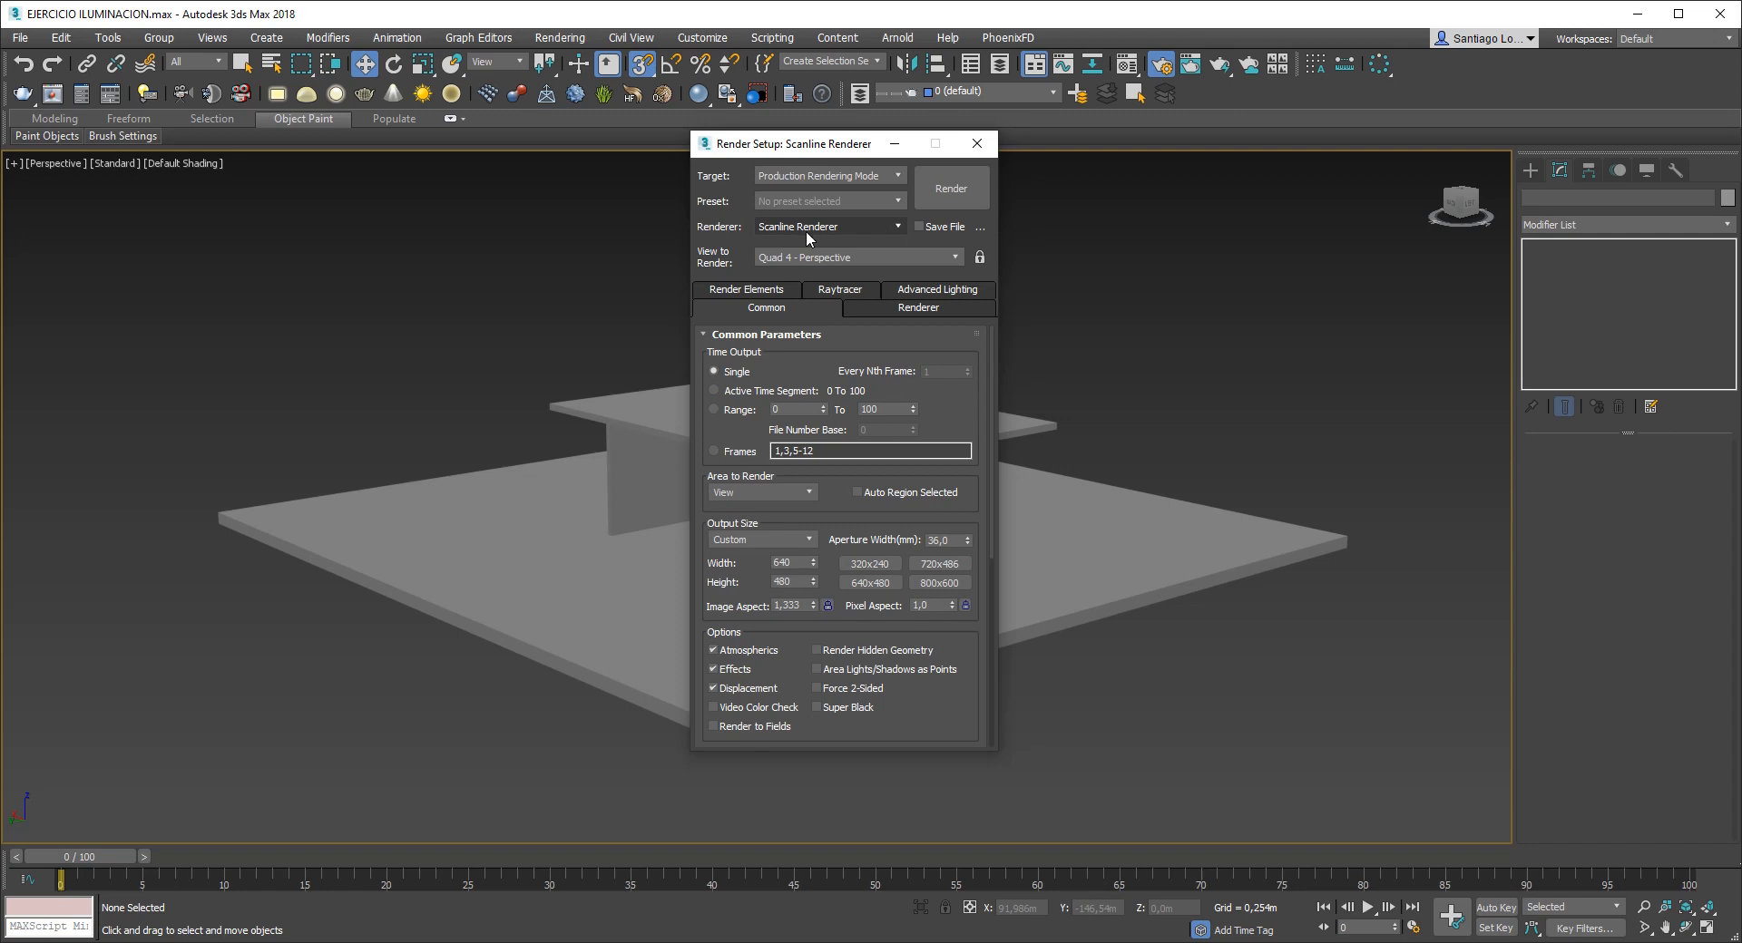
{"action": "left_click", "coordinate": [840, 227]}
{"action": "left_click", "coordinate": [840, 226]}
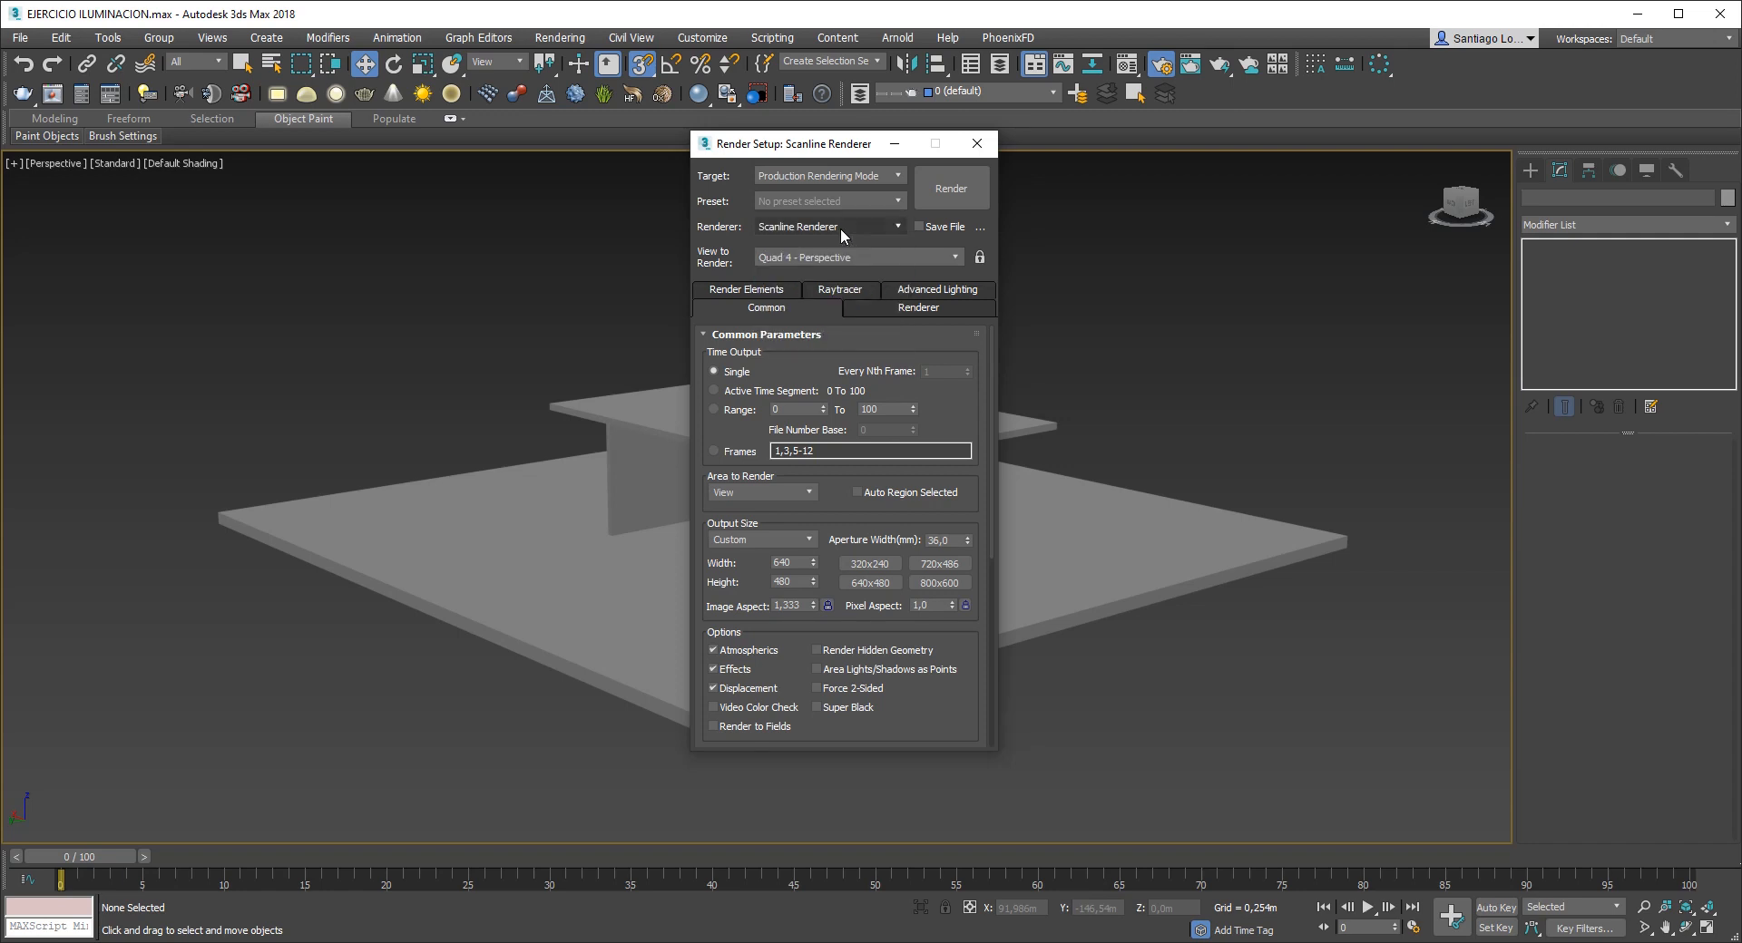
{"action": "left_click", "coordinate": [951, 191]}
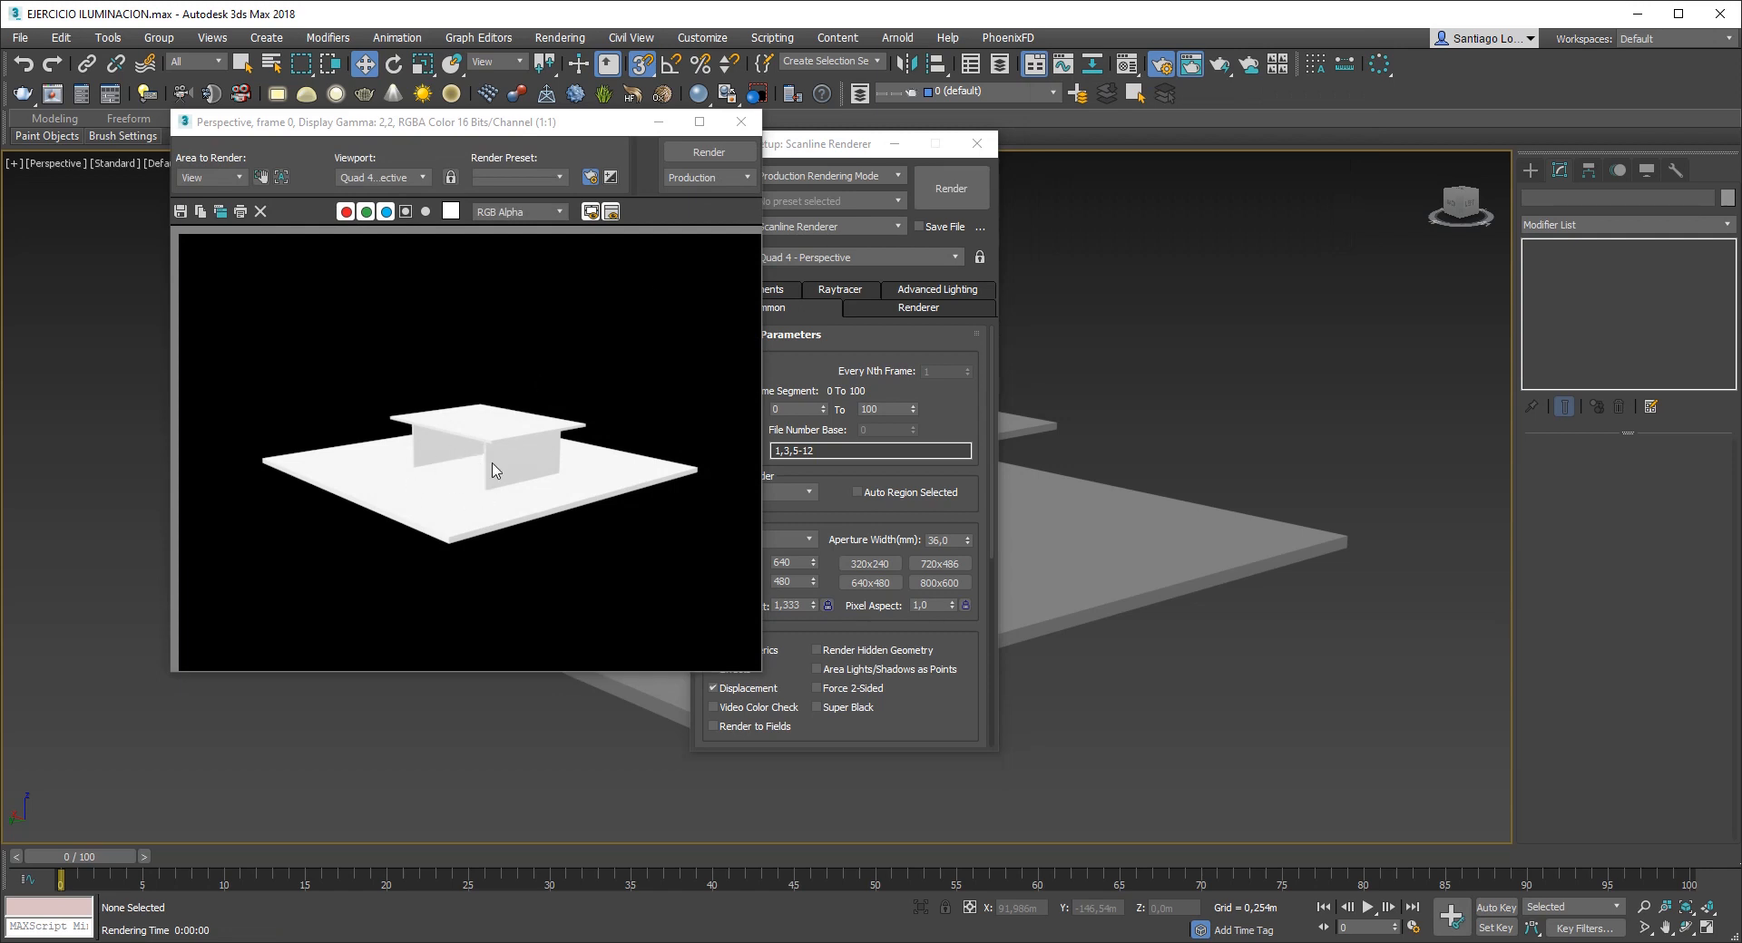
{"action": "left_click", "coordinate": [741, 123]}
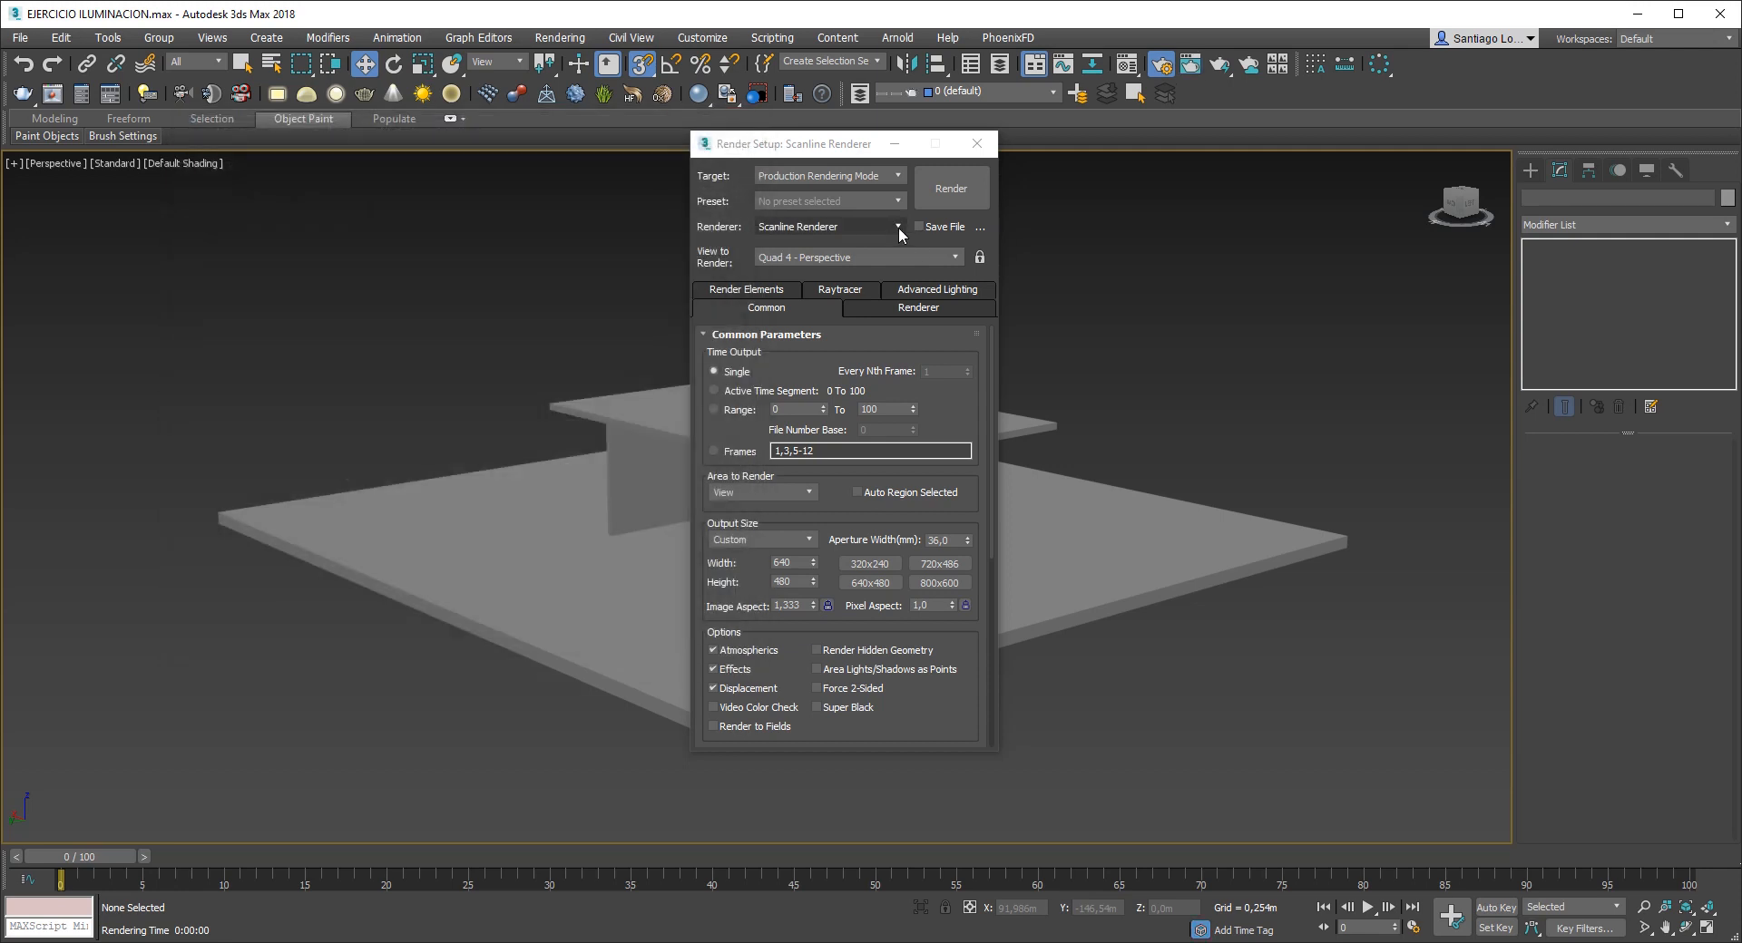
- Set the renderer to ART Renderer
{"action": "left_click", "coordinate": [898, 227]}
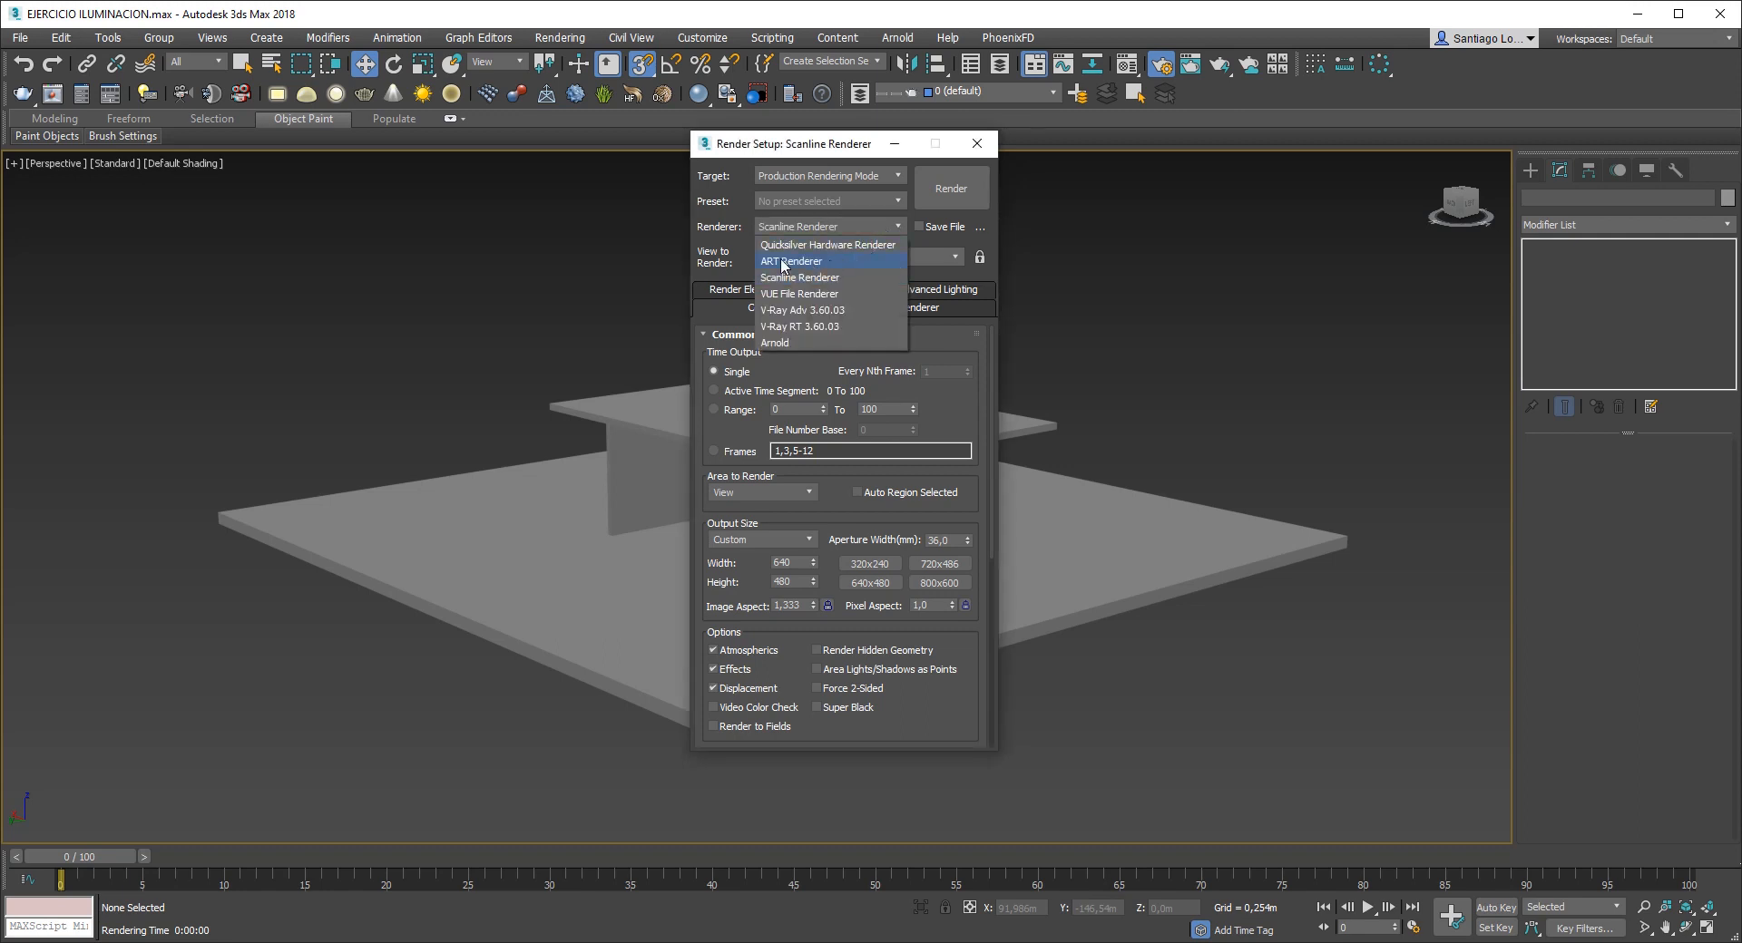
{"action": "left_click", "coordinate": [807, 262]}
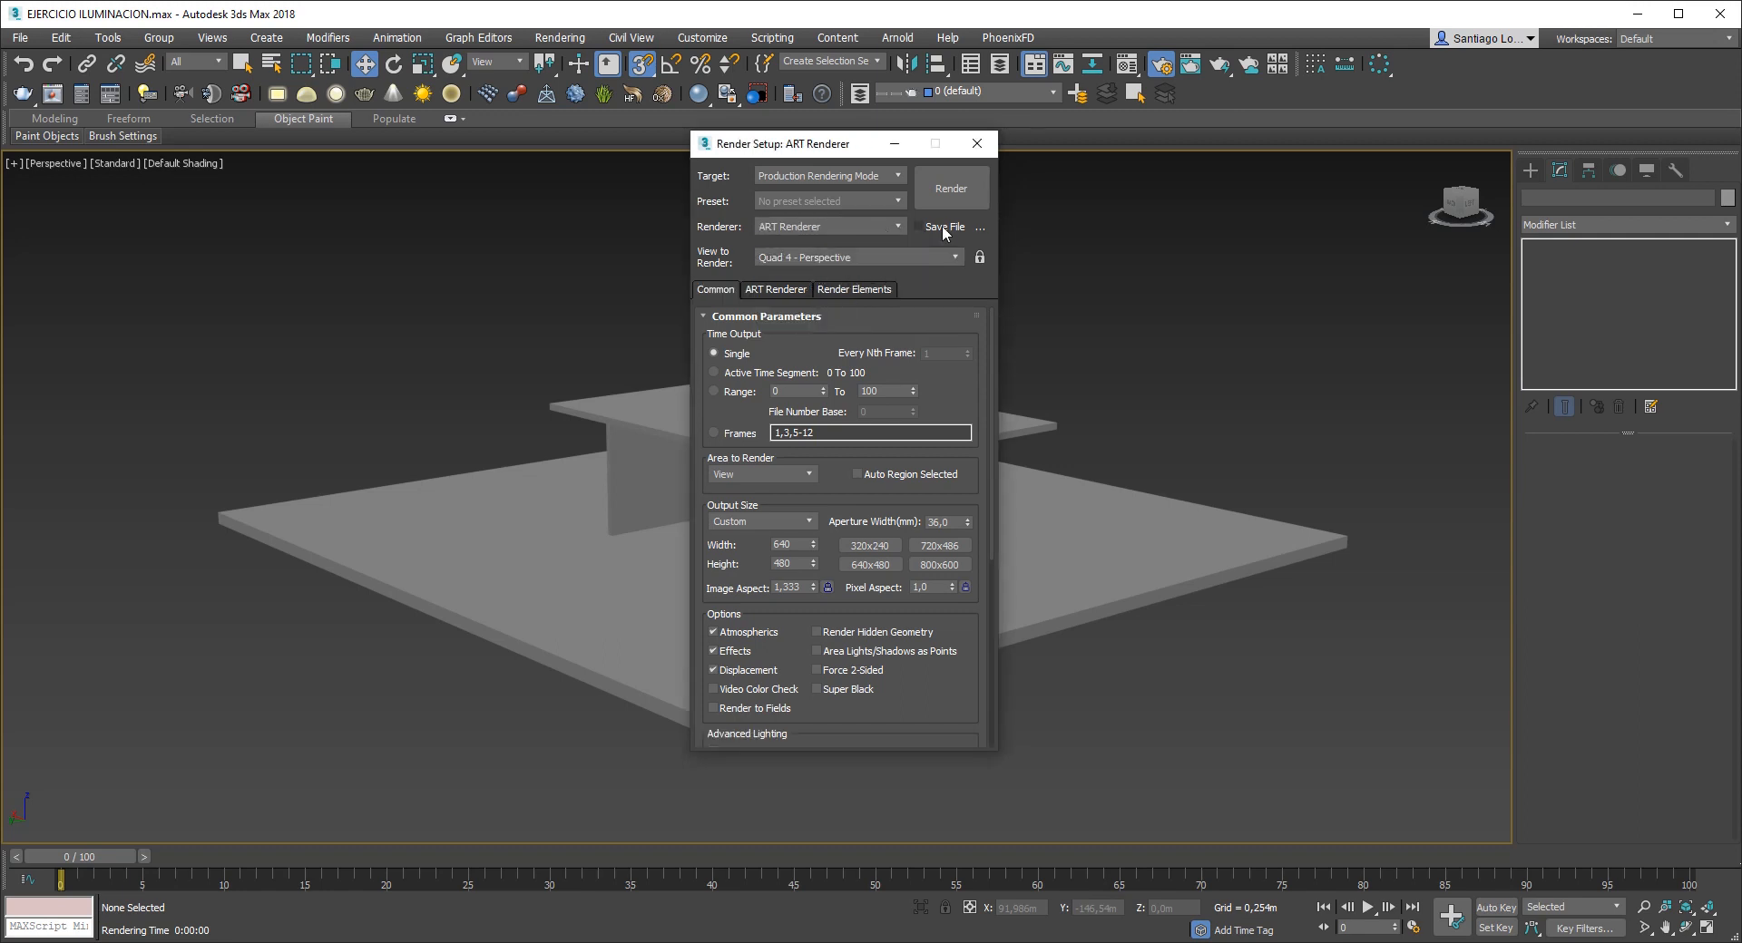
{"action": "left_click", "coordinate": [898, 226]}
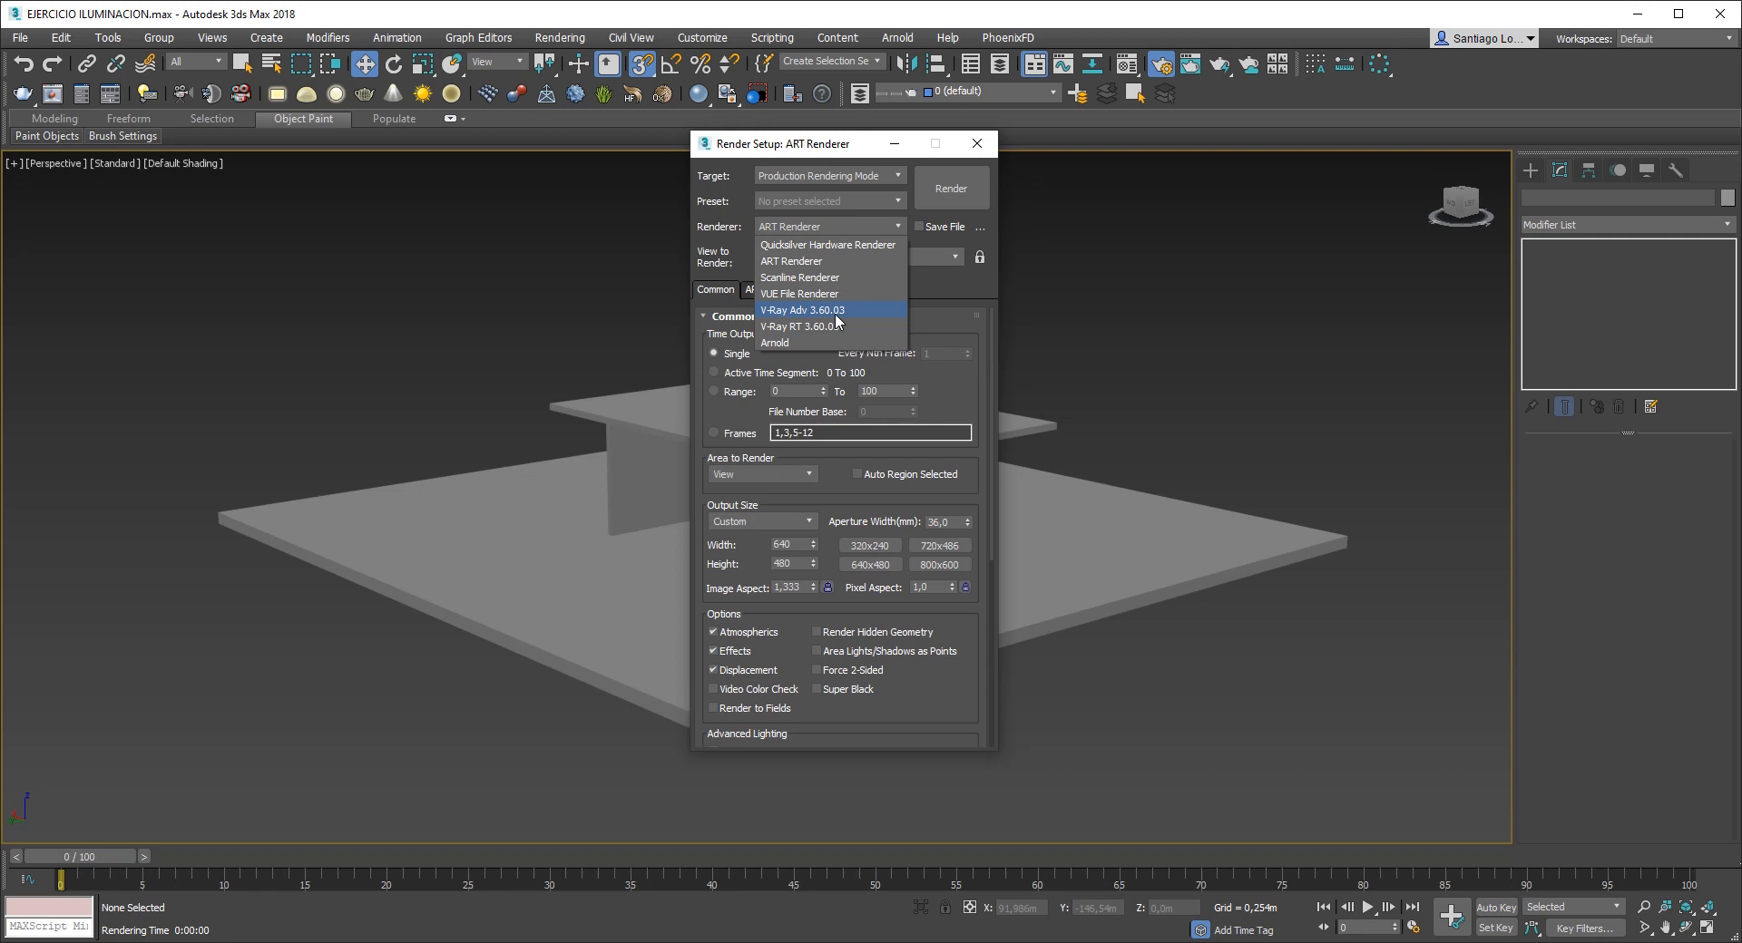
{"action": "left_click", "coordinate": [826, 262]}
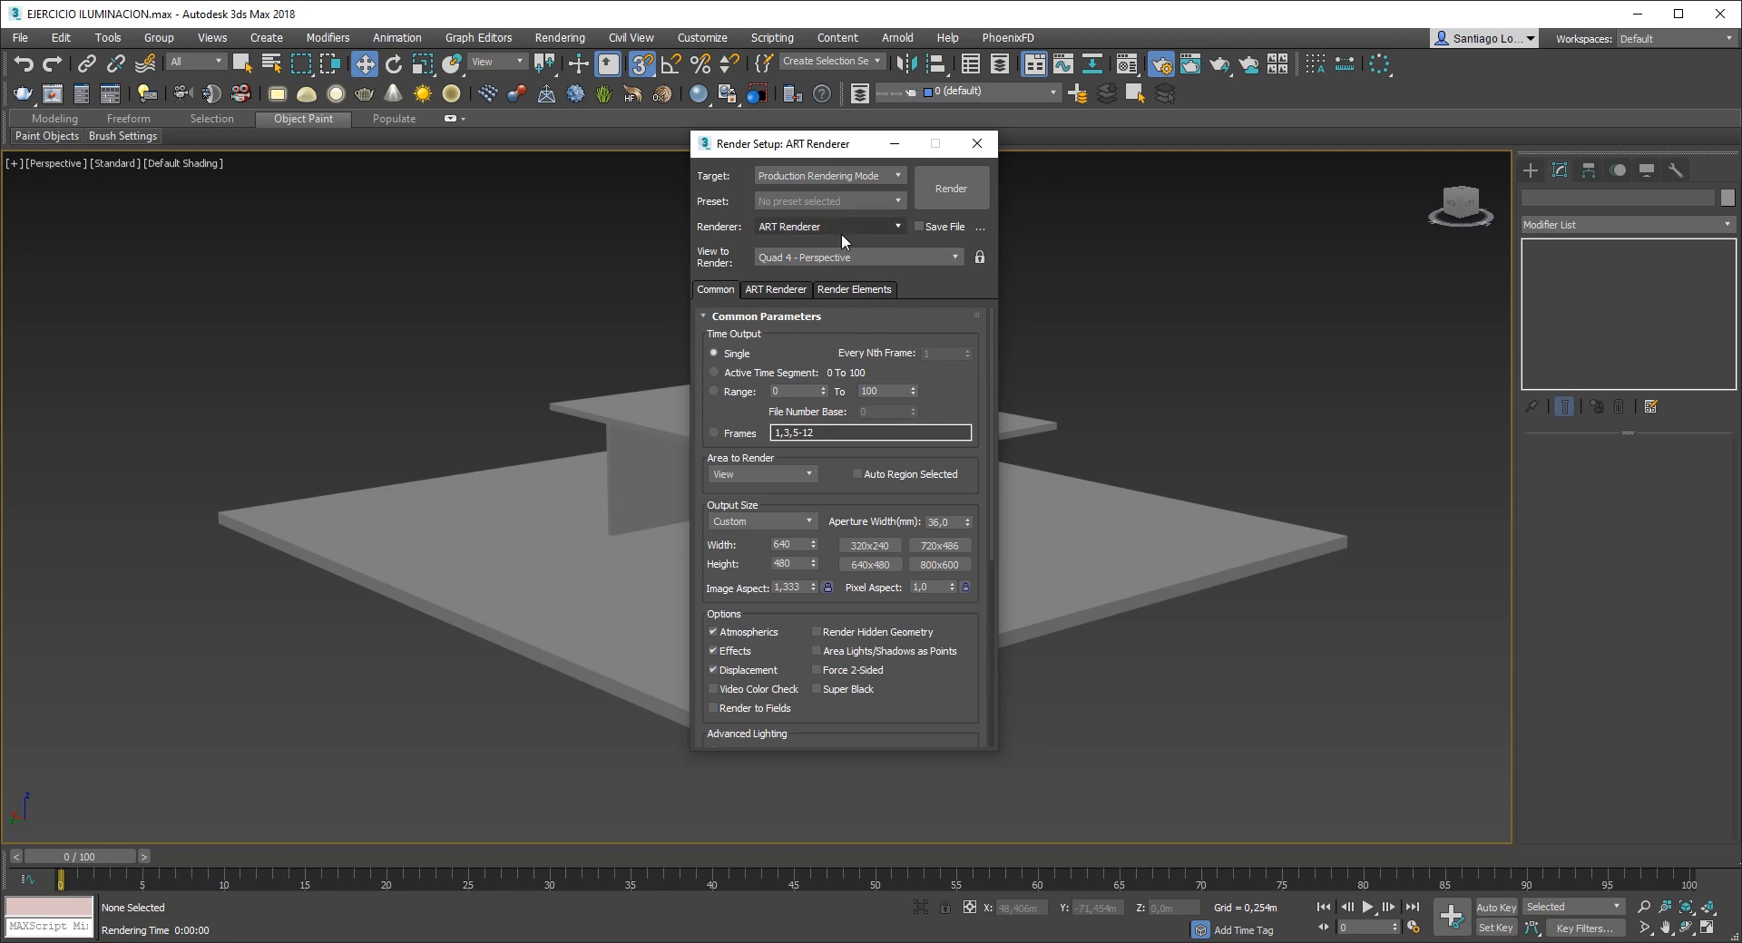
- Run a test render of the perspective view with ART Renderer, inspect its shadows and grain up close, and close the image
{"action": "left_click", "coordinate": [960, 199]}
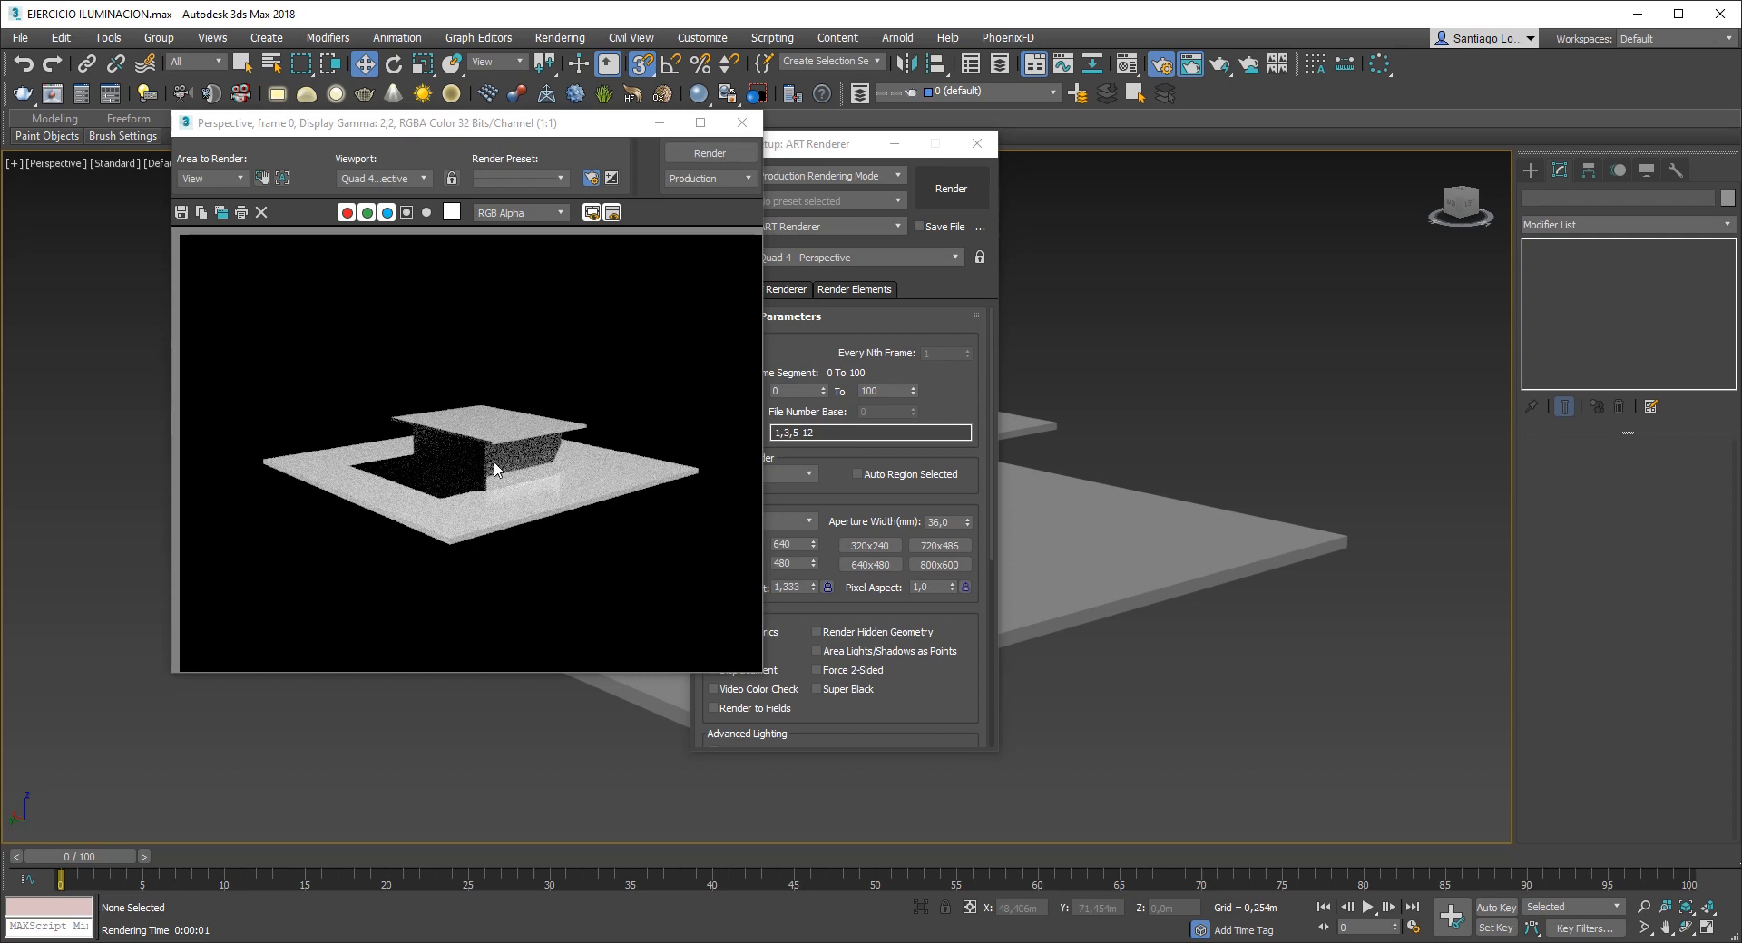
{"action": "scroll", "coordinate": [491, 460], "scroll_direction": "up", "scroll_amount": 5}
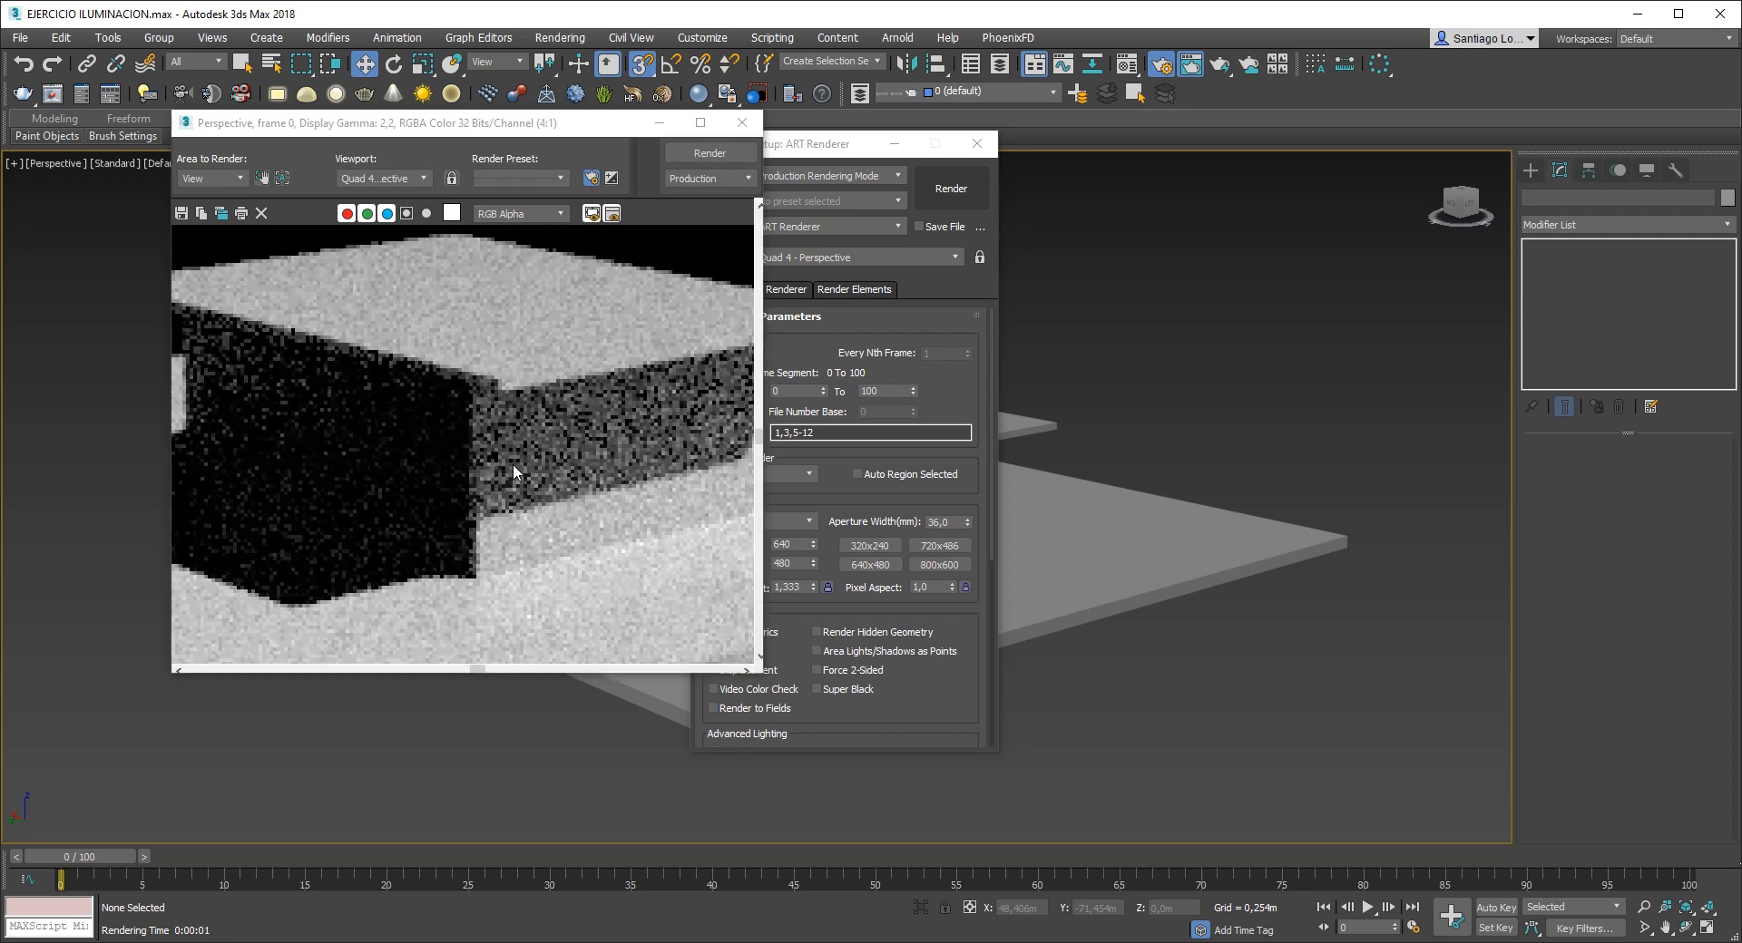
{"action": "scroll", "coordinate": [514, 464], "scroll_direction": "down", "scroll_amount": 5}
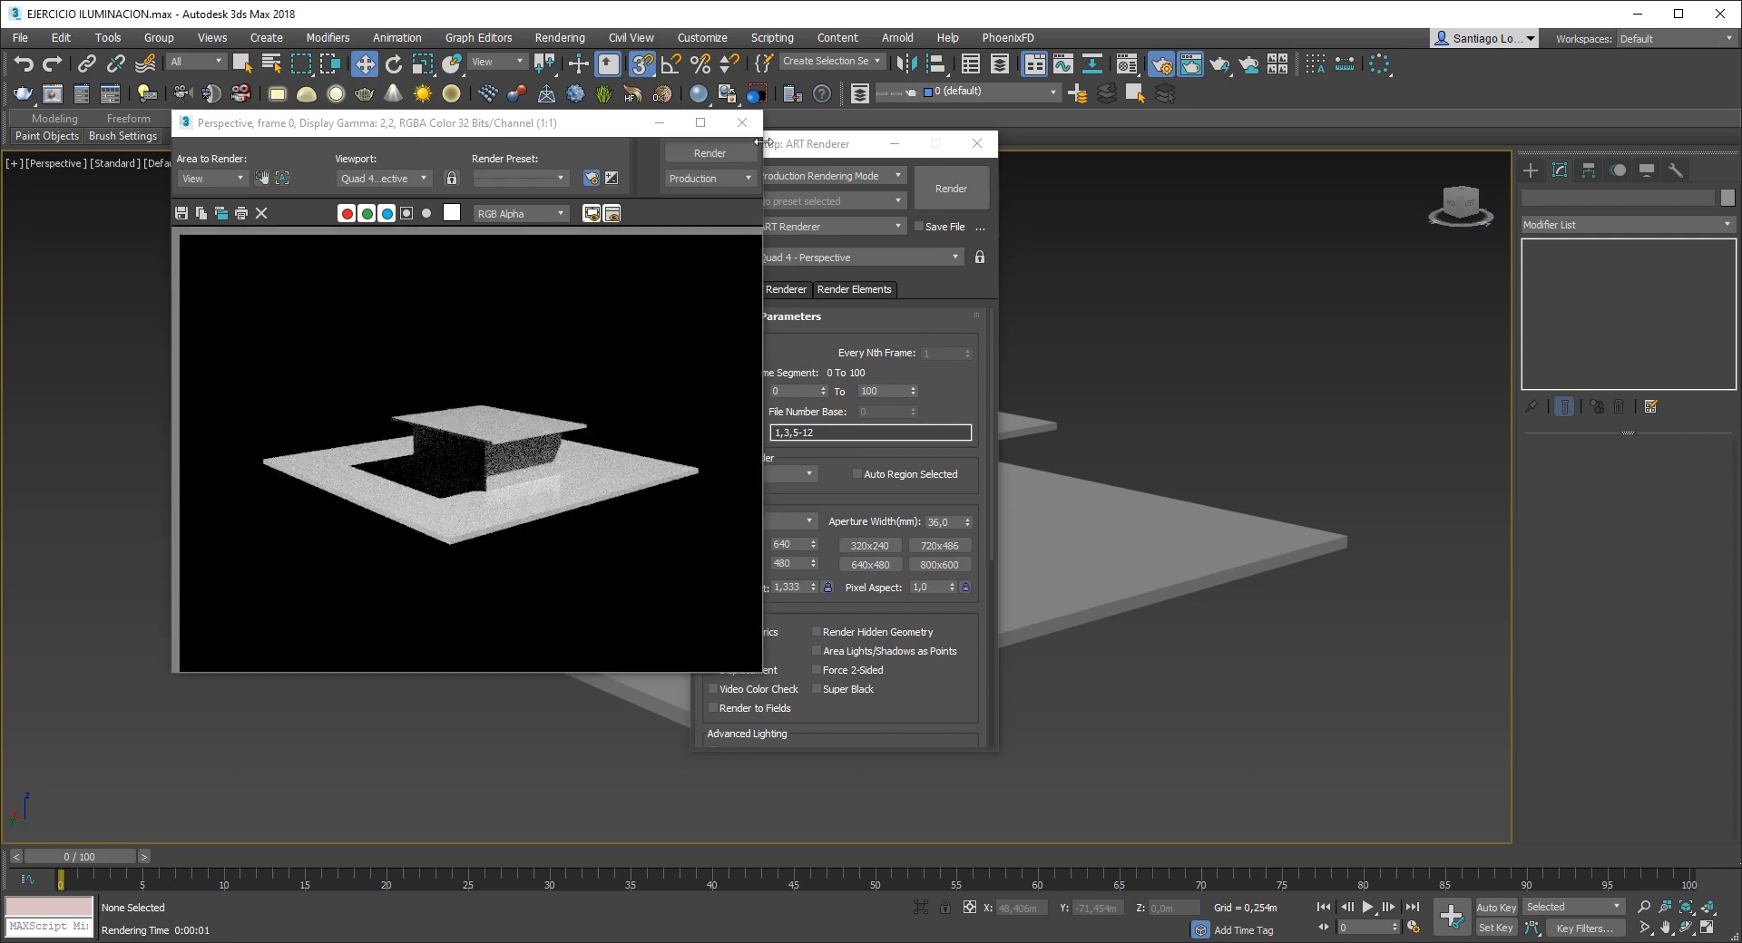
{"action": "left_click", "coordinate": [741, 122]}
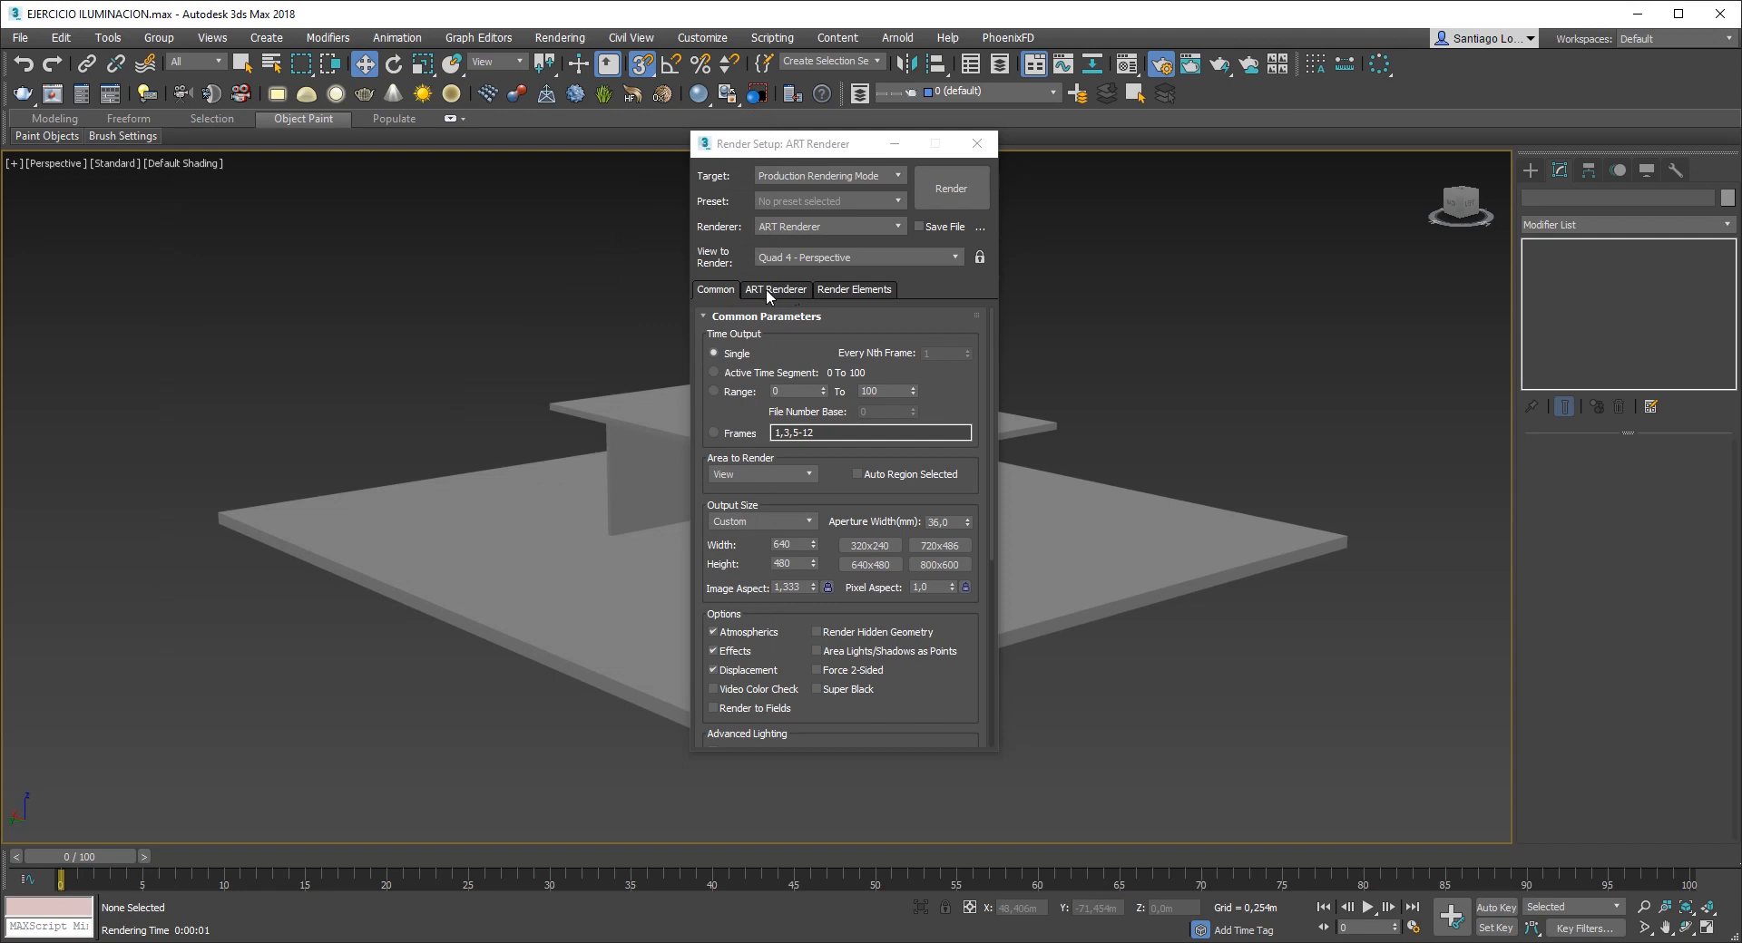
- Raise the ART Renderer's render quality to High, with a target quality of 33,1 dB
{"action": "left_click", "coordinate": [779, 288]}
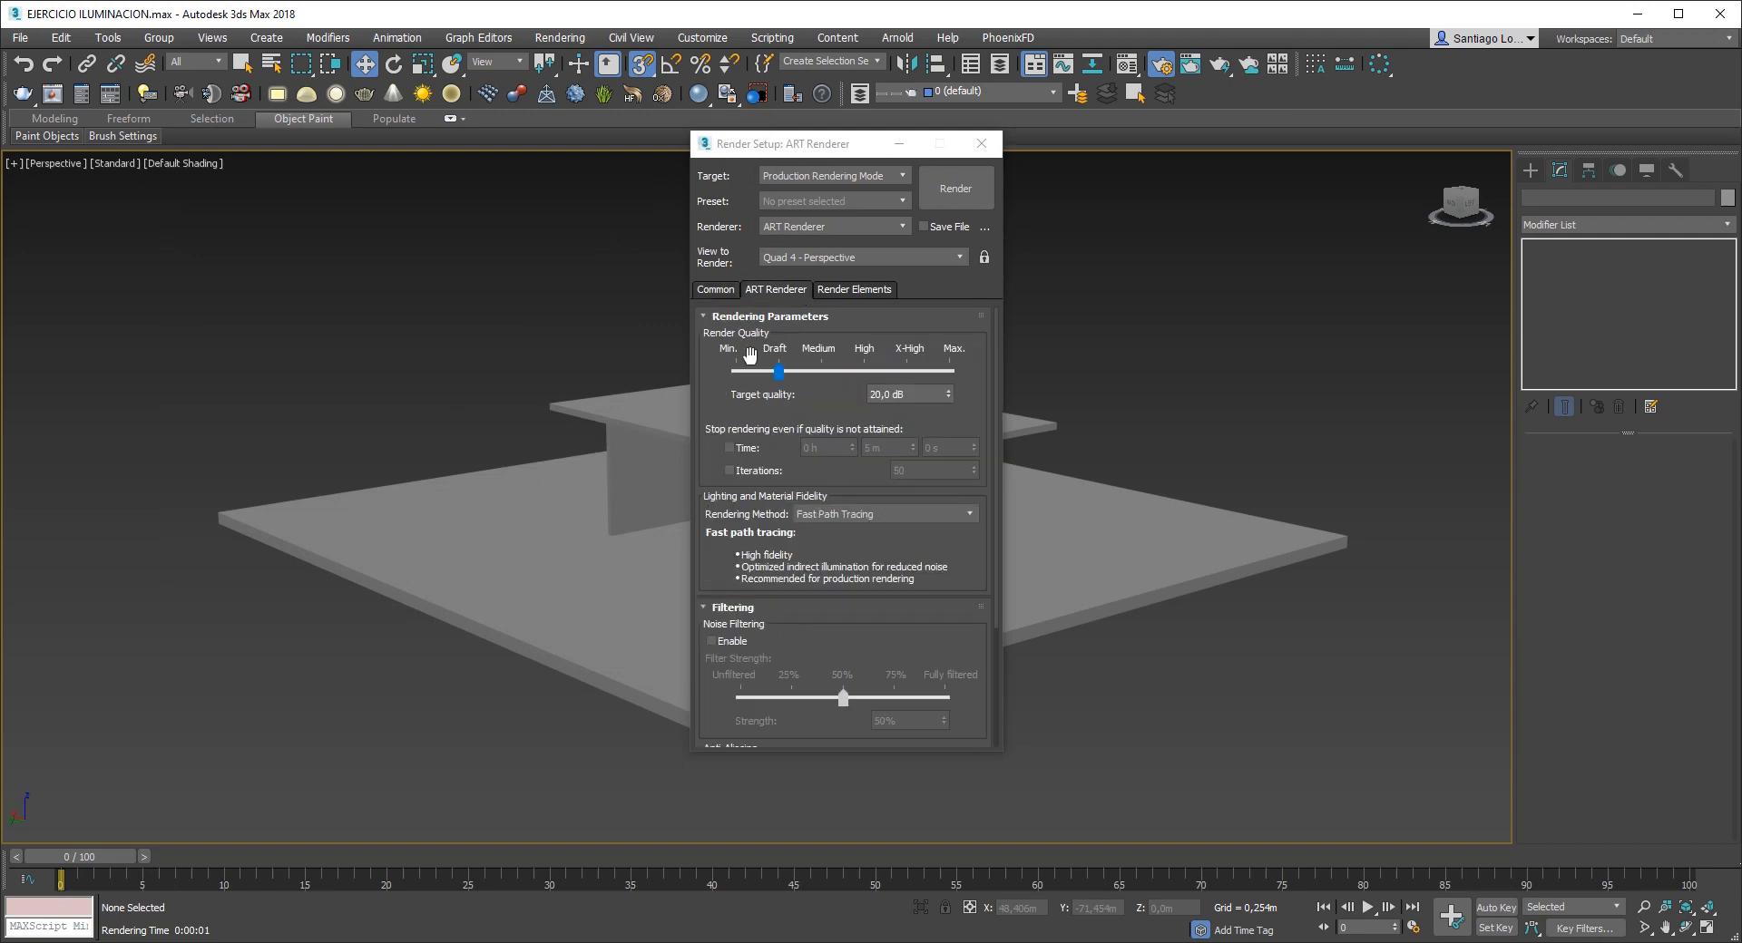
{"action": "left_click", "coordinate": [779, 373]}
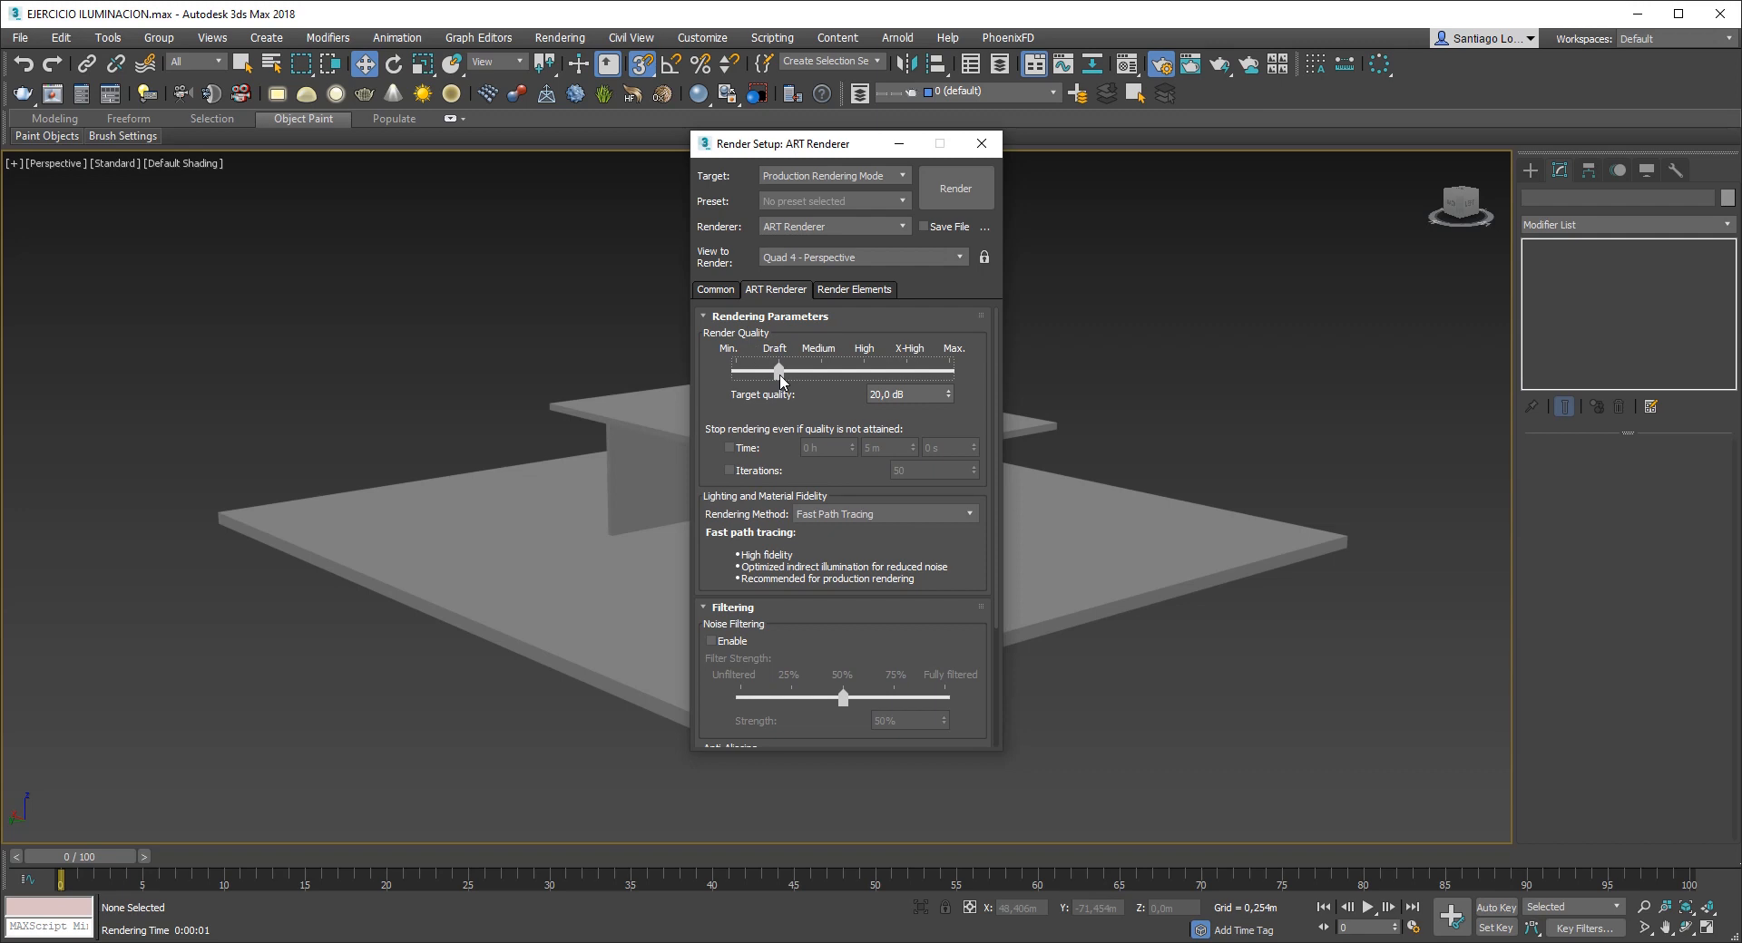
{"action": "left_click_drag", "start_coordinate": [781, 380], "coordinate": [864, 381]}
- Enable noise filtering for ART Renderer and run a test render of the perspective view
{"action": "scroll", "coordinate": [853, 435], "scroll_direction": "down", "scroll_amount": 1}
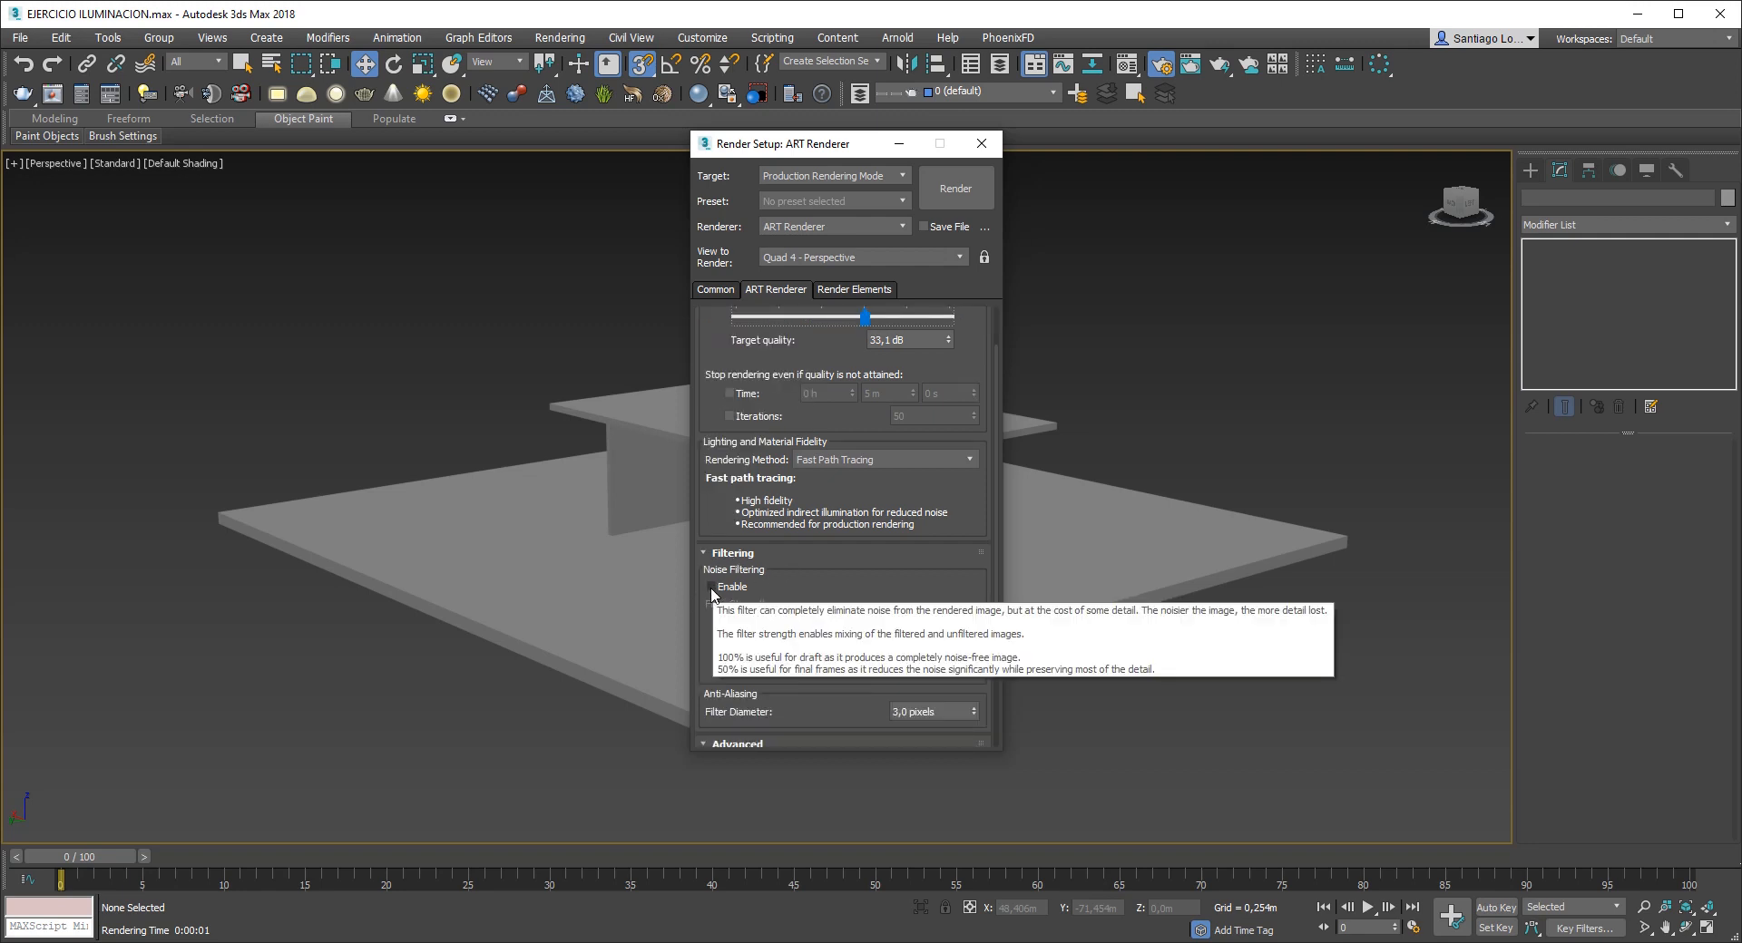
{"action": "left_click", "coordinate": [713, 590]}
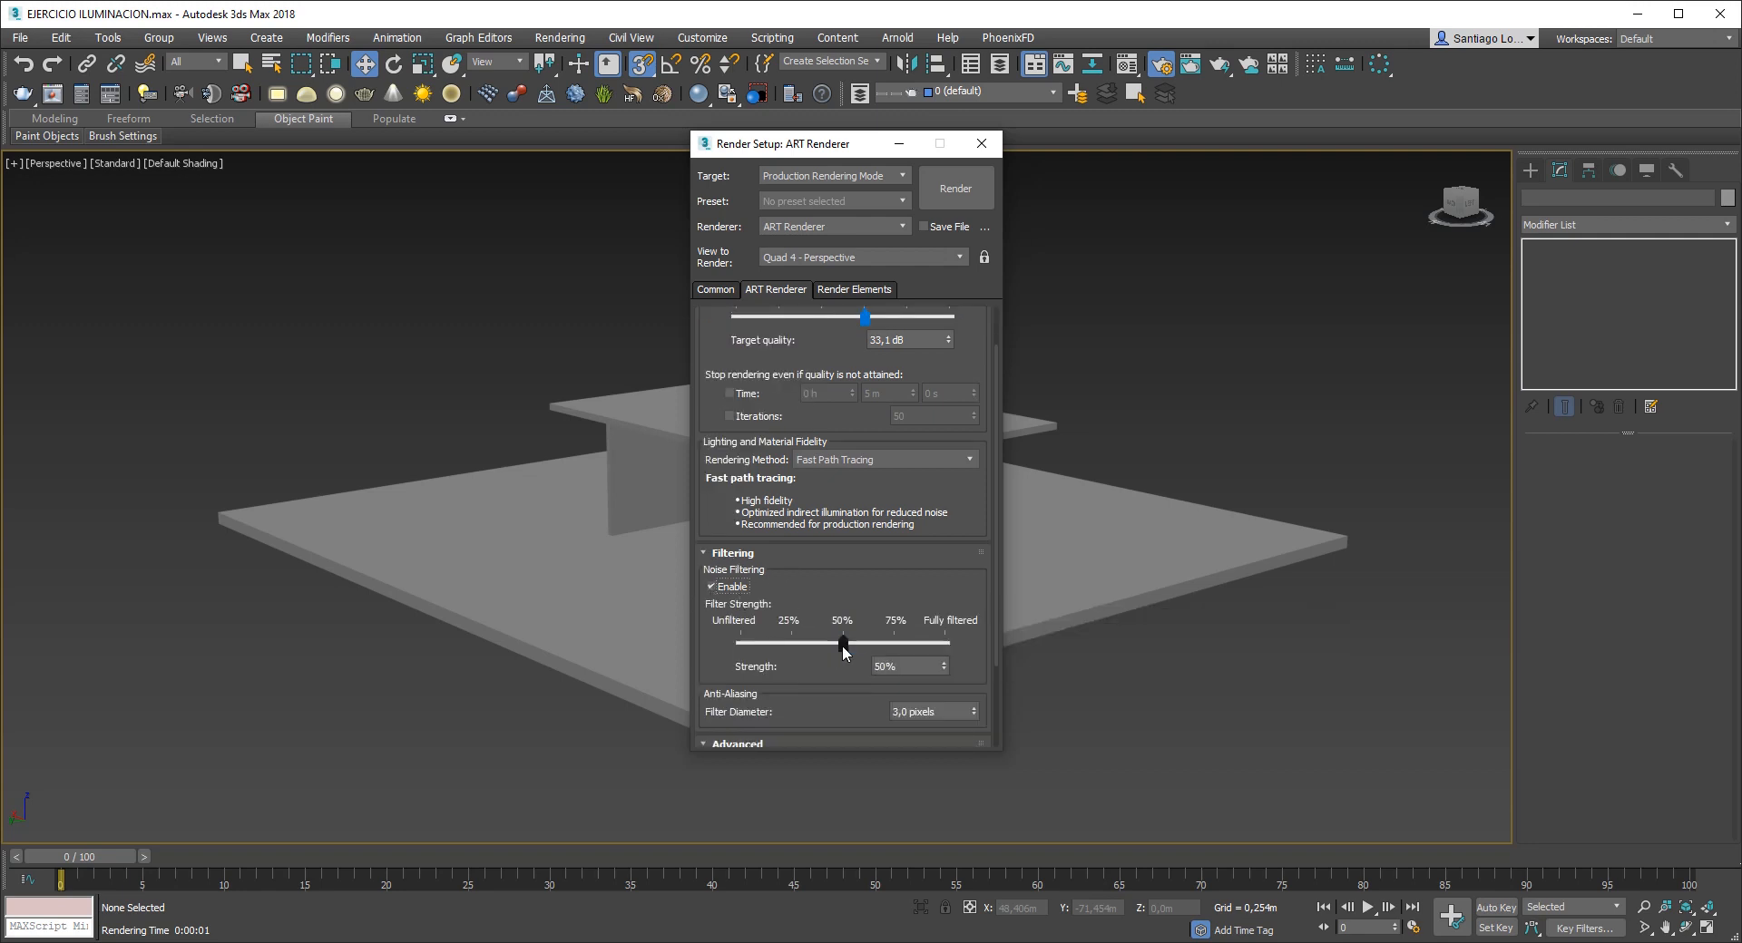
{"action": "scroll", "coordinate": [923, 591], "scroll_direction": "down", "scroll_amount": 2}
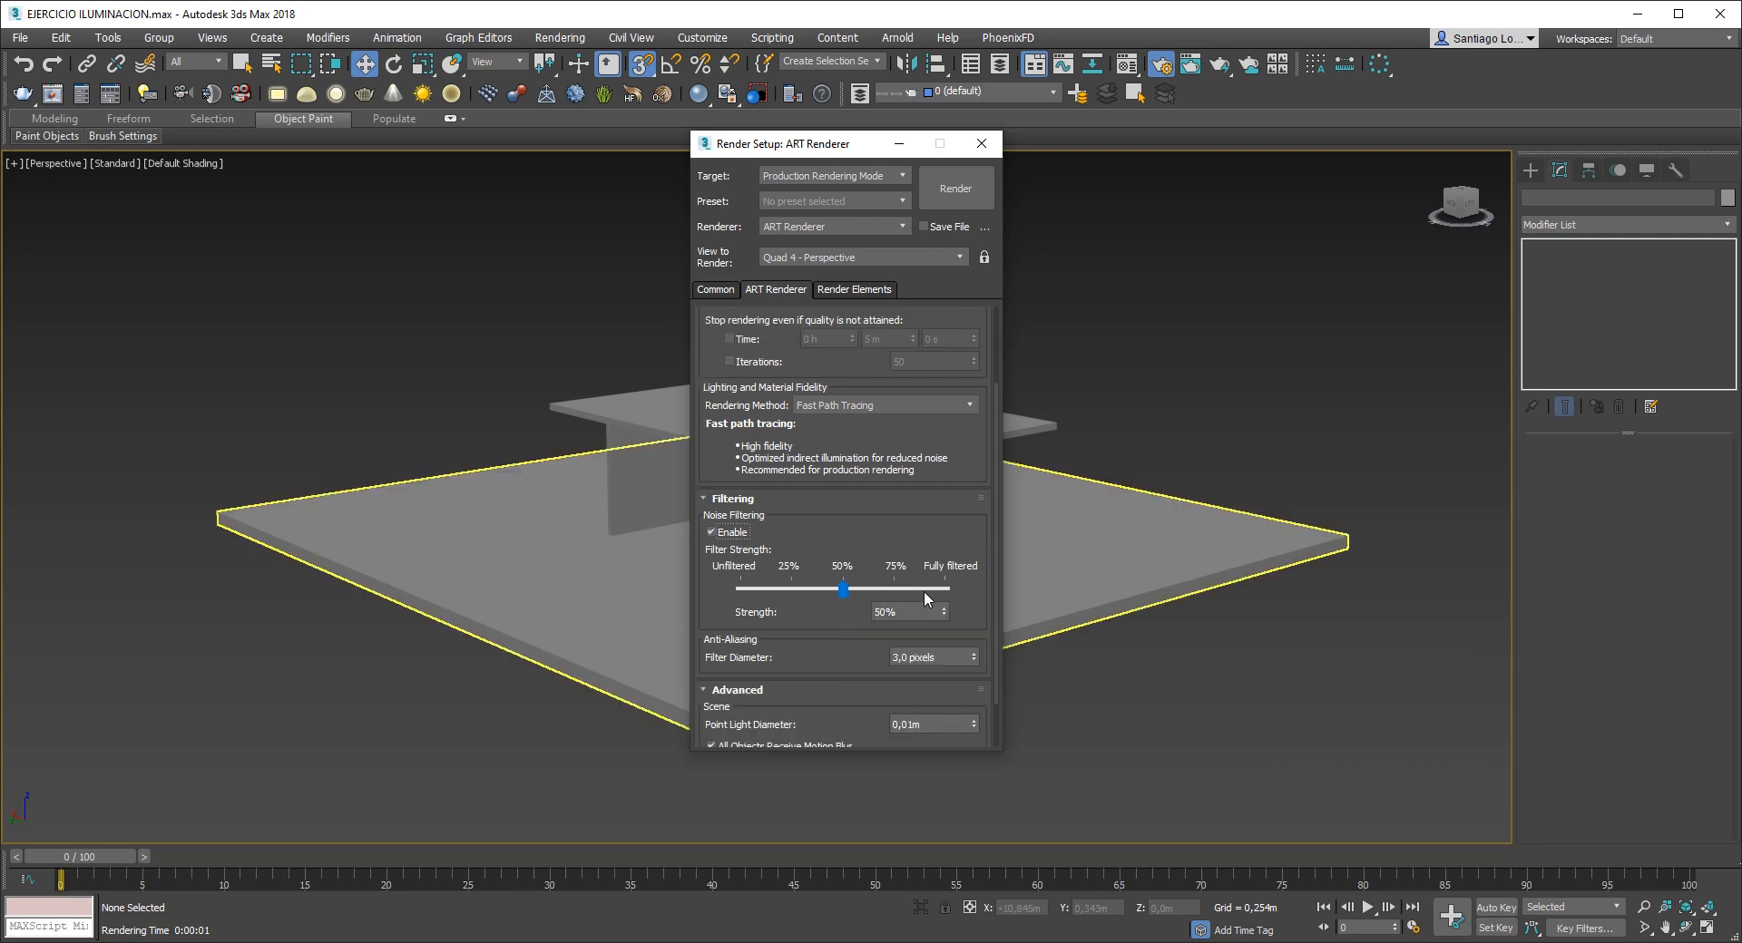
{"action": "left_click", "coordinate": [962, 186]}
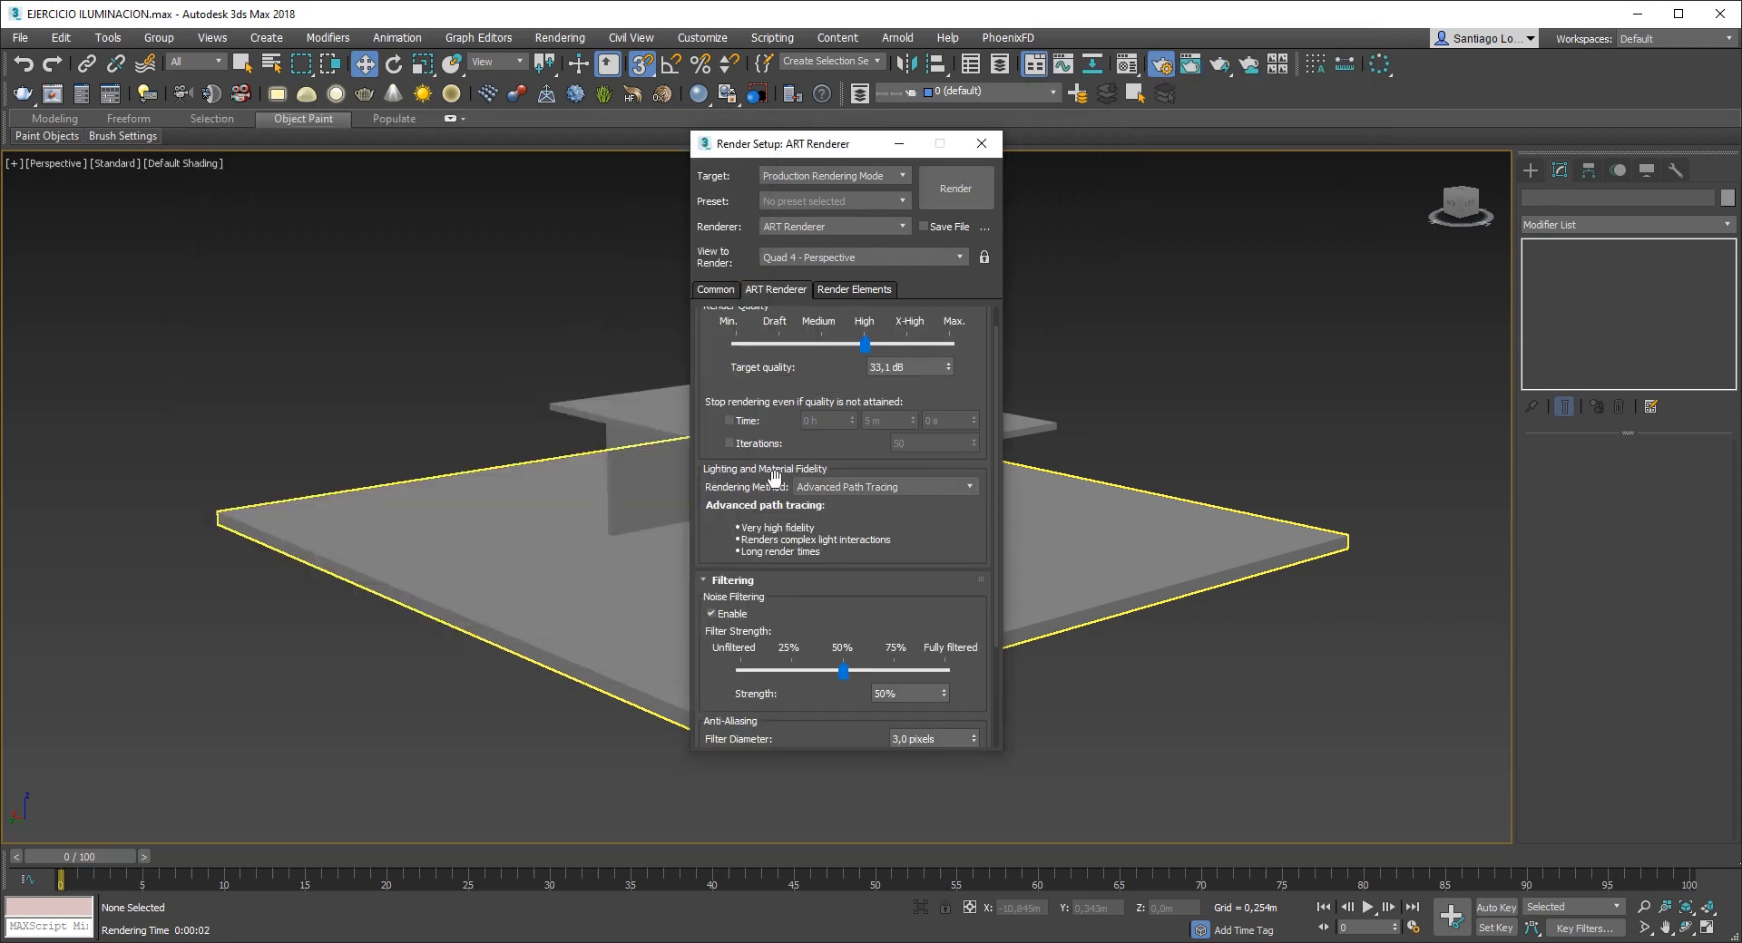
- Compare the Fast Path Tracing and Advanced Path Tracing rendering methods and settle on Advanced Path Tracing
{"action": "left_click", "coordinate": [870, 490]}
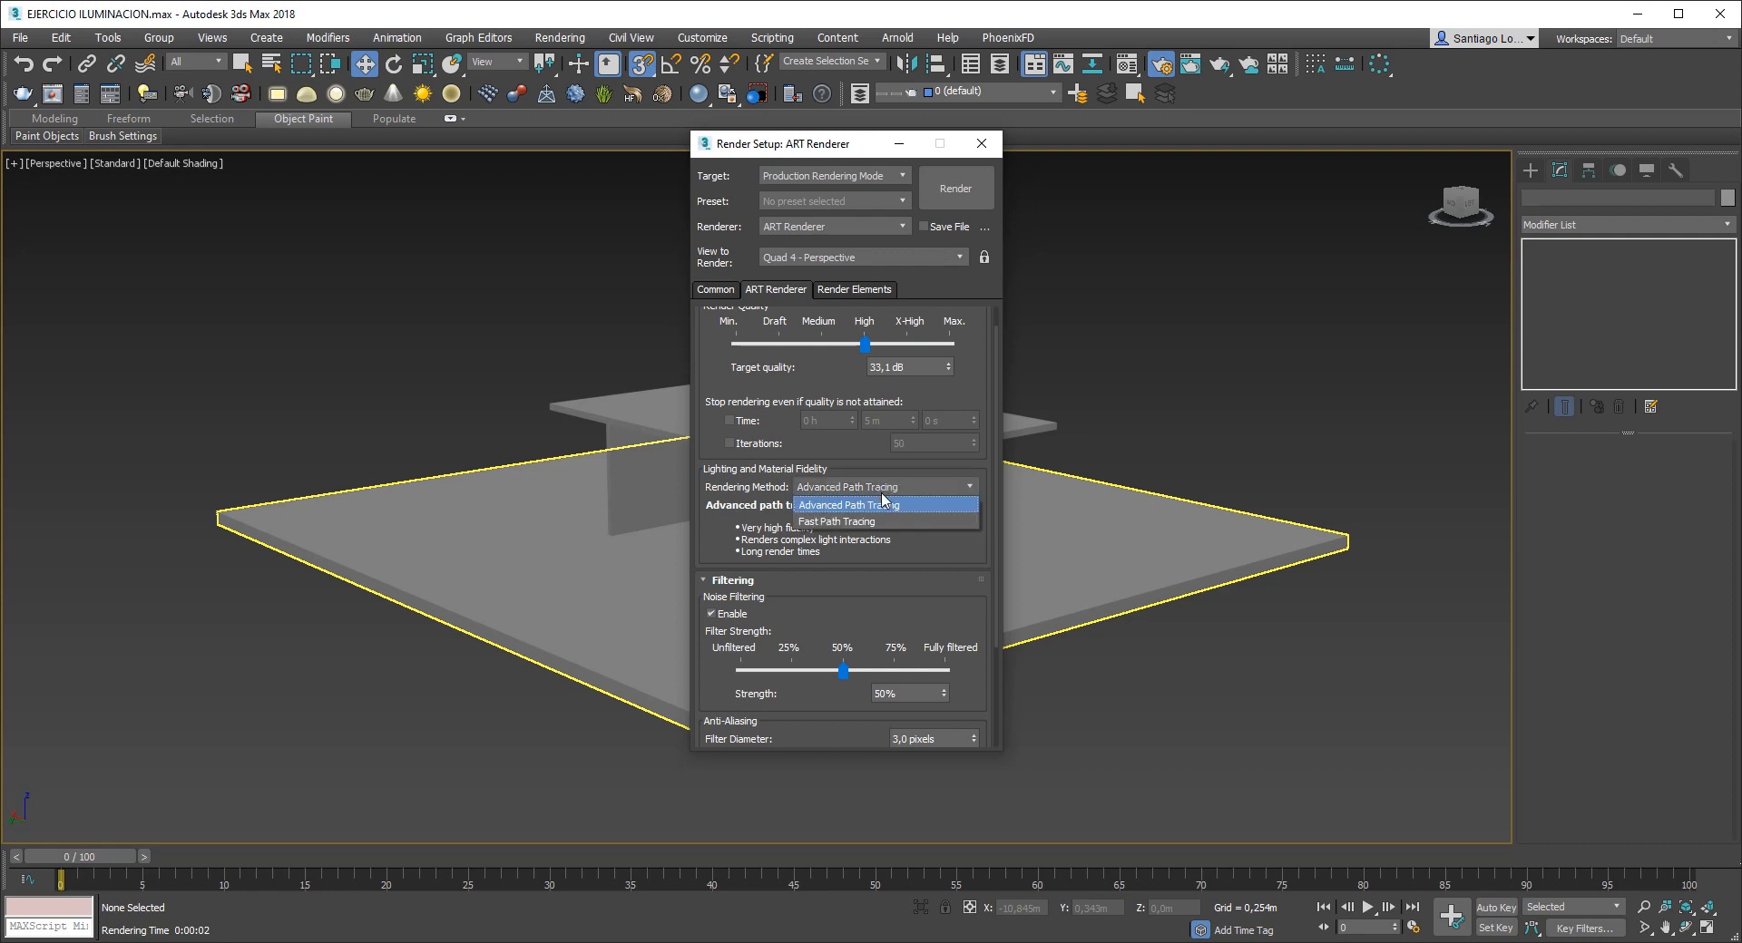
{"action": "left_click", "coordinate": [869, 519]}
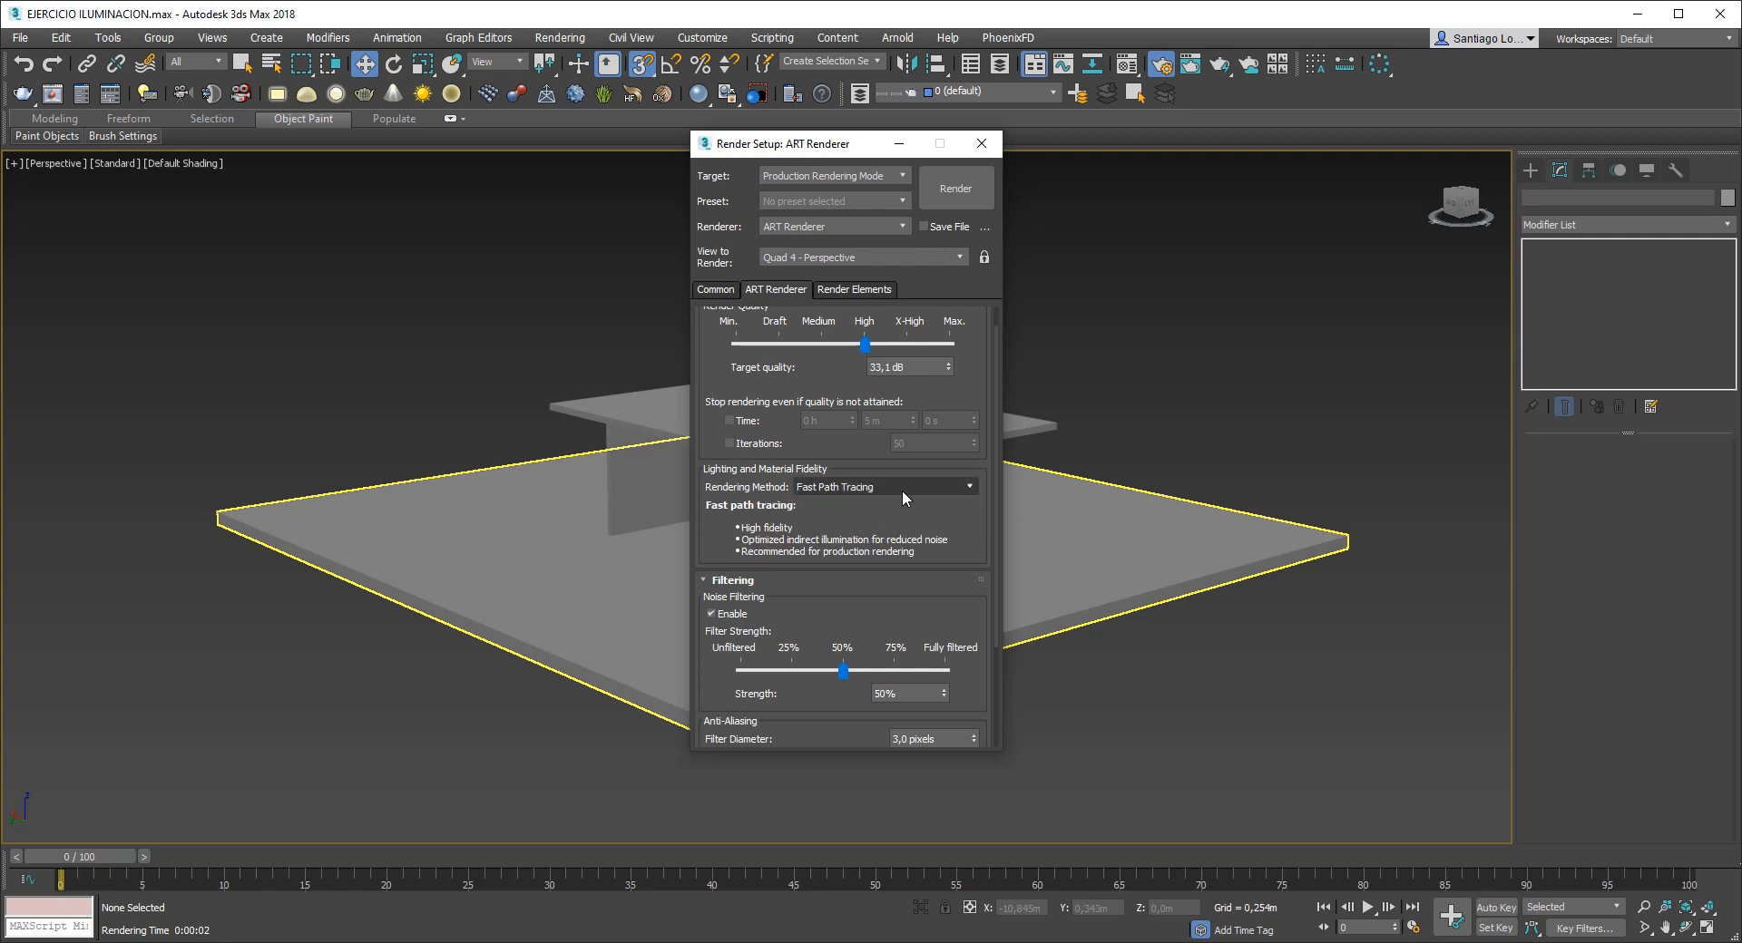
{"action": "left_click", "coordinate": [884, 486]}
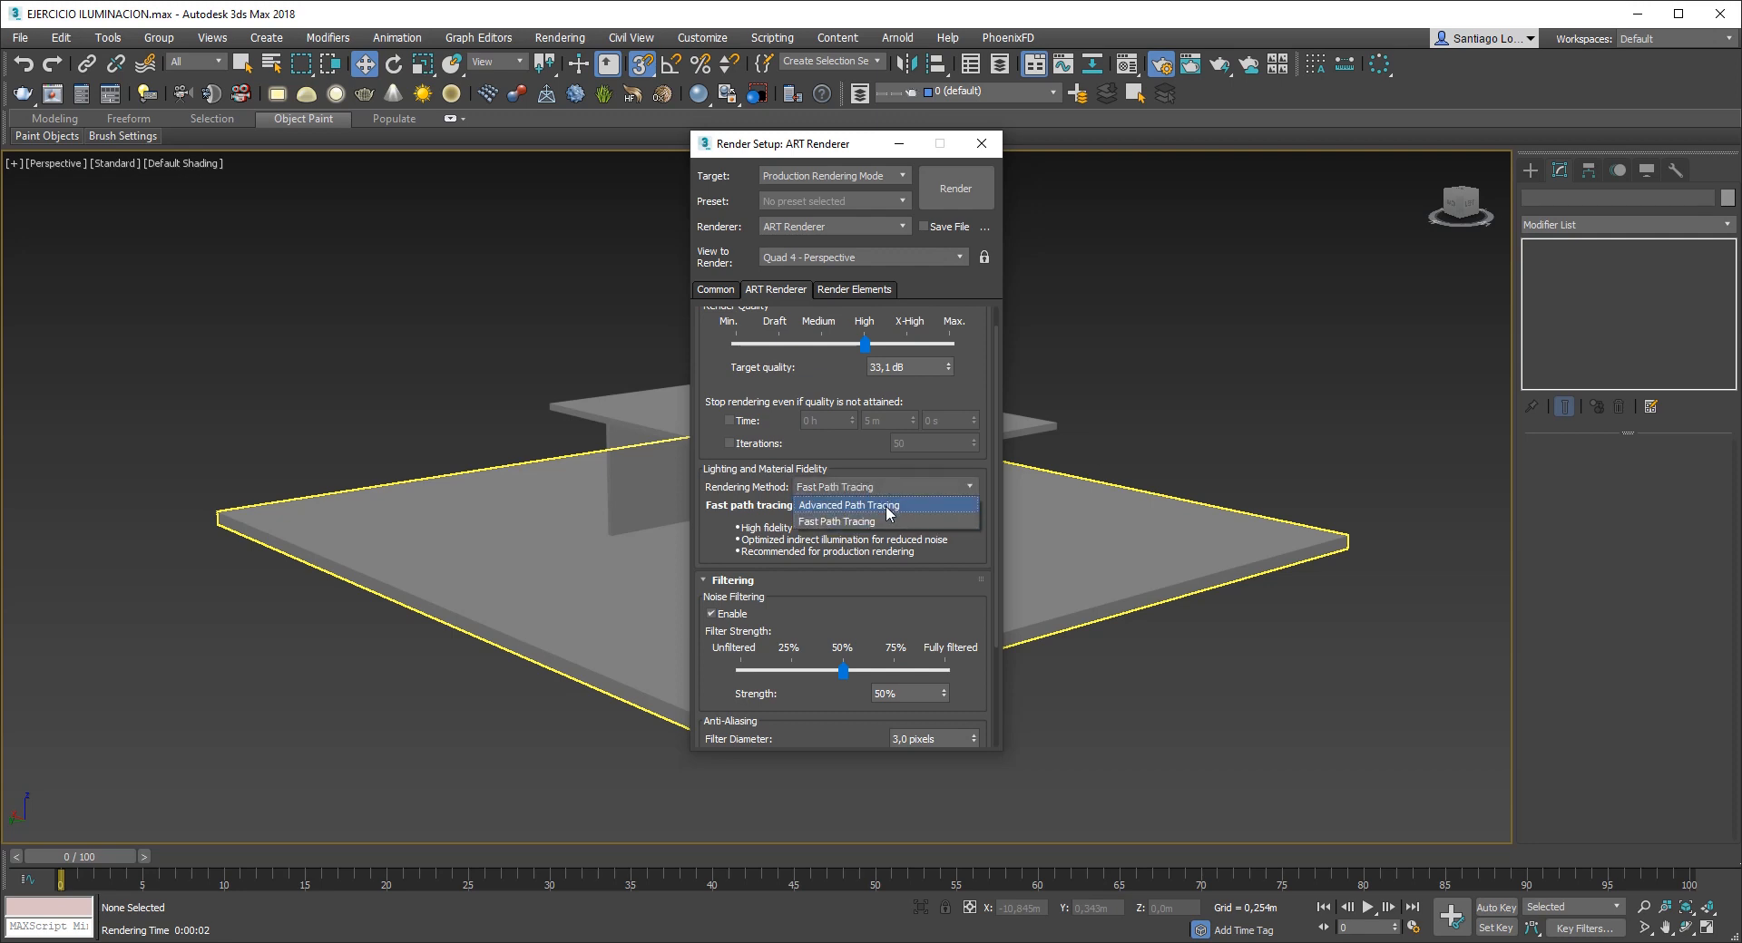
{"action": "left_click", "coordinate": [886, 505]}
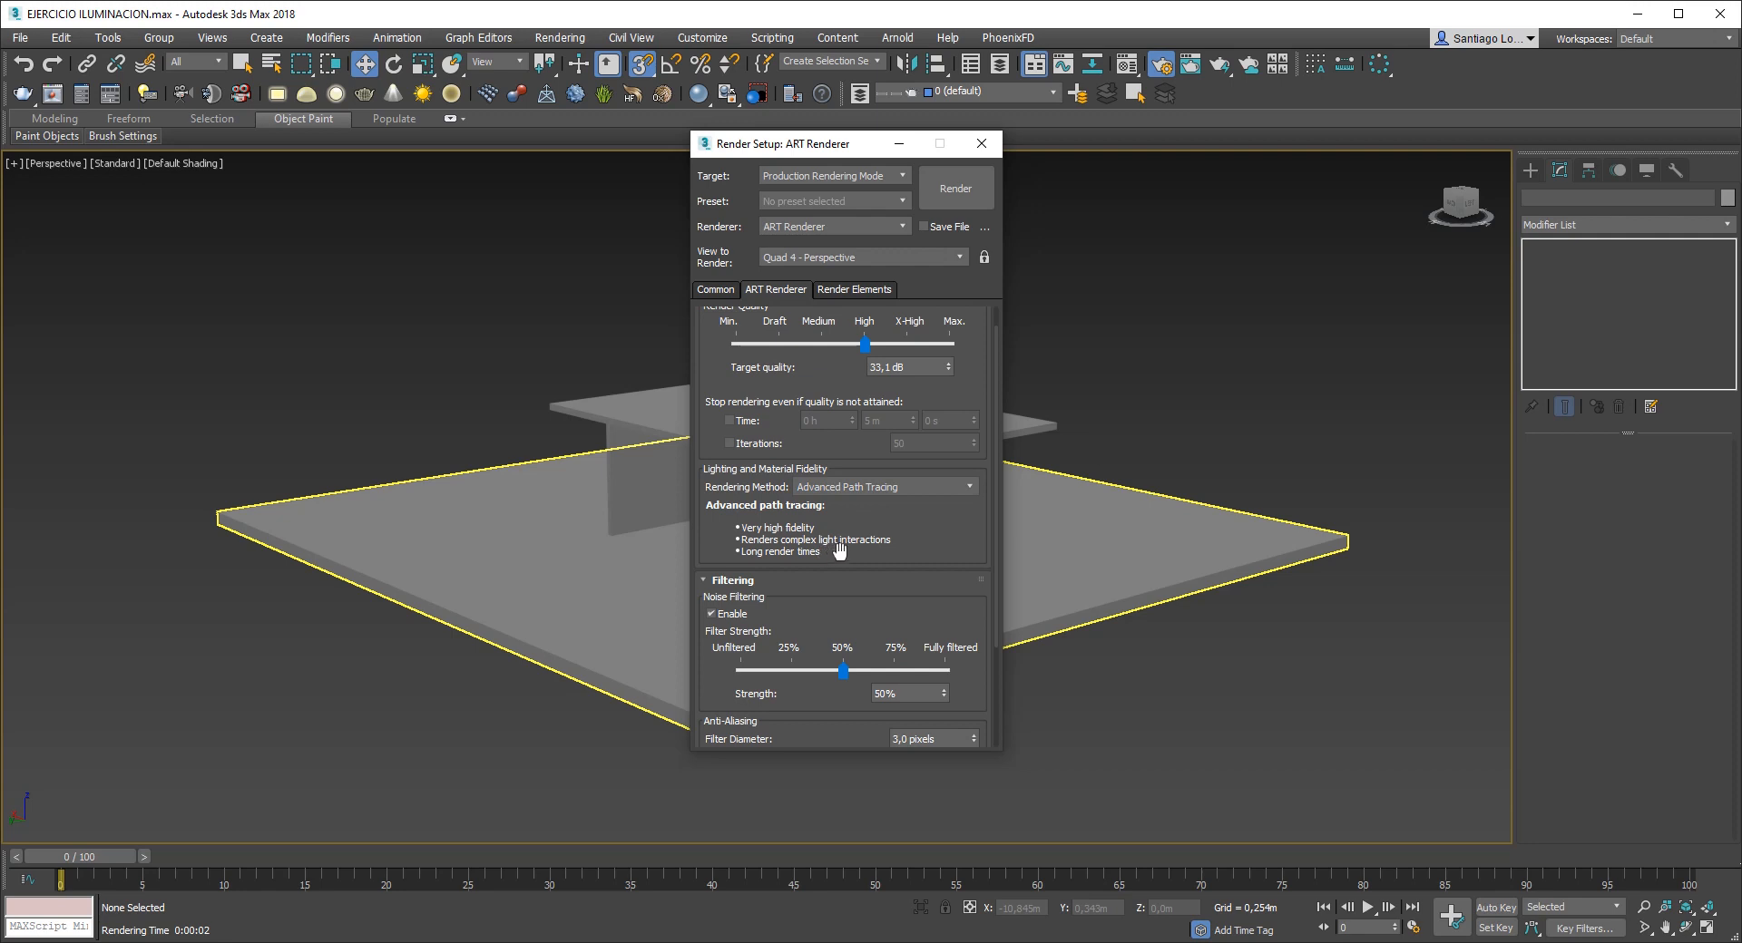
{"action": "left_click", "coordinate": [850, 490]}
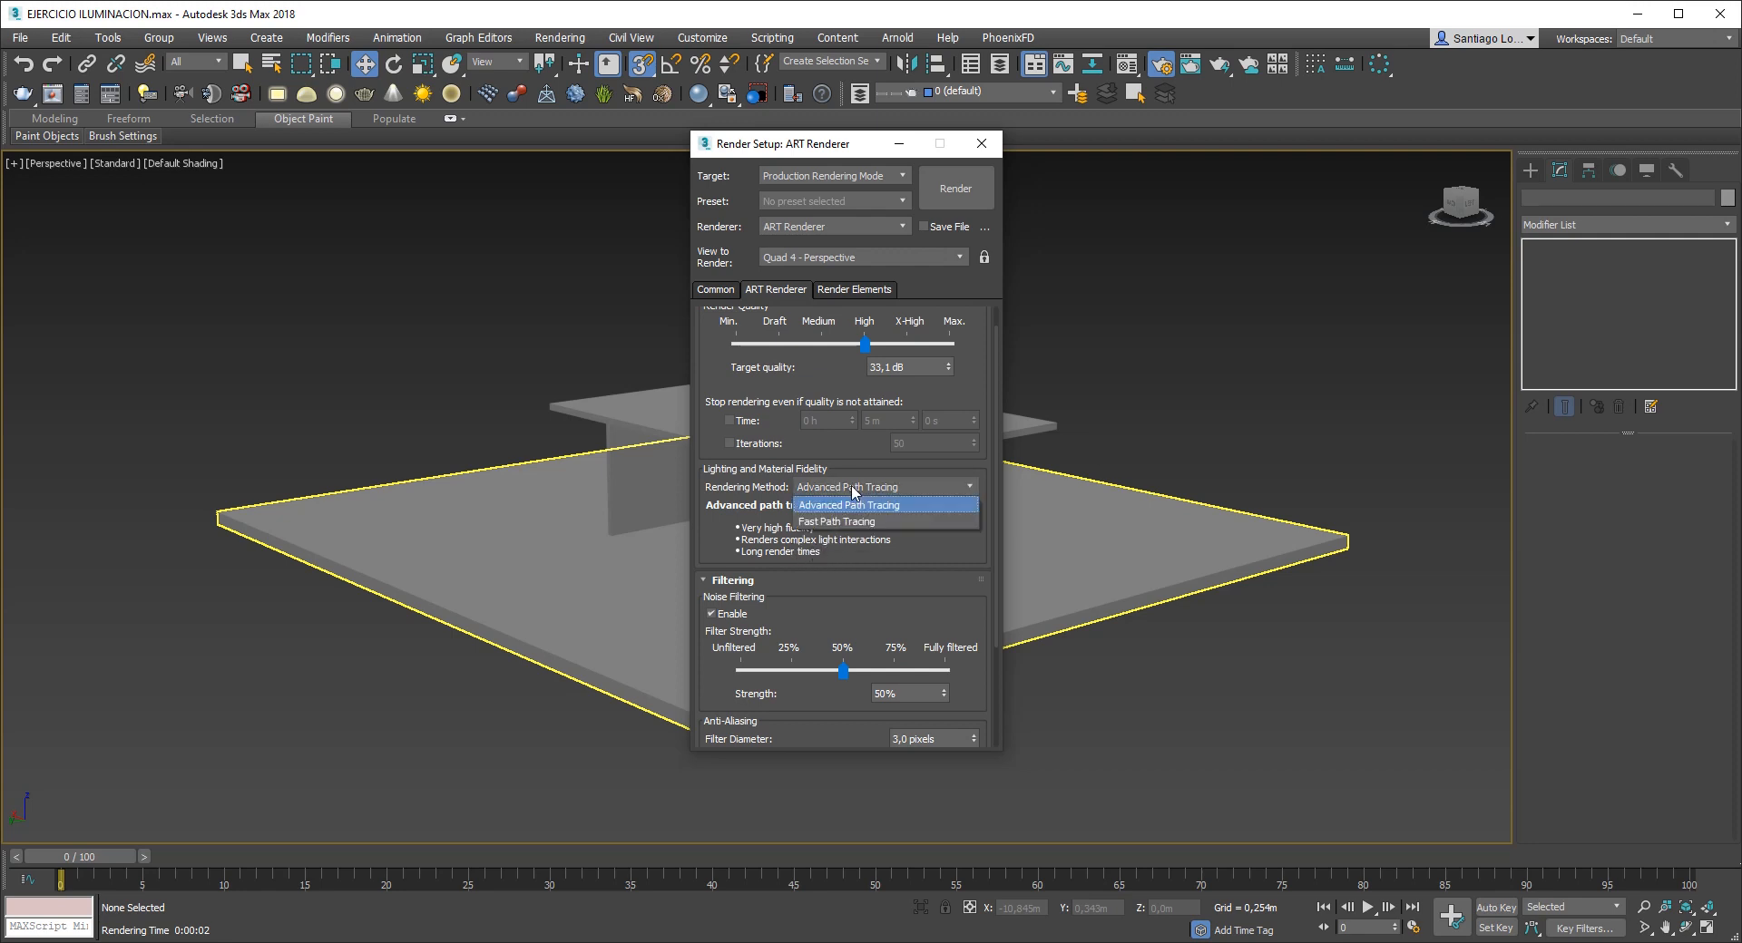
{"action": "left_click", "coordinate": [851, 487]}
{"action": "left_click", "coordinate": [851, 488]}
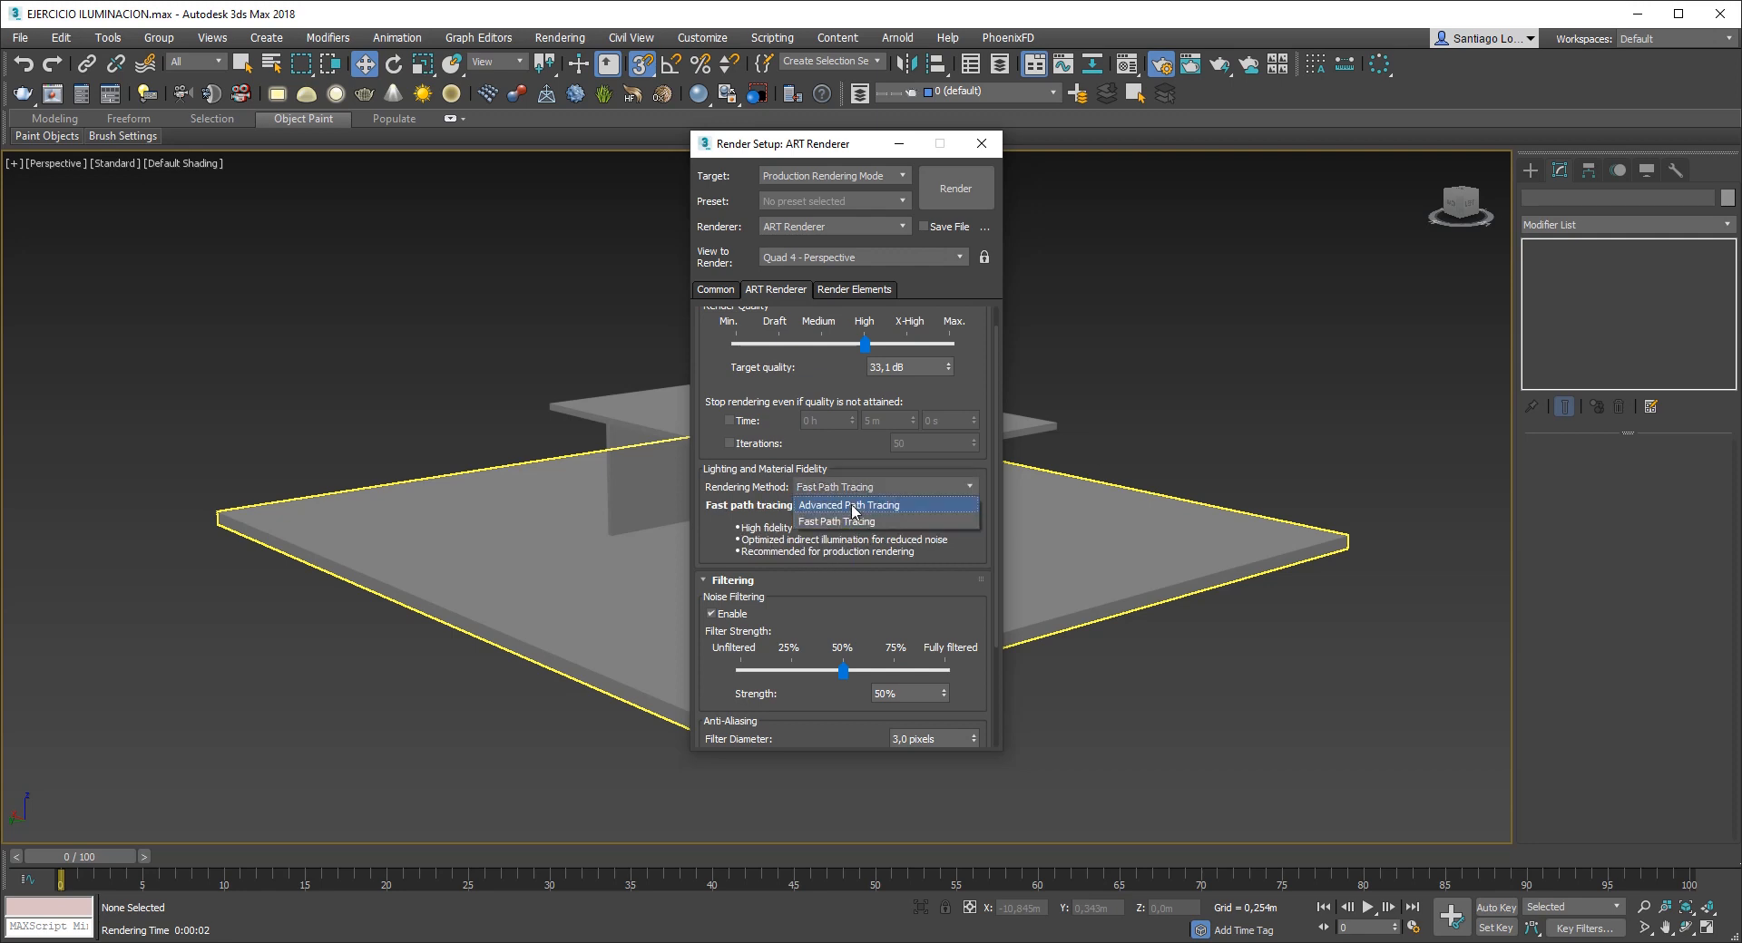
{"action": "left_click", "coordinate": [851, 488]}
{"action": "left_click", "coordinate": [851, 487]}
{"action": "left_click", "coordinate": [851, 516]}
{"action": "left_click", "coordinate": [850, 490]}
{"action": "left_click", "coordinate": [849, 502]}
- Set the render output size to 1920 wide by 1080 high and close the render setup
{"action": "left_click", "coordinate": [717, 292]}
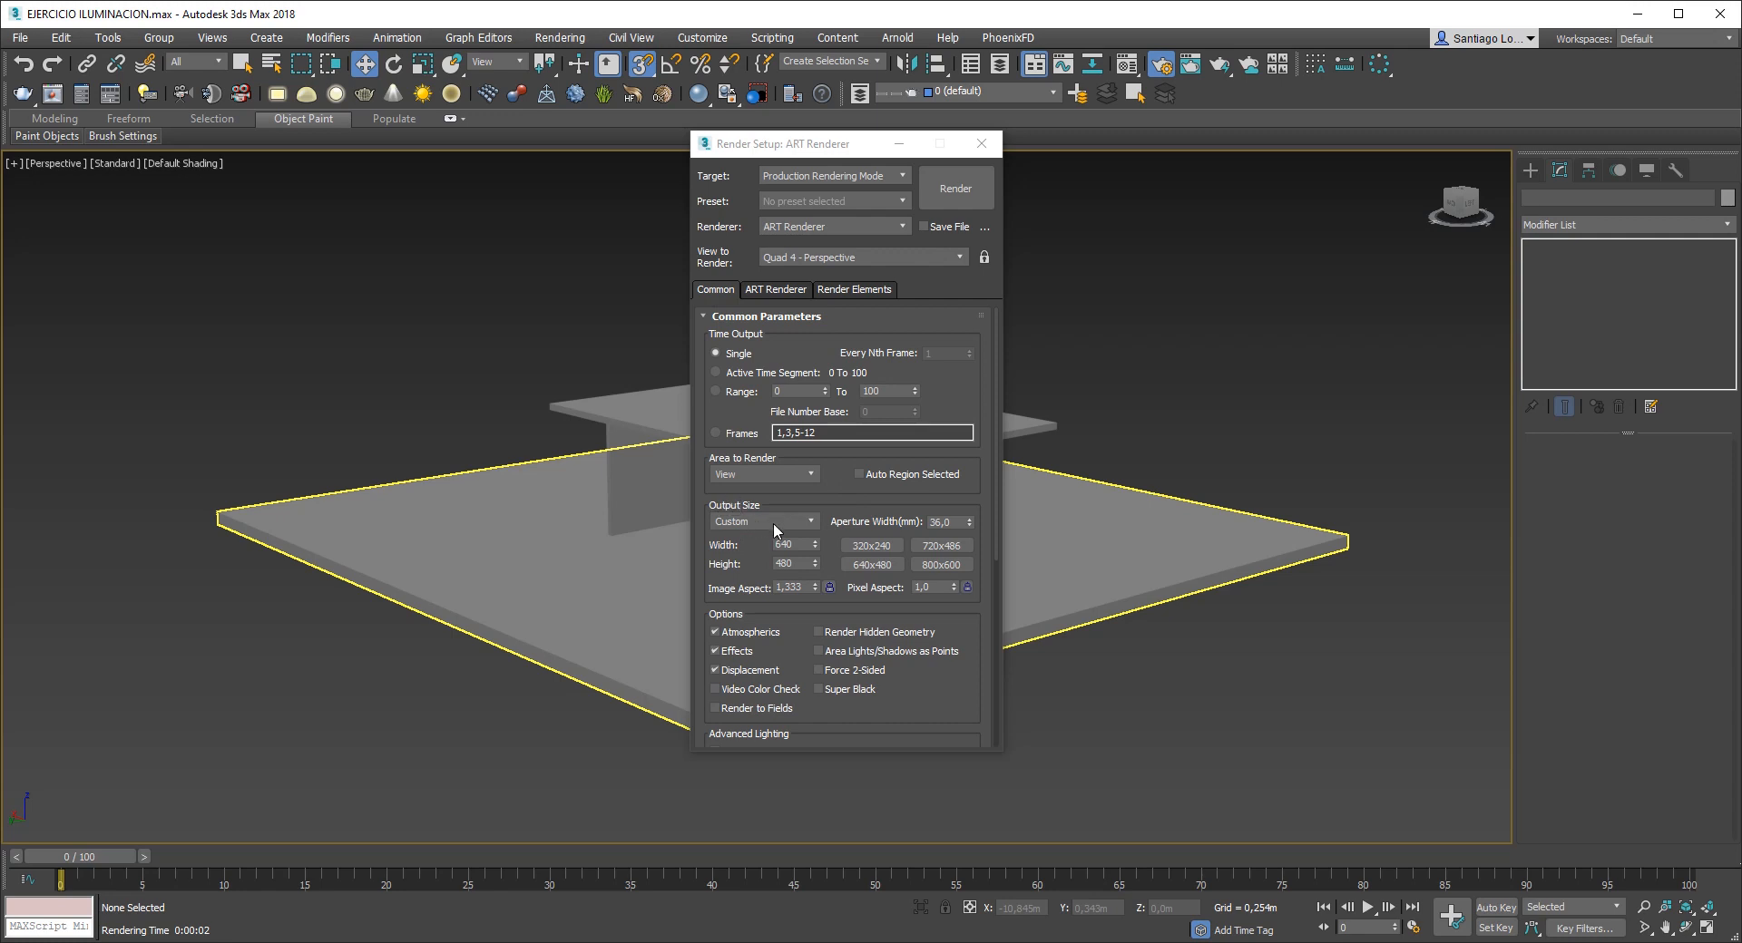
{"action": "double_click", "coordinate": [798, 545]}
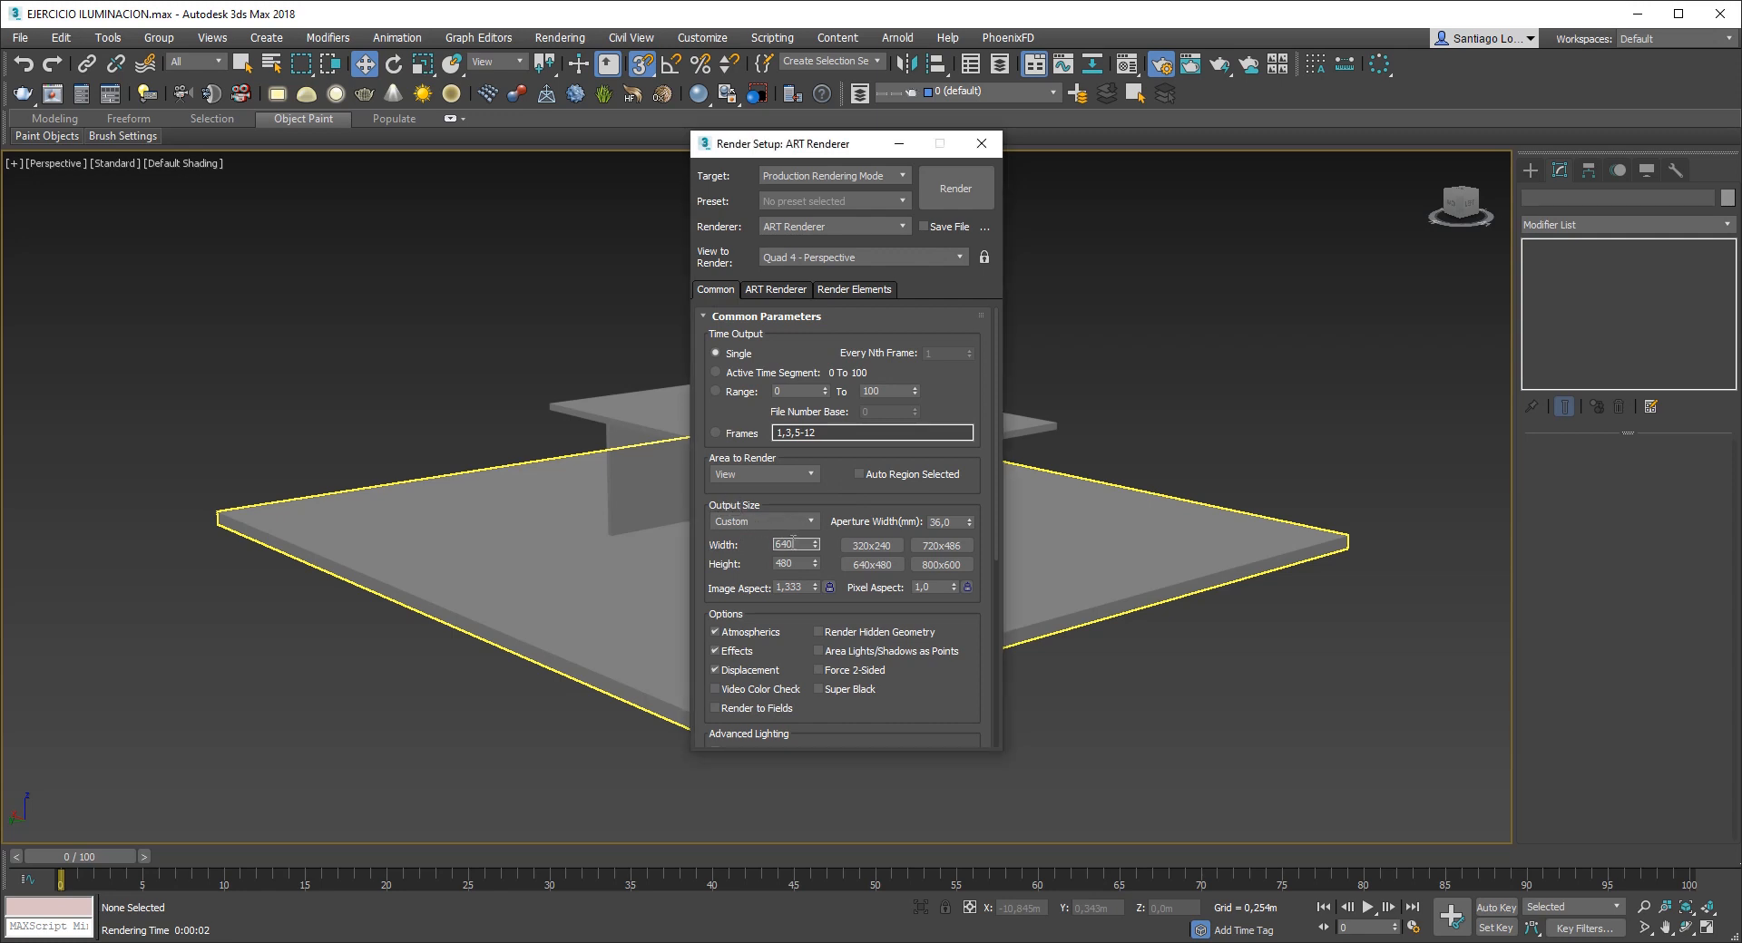
{"action": "type", "text": "540"}
{"action": "key", "text": "Return"}
{"action": "left_click_drag", "start_coordinate": [804, 564], "coordinate": [608, 563]}
{"action": "type", "text": "10"}
{"action": "key", "text": "Return"}
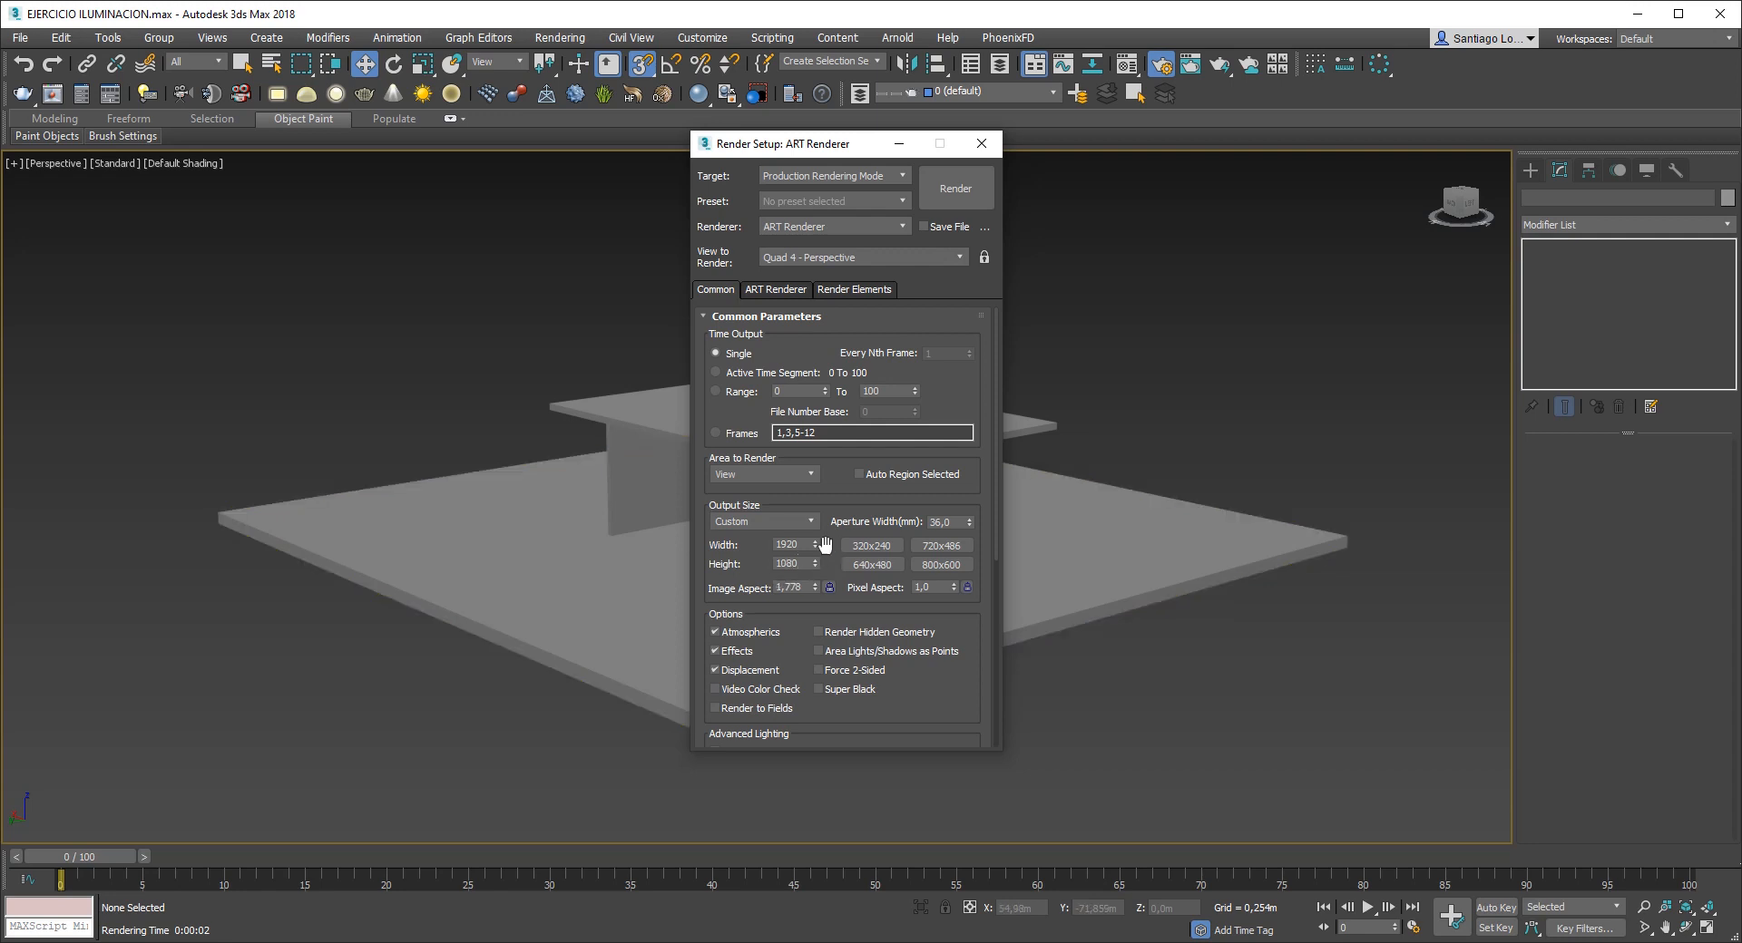
{"action": "left_click", "coordinate": [799, 564]}
{"action": "left_click", "coordinate": [713, 316]}
{"action": "left_click", "coordinate": [982, 143]}
- Start creating a Daylight system and accept the recommended Physical Camera Exposure Control with EV = 15
{"action": "mouse_move", "coordinate": [1030, 365]}
{"action": "middle_mouse_down"}
{"action": "mouse_move", "coordinate": [1020, 383]}
{"action": "mouse_move", "coordinate": [1015, 354]}
{"action": "middle_mouse_up"}
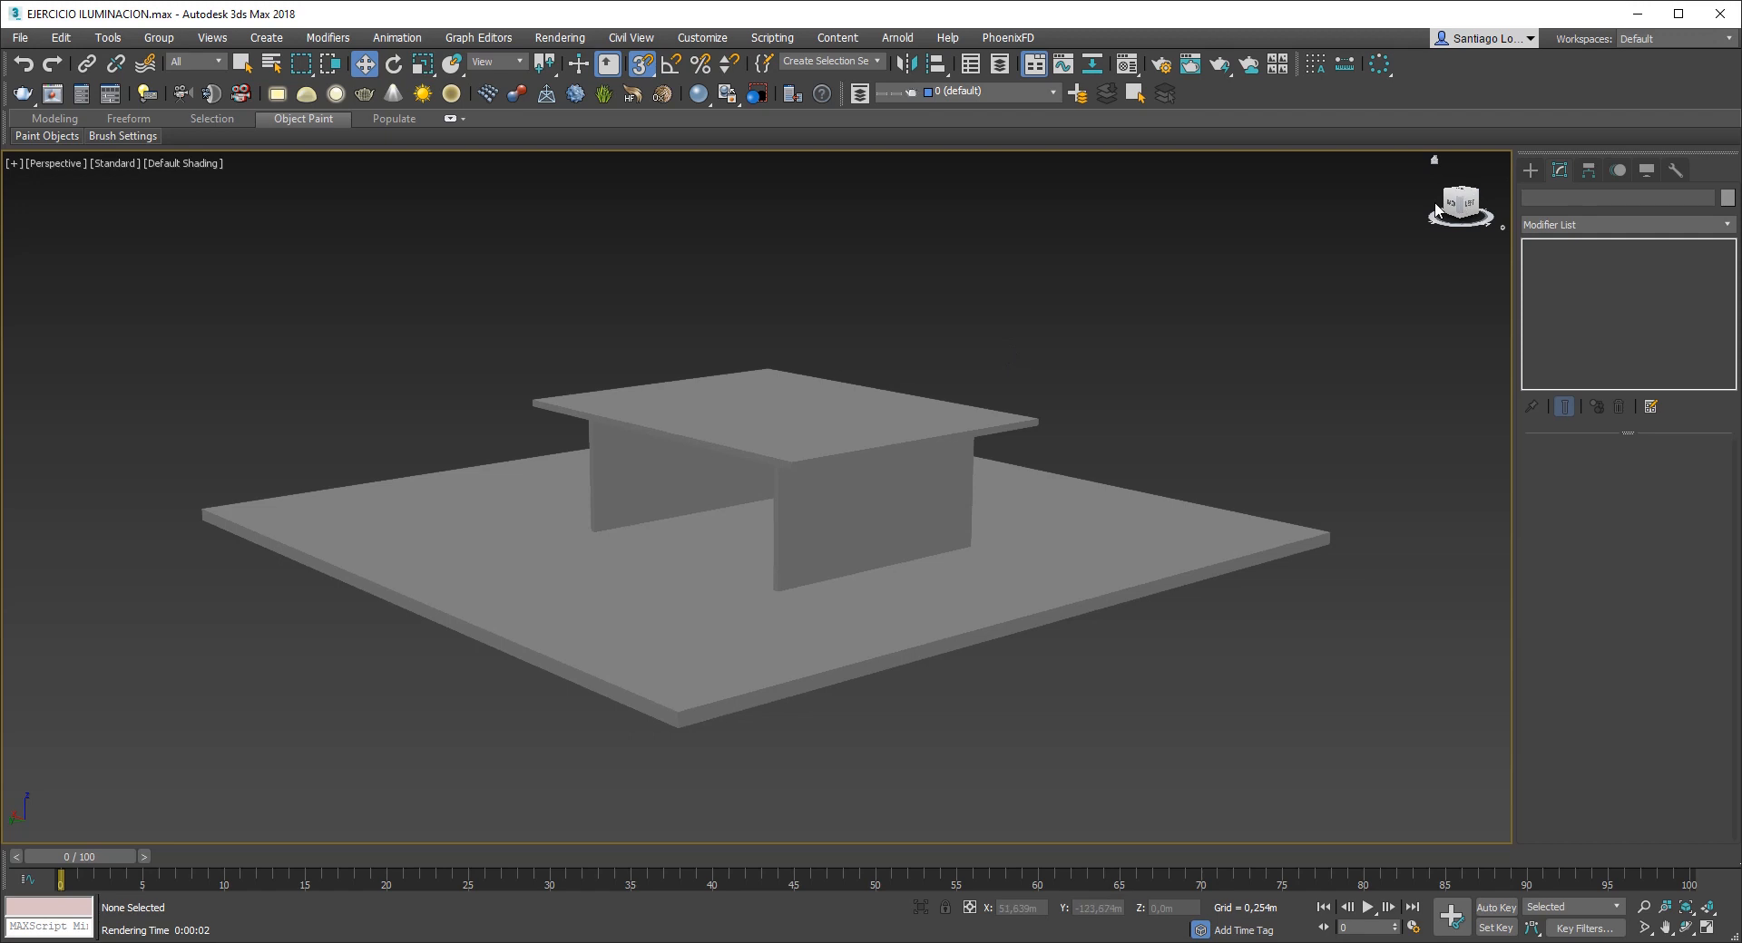
{"action": "left_click", "coordinate": [1530, 171]}
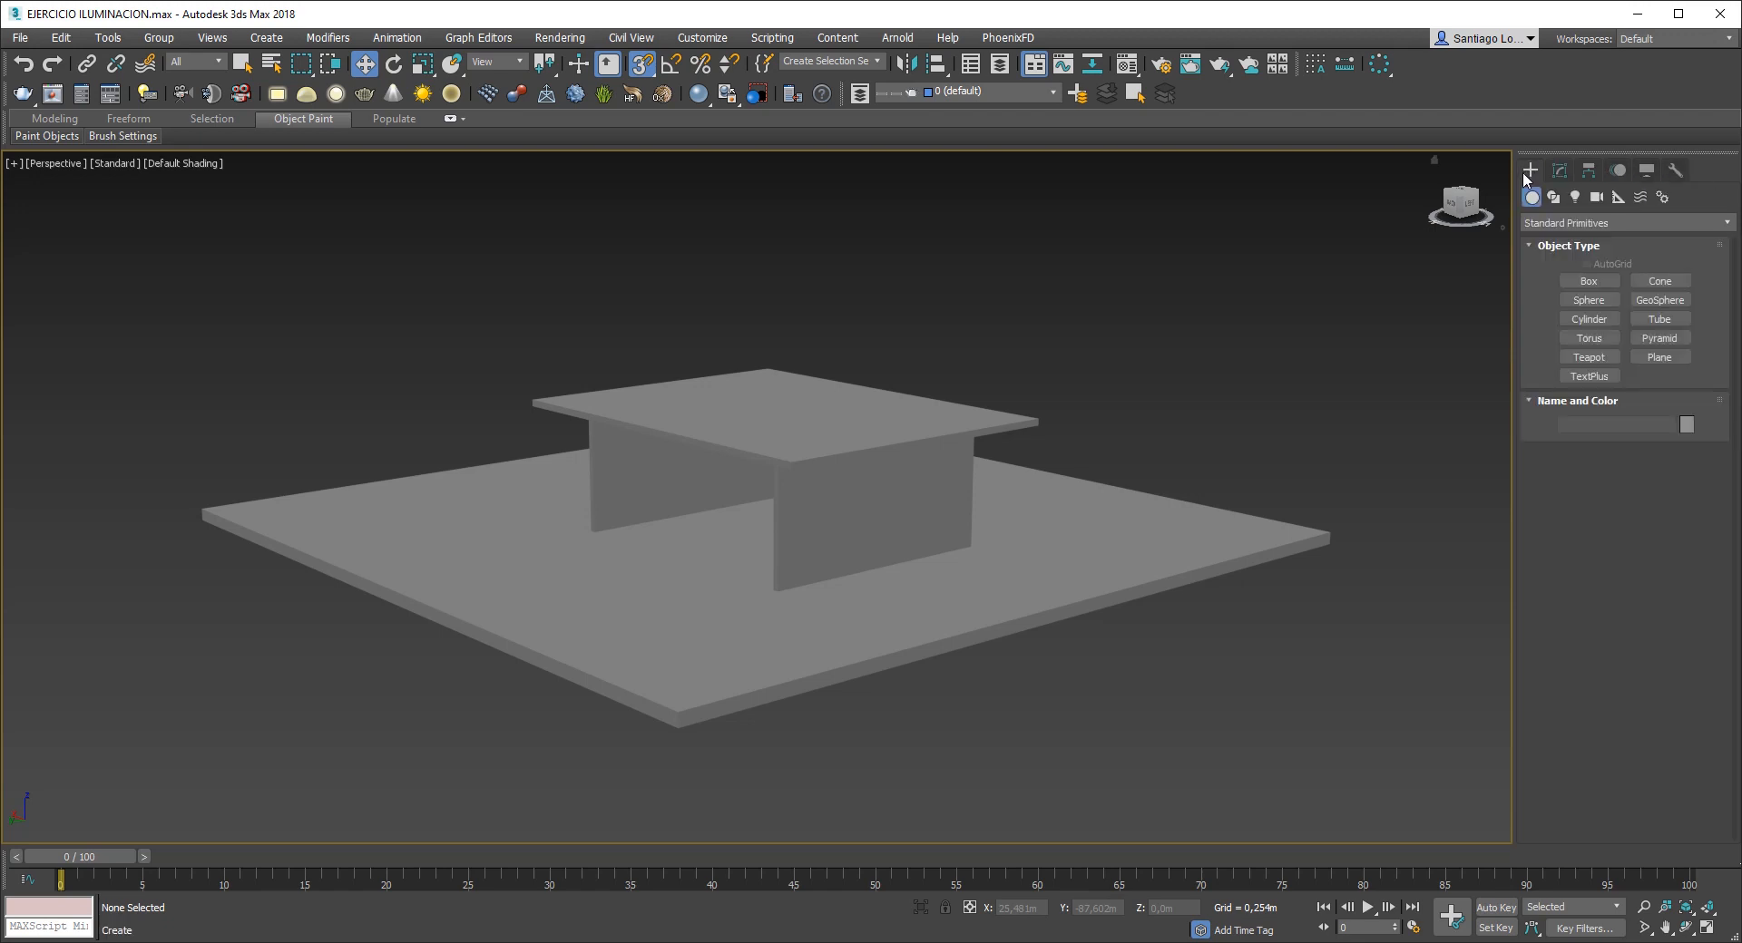
{"action": "left_click", "coordinate": [1661, 195]}
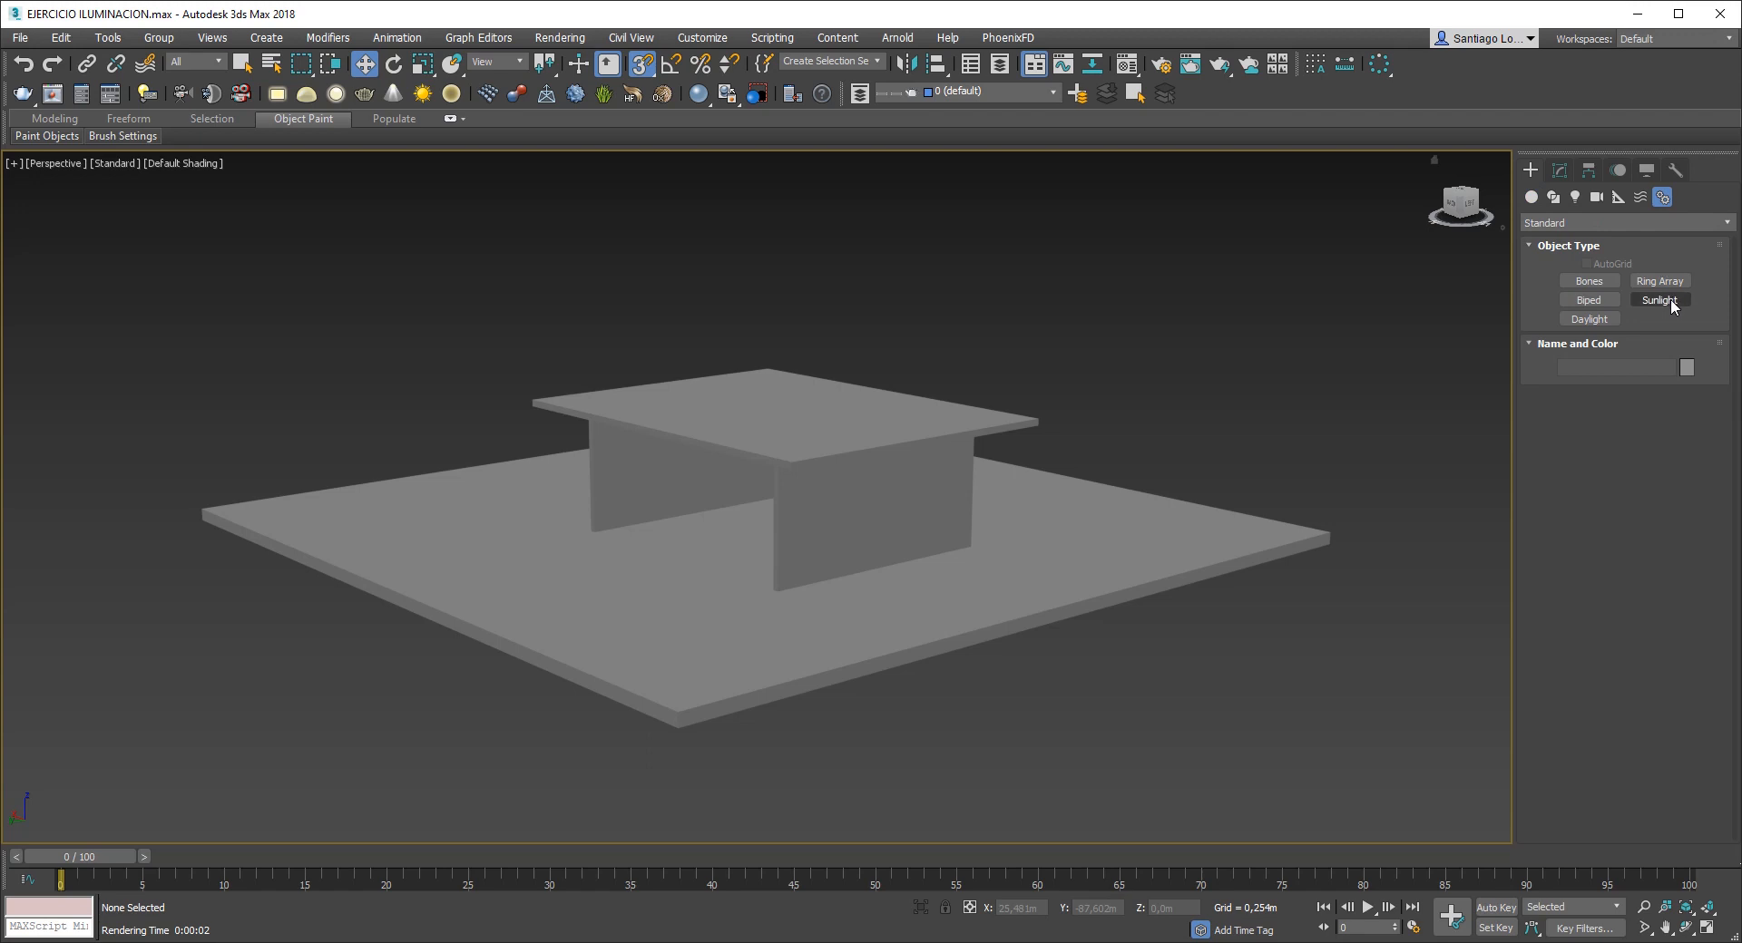
{"action": "left_click", "coordinate": [1589, 319]}
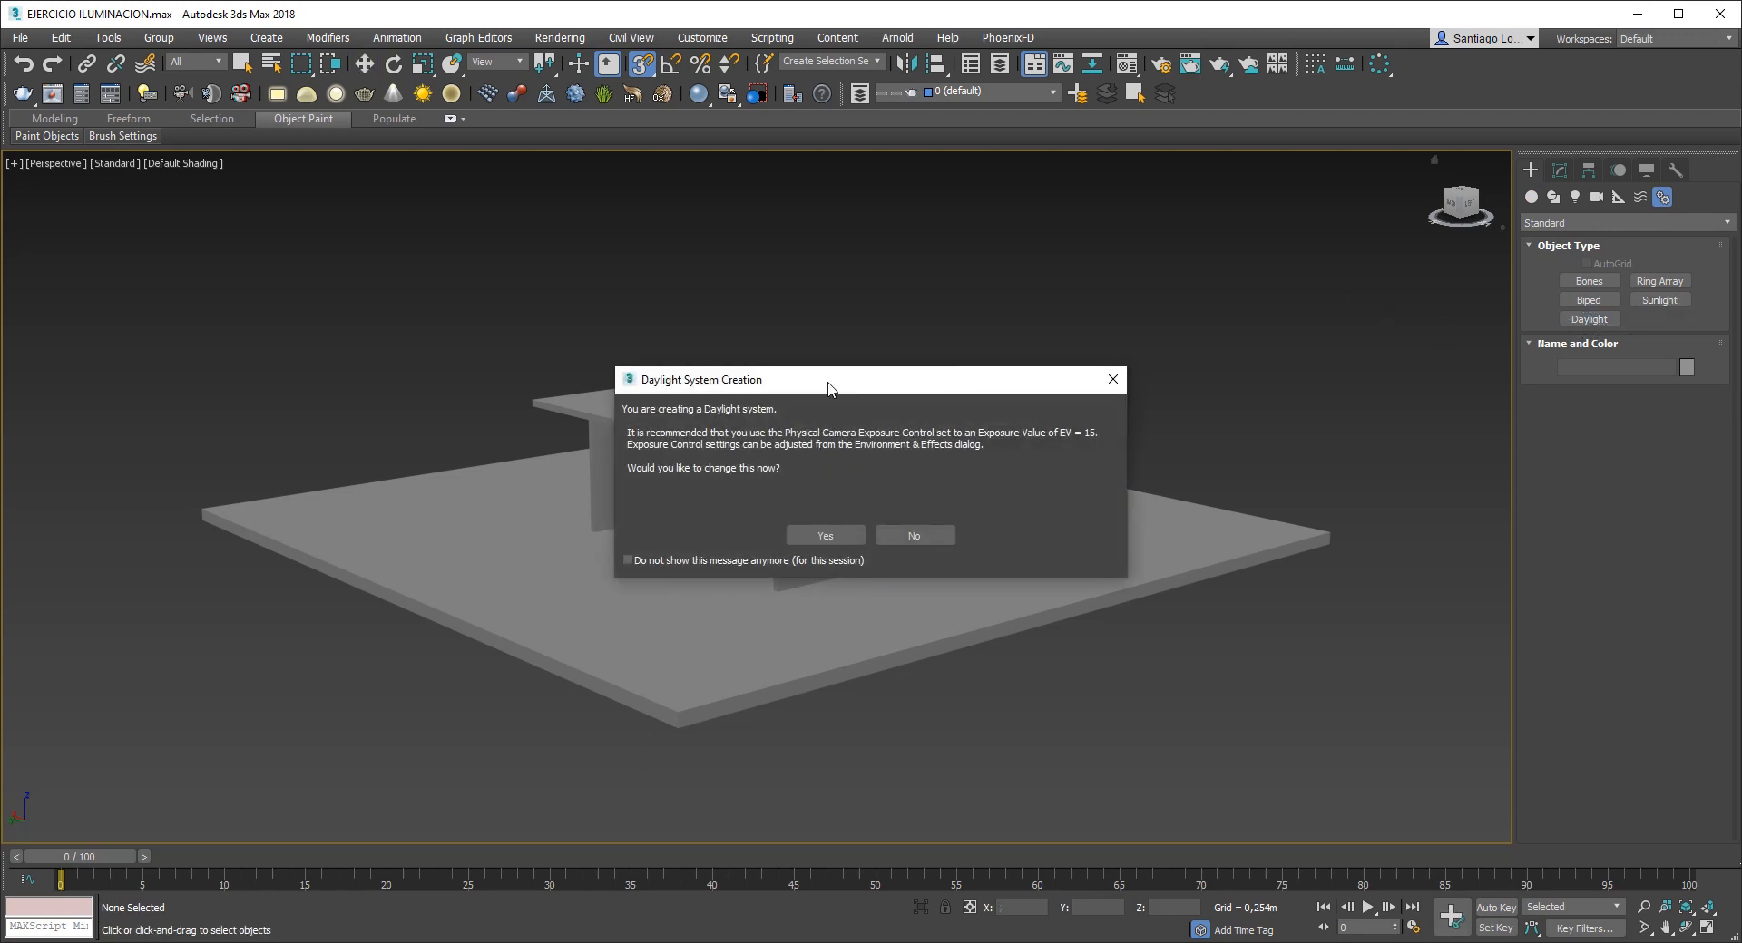
{"action": "left_click_drag", "start_coordinate": [833, 388], "coordinate": [809, 323]}
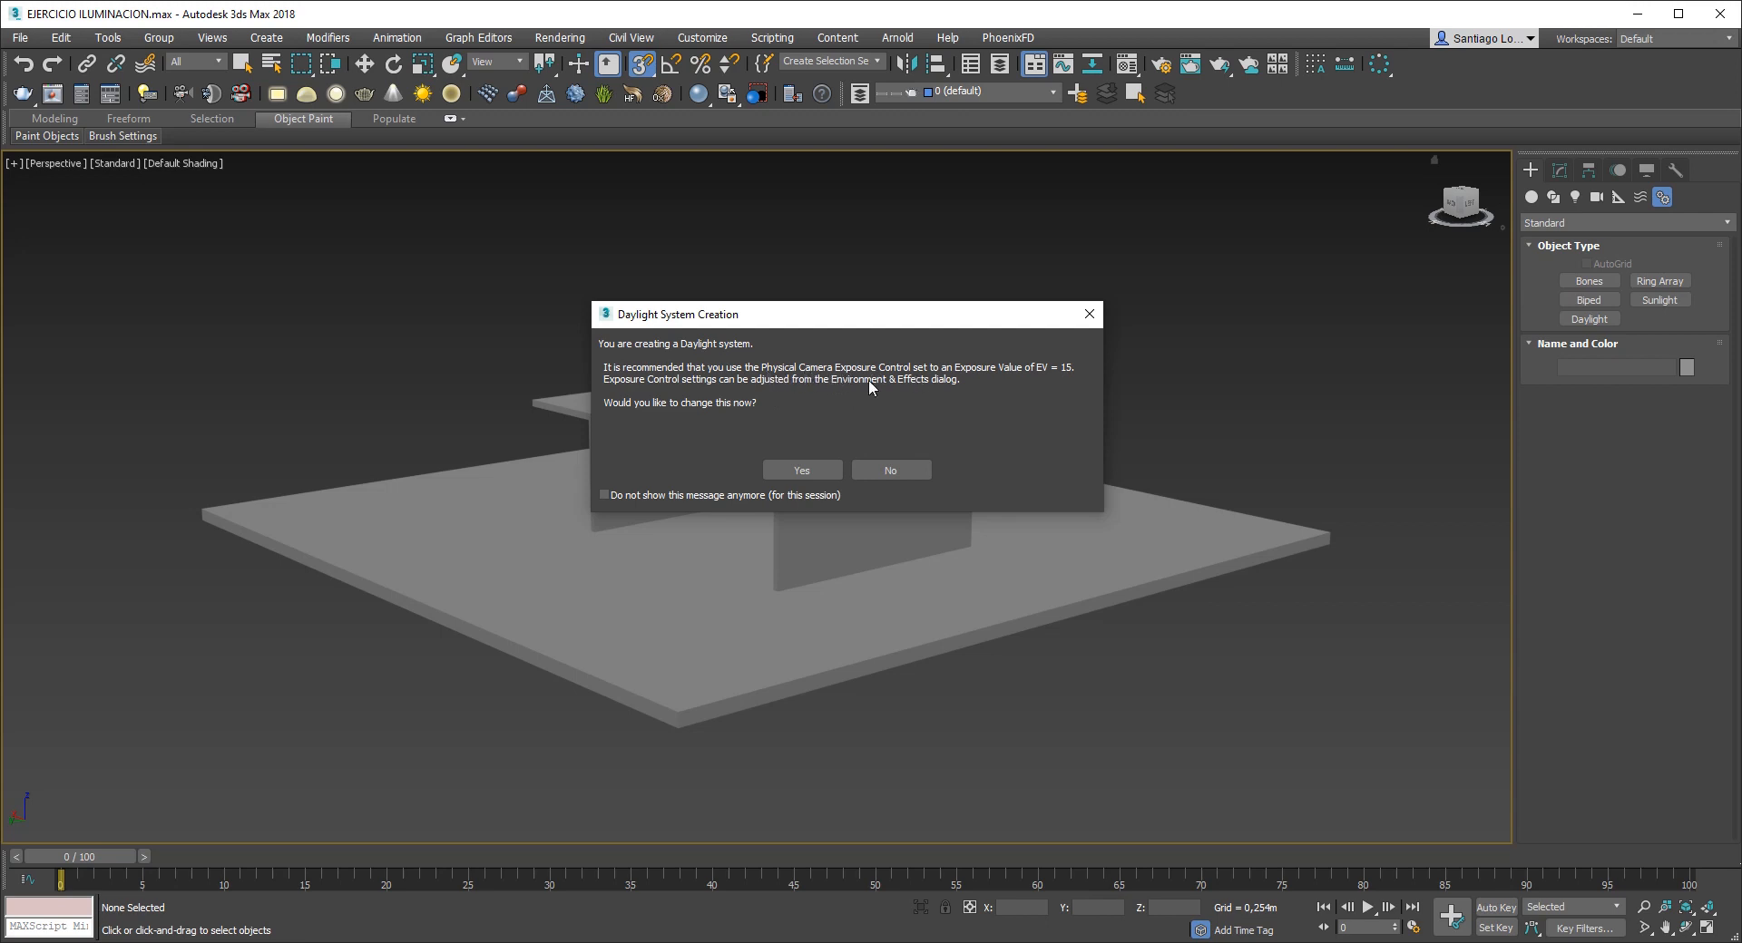
{"action": "left_click", "coordinate": [804, 467]}
{"action": "left_click", "coordinate": [817, 470]}
- Place the Daylight system beside the floor slab with an orbital scale of about 9,9 m, adding the mr Physical Sky environment map
{"action": "middle_click_drag", "start_coordinate": [1220, 365], "coordinate": [754, 493]}
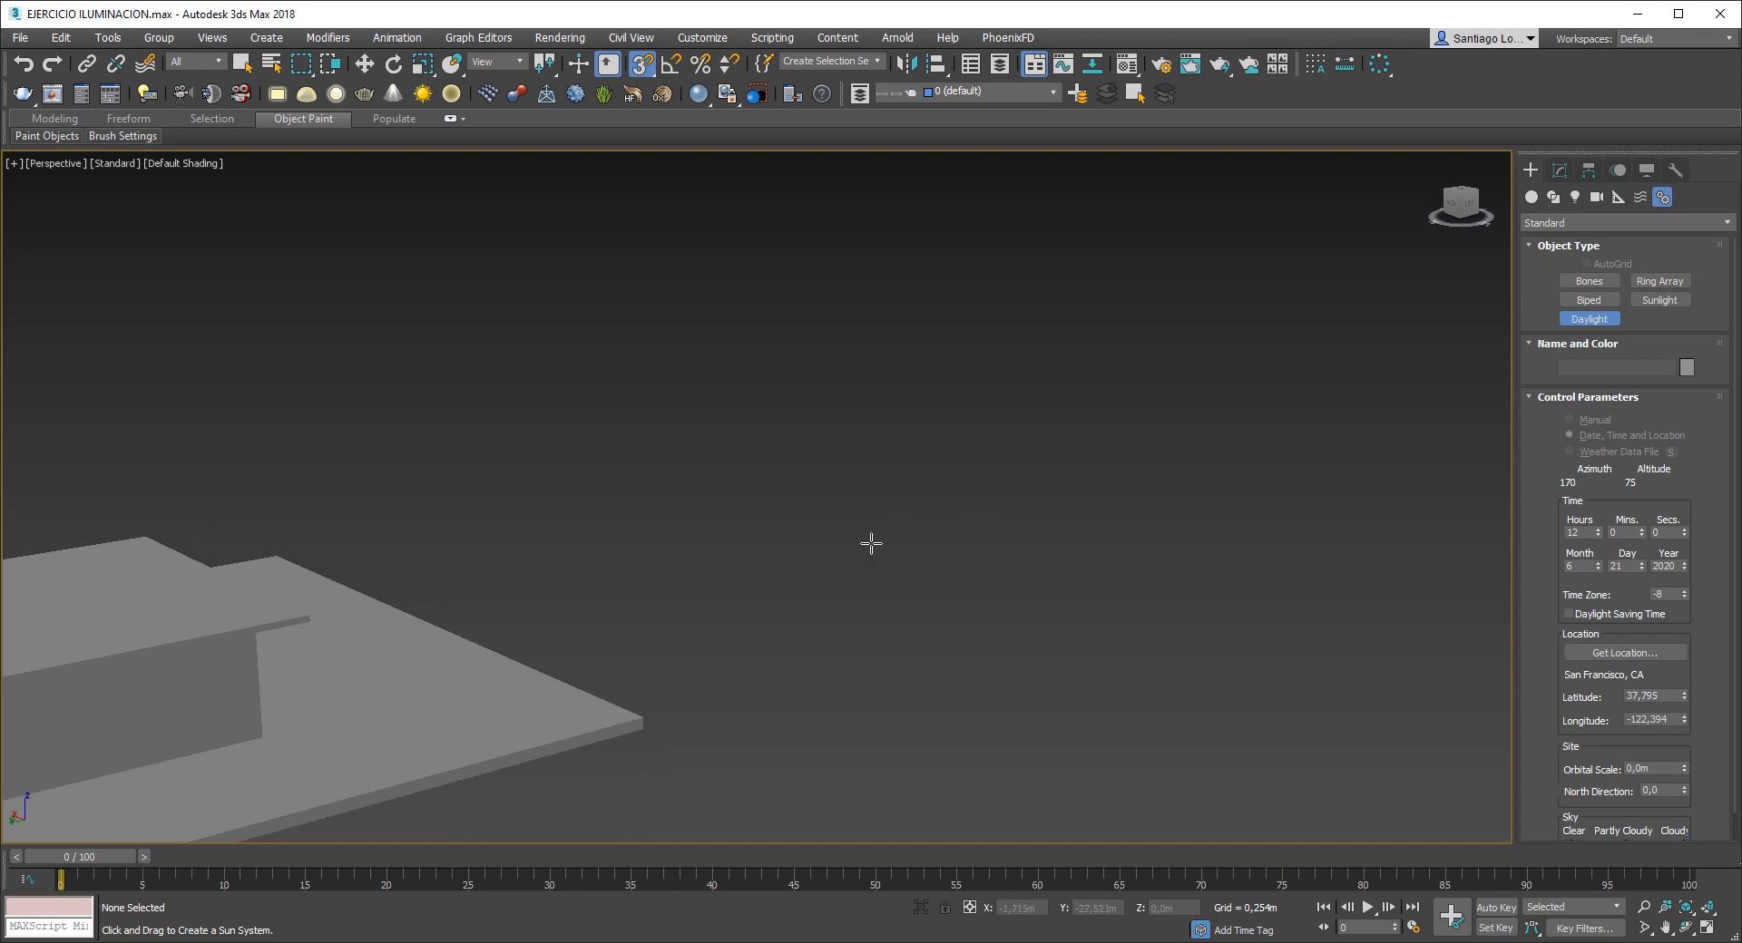
{"action": "left_click_drag", "start_coordinate": [871, 545], "coordinate": [810, 521]}
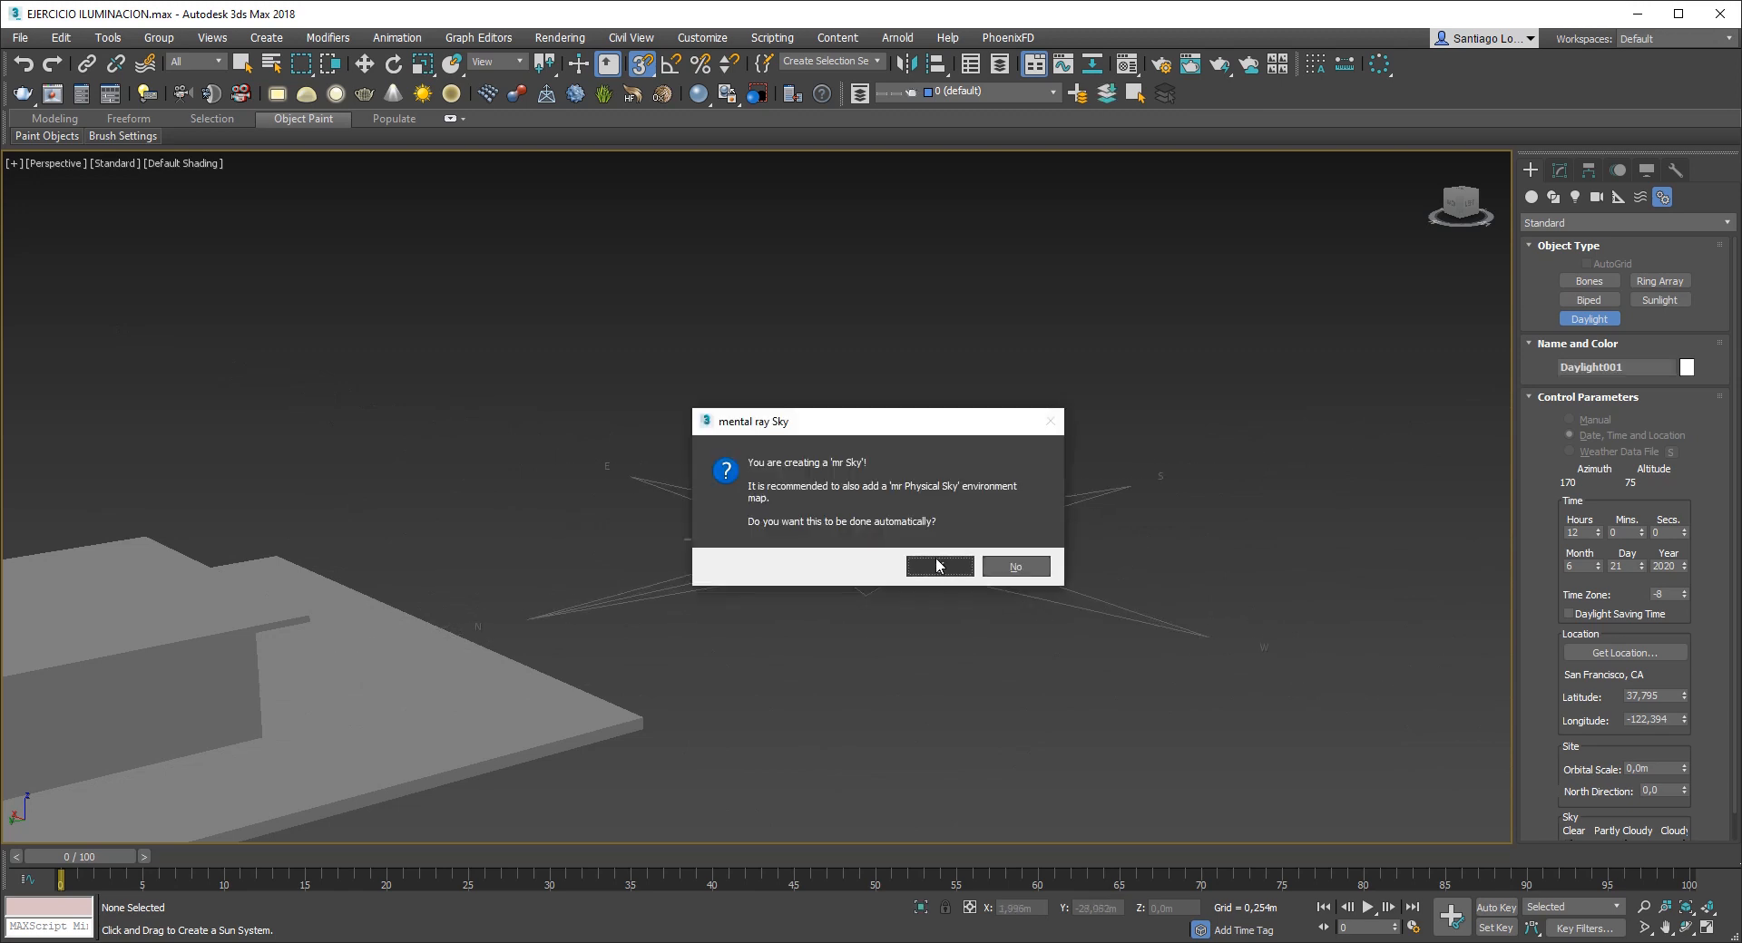
{"action": "left_click_drag", "start_coordinate": [907, 428], "coordinate": [824, 331]}
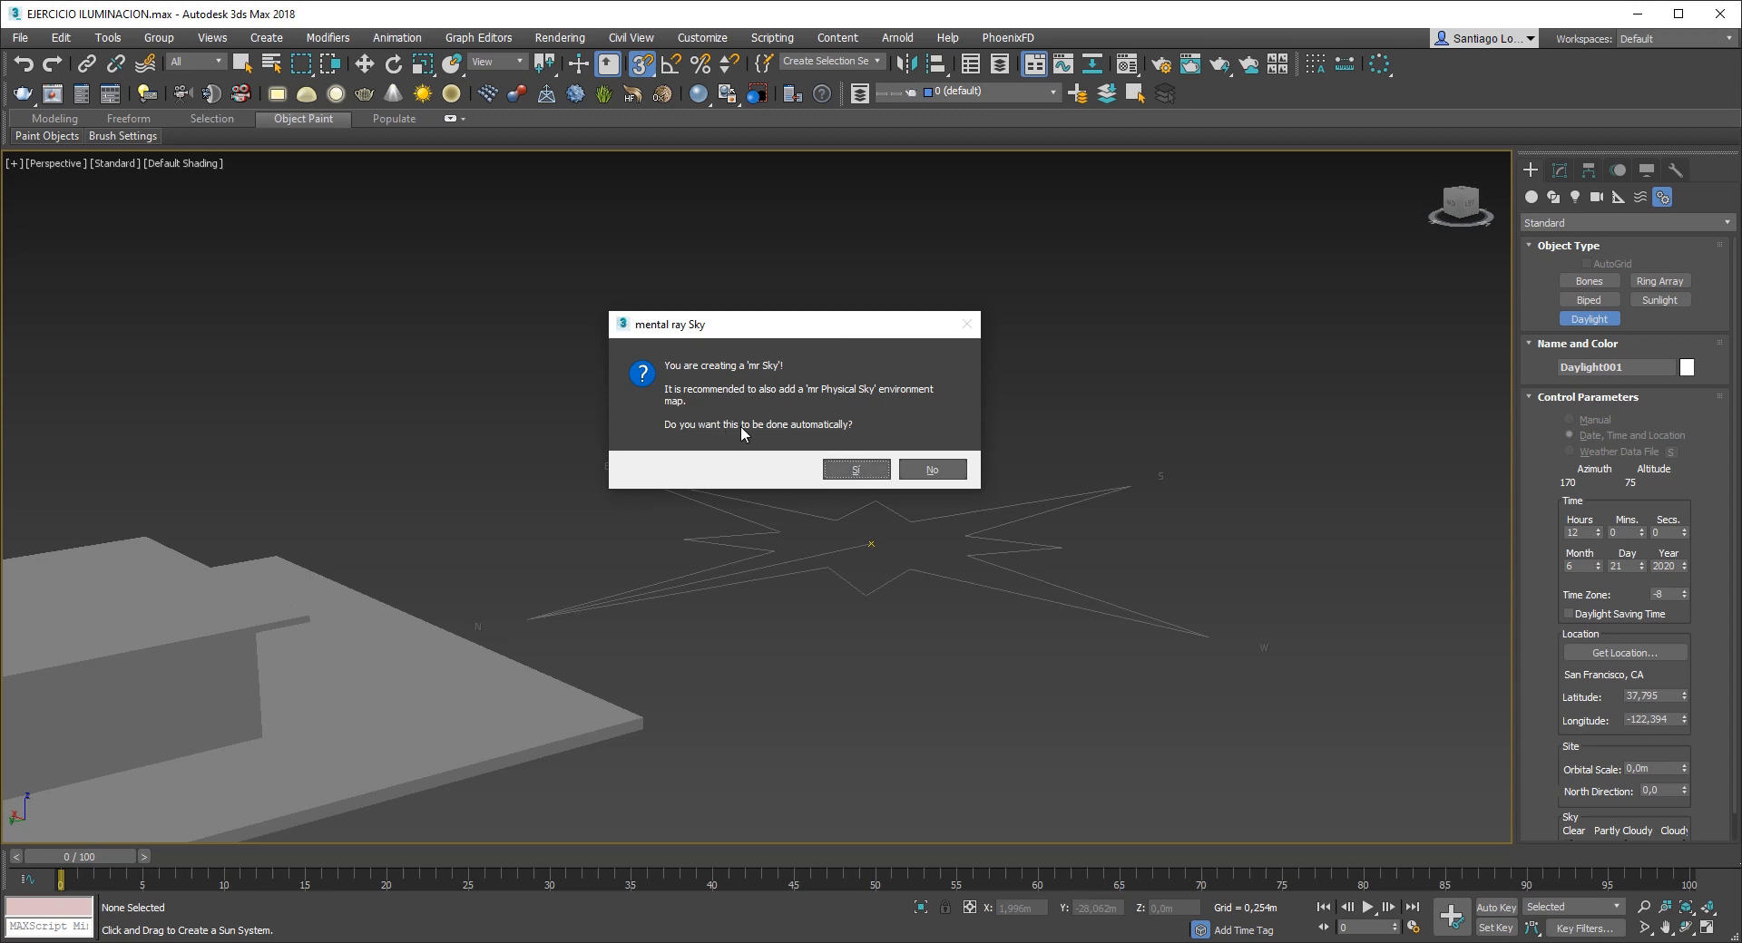
{"action": "left_click", "coordinate": [851, 471]}
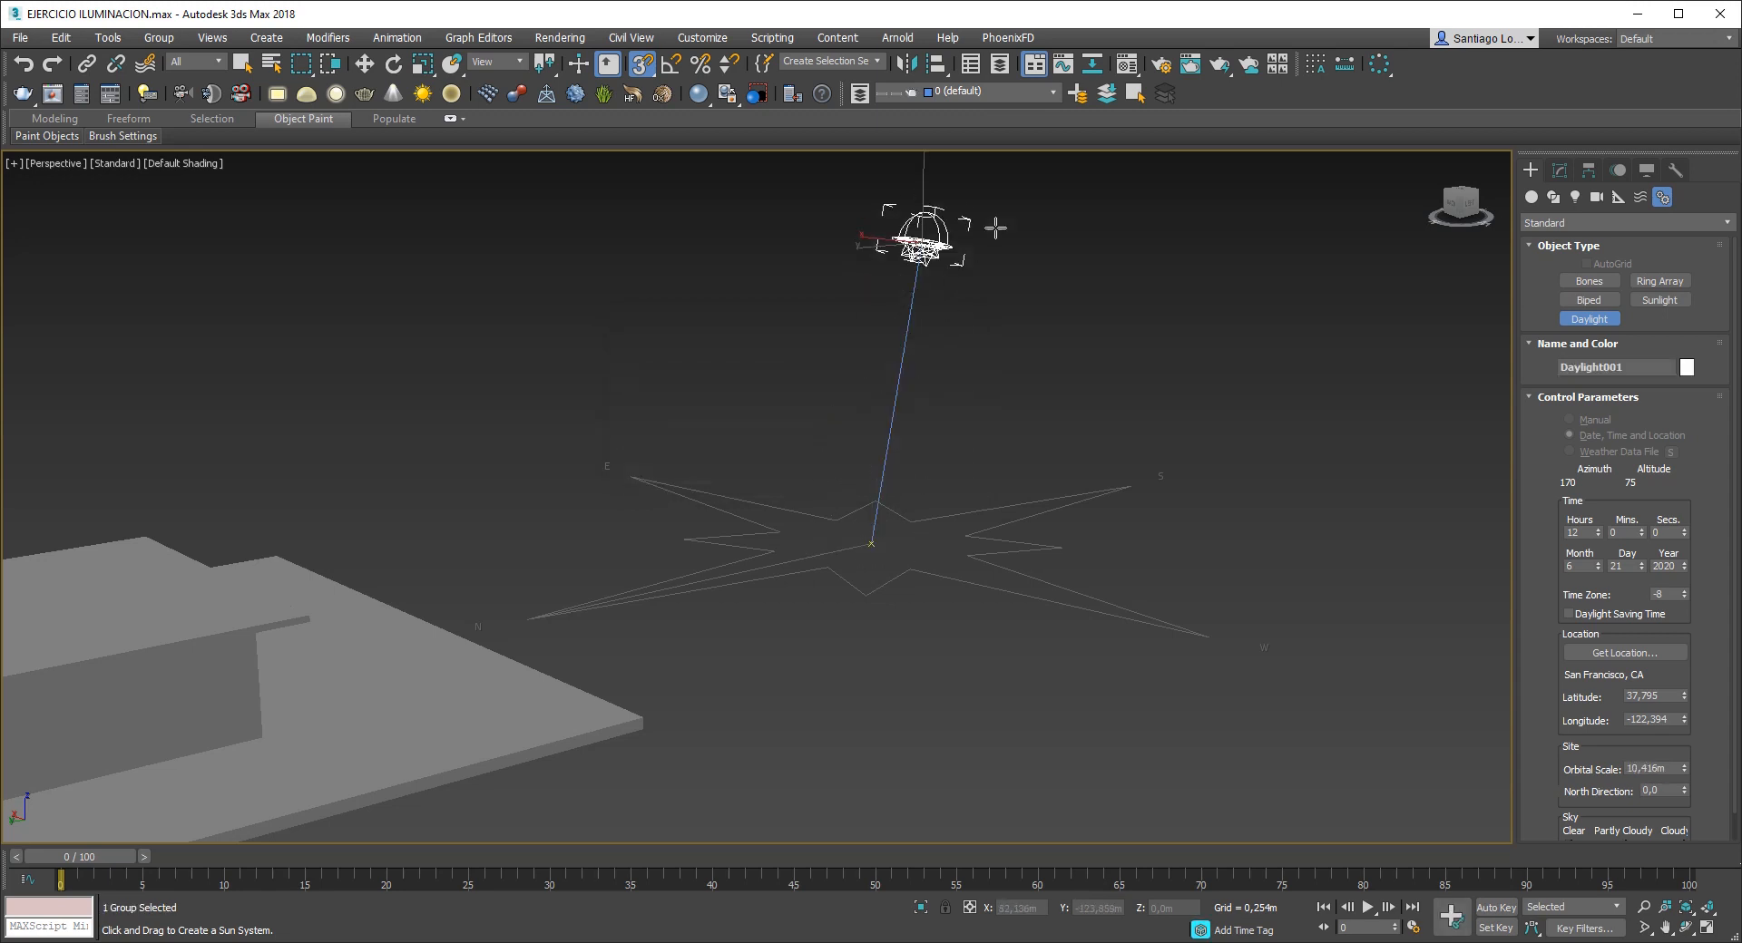
{"action": "left_click", "coordinate": [990, 247]}
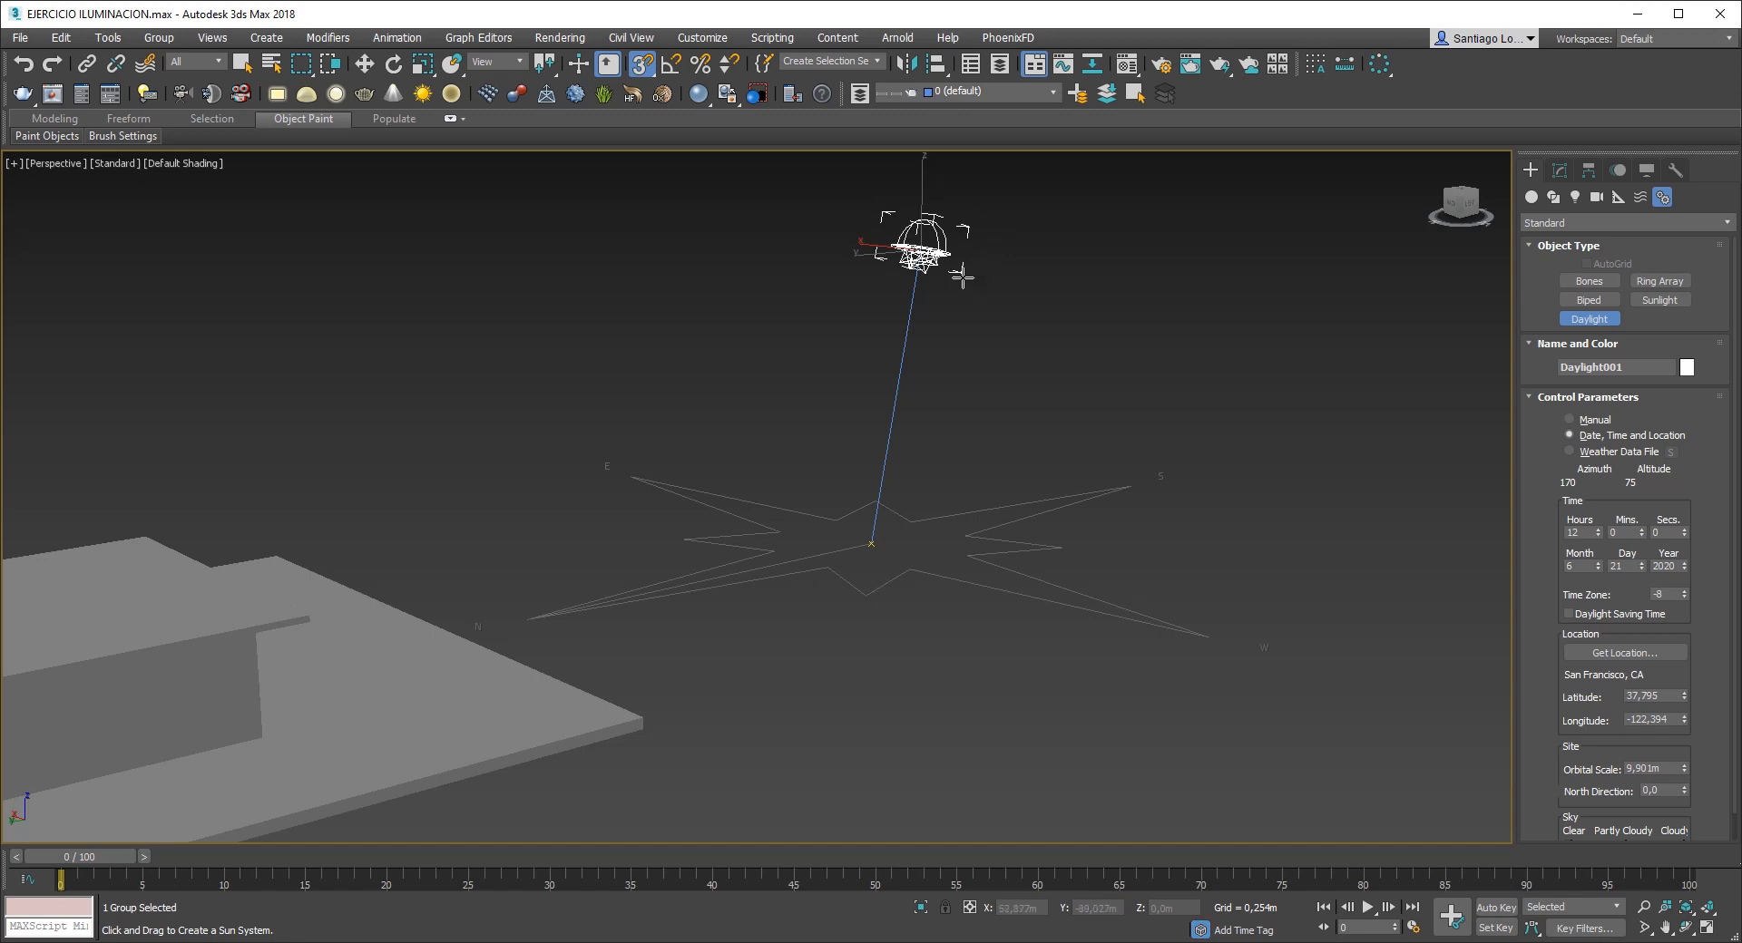
{"action": "right_click", "coordinate": [816, 302]}
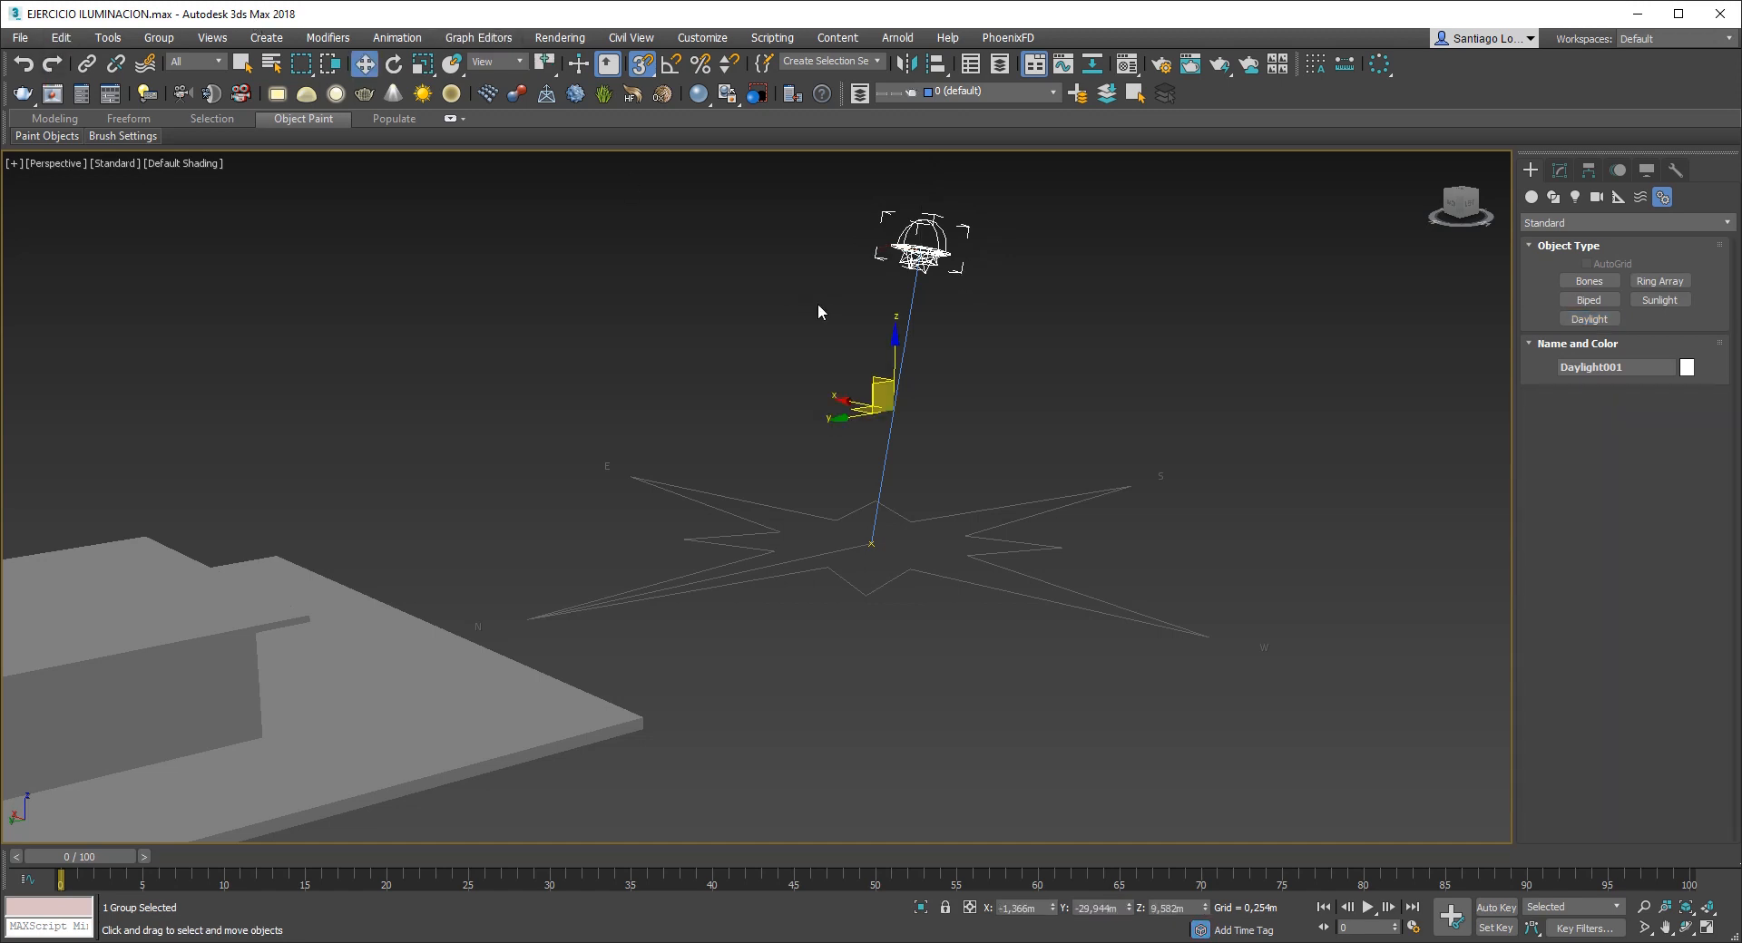
{"action": "left_click", "coordinate": [1059, 435]}
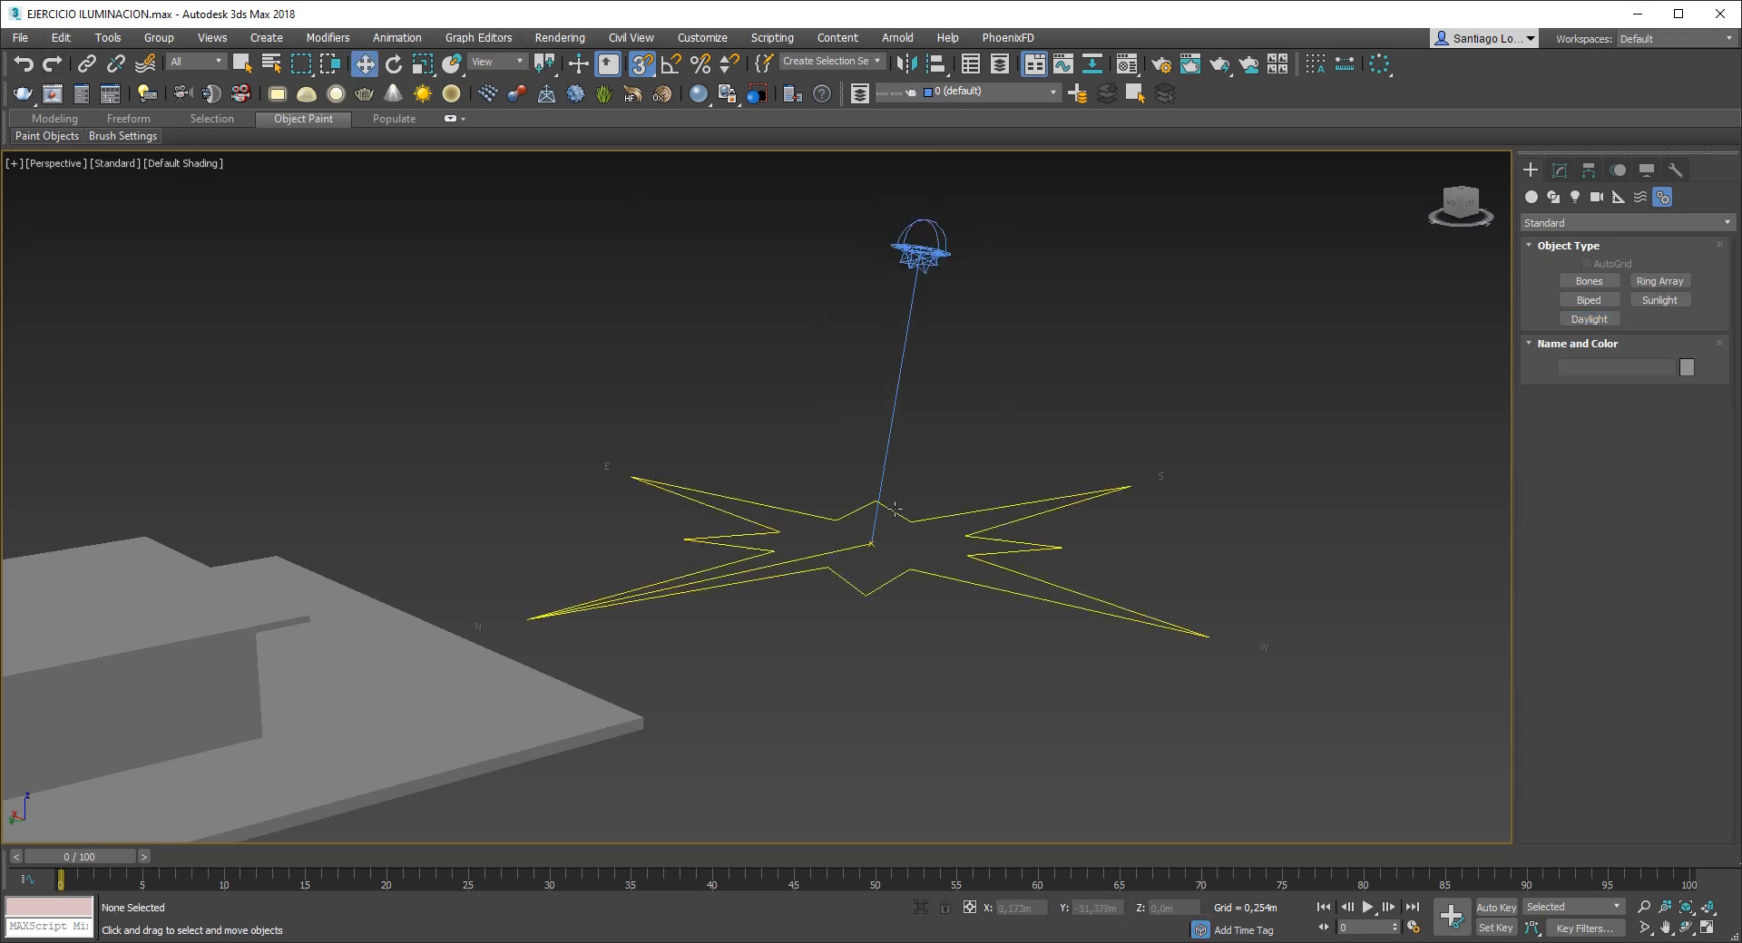
- Select the Daylight system and review its sunlight and skylight types, keeping mr sun (legacy) and mr sky (legacy)
{"action": "scroll", "coordinate": [906, 454], "scroll_direction": "down", "scroll_amount": 3}
{"action": "scroll", "coordinate": [927, 318], "scroll_direction": "up", "scroll_amount": 6}
{"action": "left_click", "coordinate": [892, 386]}
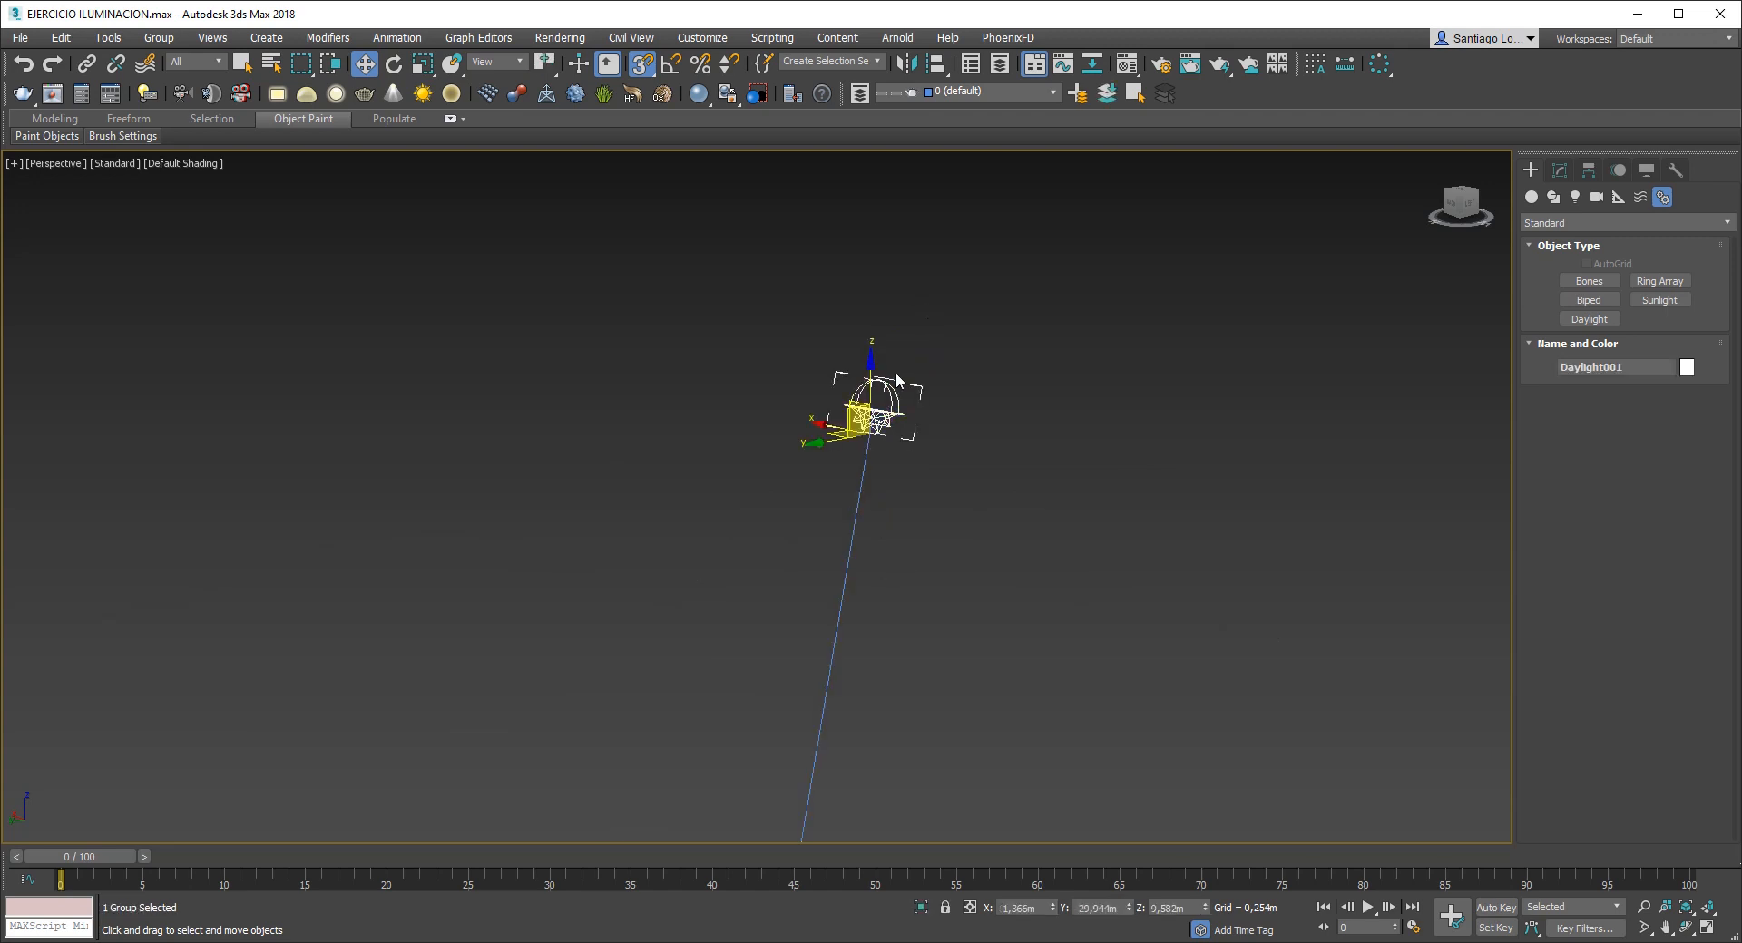
{"action": "scroll", "coordinate": [904, 287], "scroll_direction": "down", "scroll_amount": 4}
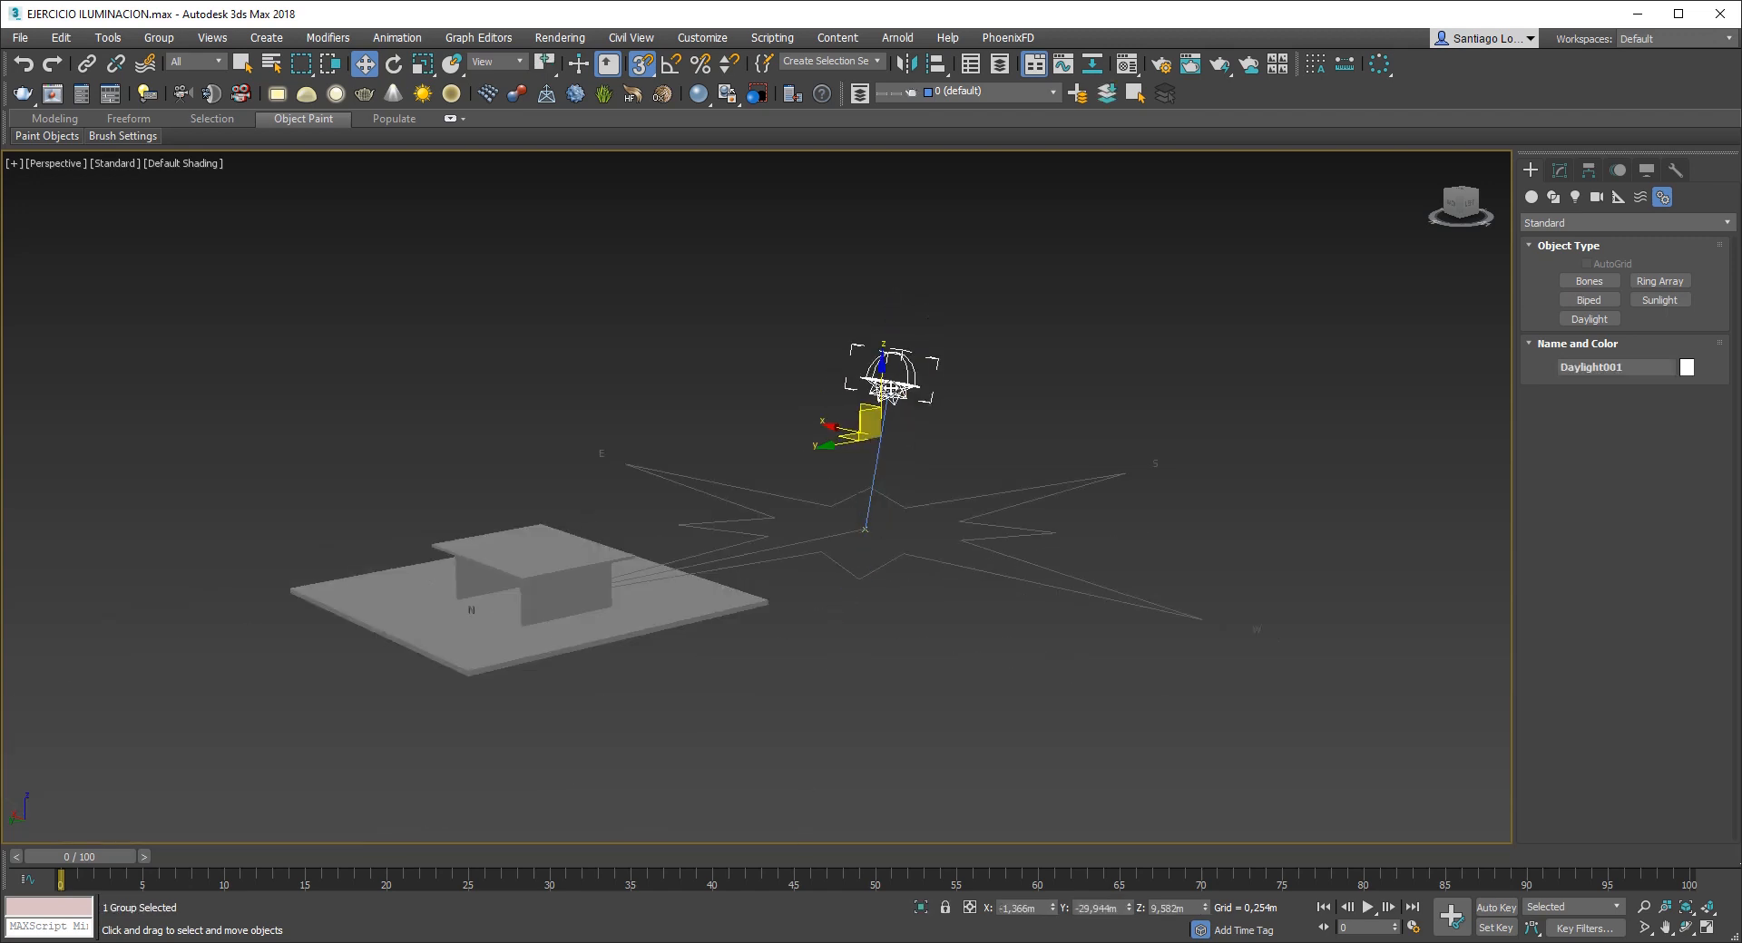
{"action": "left_click", "coordinate": [1560, 171]}
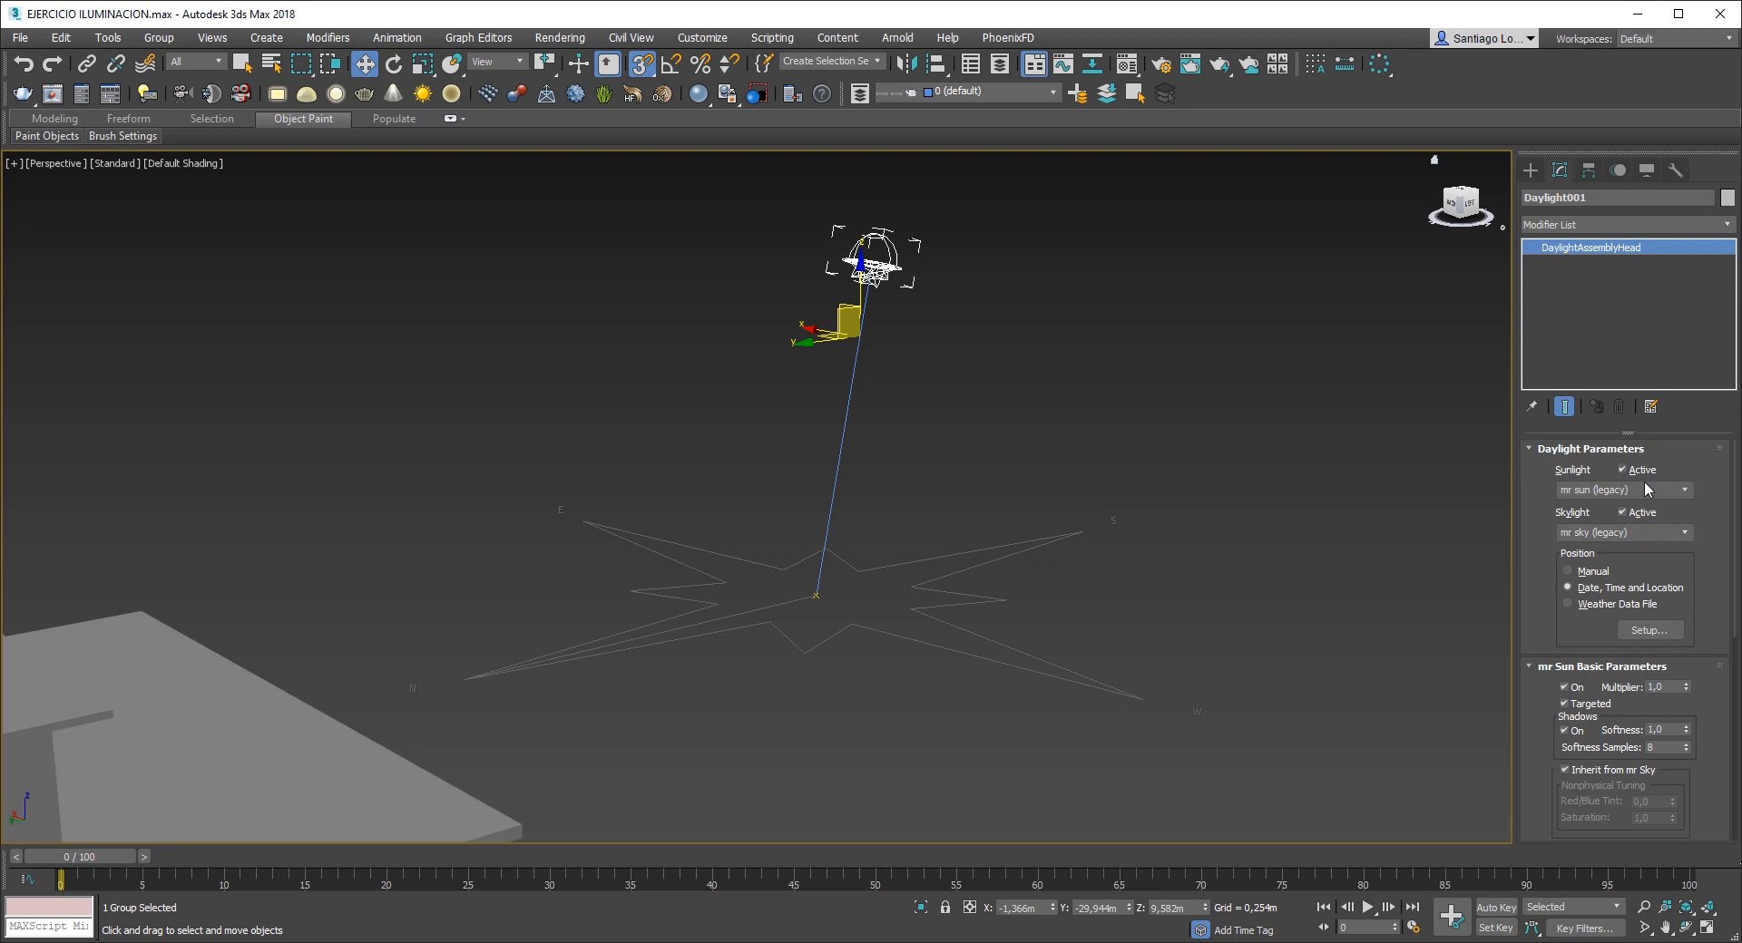
{"action": "left_click", "coordinate": [1685, 490]}
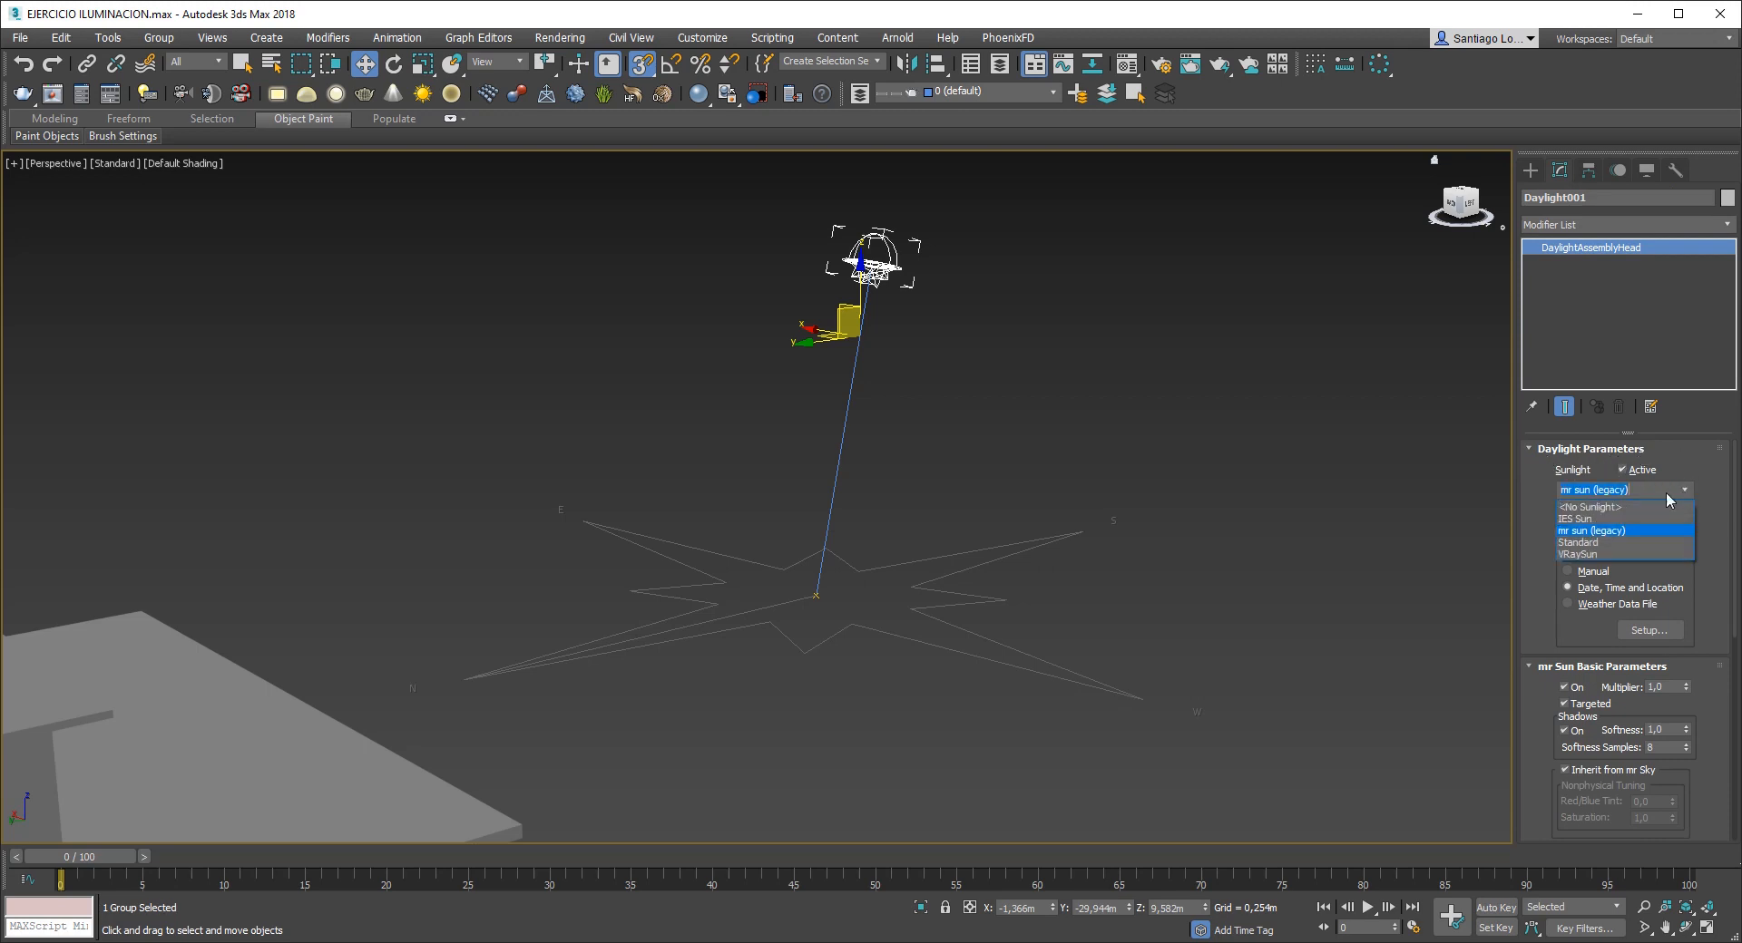
{"action": "left_click", "coordinate": [1611, 537]}
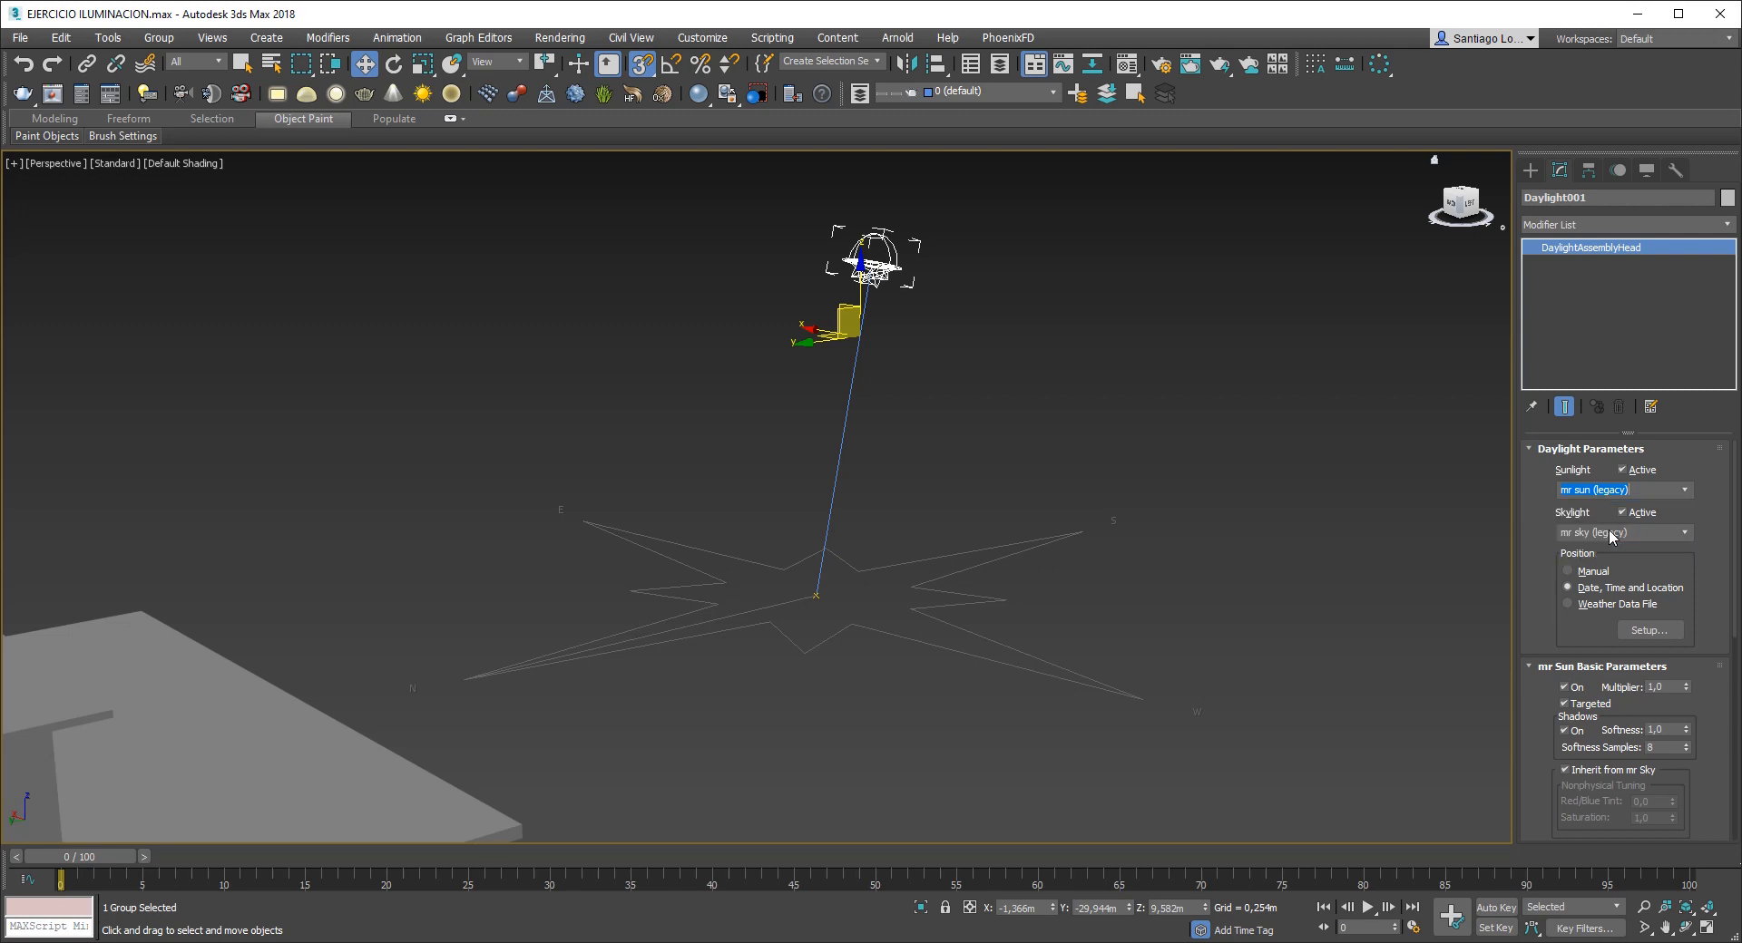
{"action": "left_click", "coordinate": [1689, 533]}
{"action": "left_click", "coordinate": [1628, 575]}
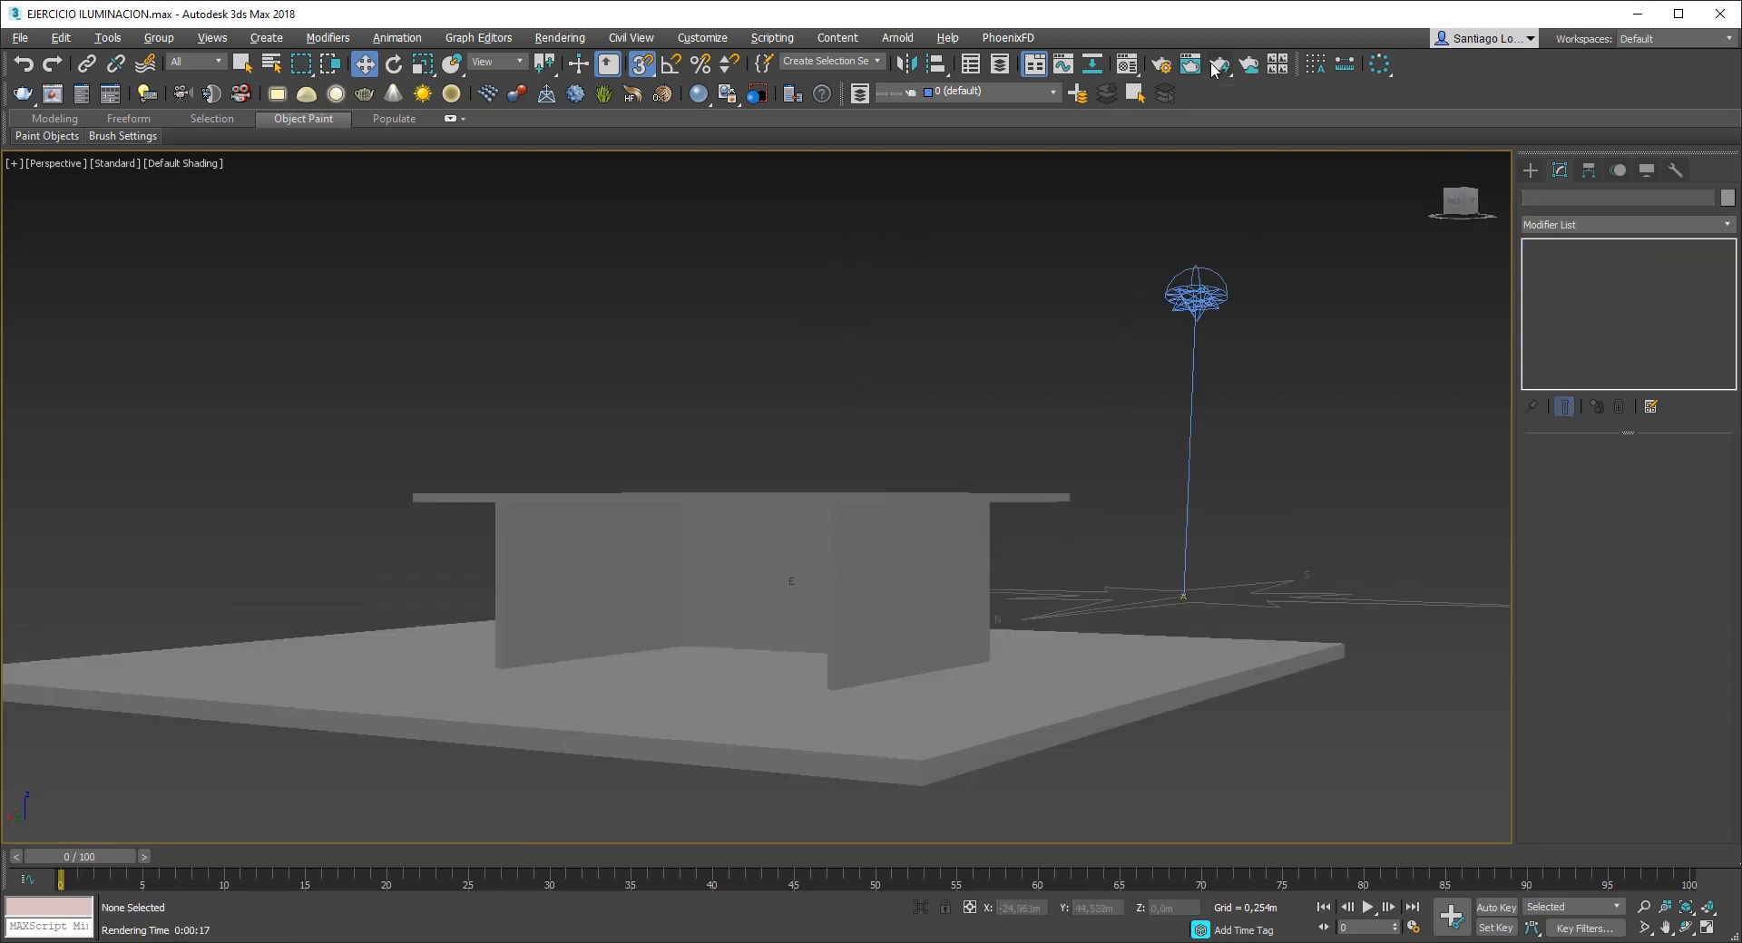
- Run a test render of the perspective view lit by the Daylight system and stop it before completion
{"action": "left_click", "coordinate": [1219, 72]}
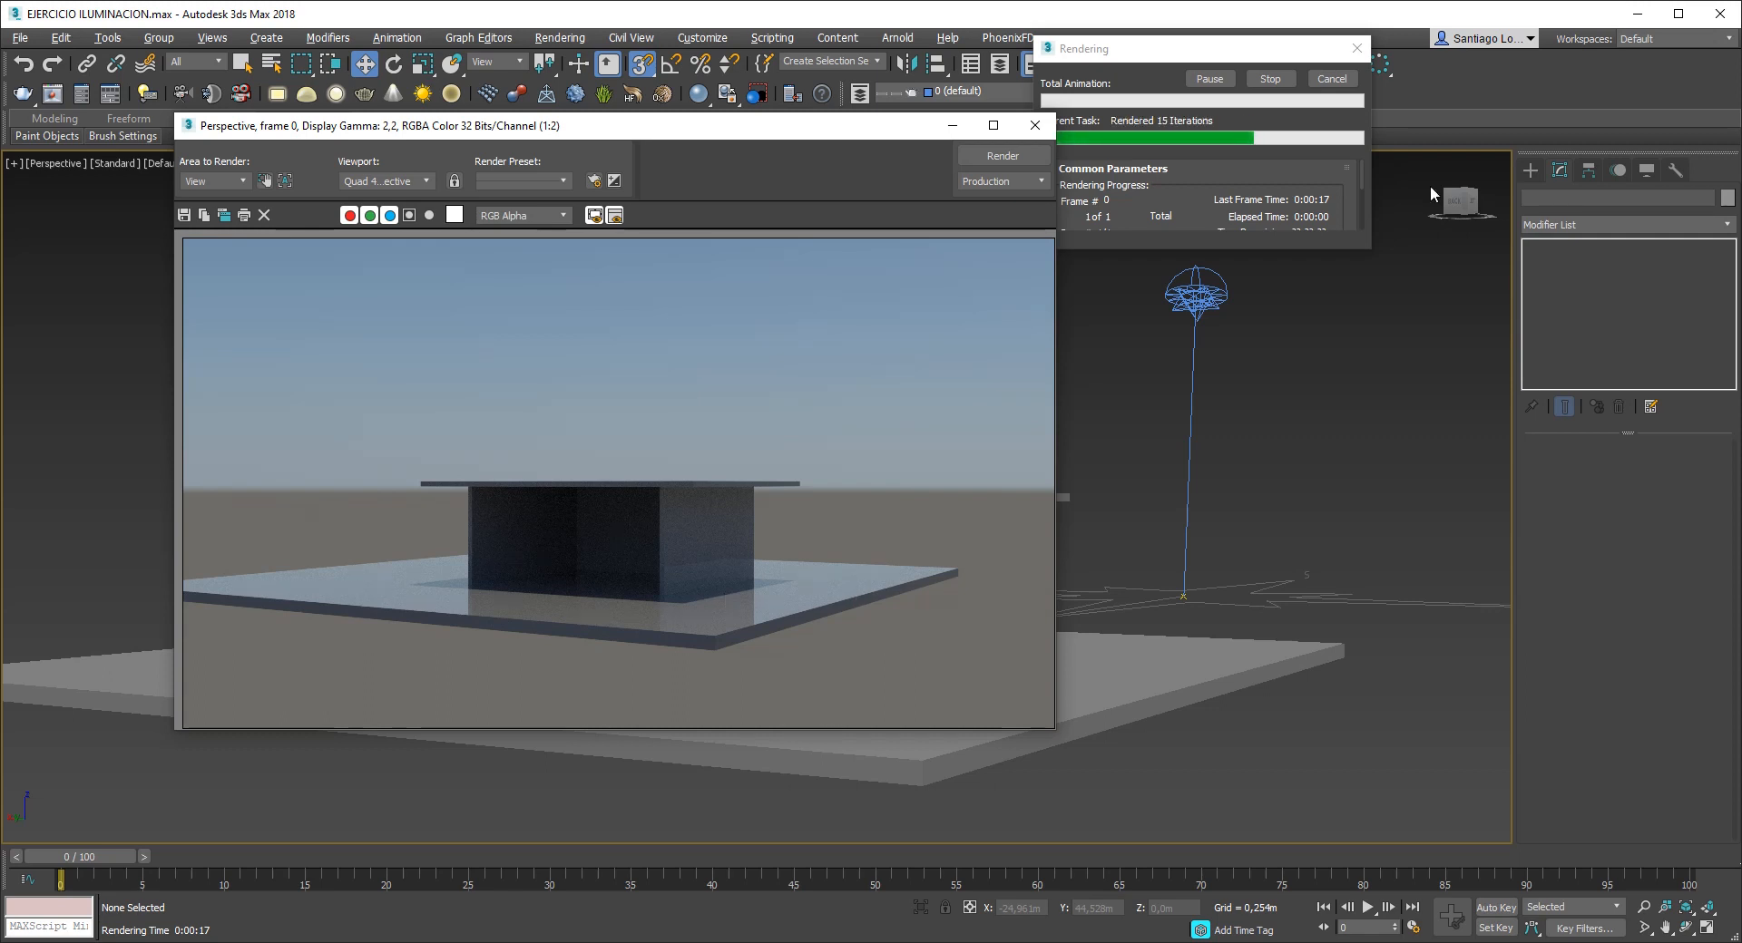
{"action": "left_click", "coordinate": [1271, 80]}
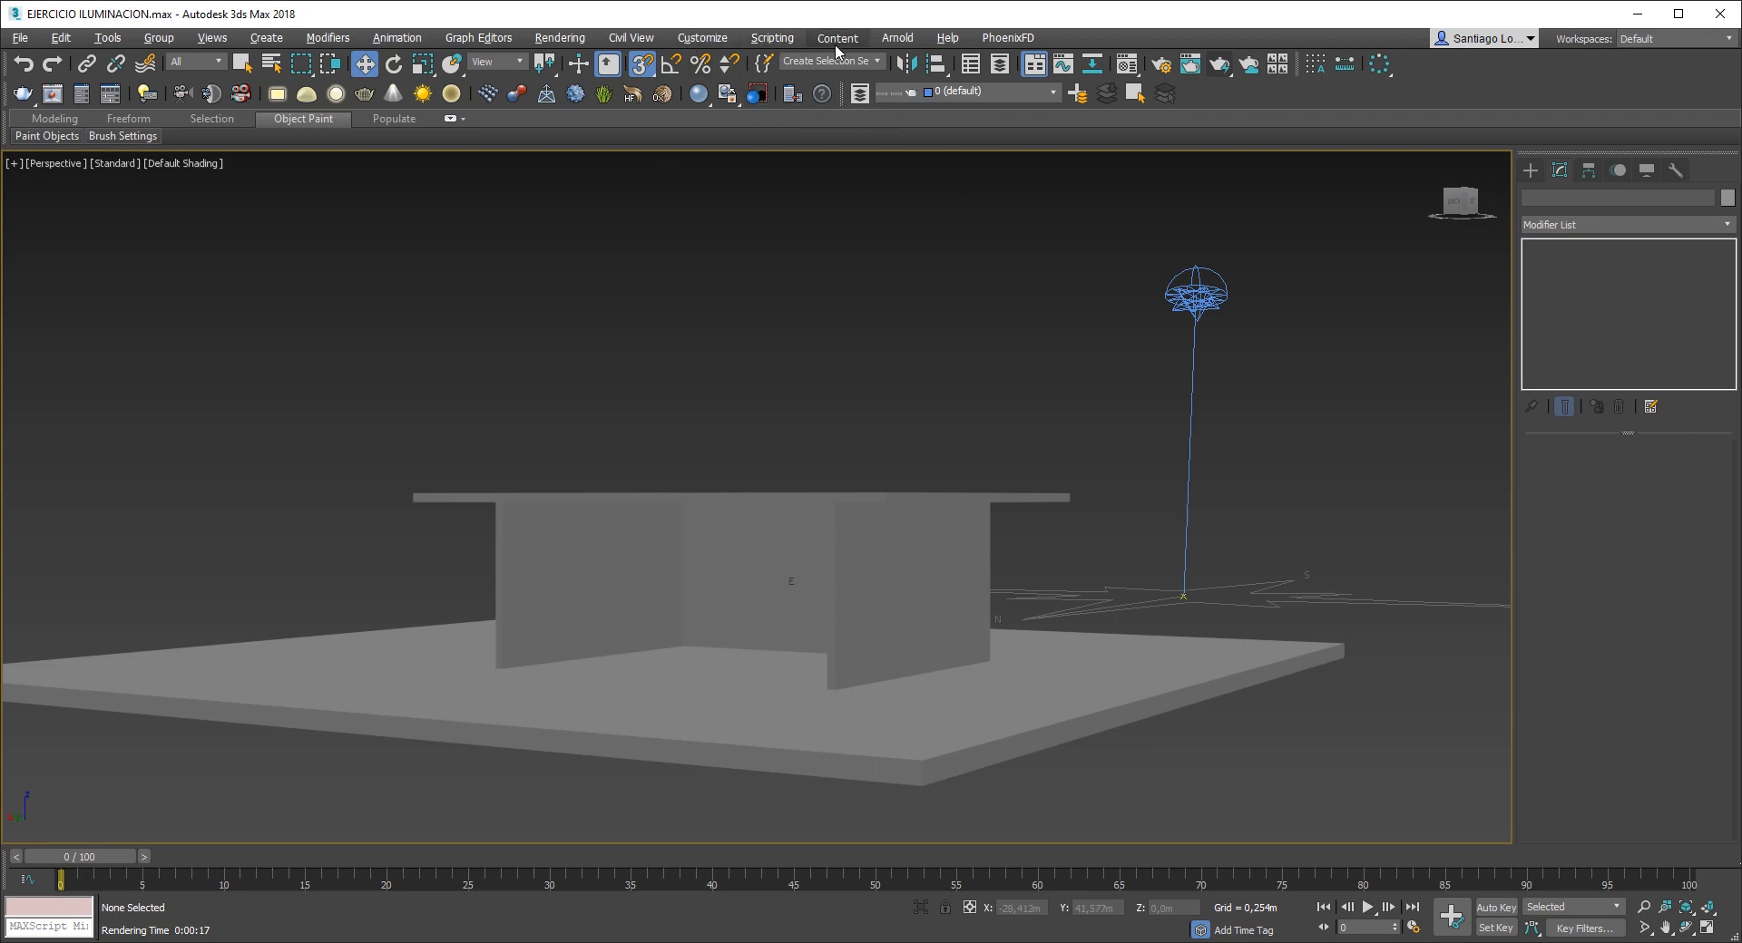
- Open the environment settings and review the available exposure controls, keeping Physical Camera Exposure Control
{"action": "left_click", "coordinate": [560, 38]}
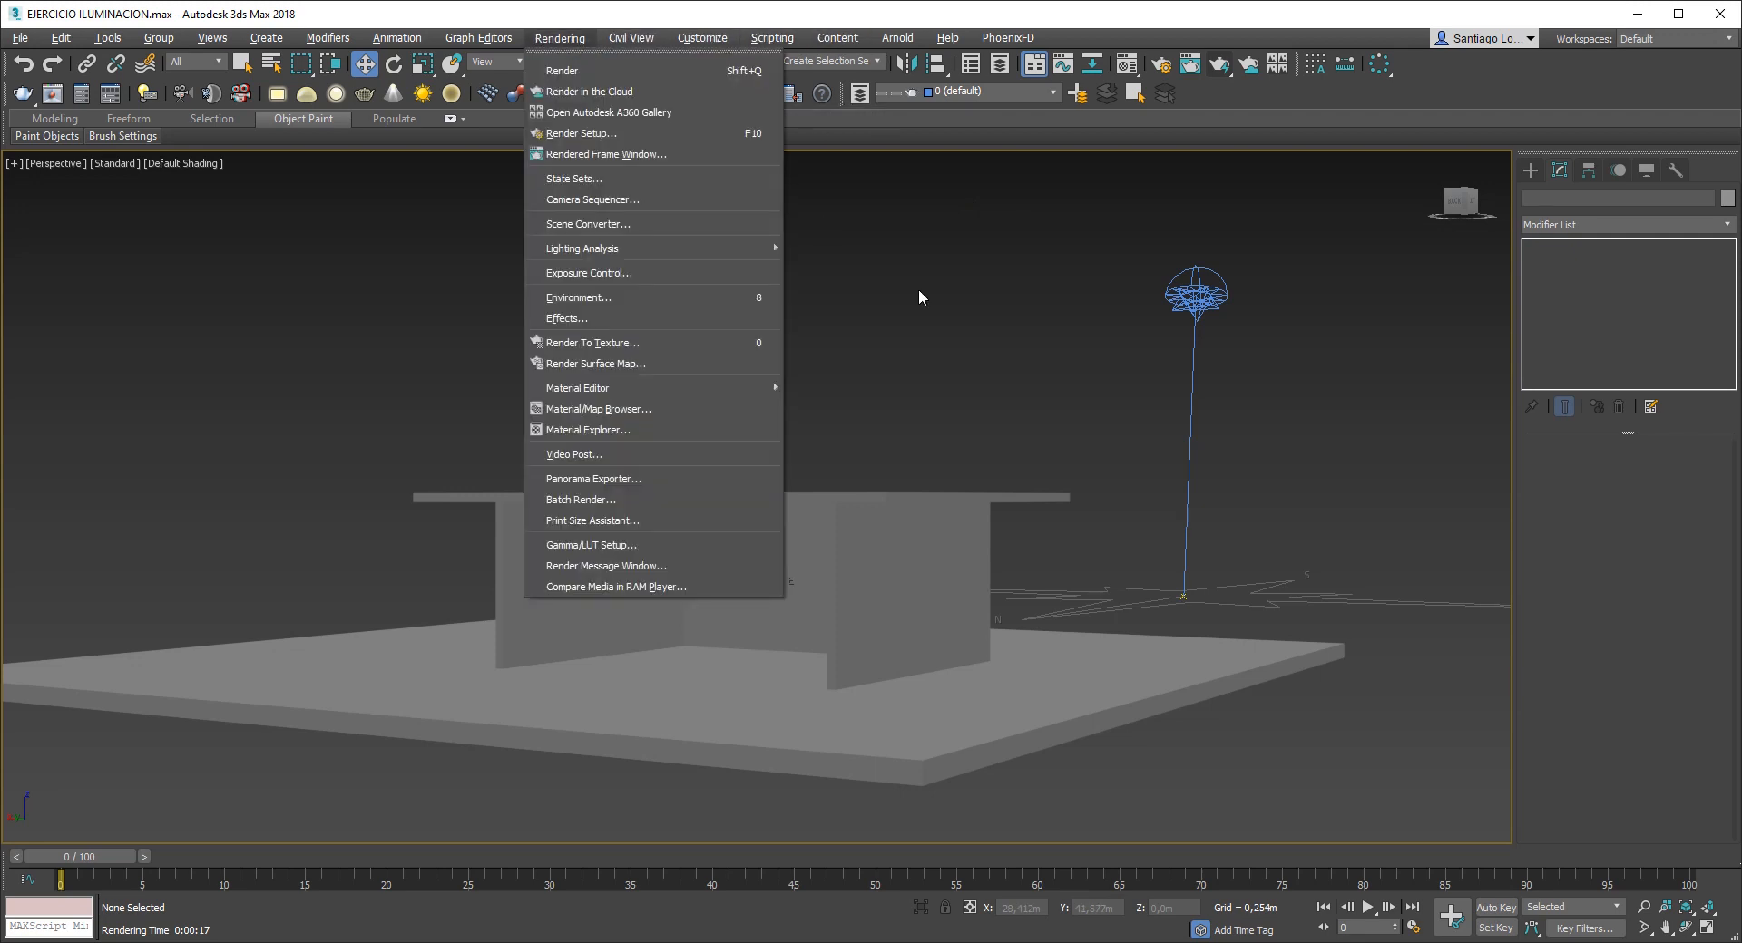
{"action": "left_click", "coordinate": [873, 252]}
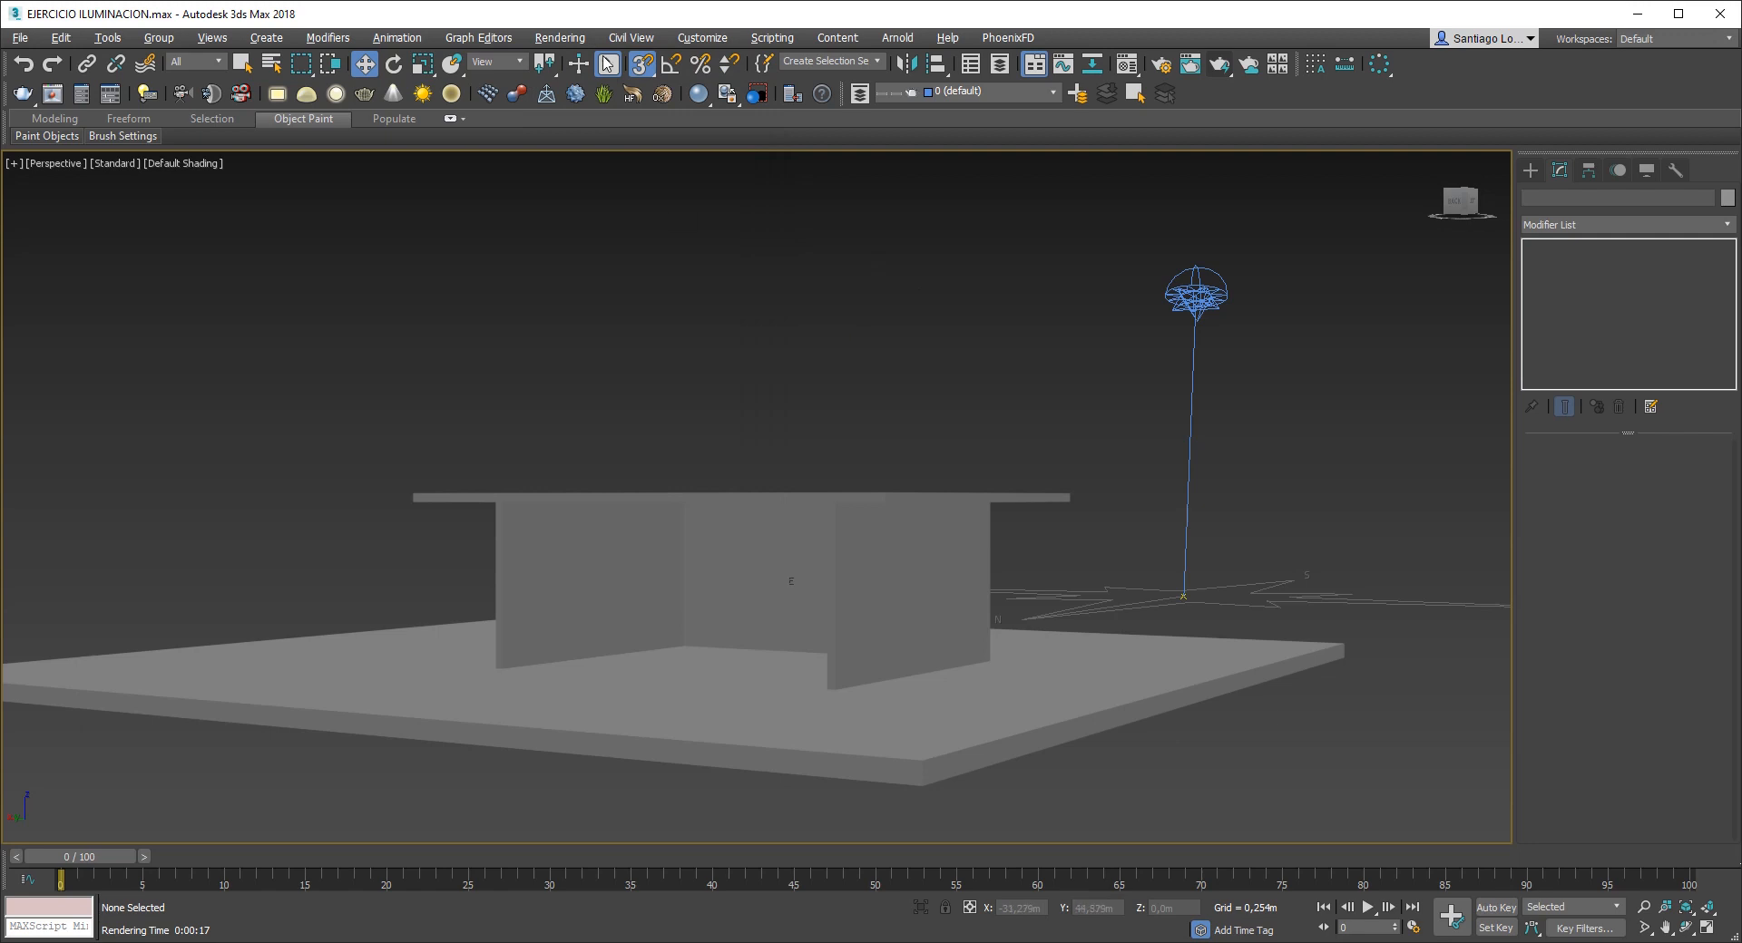
{"action": "left_click", "coordinate": [560, 37]}
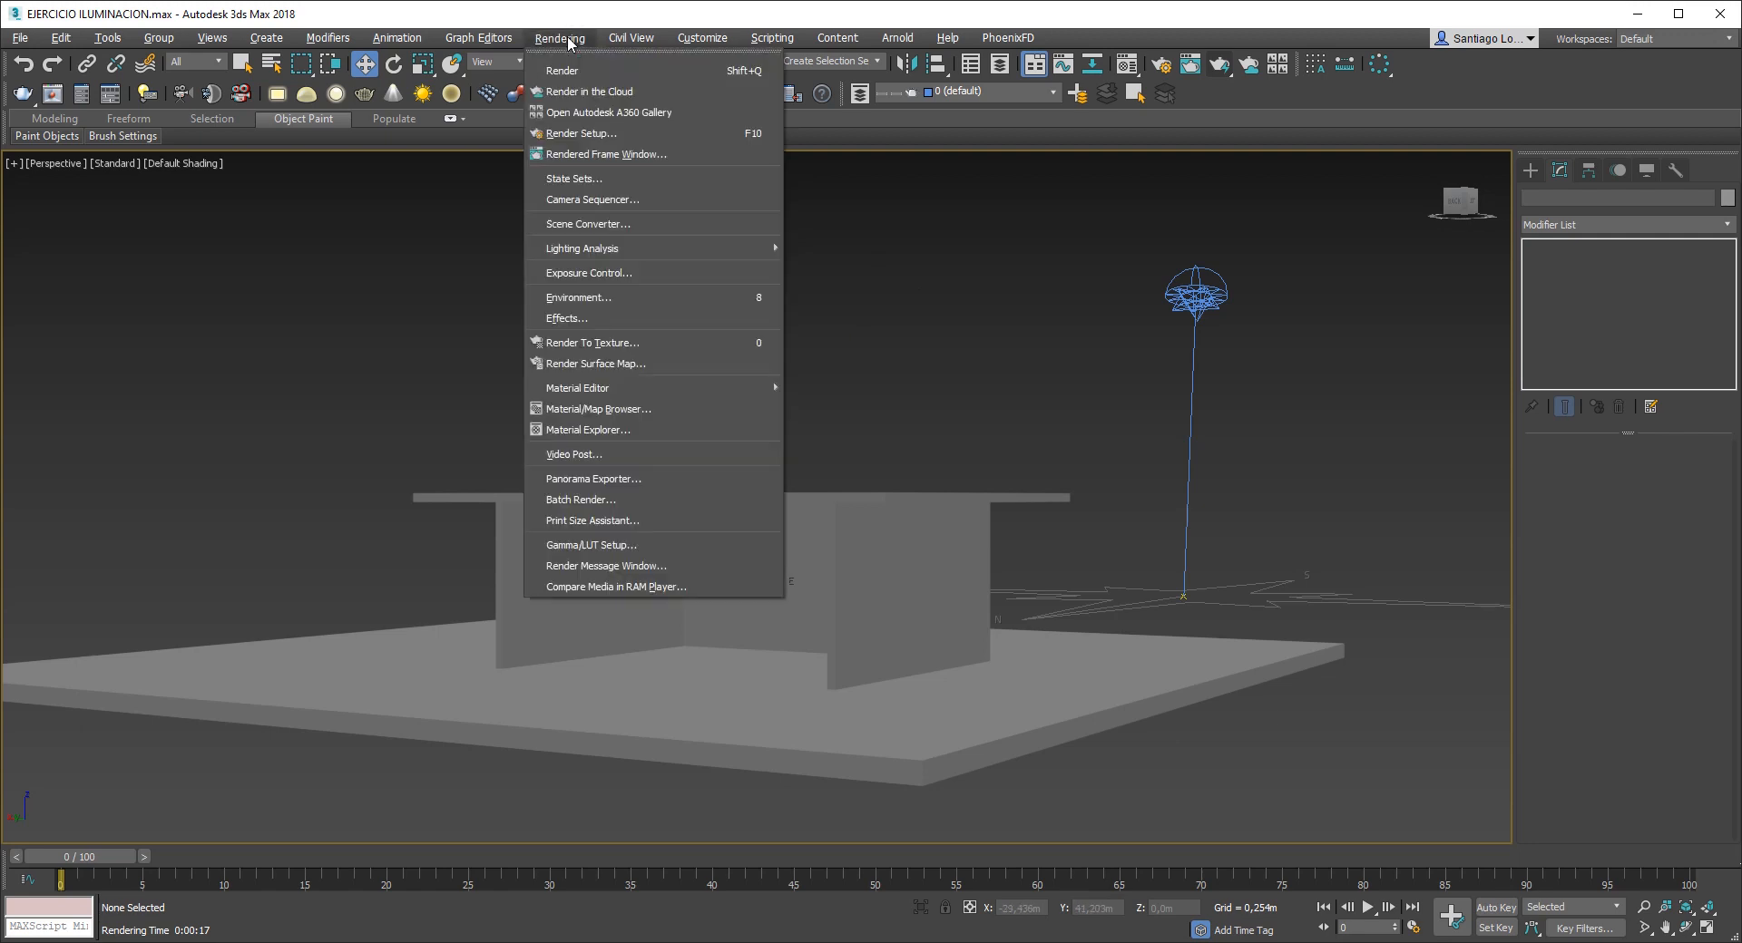
{"action": "left_click", "coordinate": [581, 186]}
{"action": "left_click_drag", "start_coordinate": [778, 121], "coordinate": [711, 112]}
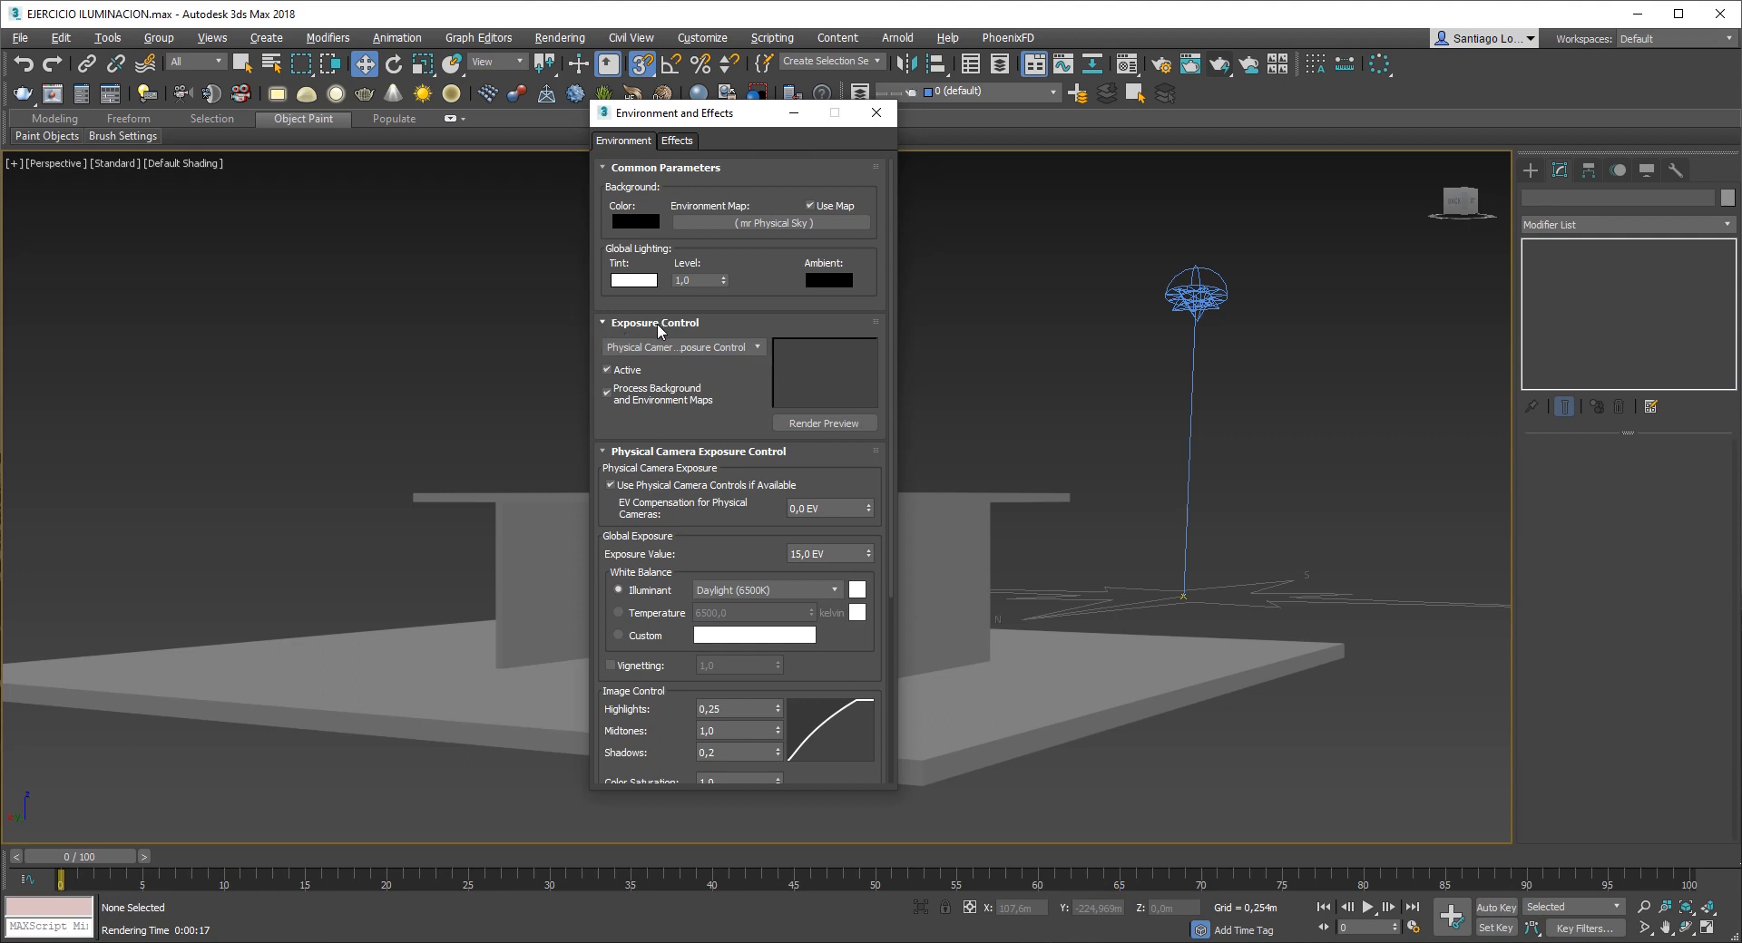
{"action": "left_click", "coordinate": [757, 348]}
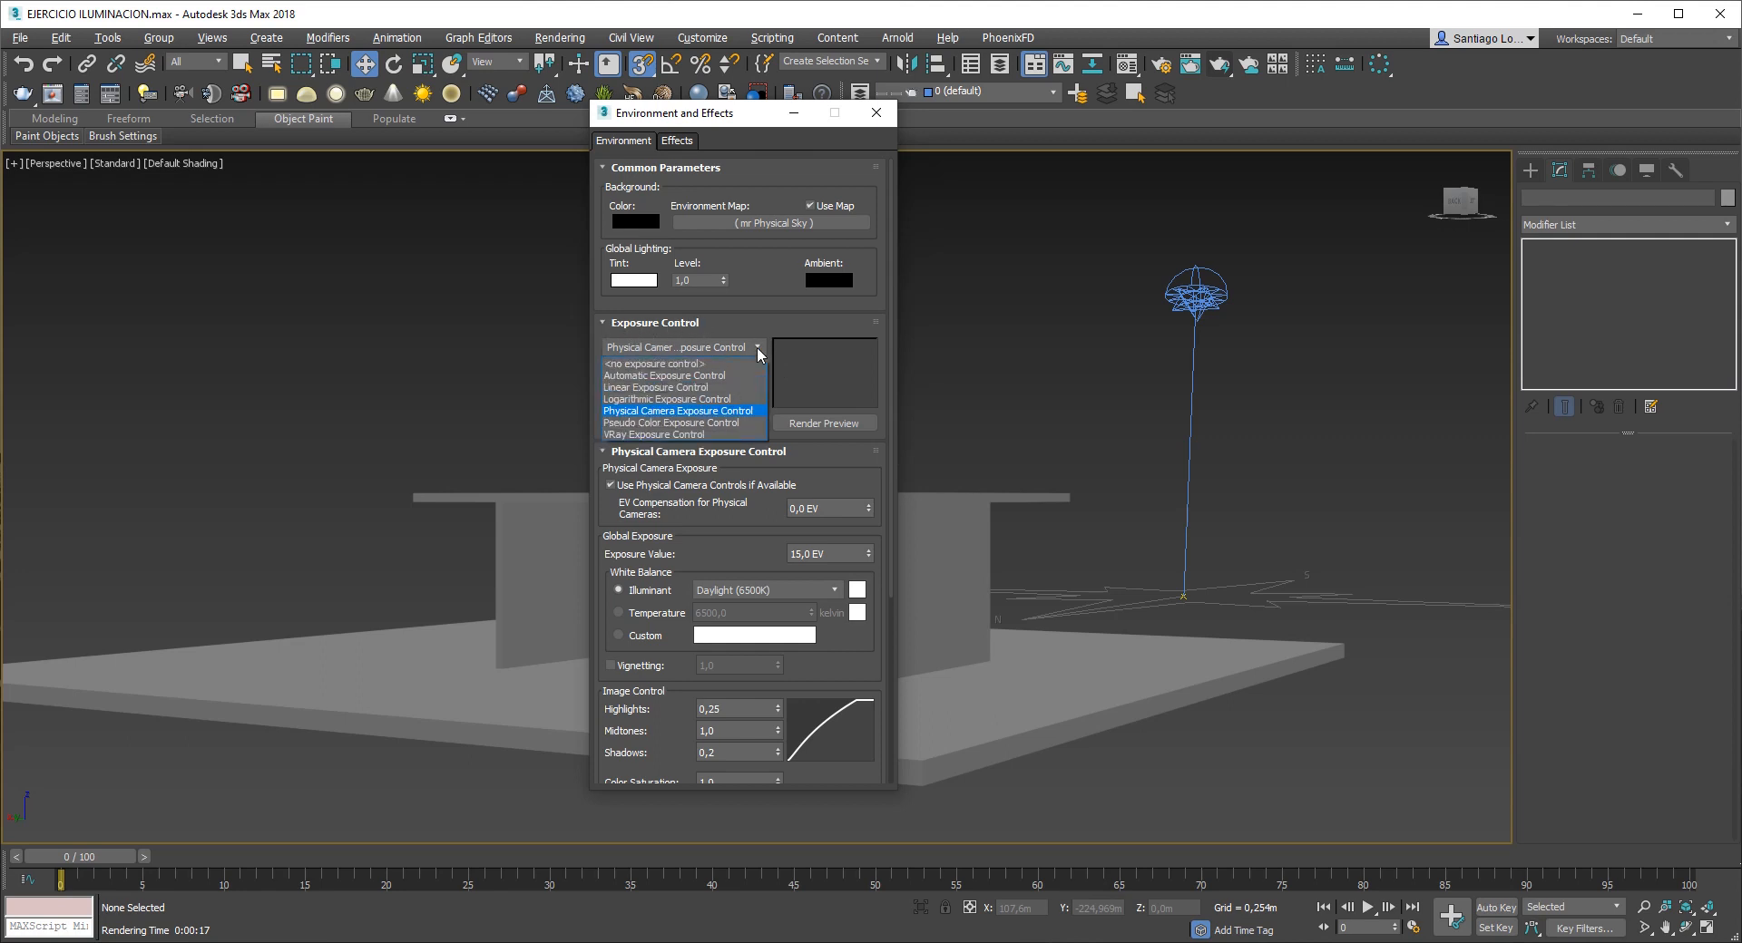
{"action": "left_click", "coordinate": [716, 412]}
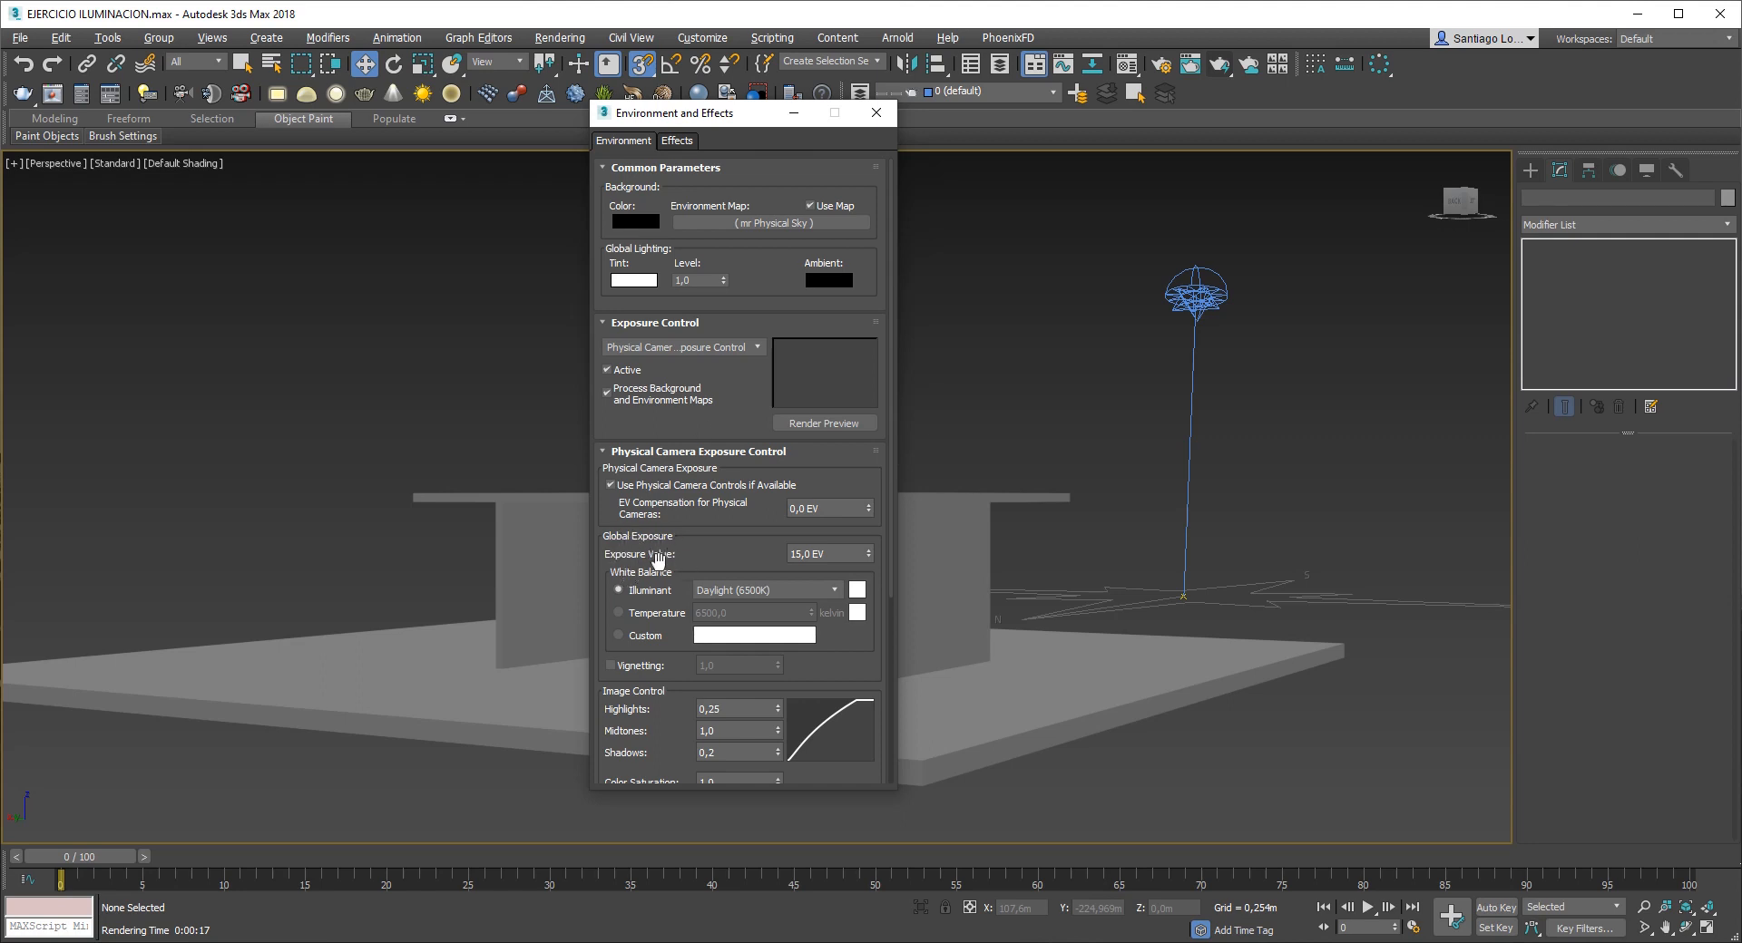
- Render an exposure preview and try global exposure values of 13, 11 and 10 EV
{"action": "left_click", "coordinate": [820, 555]}
{"action": "type", "text": "13"}
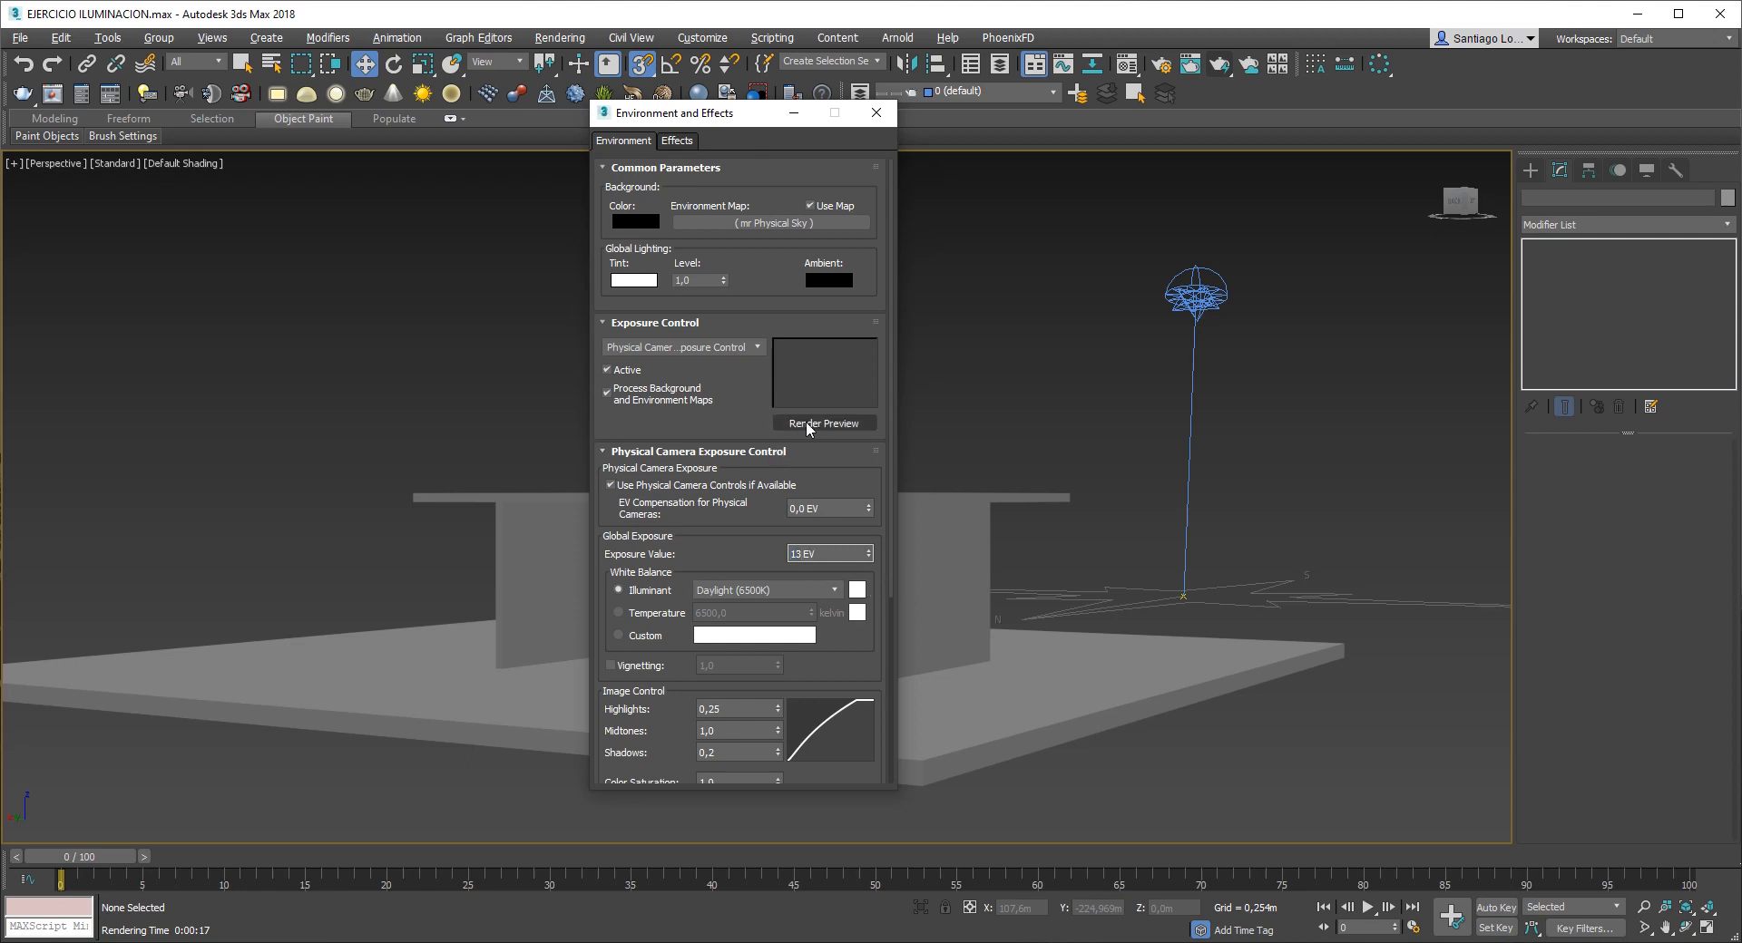
{"action": "left_click", "coordinate": [807, 421]}
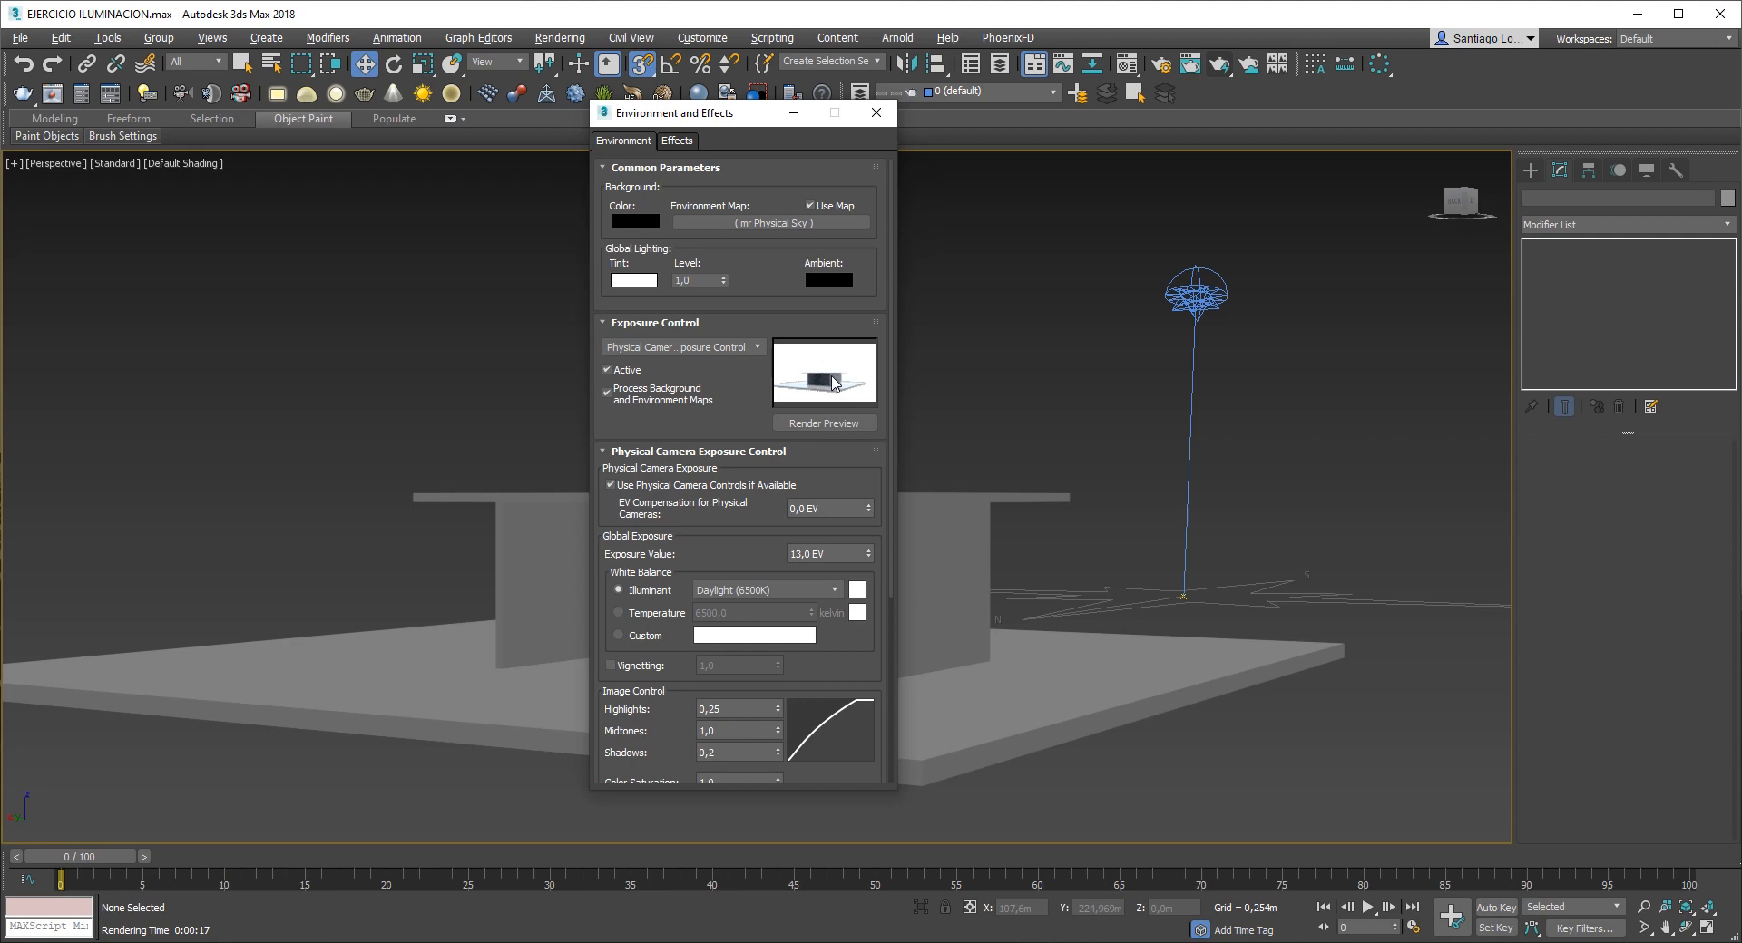
{"action": "left_click", "coordinate": [834, 555]}
{"action": "type", "text": "11"}
{"action": "key", "text": "Return"}
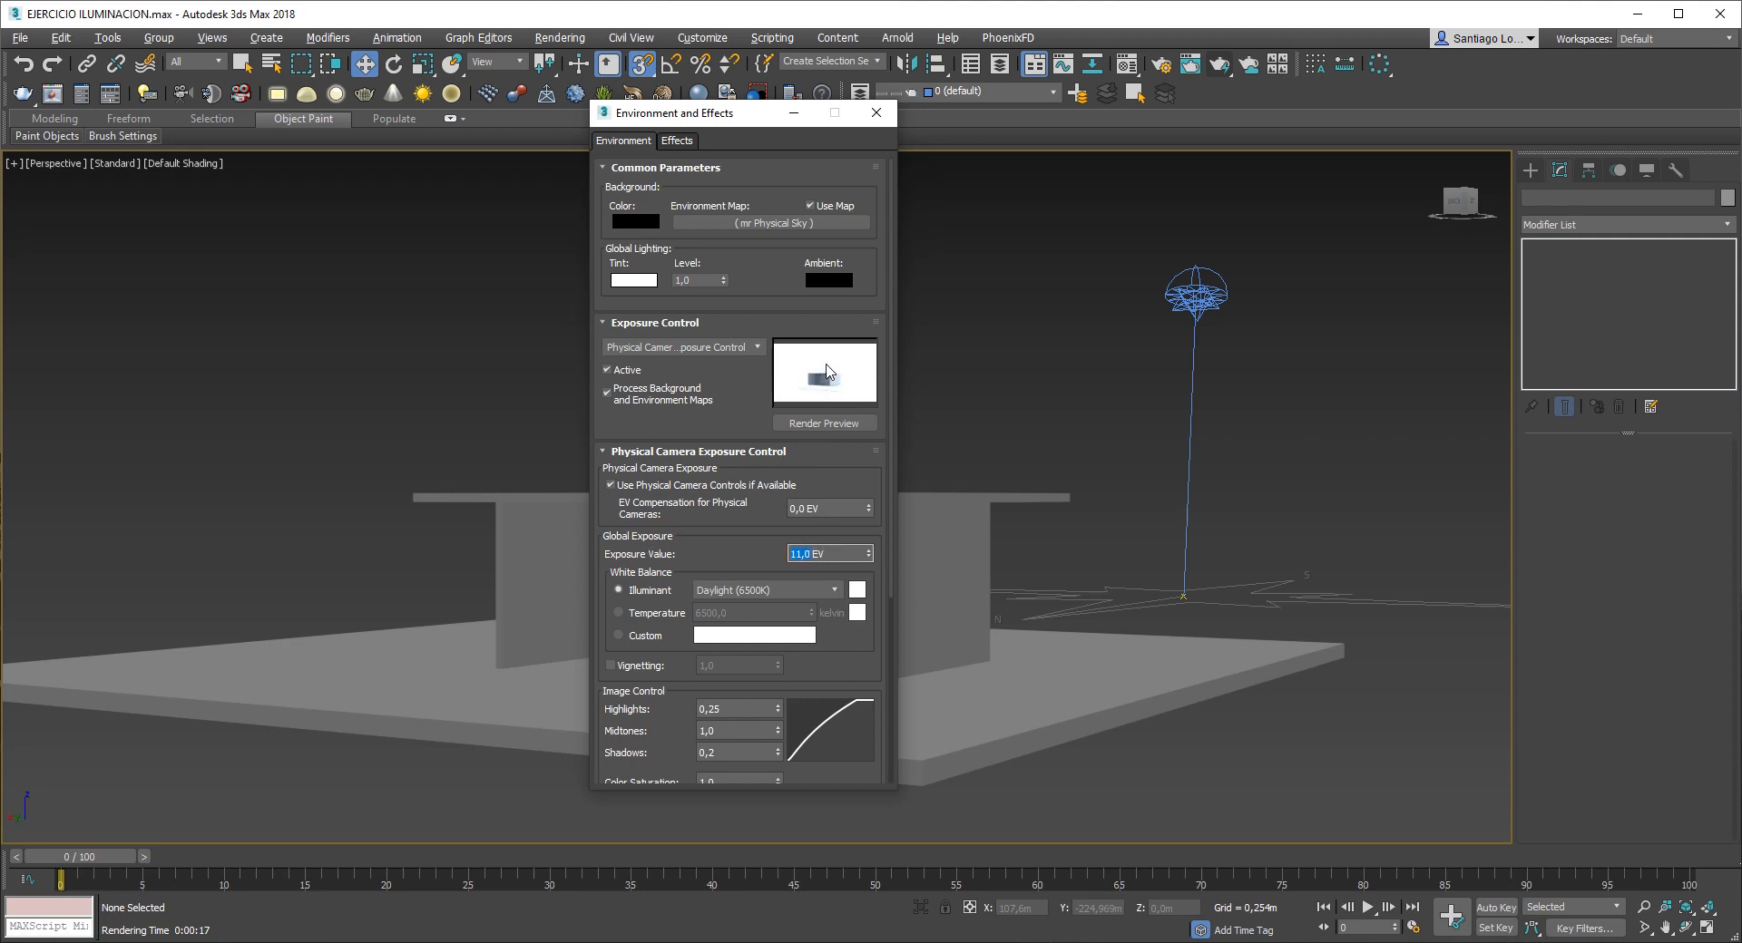
{"action": "left_click_drag", "start_coordinate": [830, 554], "coordinate": [735, 550]}
{"action": "type", "text": "10"}
{"action": "key", "text": "Return"}
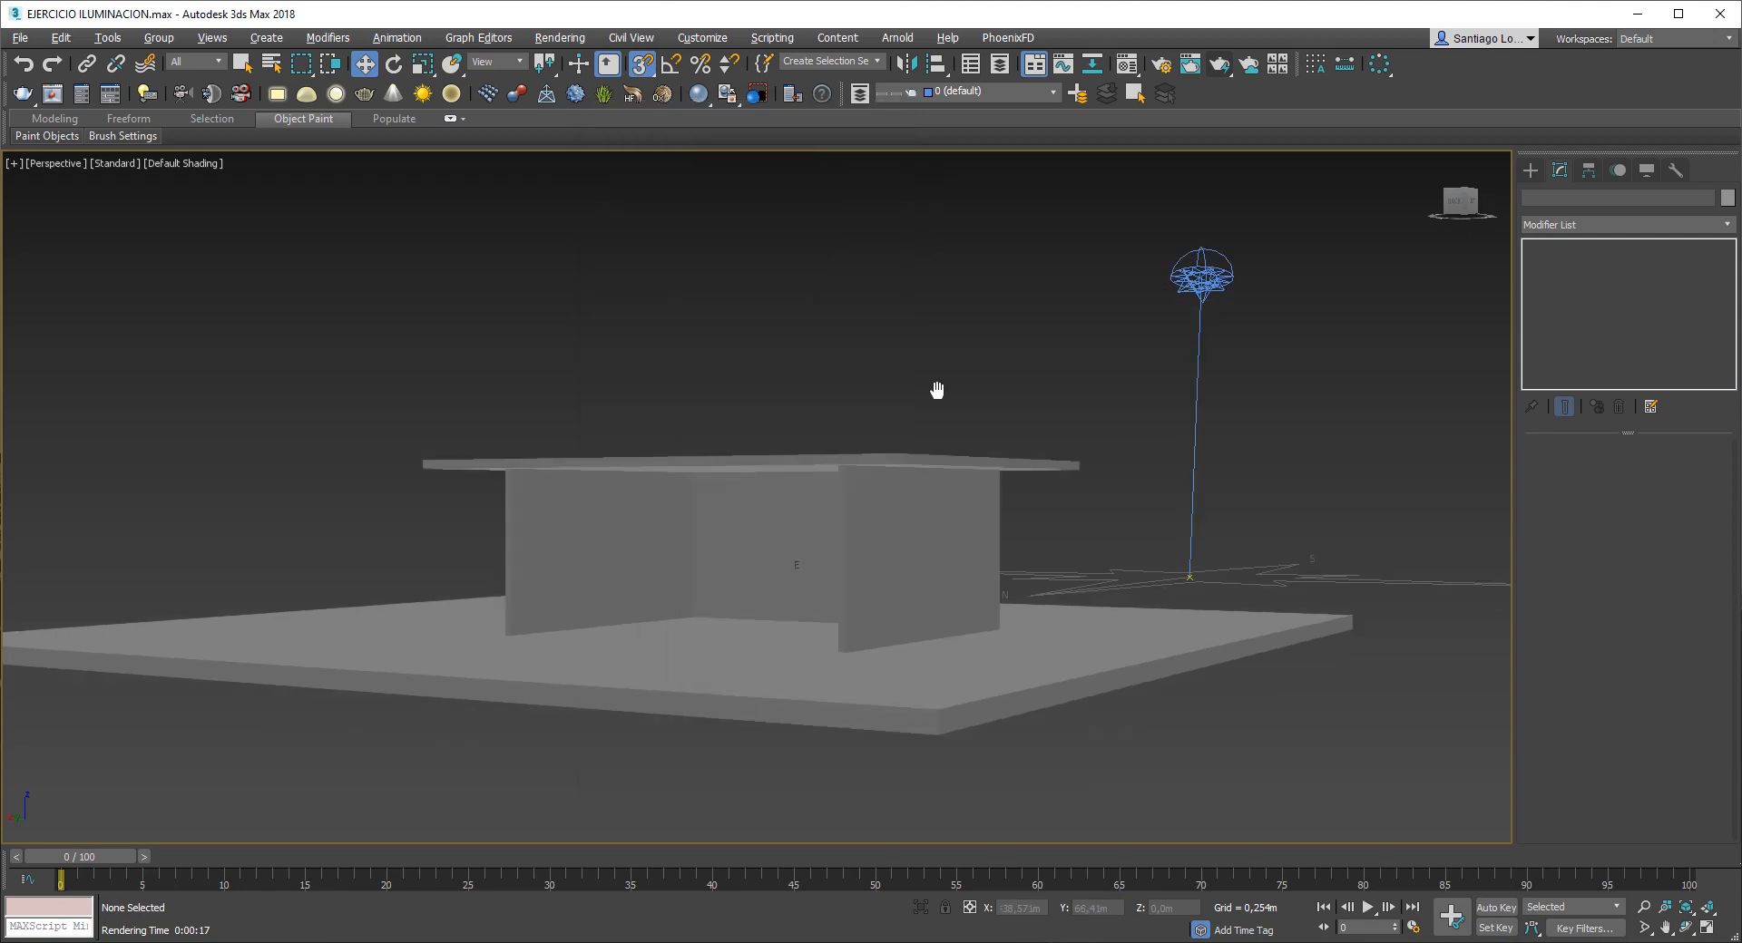
- Raise the ART Renderer quality to X-High (36,9 dB) and noise filter strength to 82%, keeping Advanced Path Tracing
{"action": "left_click", "coordinate": [1163, 69]}
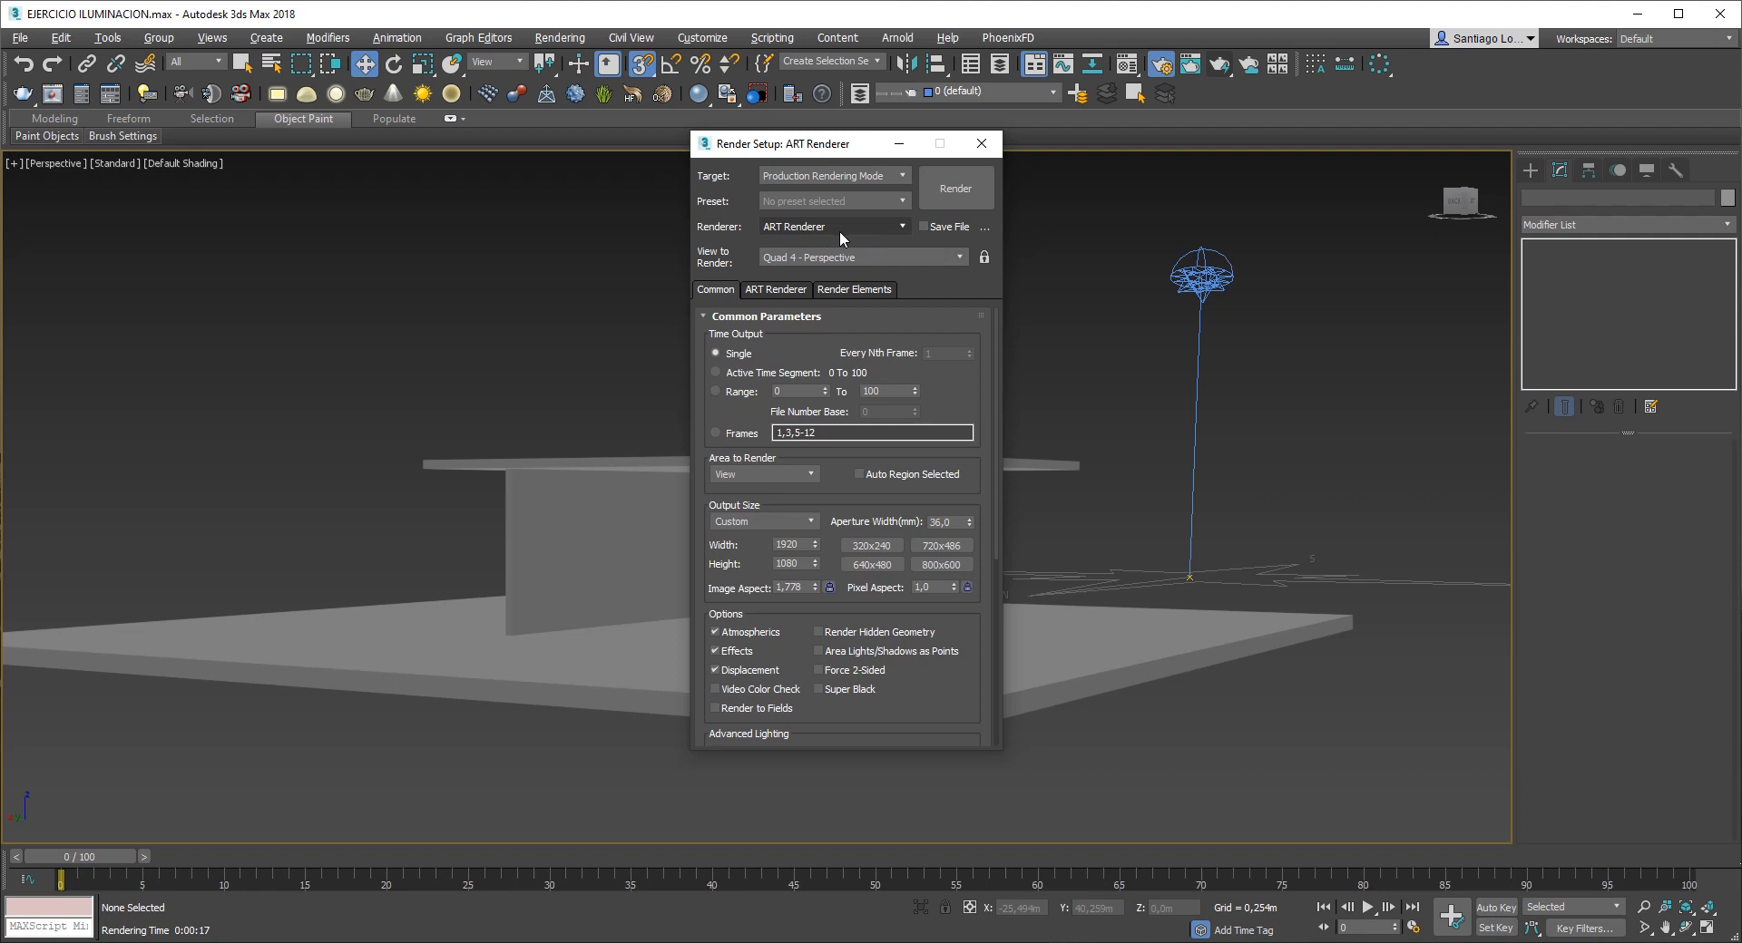
{"action": "left_click", "coordinate": [779, 288]}
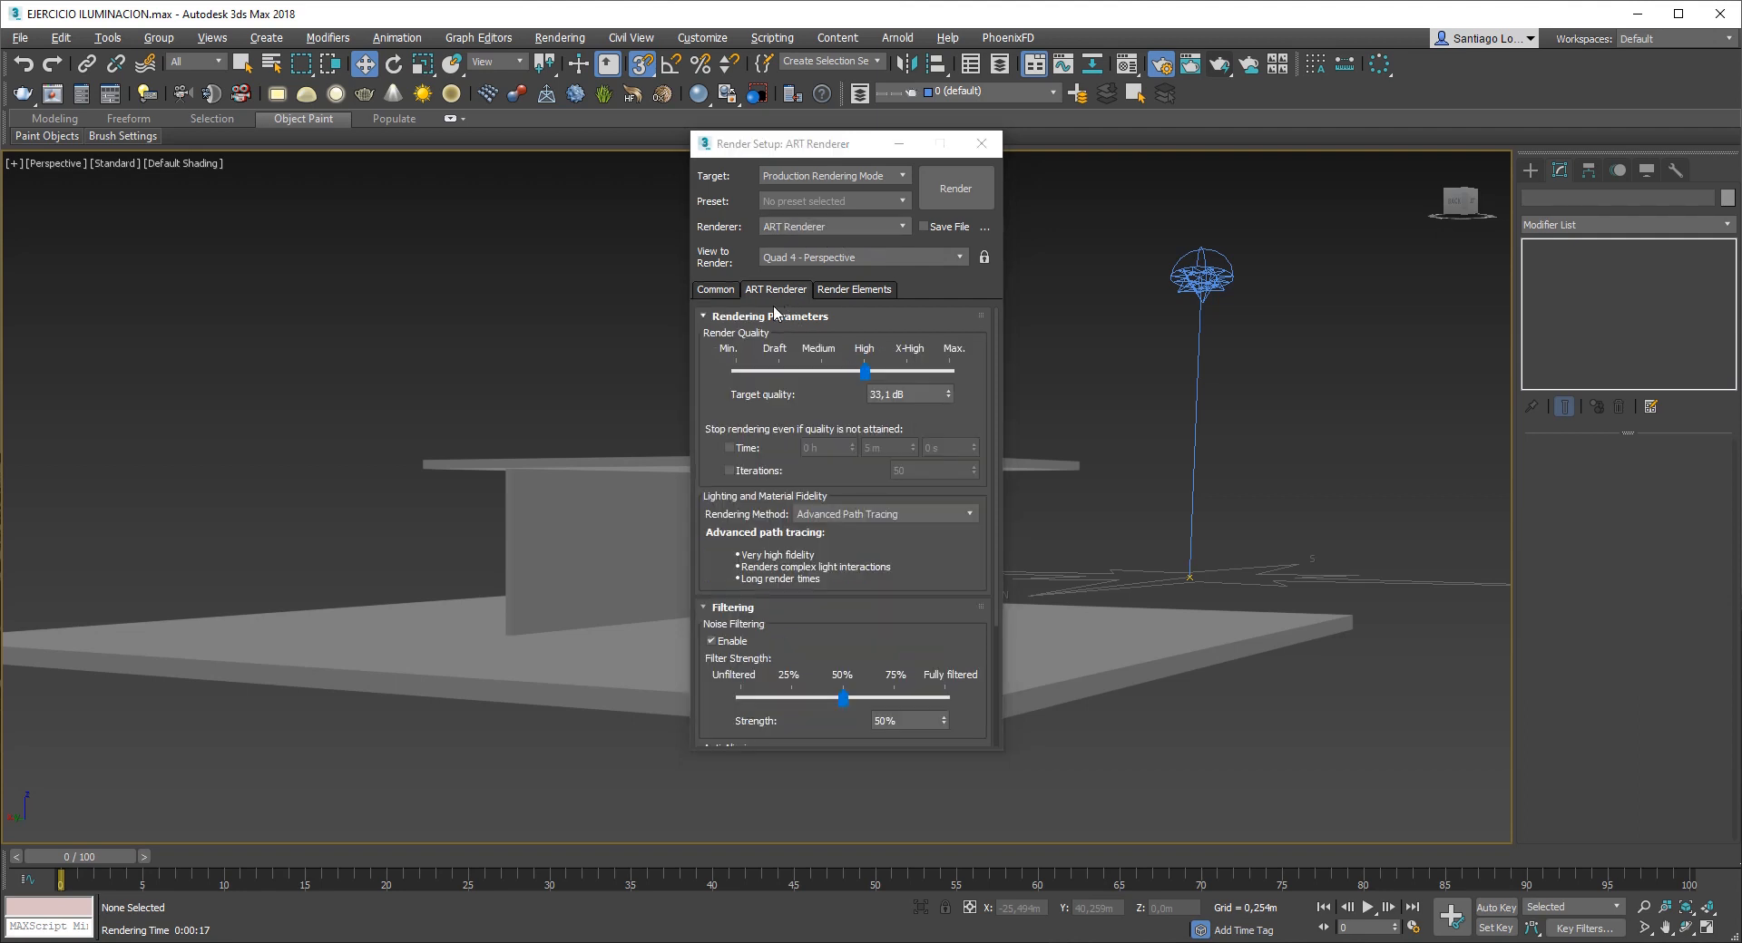
{"action": "left_click_drag", "start_coordinate": [865, 372], "coordinate": [909, 374]}
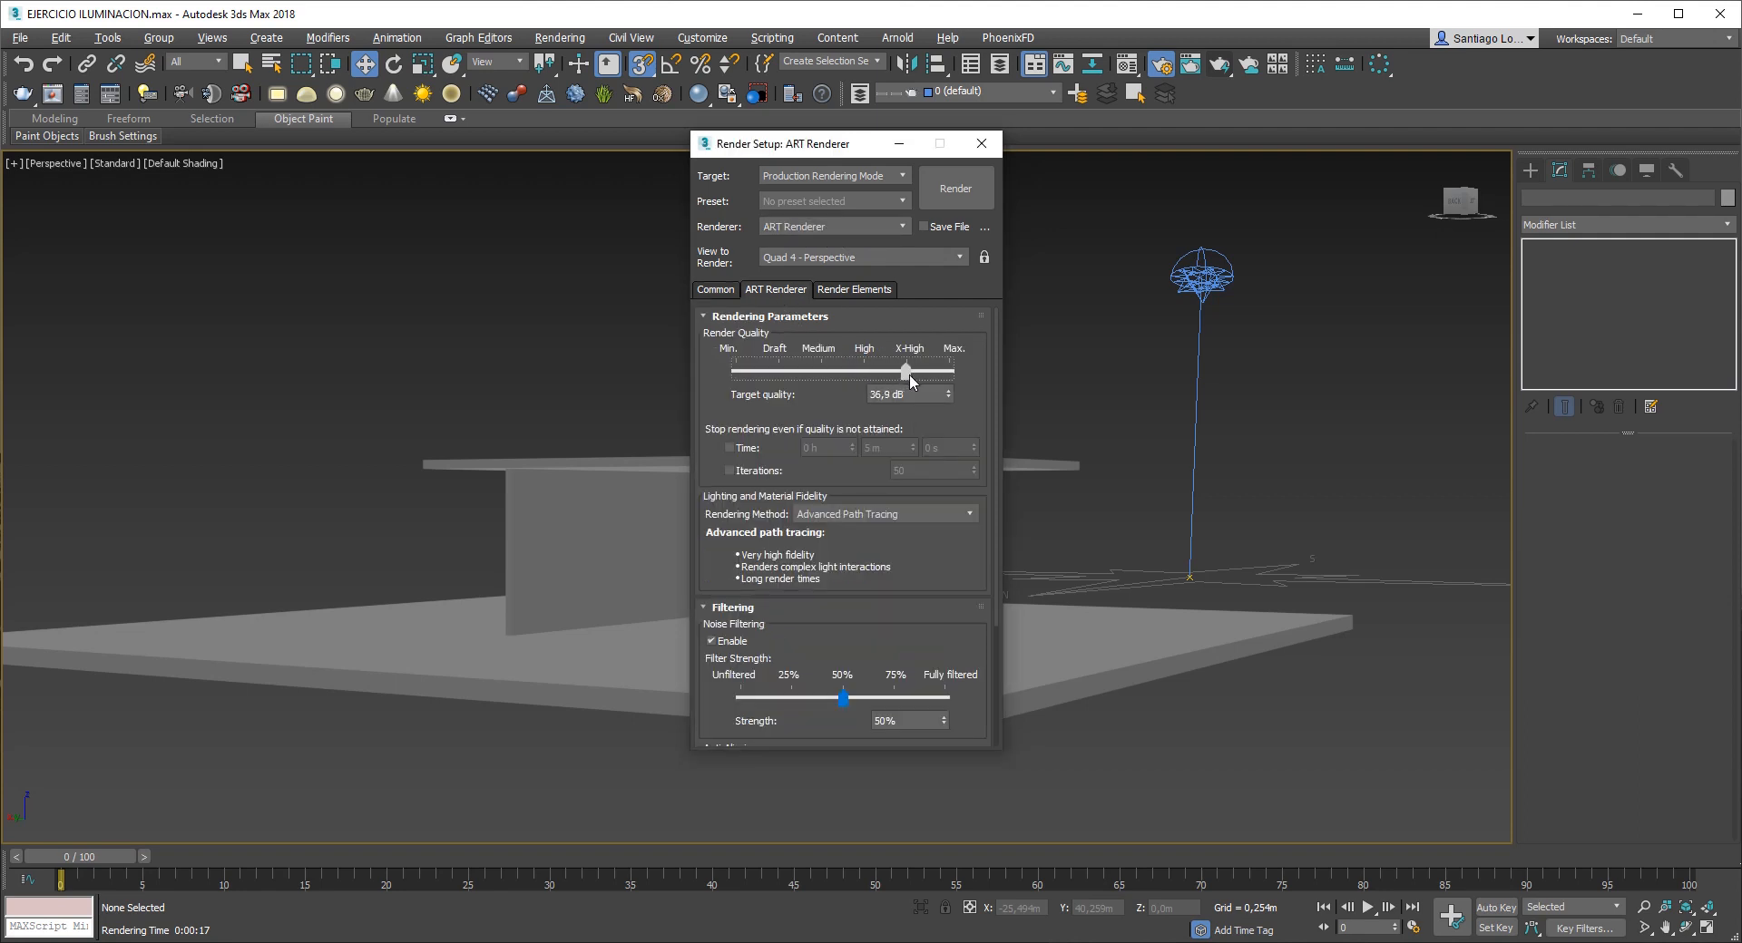
{"action": "left_click_drag", "start_coordinate": [846, 699], "coordinate": [909, 701]}
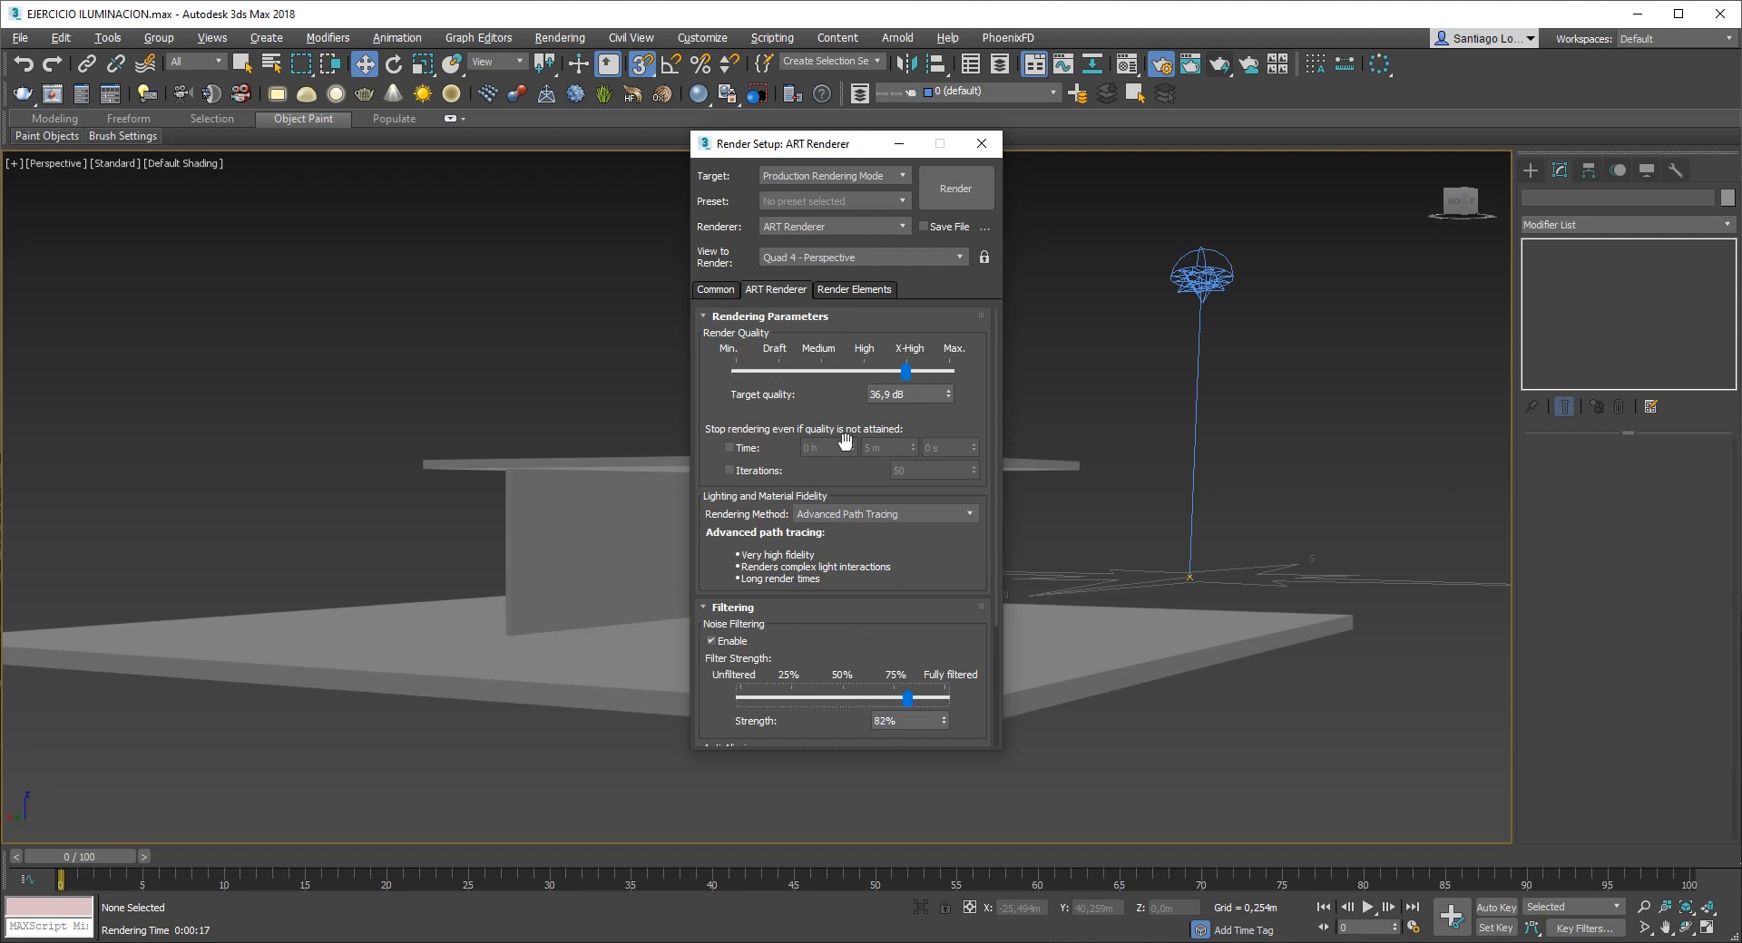
{"action": "left_click", "coordinate": [859, 515]}
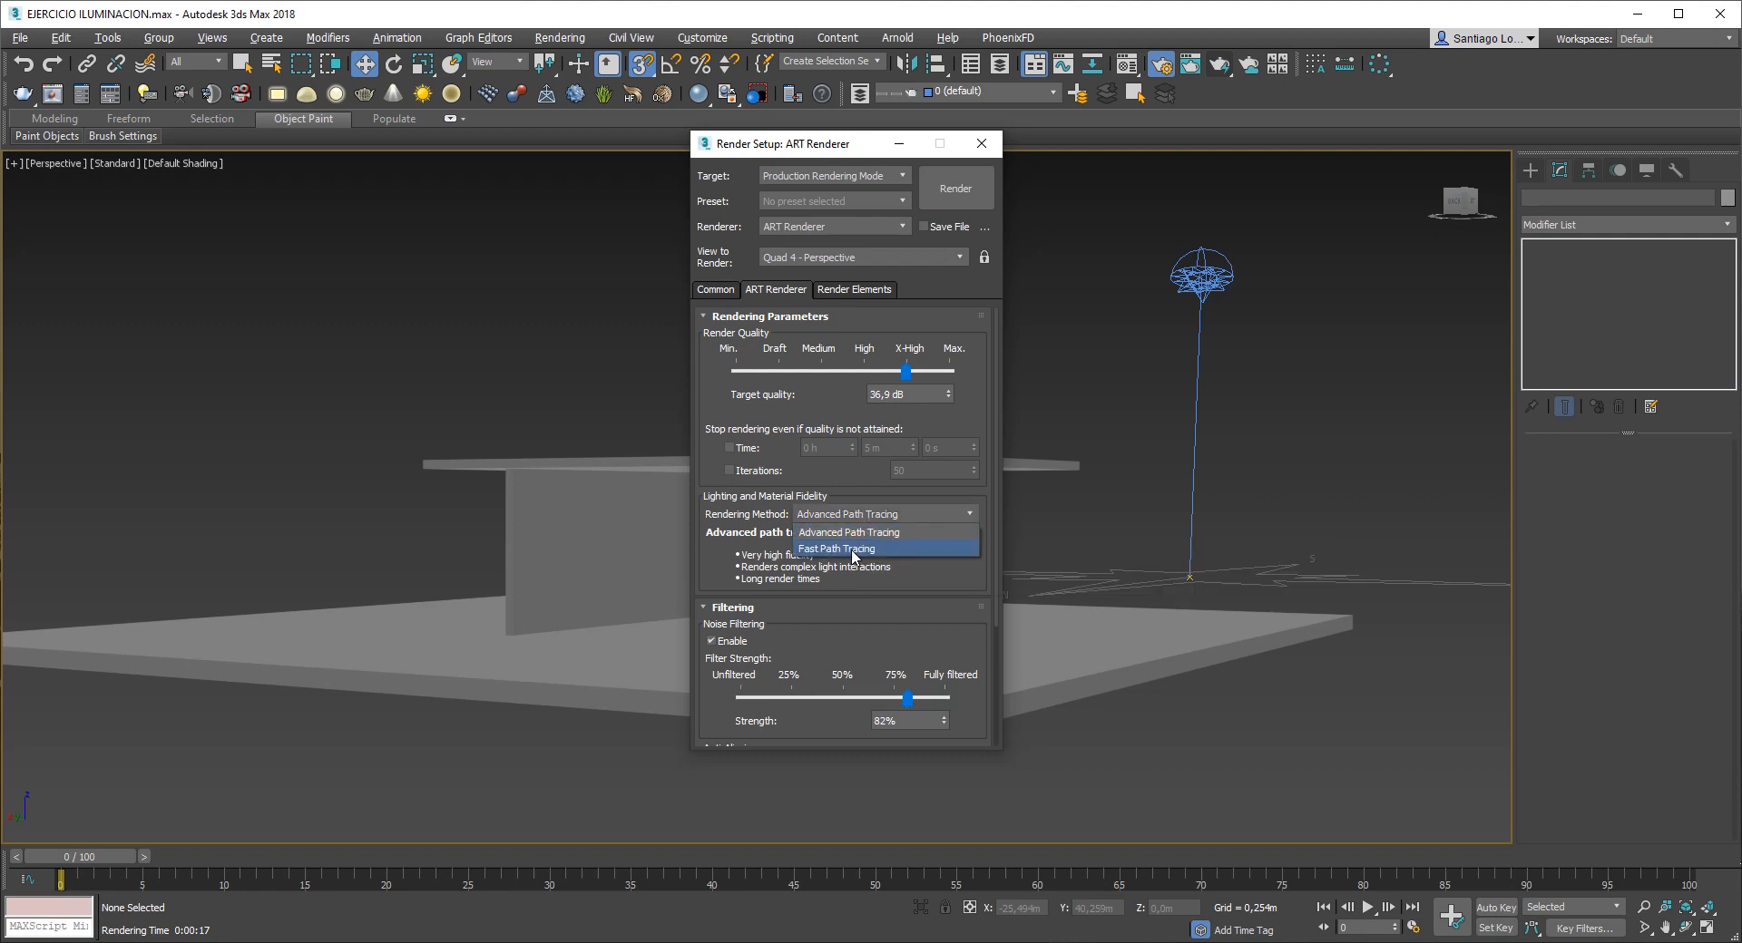
{"action": "left_click", "coordinate": [1081, 525]}
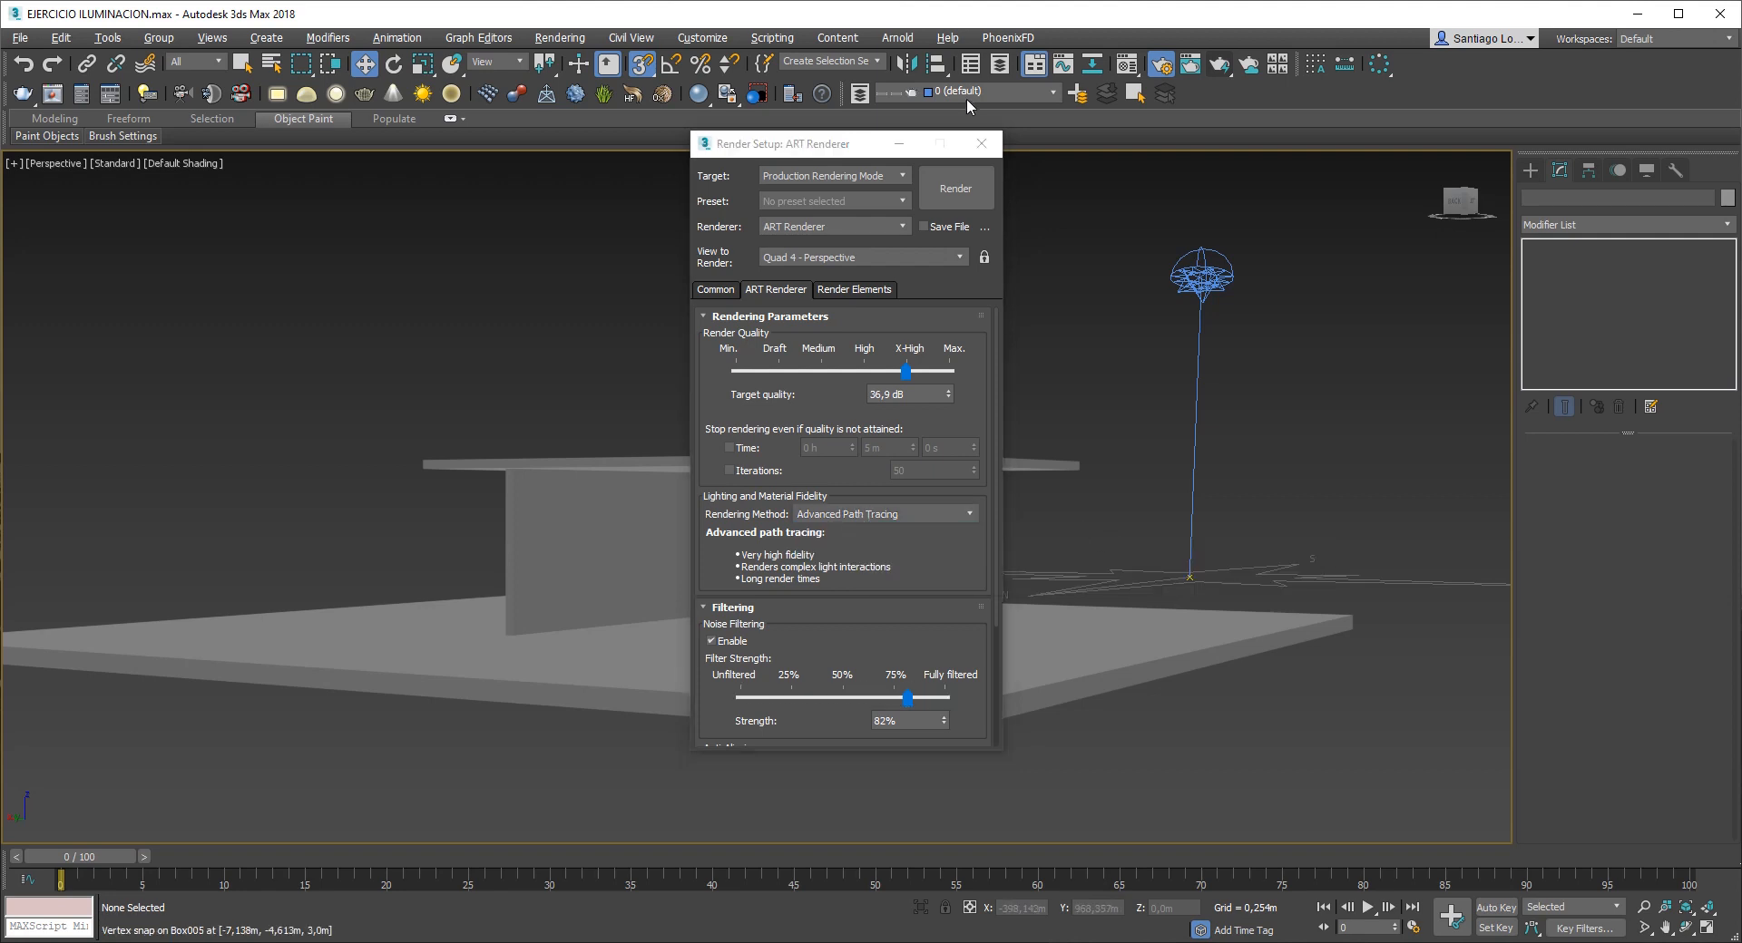
- Switch the production renderer to V-Ray Adv 3.60.03
{"action": "left_click", "coordinate": [894, 226]}
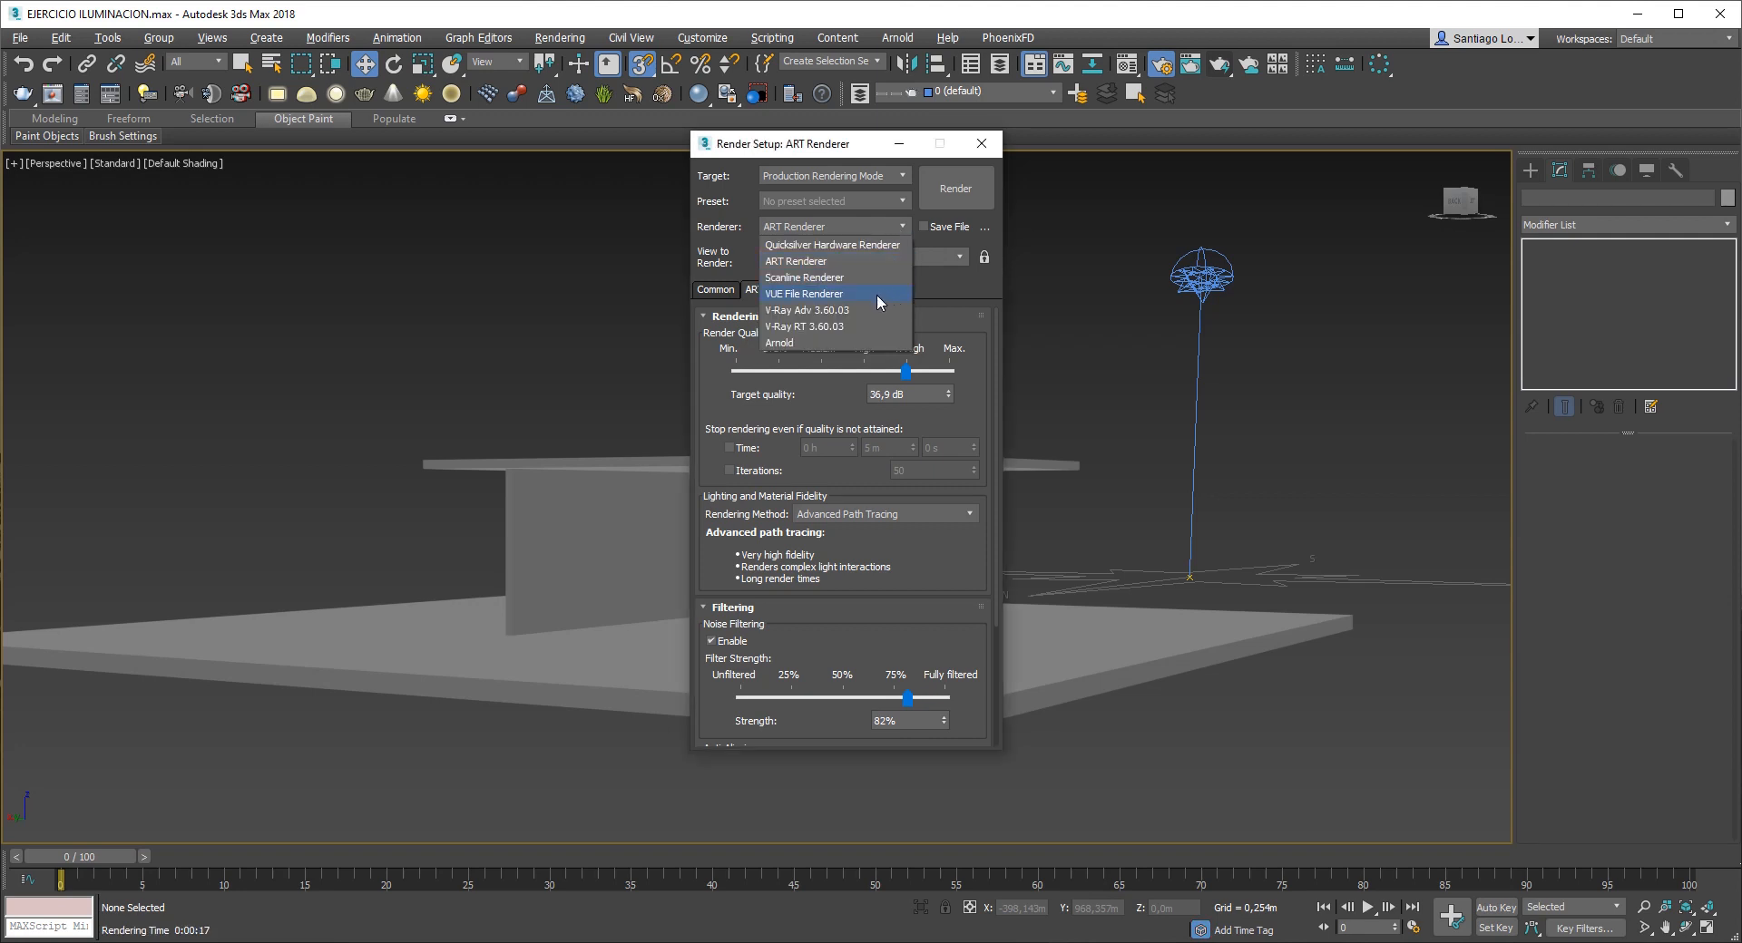
{"action": "left_click", "coordinate": [844, 310]}
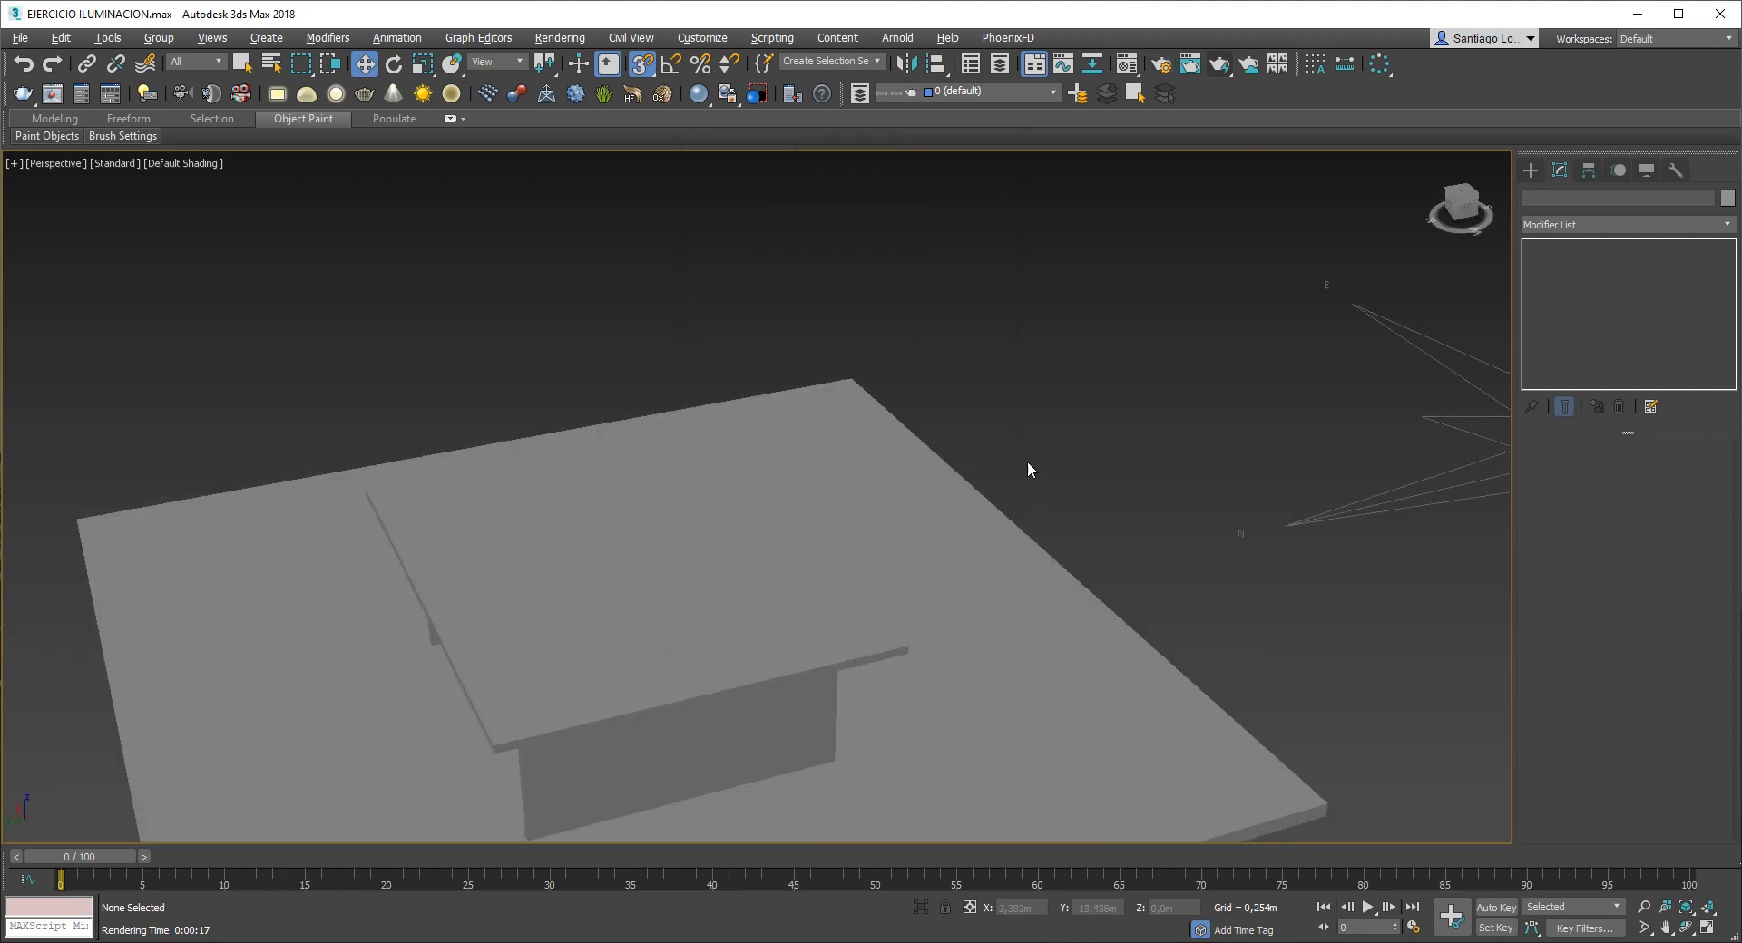
- Change the Daylight system's sunlight to VRaySun and replace the existing environment map with a VRaySky map
{"action": "scroll", "coordinate": [778, 453], "scroll_direction": "down", "scroll_amount": 4}
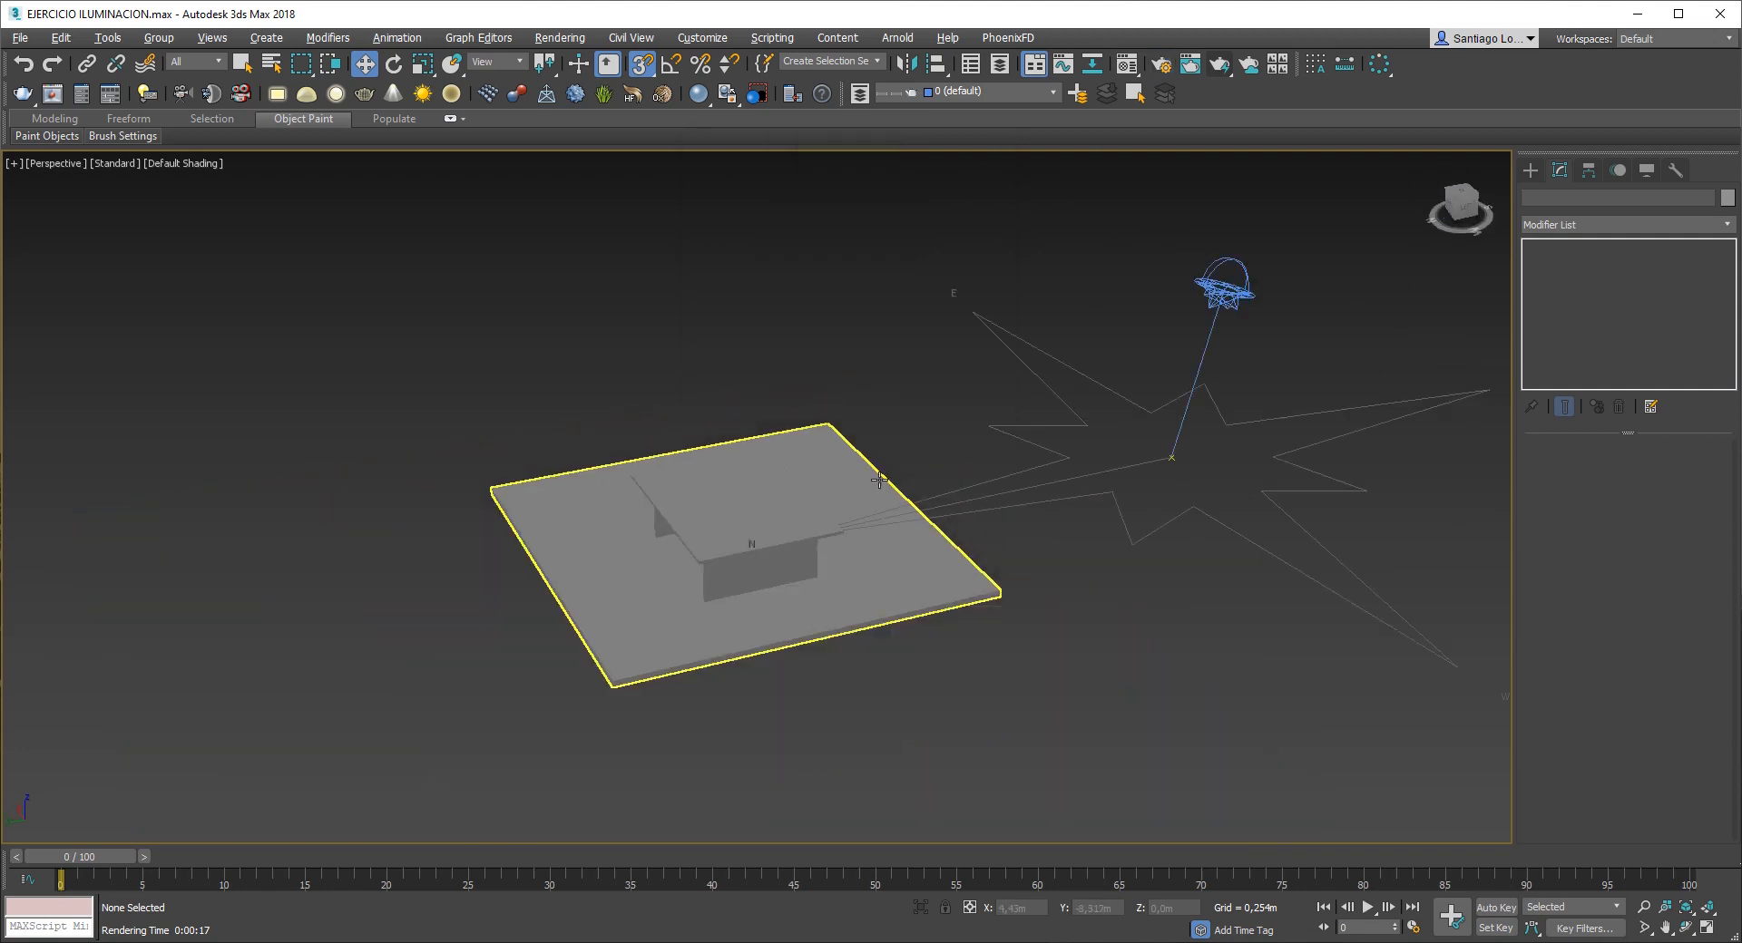
{"action": "middle_click_drag", "start_coordinate": [959, 492], "coordinate": [929, 439]}
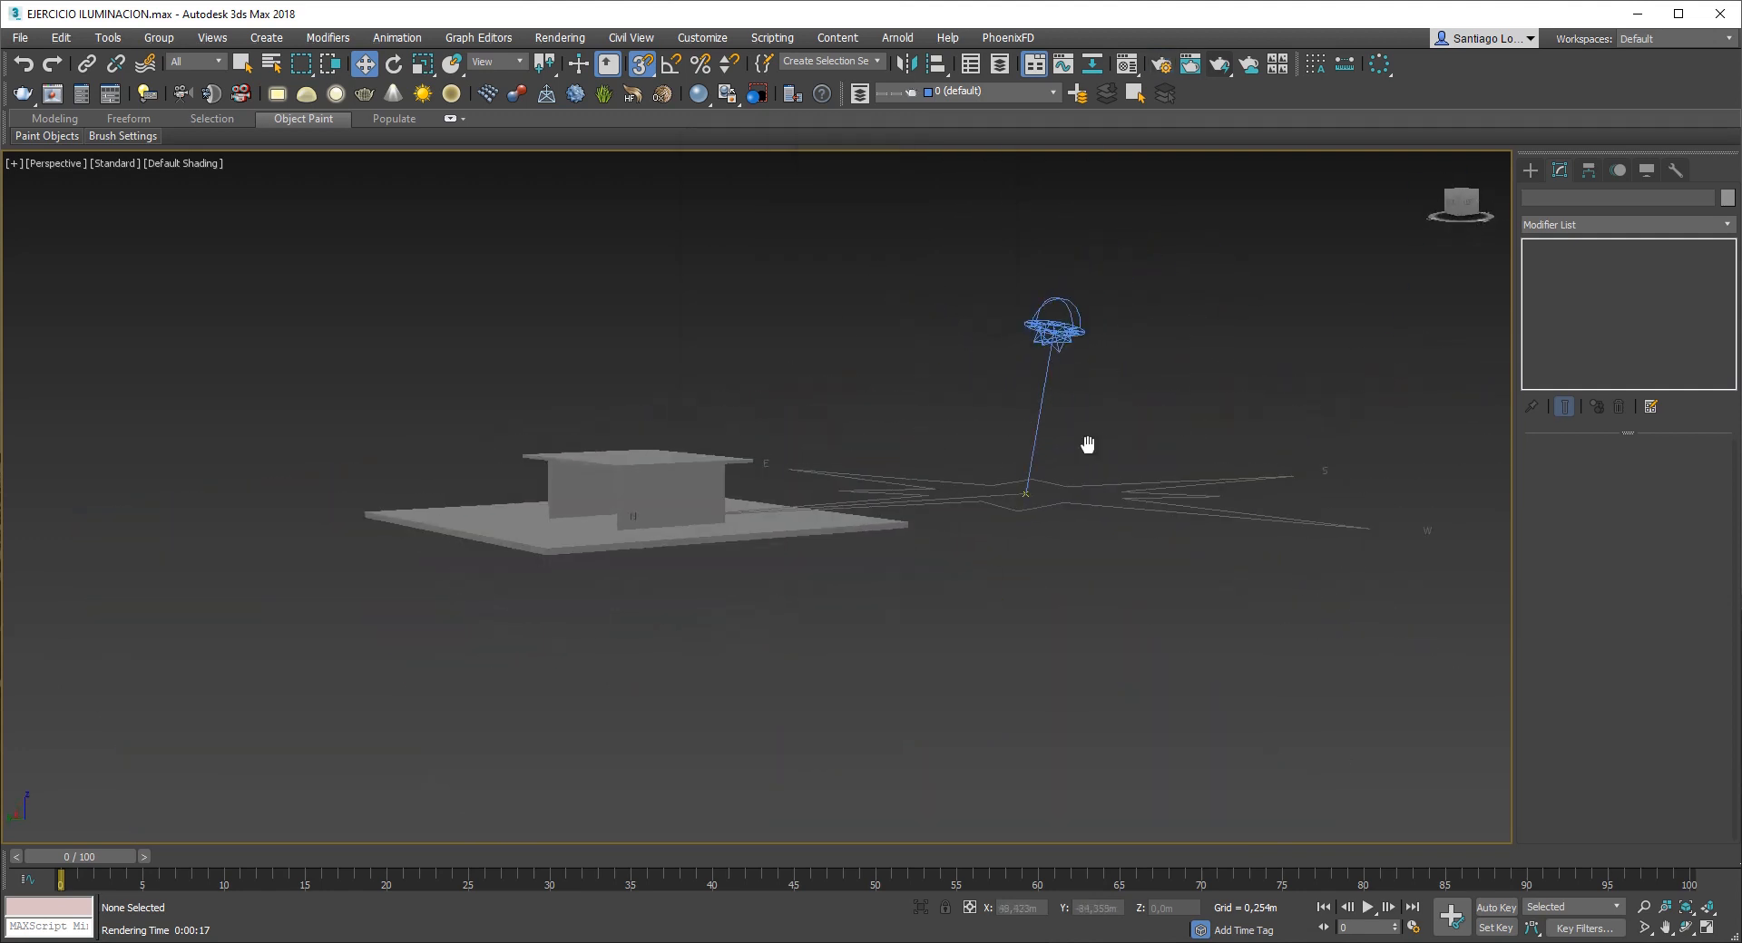
{"action": "middle_click_drag", "start_coordinate": [1089, 442], "coordinate": [1051, 482]}
{"action": "left_click", "coordinate": [1043, 529]}
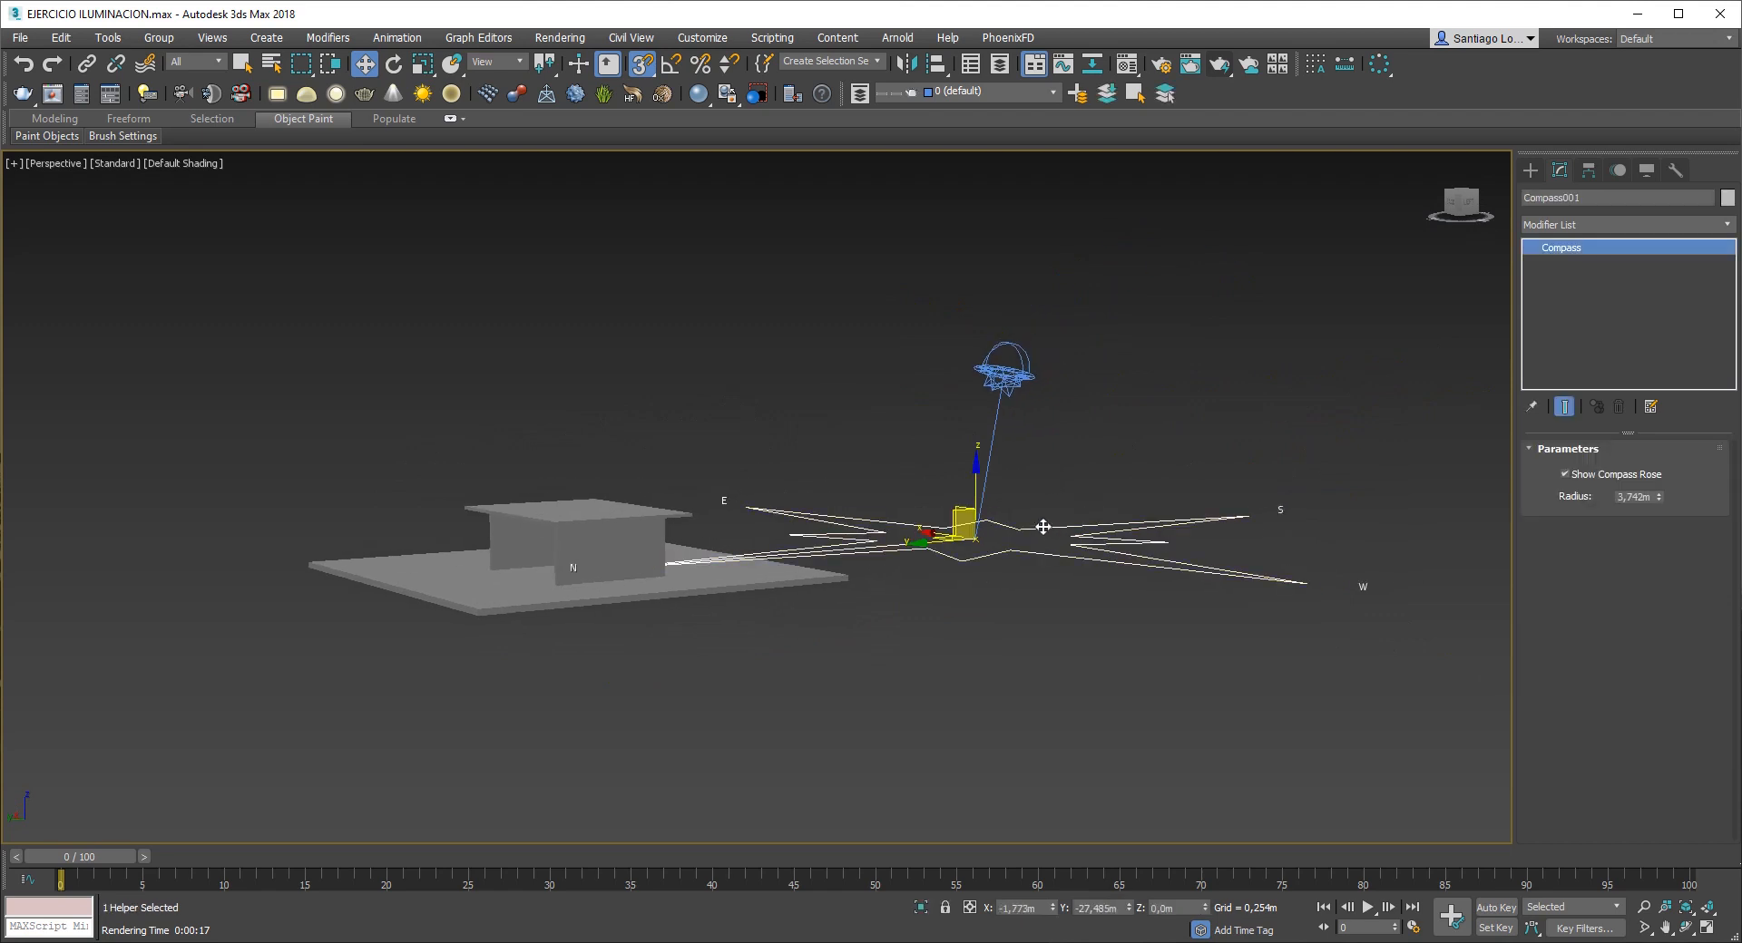
{"action": "left_click", "coordinate": [1025, 404]}
{"action": "left_click", "coordinate": [1009, 370]}
{"action": "middle_click_drag", "start_coordinate": [1059, 430], "coordinate": [981, 460]}
{"action": "left_click", "coordinate": [981, 458]}
{"action": "left_click", "coordinate": [943, 404]}
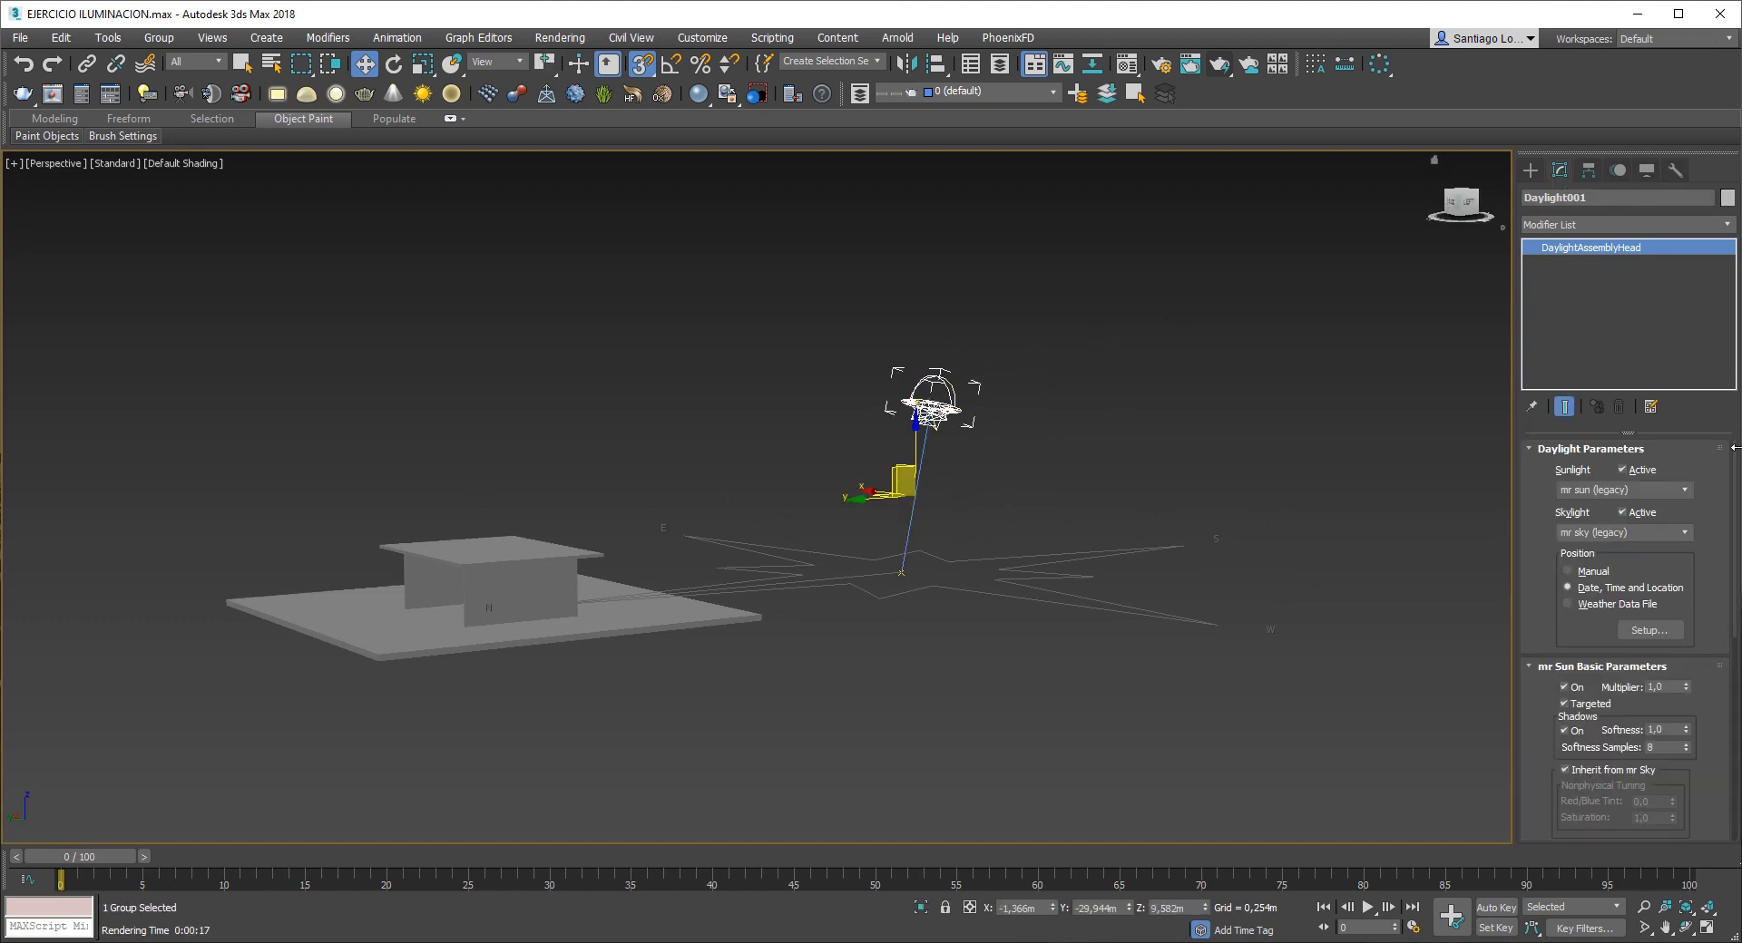
{"action": "left_click", "coordinate": [1685, 492]}
{"action": "left_click", "coordinate": [1607, 556]}
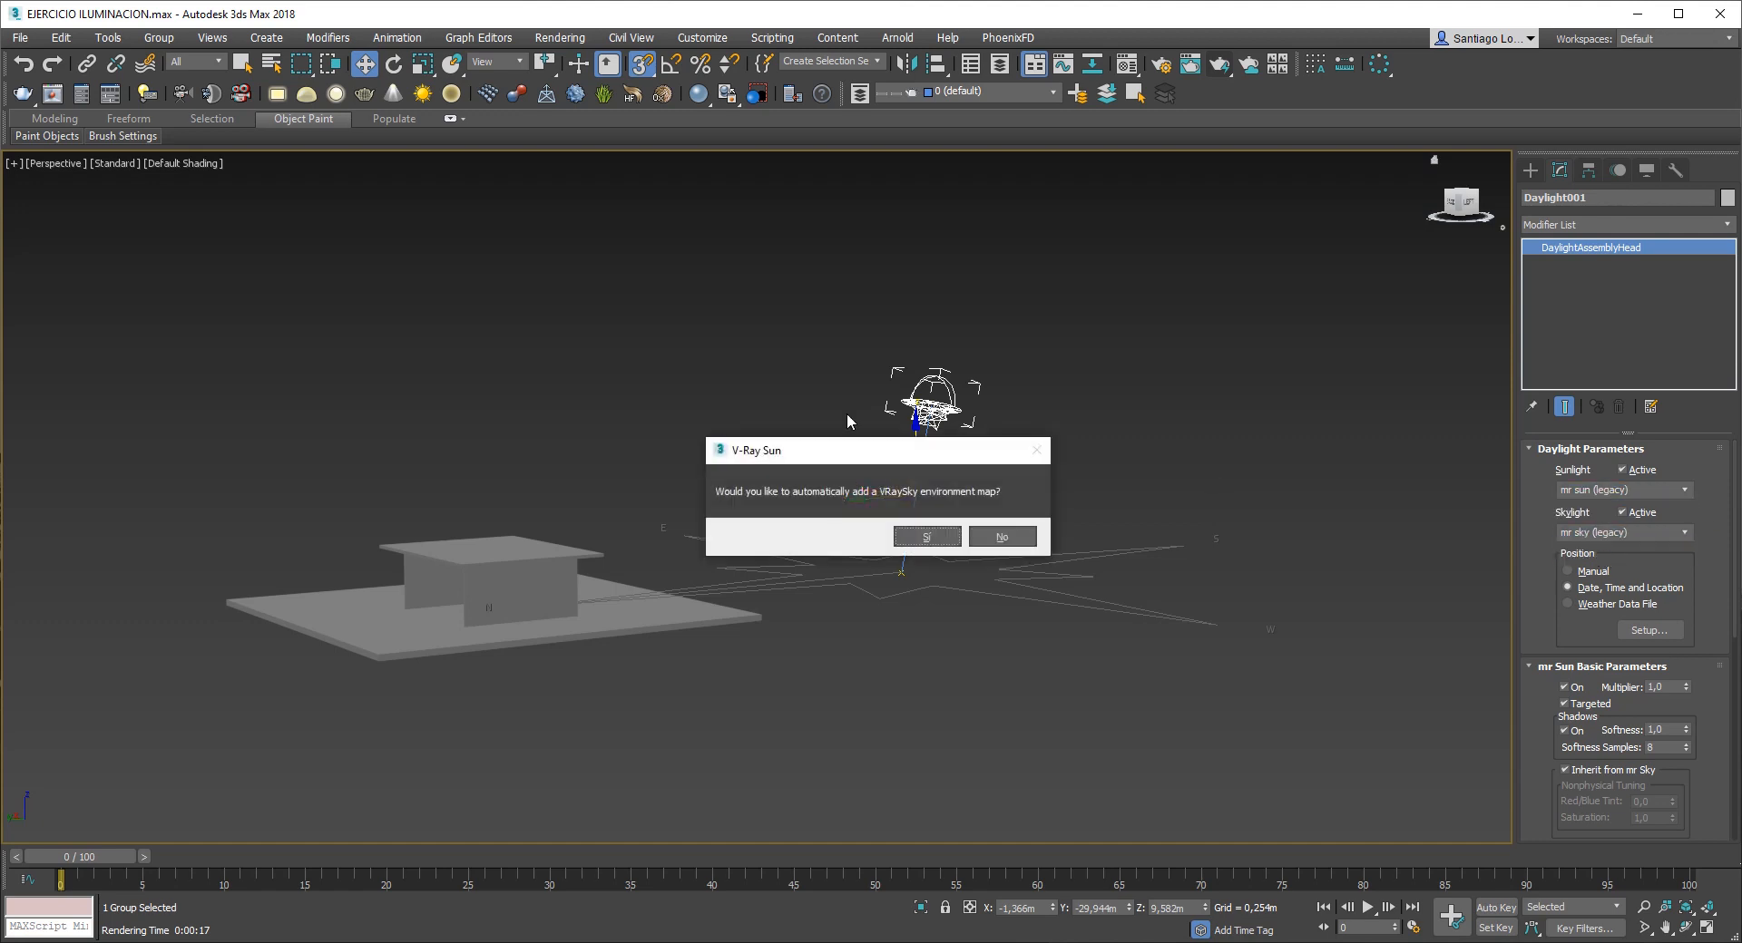
{"action": "left_click", "coordinate": [928, 541]}
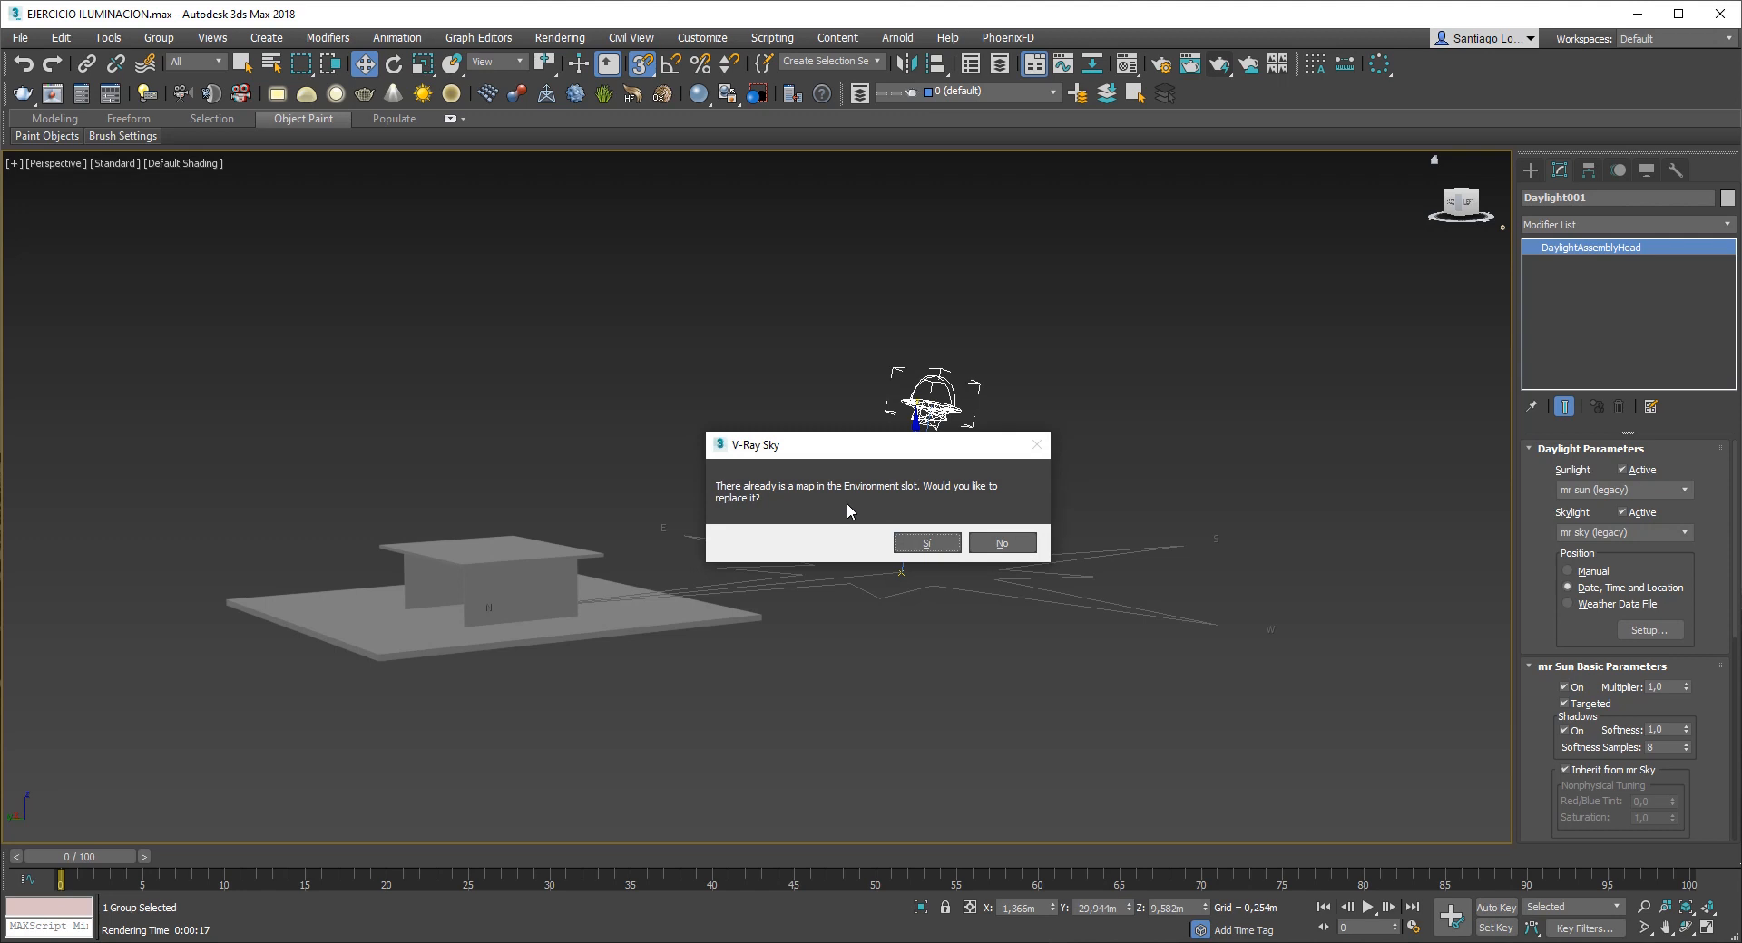
{"action": "left_click", "coordinate": [933, 543]}
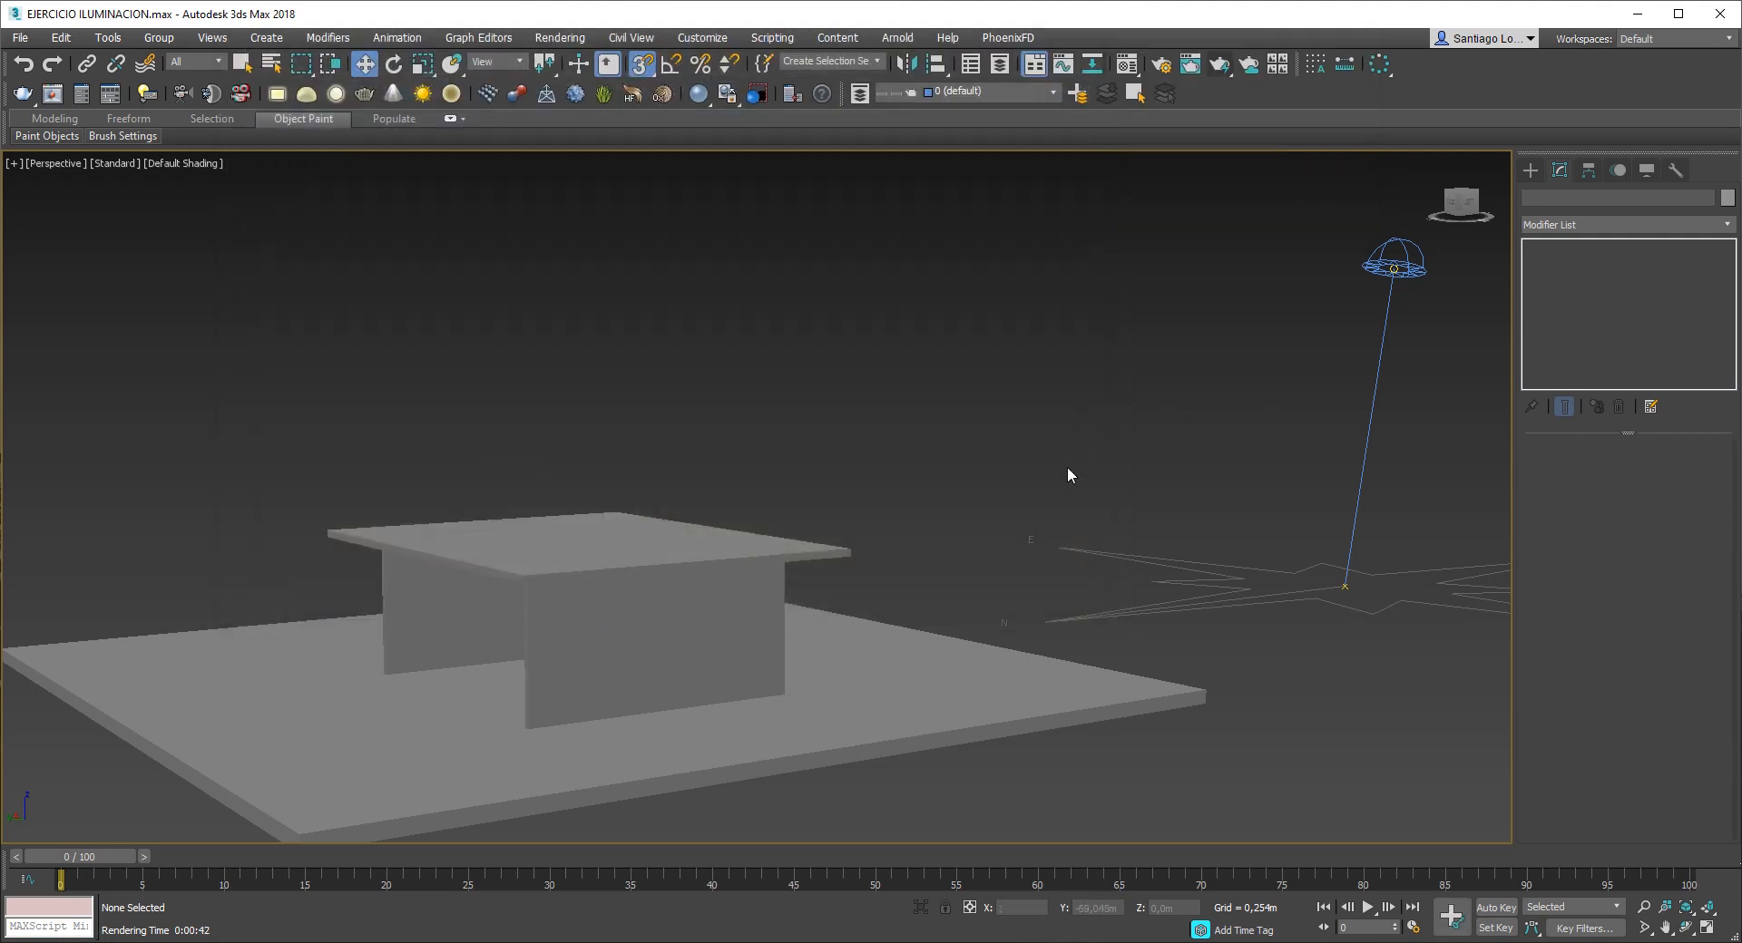
- Rotate the Daylight system's compass about its vertical axis to a north direction of about 52 degrees
{"action": "scroll", "coordinate": [1013, 497], "scroll_direction": "down", "scroll_amount": 3}
{"action": "middle_click_drag", "start_coordinate": [1012, 497], "coordinate": [920, 471], "text": "alt"}
{"action": "scroll", "coordinate": [934, 516], "scroll_direction": "down", "scroll_amount": 3}
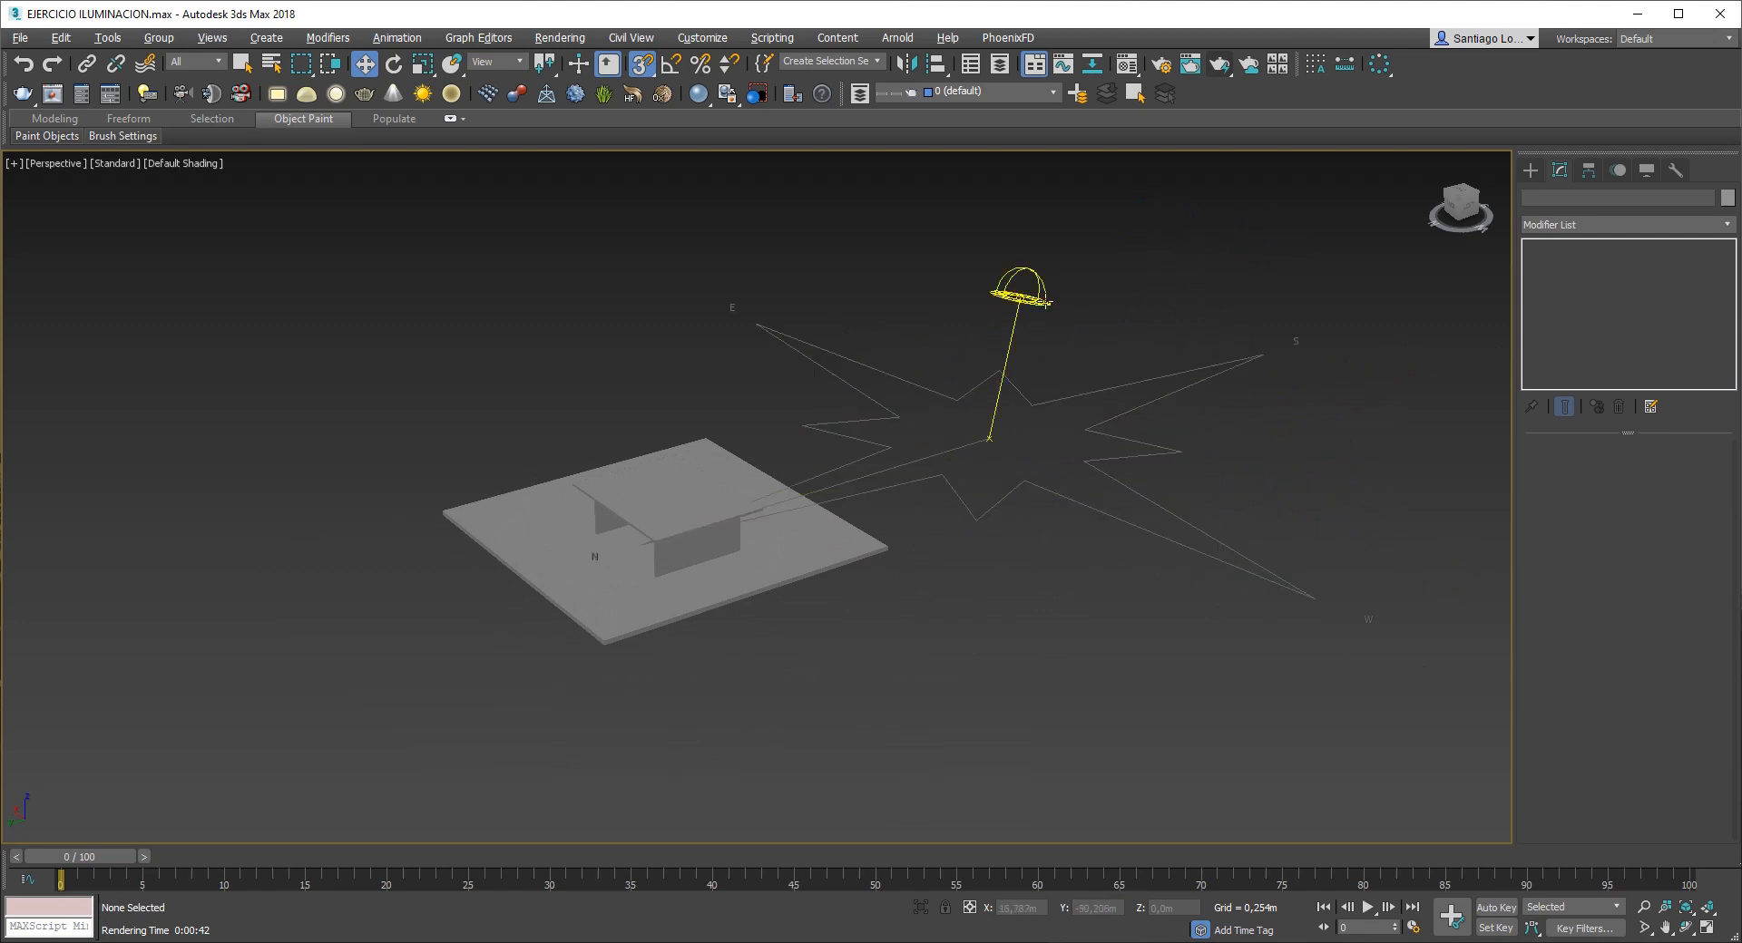
{"action": "left_click", "coordinate": [1086, 395]}
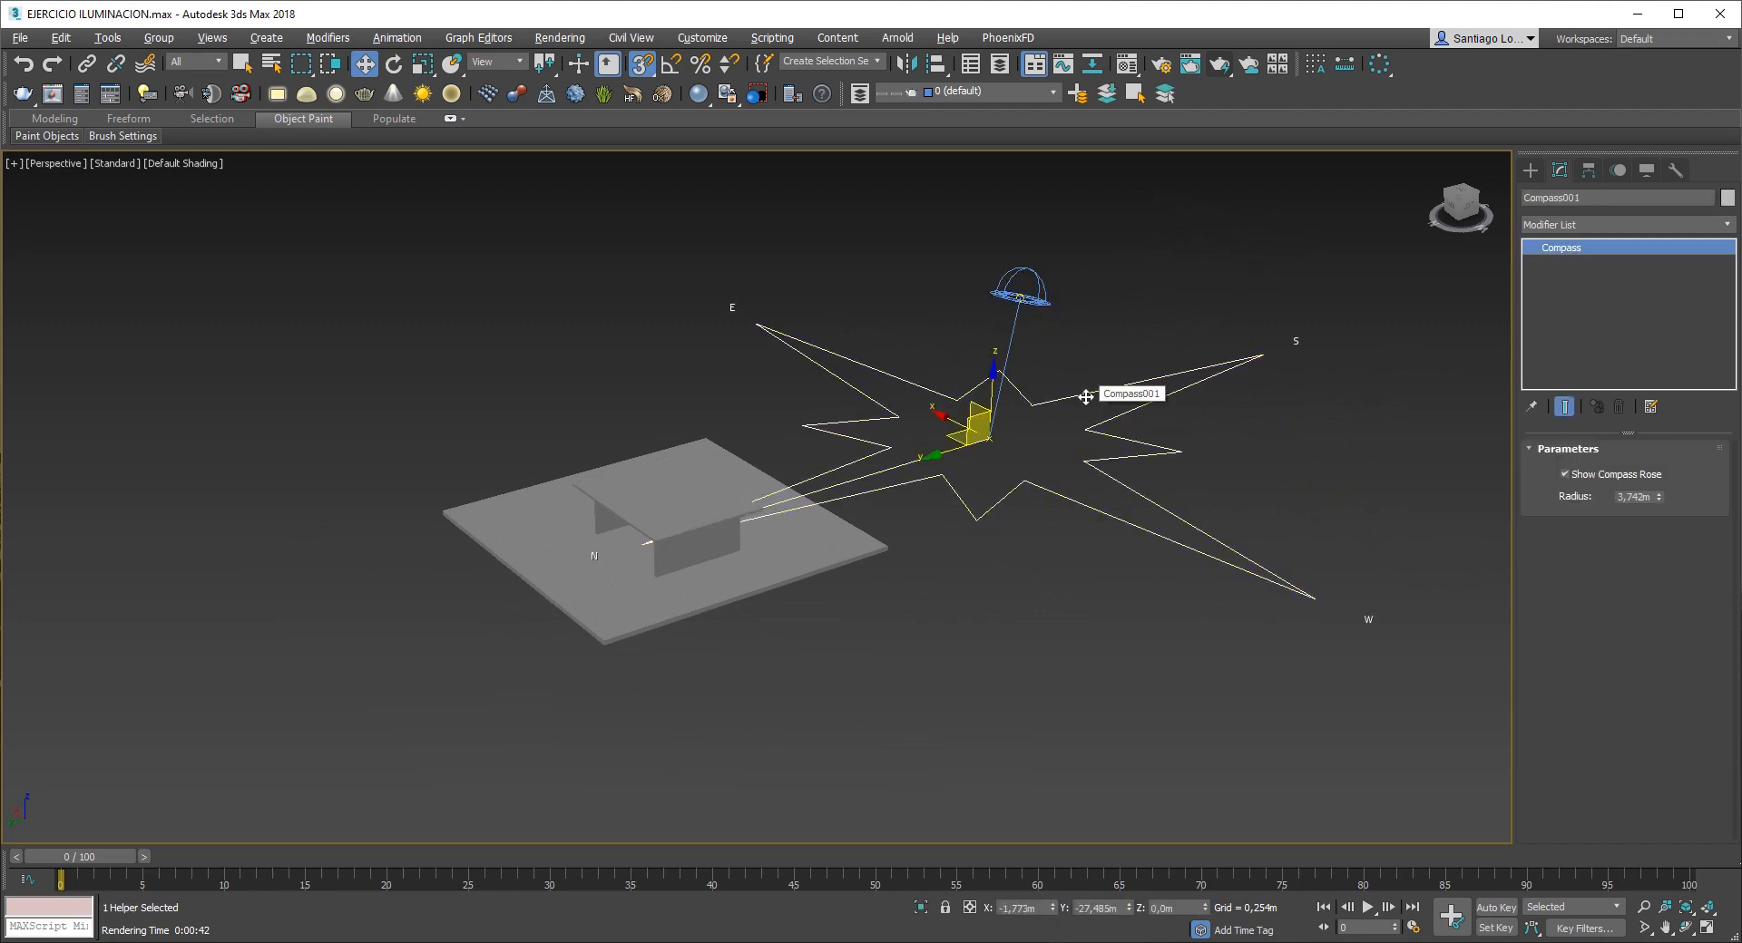
{"action": "key", "text": "e"}
{"action": "left_click_drag", "start_coordinate": [998, 465], "coordinate": [881, 456]}
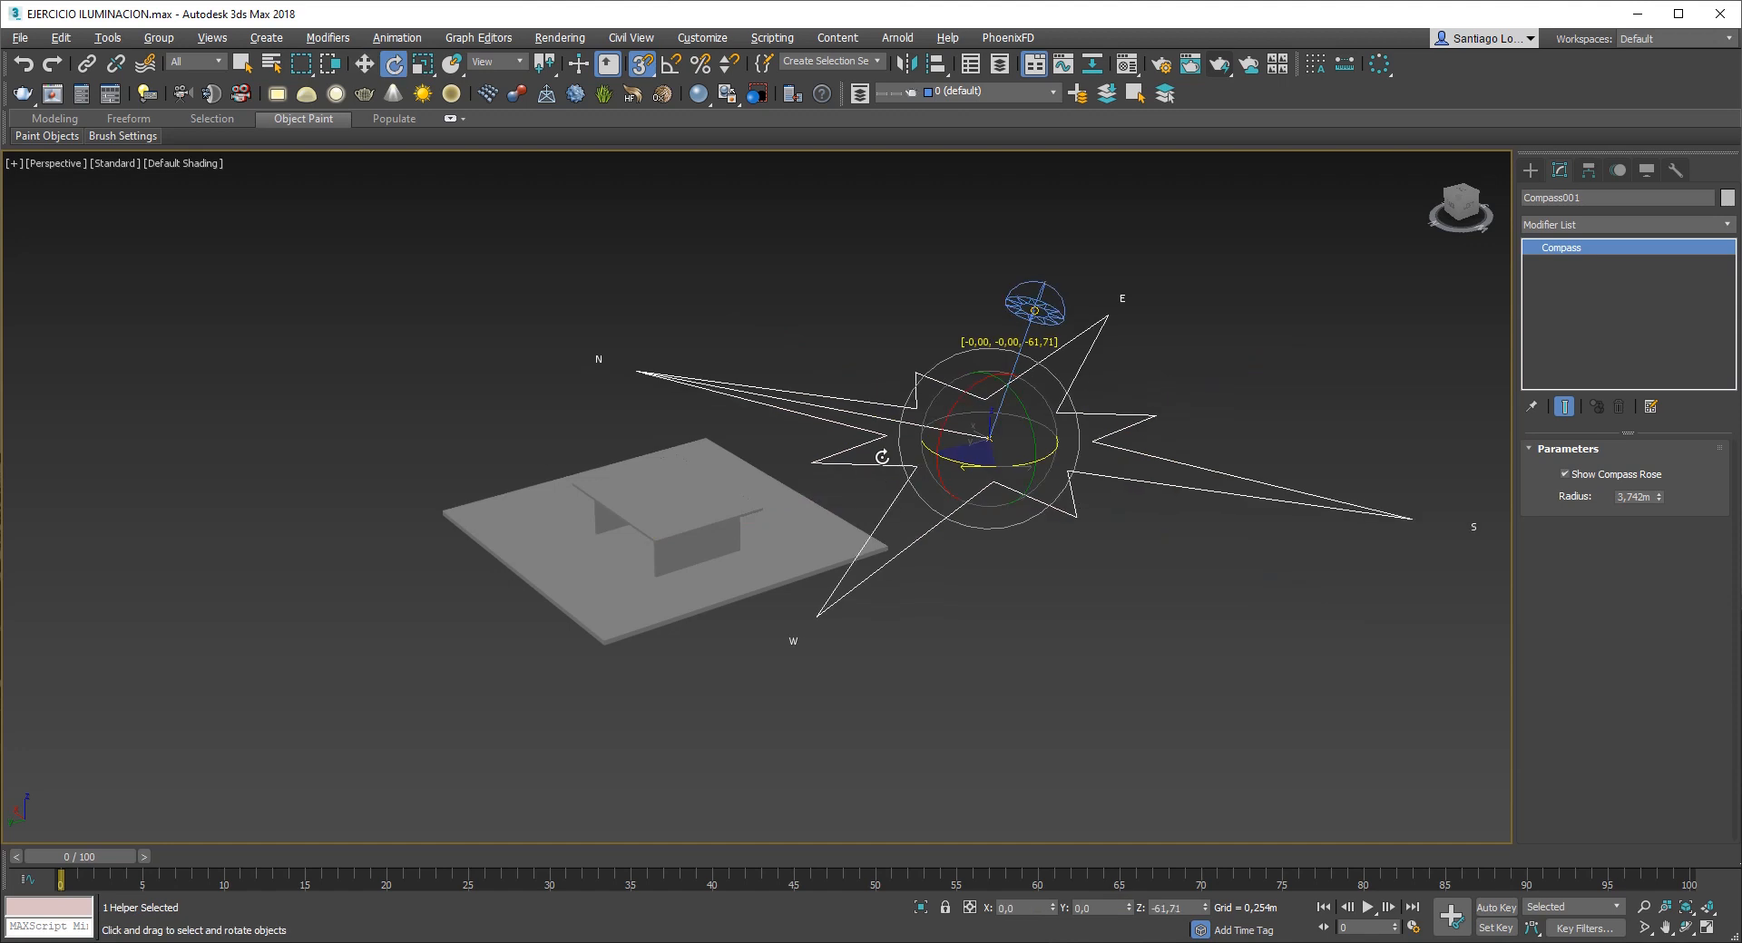
{"action": "left_click_drag", "start_coordinate": [881, 456], "coordinate": [884, 505]}
{"action": "left_click", "coordinate": [884, 504]}
- Set the Daylight system's time to 15:04 on 17 August 2020 and render the perspective view
{"action": "left_click", "coordinate": [1034, 303]}
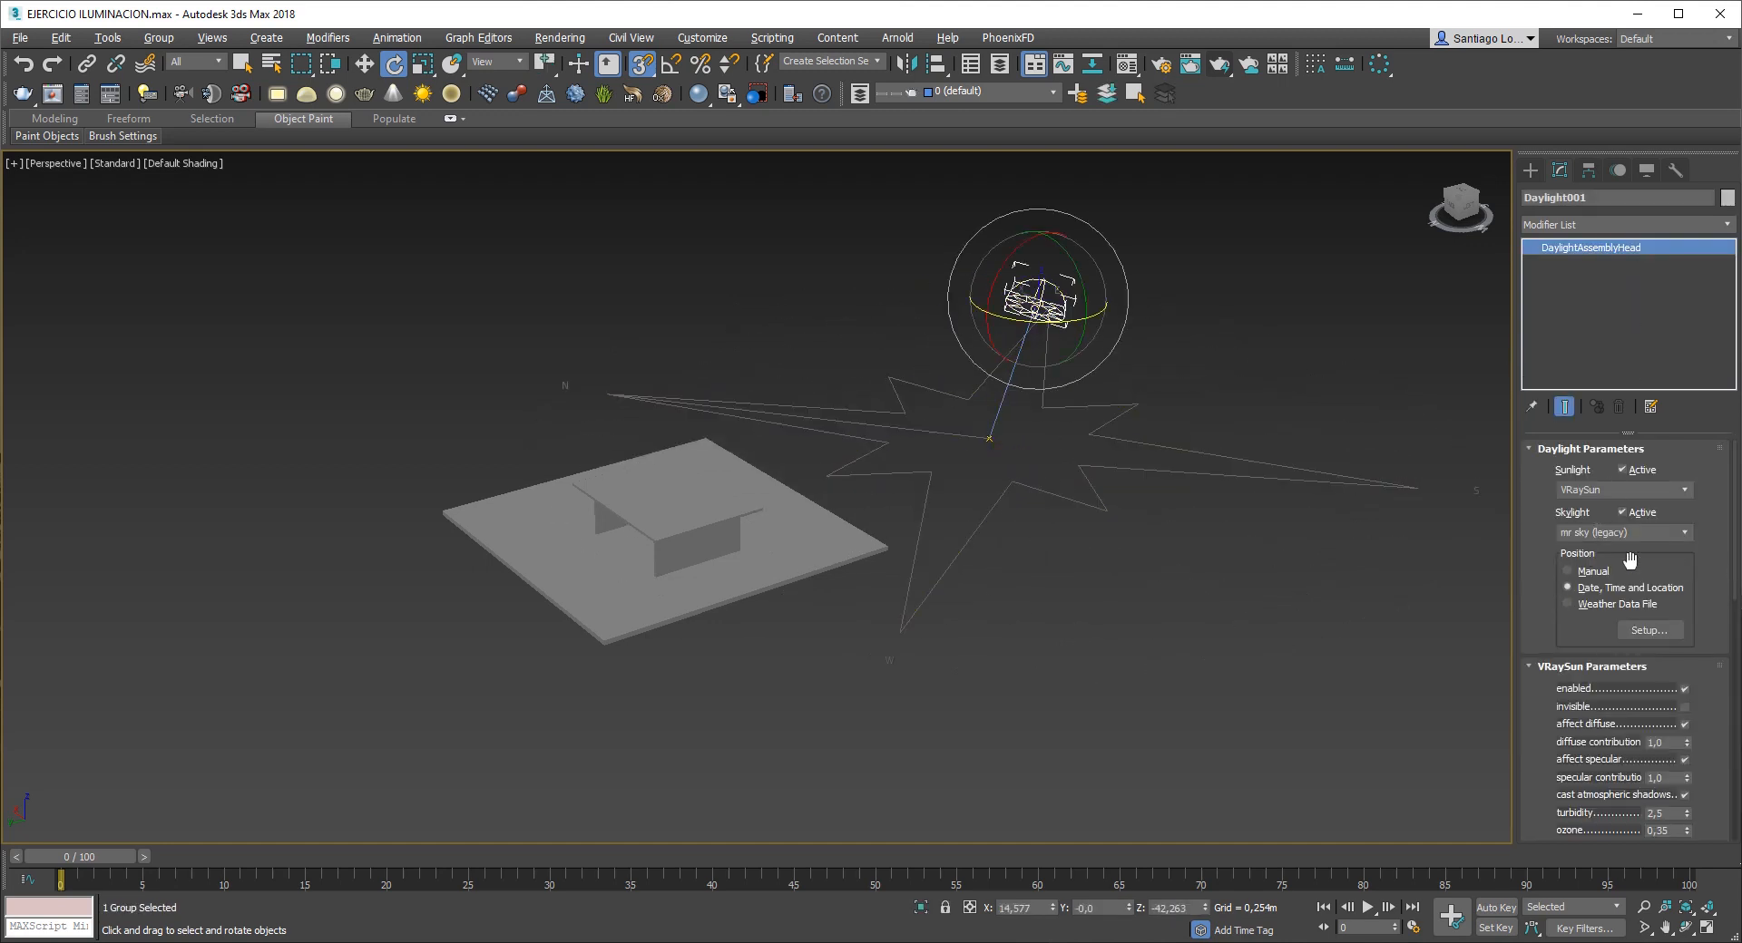
{"action": "left_click", "coordinate": [1651, 630]}
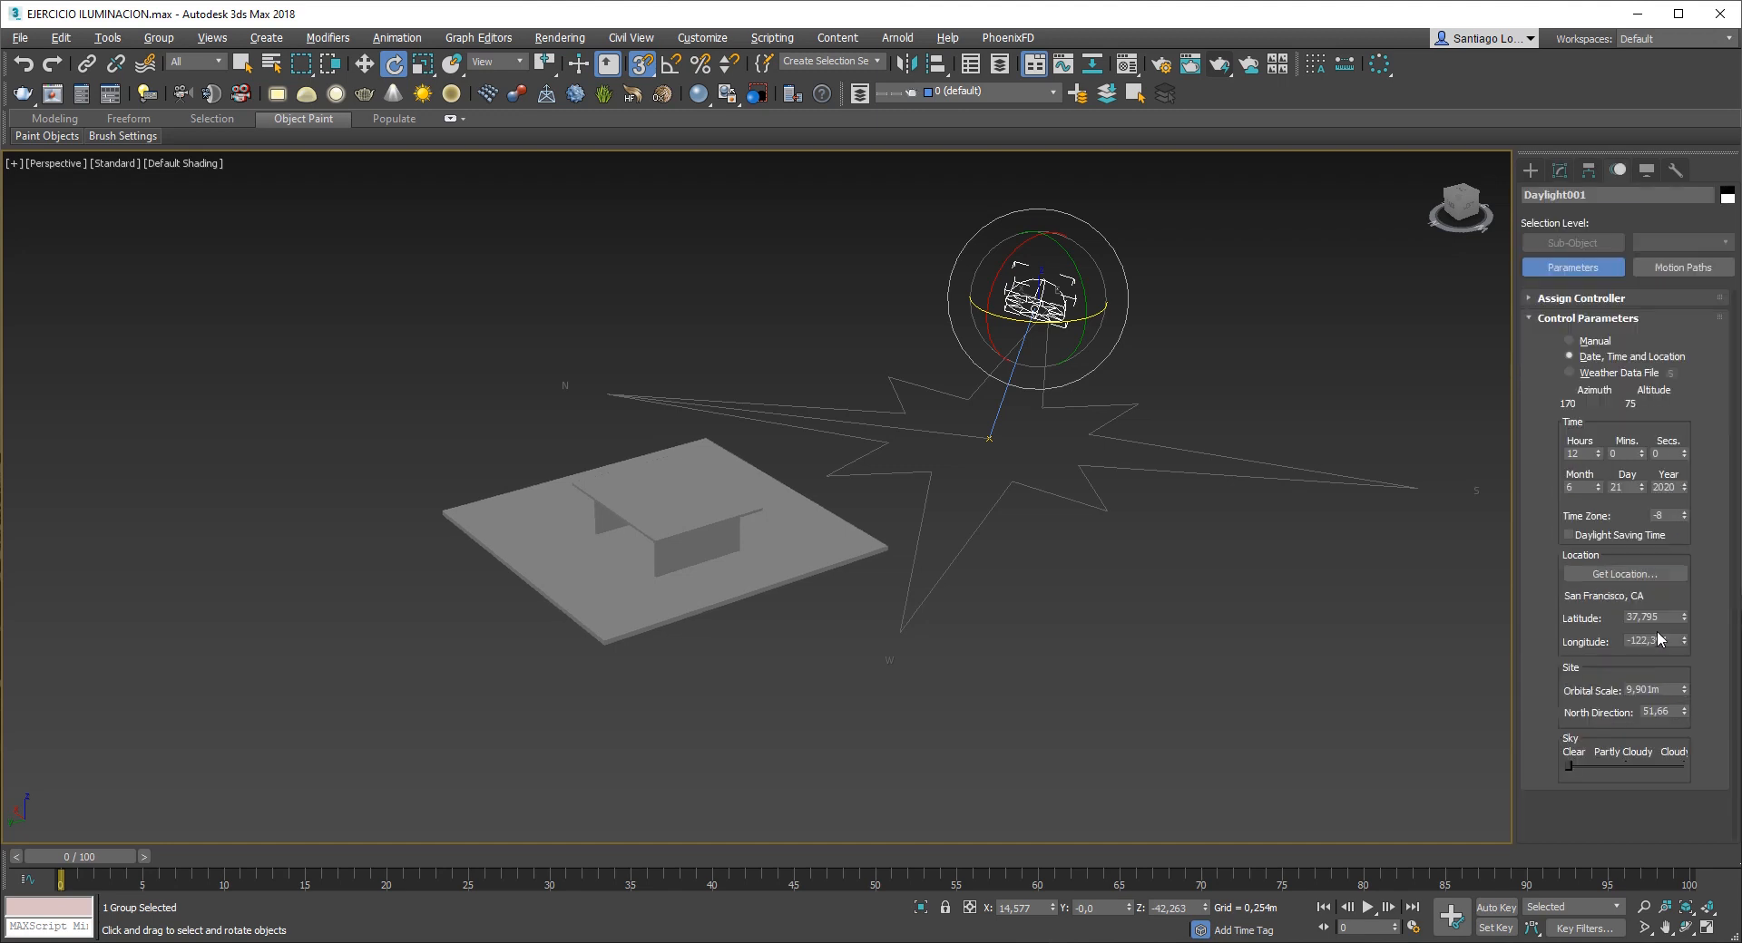
{"action": "left_click", "coordinate": [1584, 454]}
{"action": "left_click", "coordinate": [1624, 453]}
{"action": "key", "text": "Tab"}
{"action": "left_click", "coordinate": [1597, 450]}
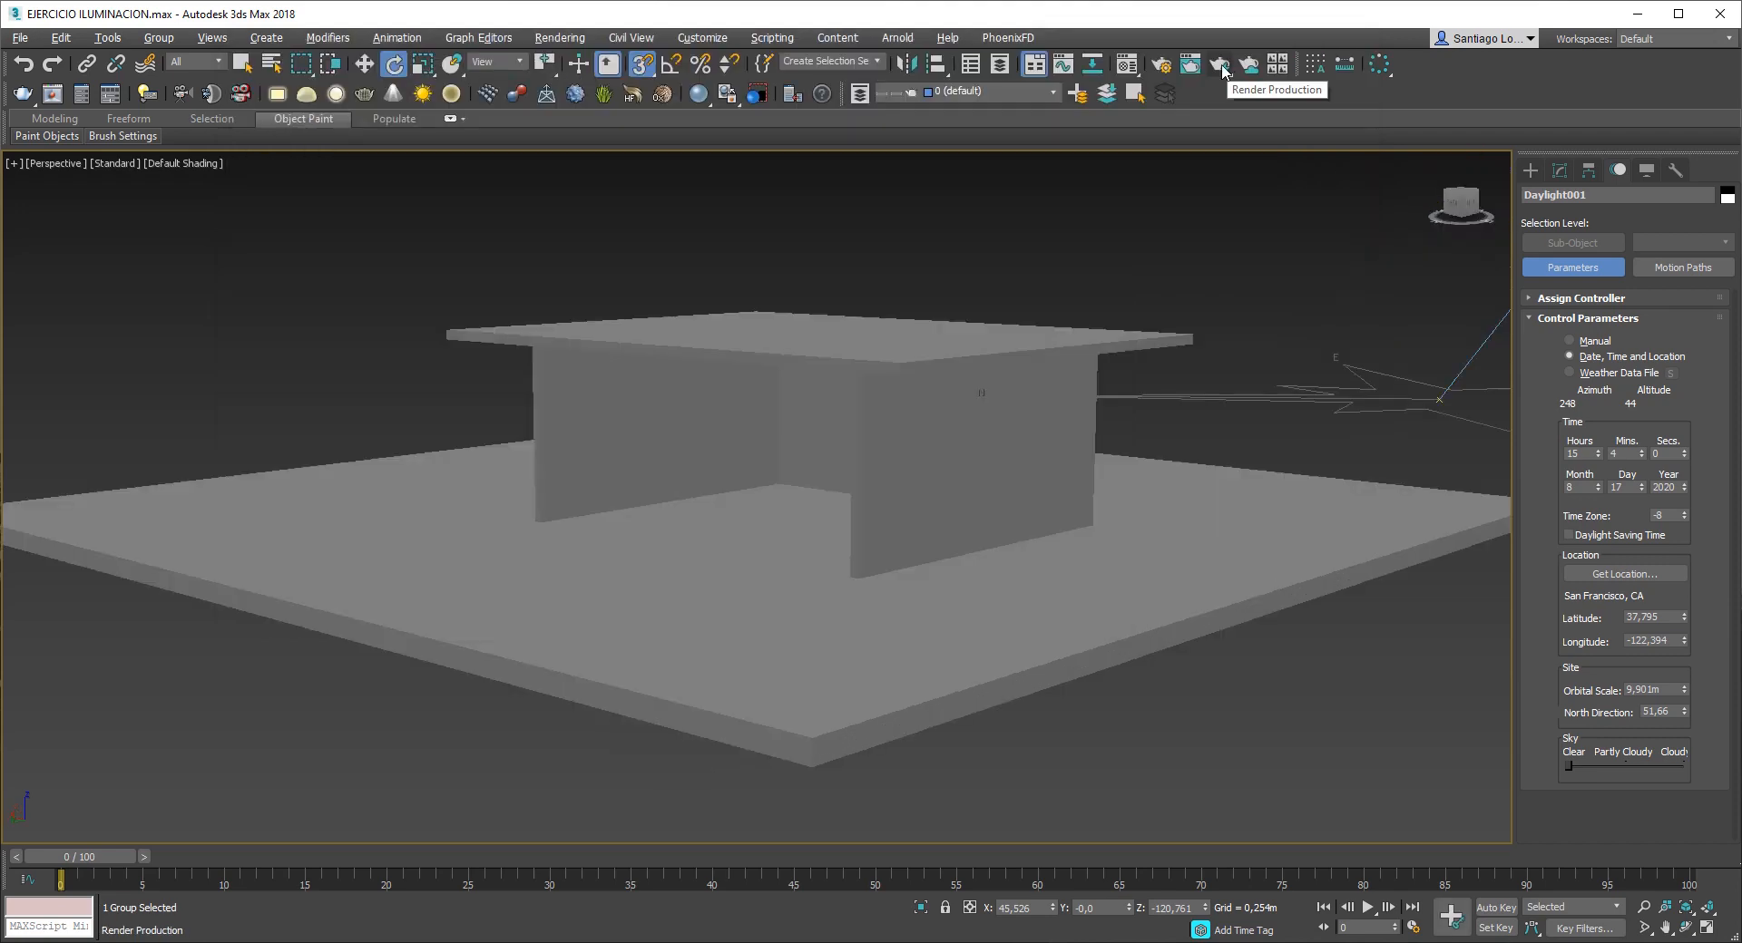
{"action": "left_click", "coordinate": [1220, 66]}
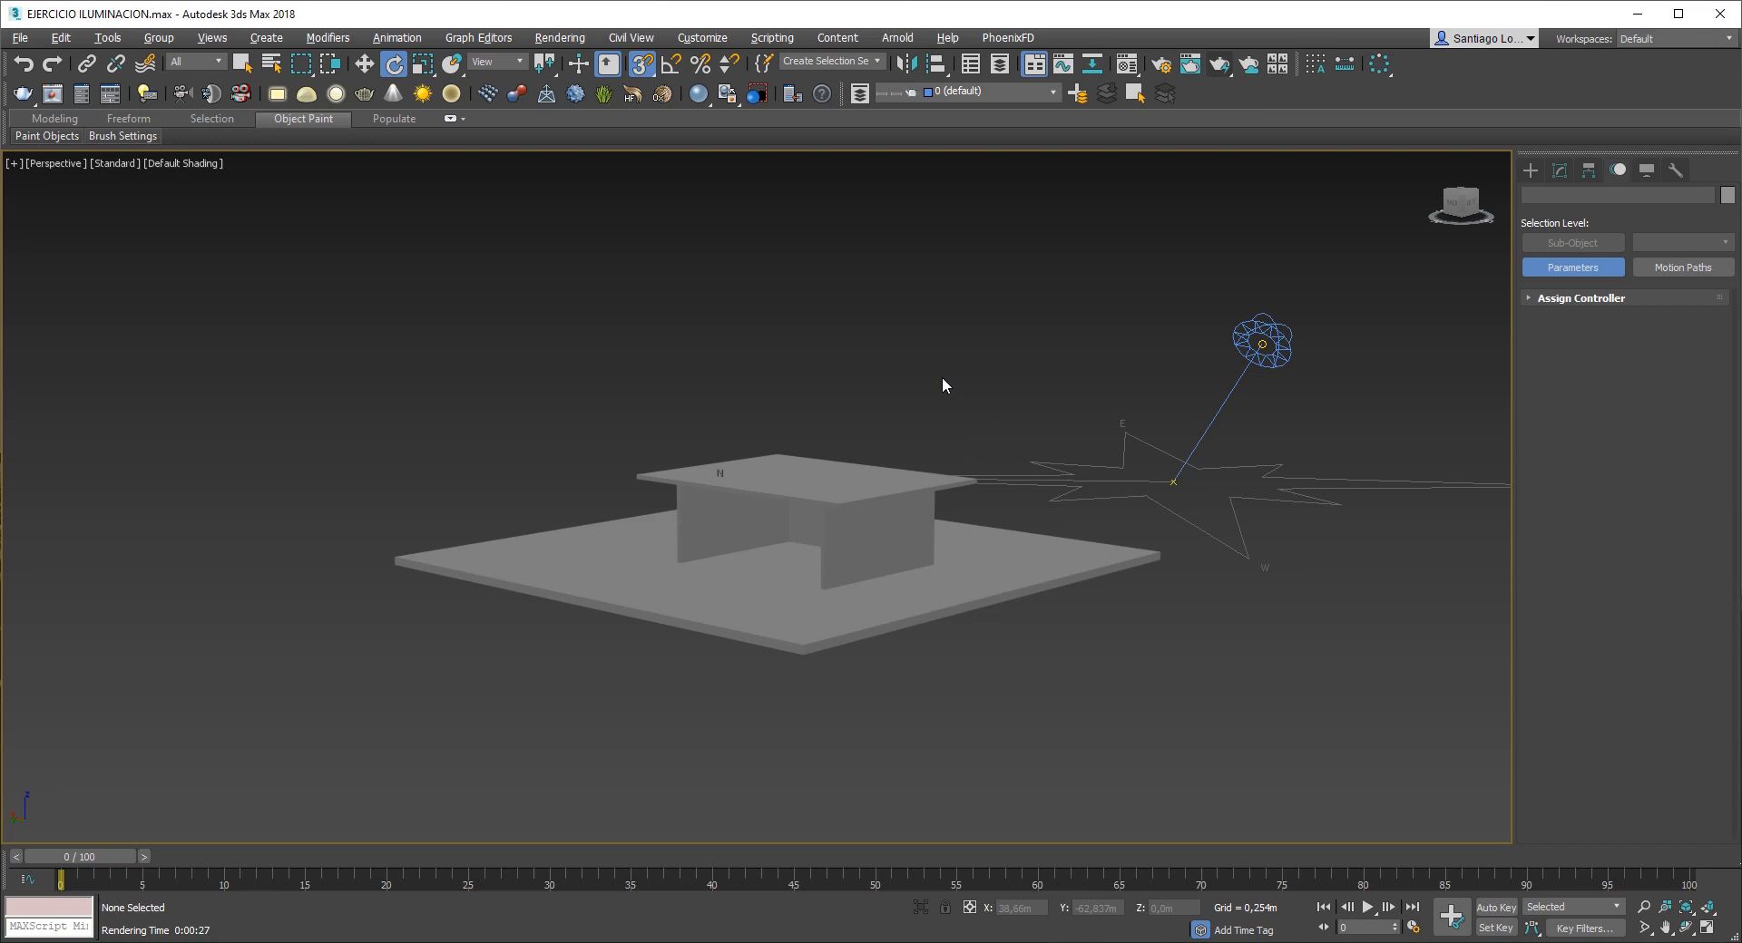
- Review the environment's exposure control settings and the V-Ray, GI, Settings and Render Elements options of the render setup
{"action": "key", "text": "8"}
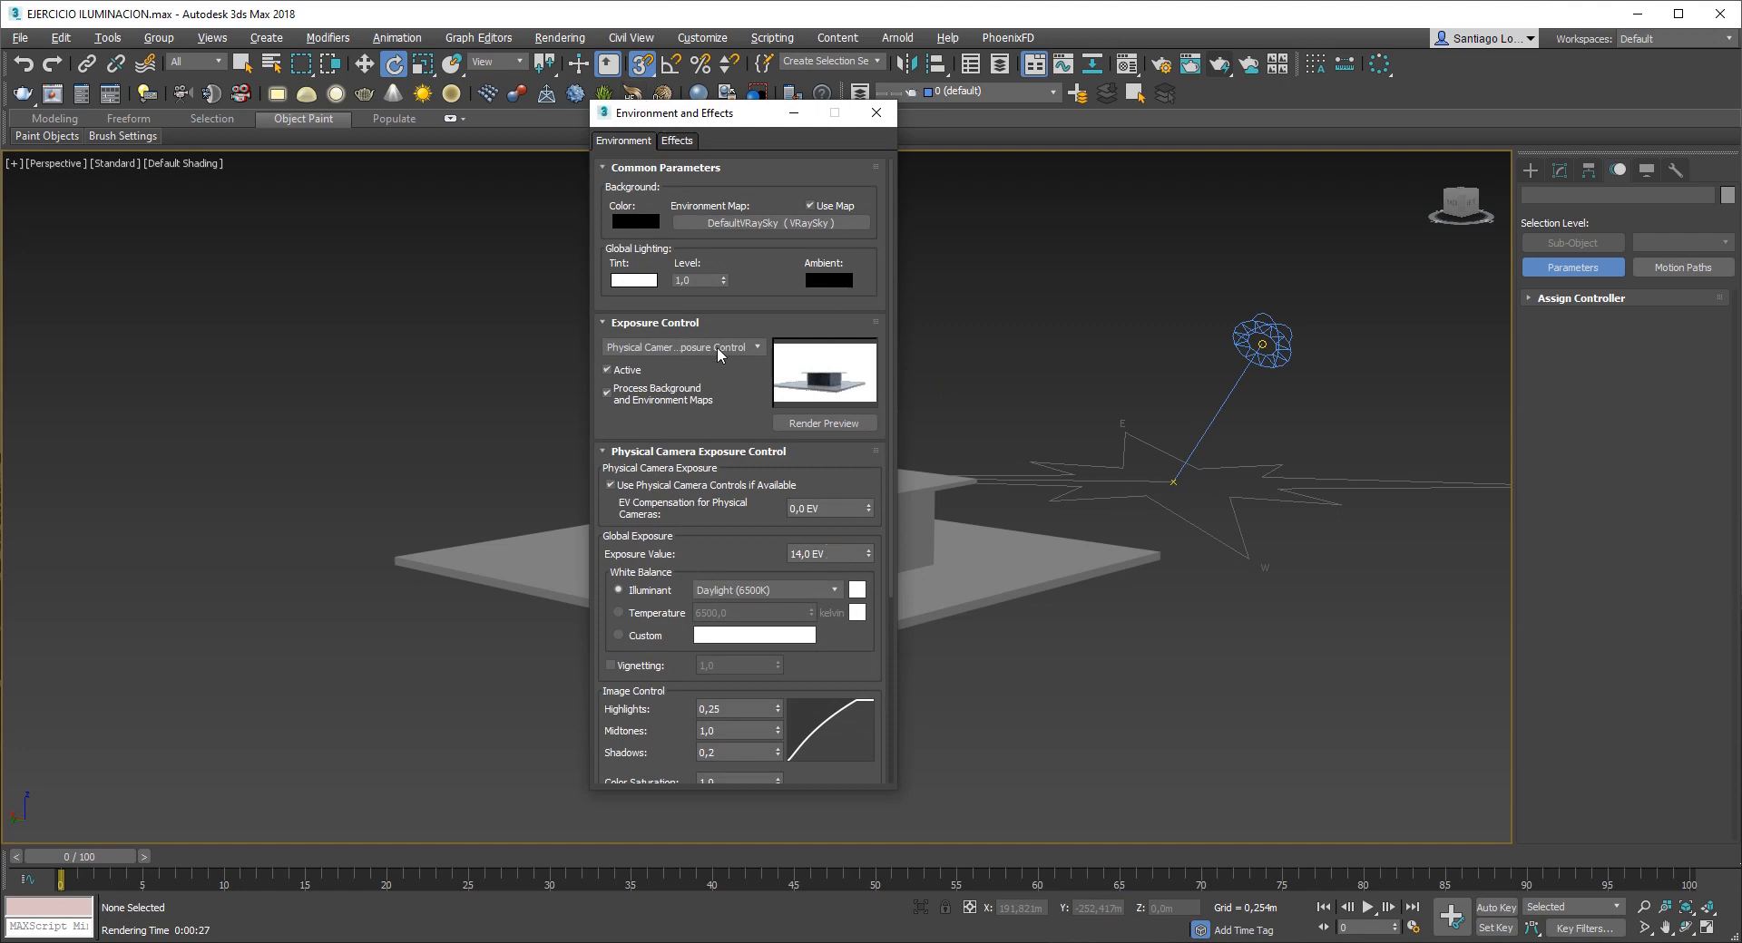
{"action": "left_click", "coordinate": [814, 553]}
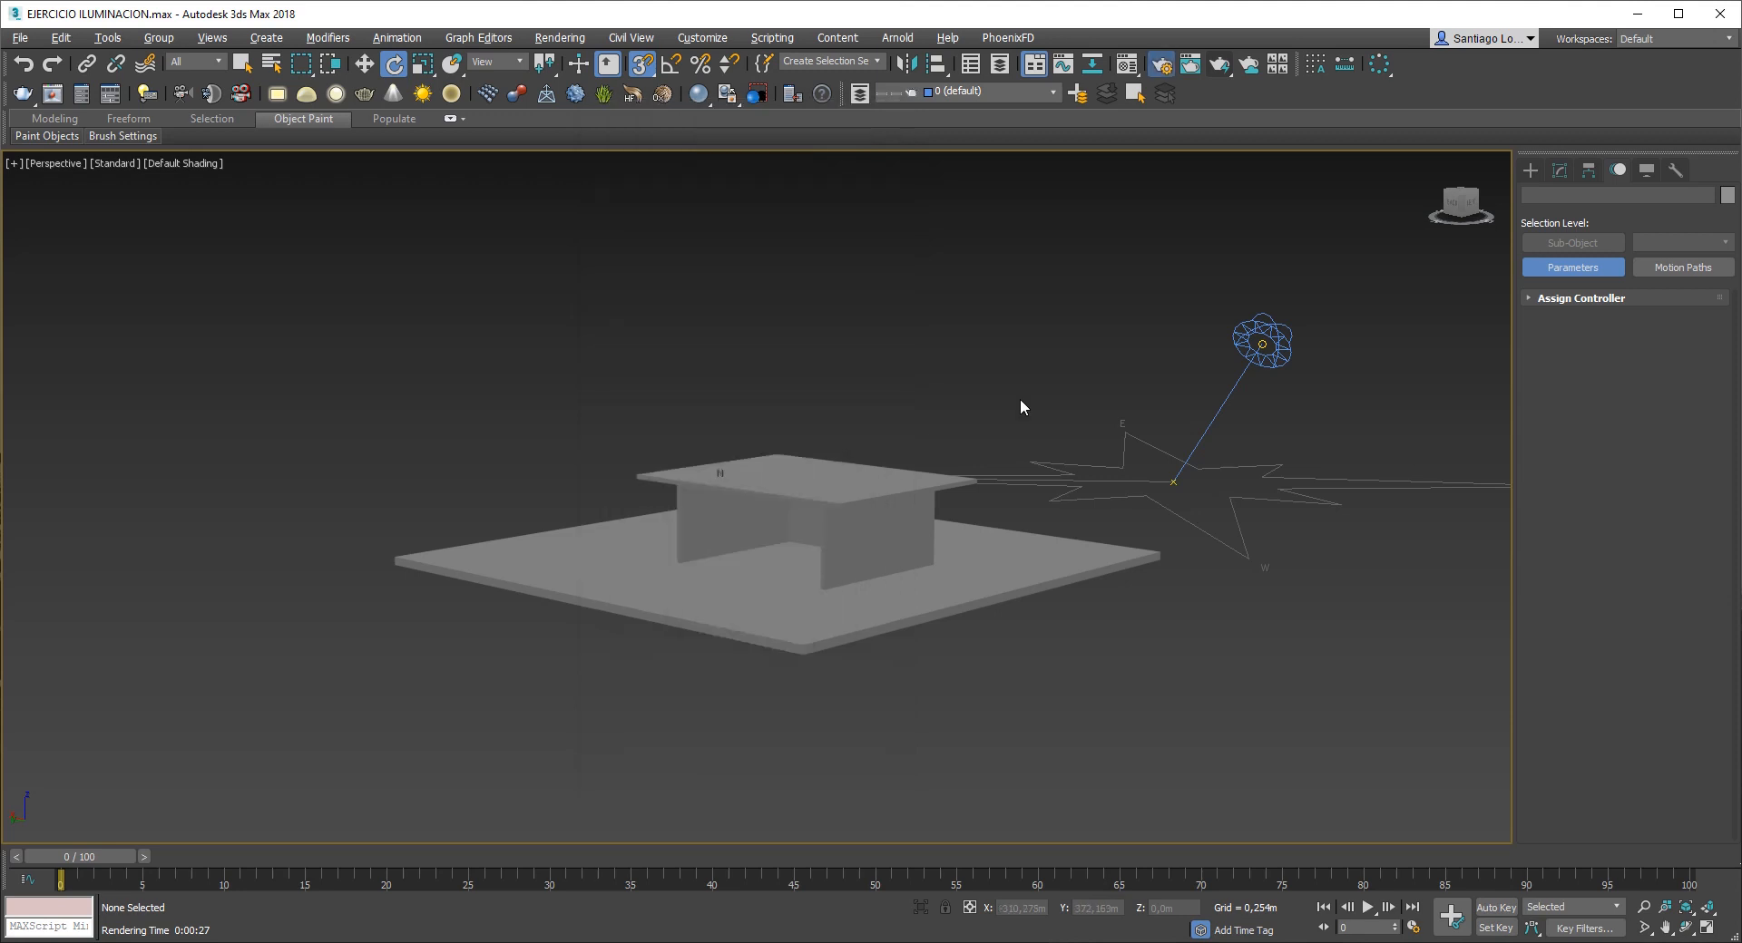
{"action": "key", "text": "F10"}
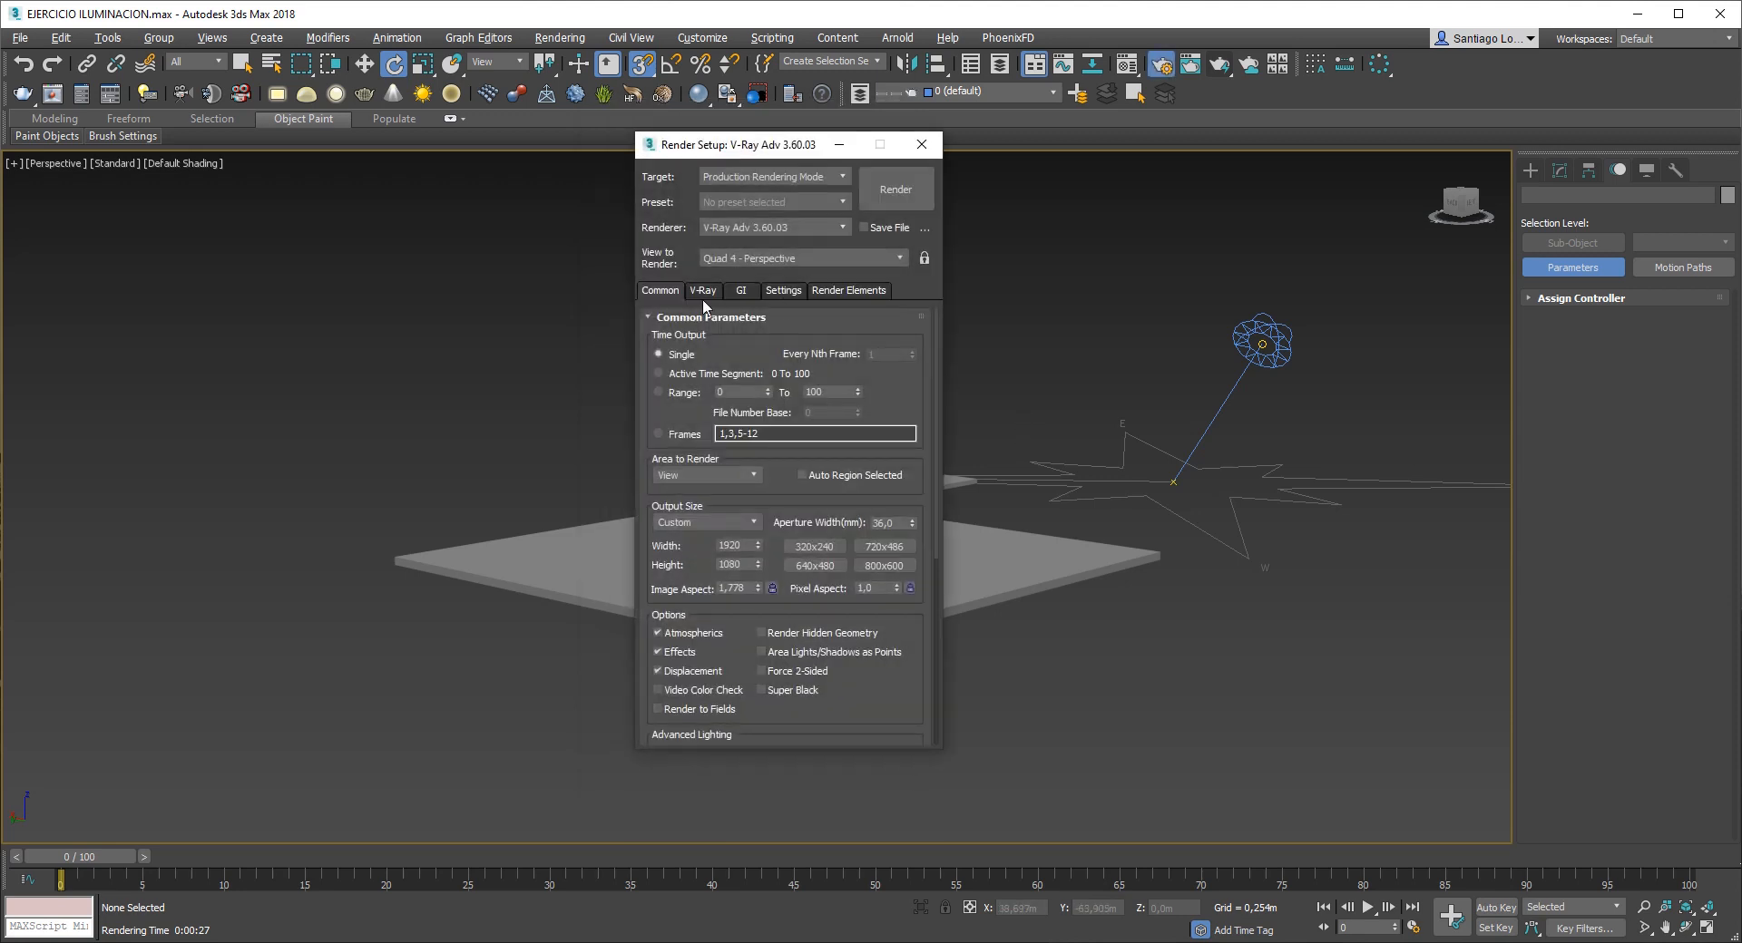
{"action": "left_click", "coordinate": [921, 144]}
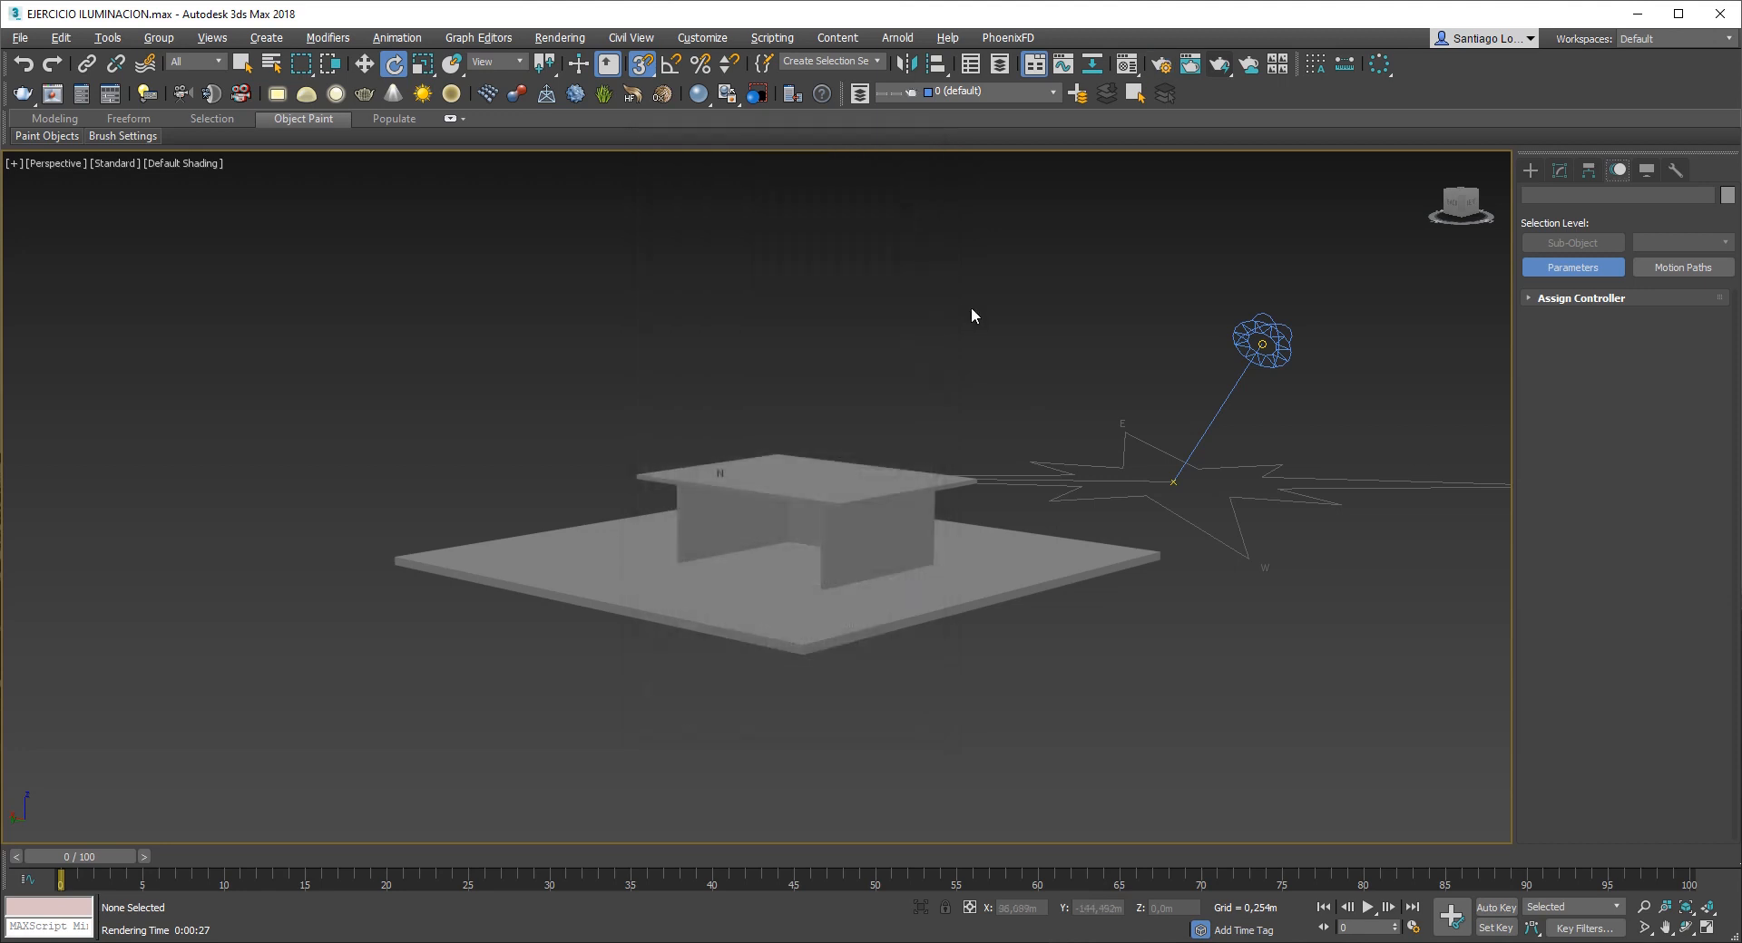
{"action": "key", "text": "F10"}
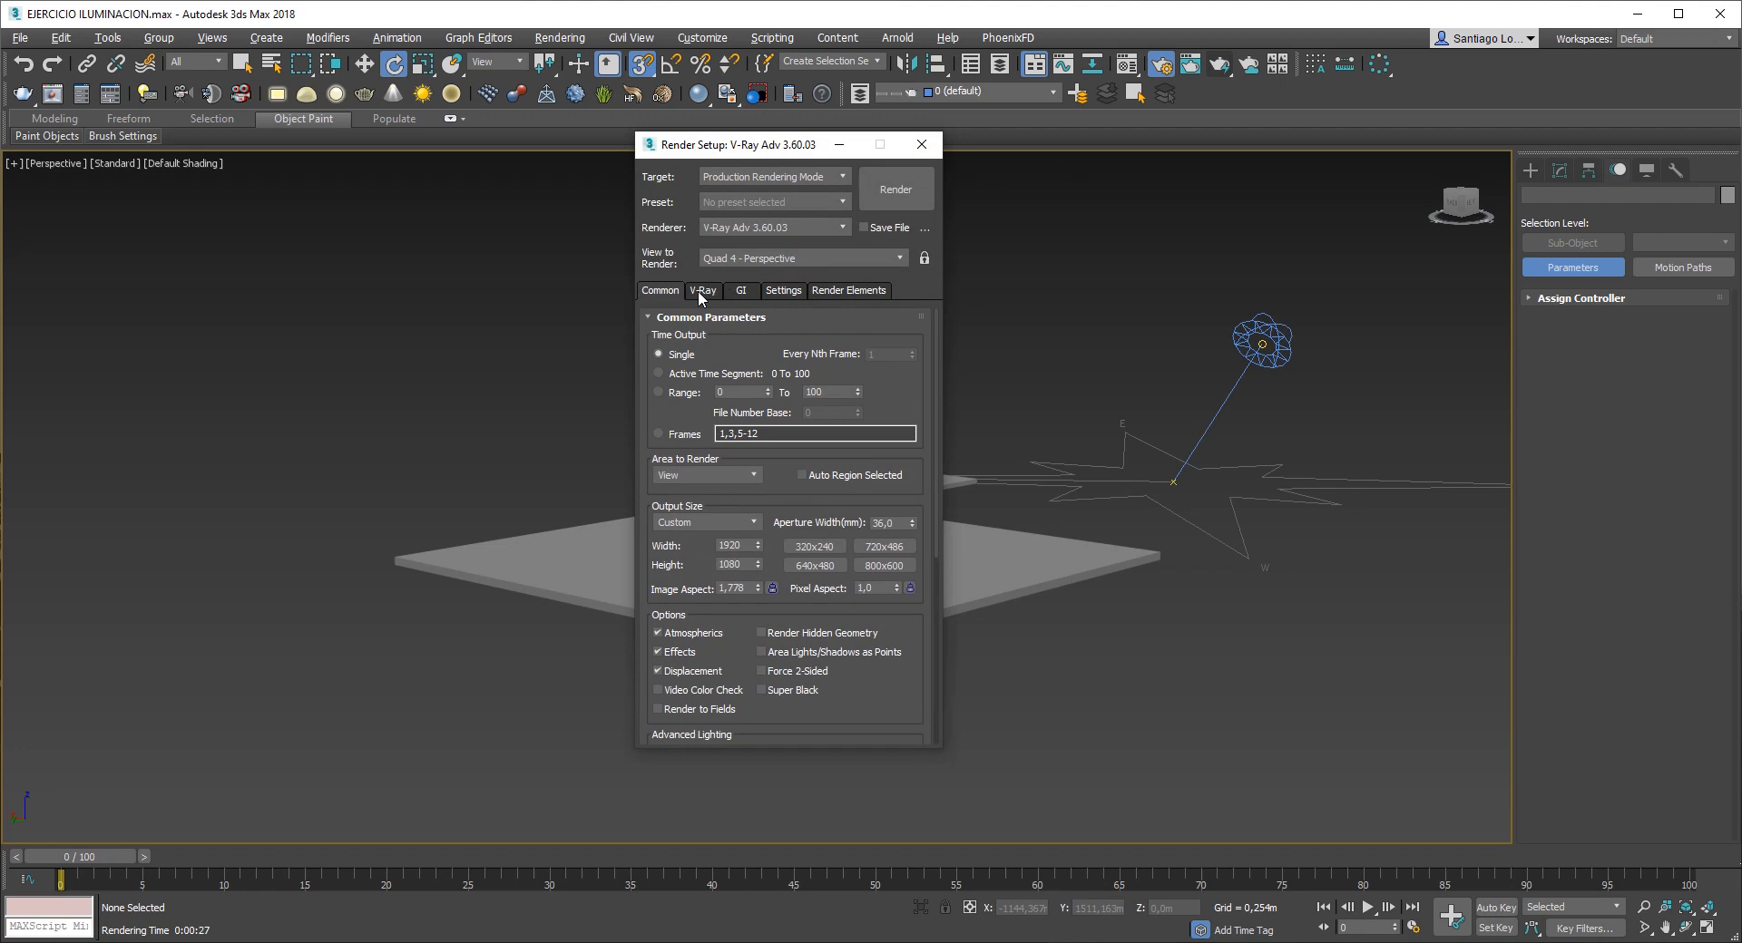
{"action": "left_click", "coordinate": [700, 290]}
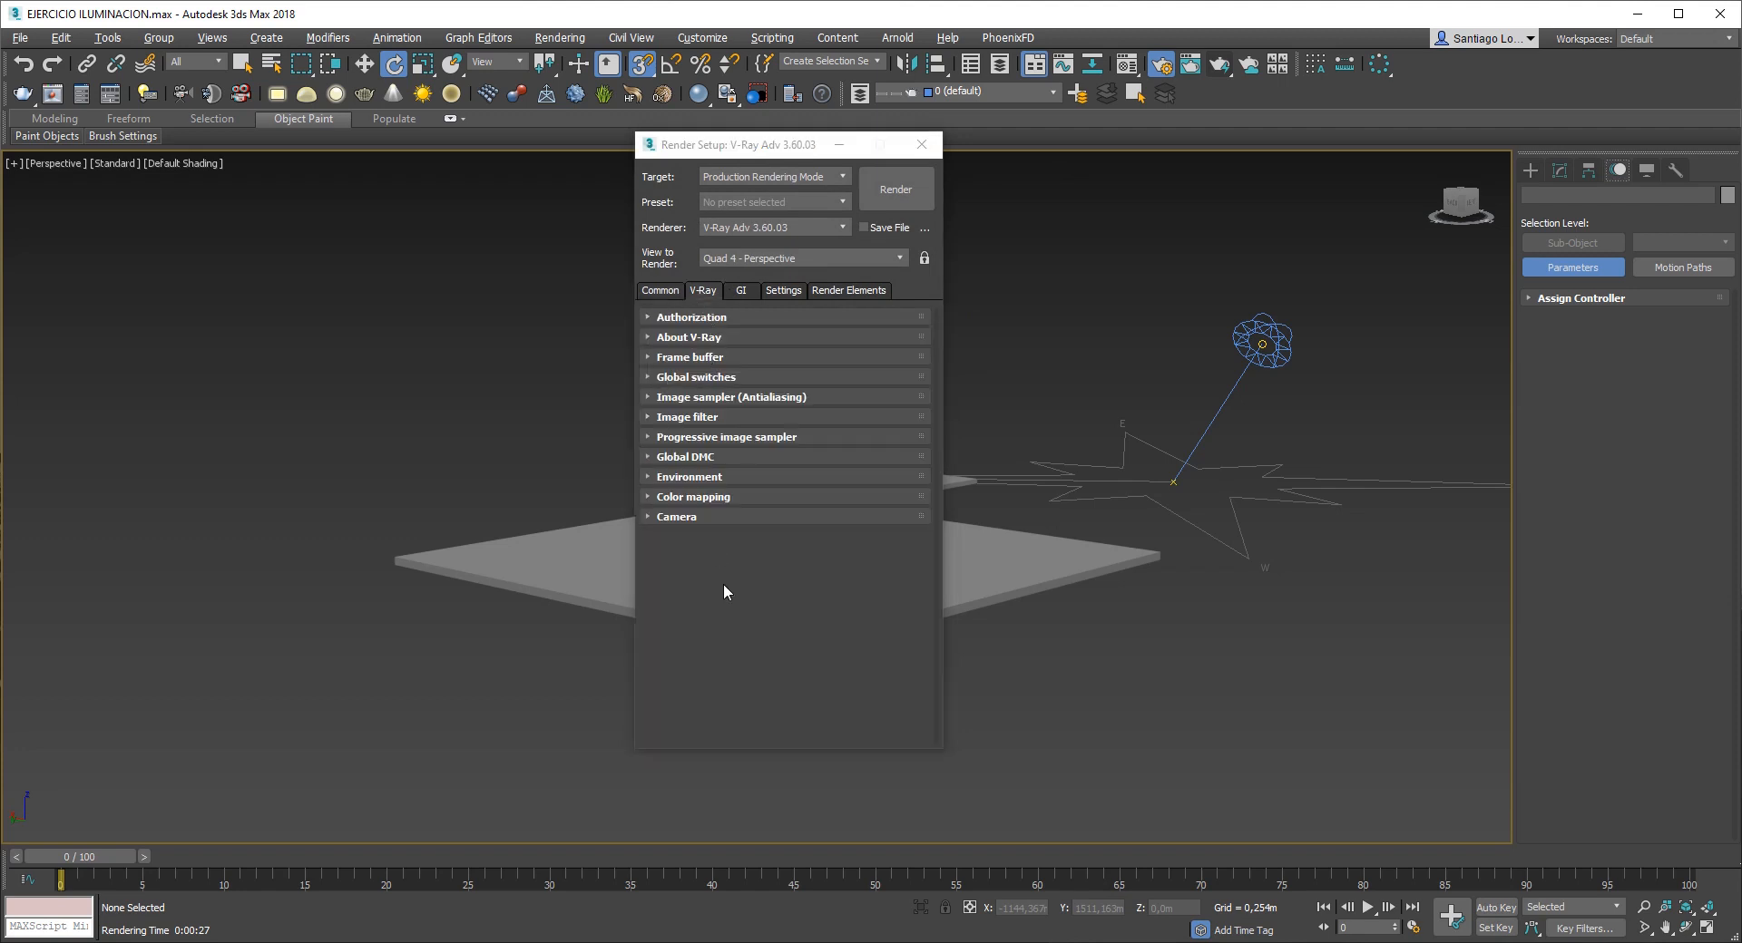
{"action": "left_click", "coordinate": [742, 290]}
{"action": "left_click", "coordinate": [789, 290]}
{"action": "left_click", "coordinate": [848, 291]}
{"action": "left_click", "coordinate": [706, 292]}
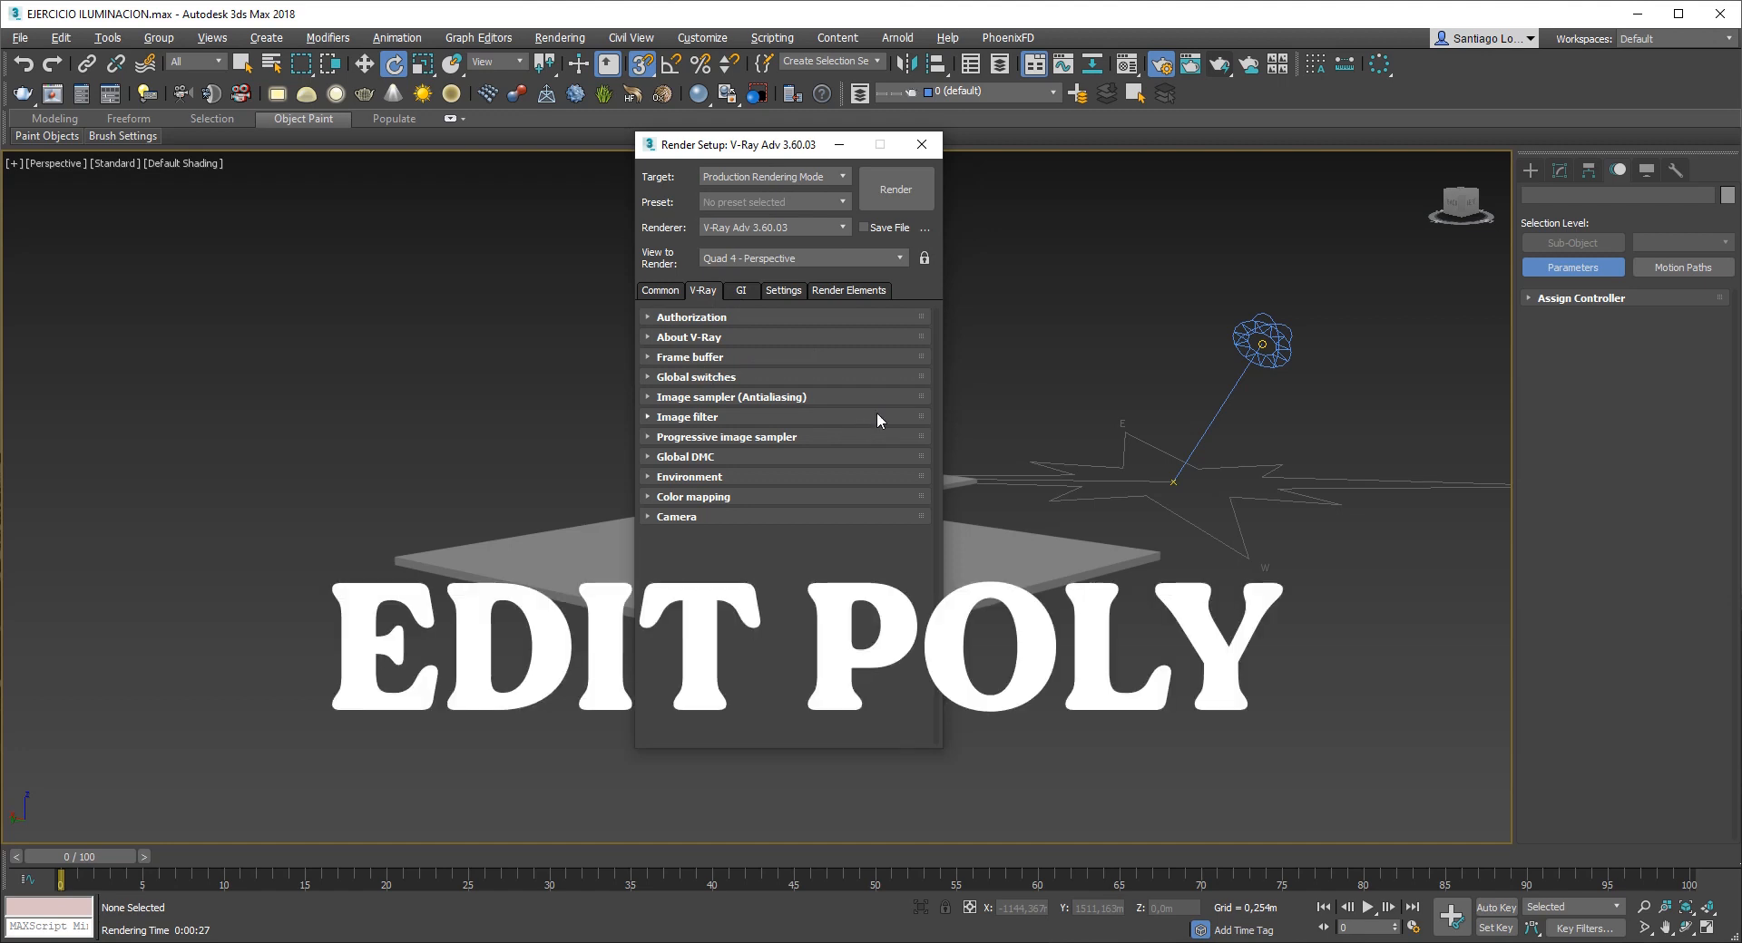
- Create a box about 8.5 m long, 8.36 m wide and 7.35 m high beside the existing slab model
{"action": "left_click_drag", "start_coordinate": [588, 660], "coordinate": [567, 688]}
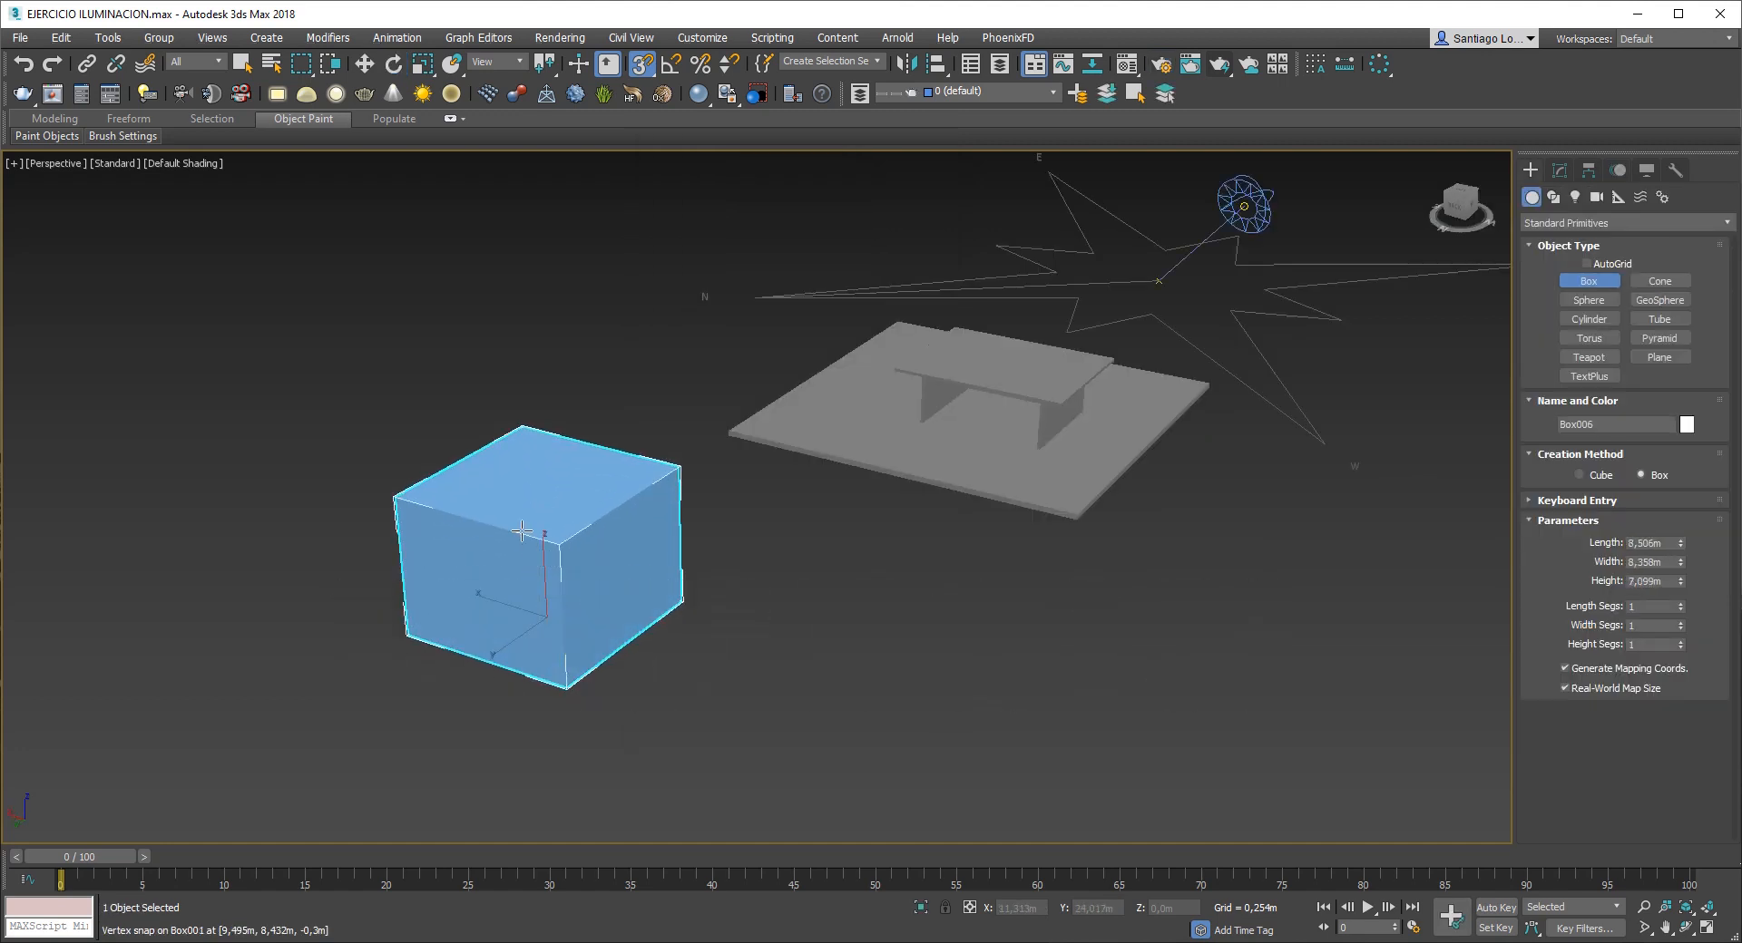
{"action": "left_click", "coordinate": [567, 537]}
{"action": "middle_click_drag", "start_coordinate": [567, 539], "coordinate": [836, 502]}
{"action": "scroll", "coordinate": [665, 540], "scroll_direction": "up", "scroll_amount": 4}
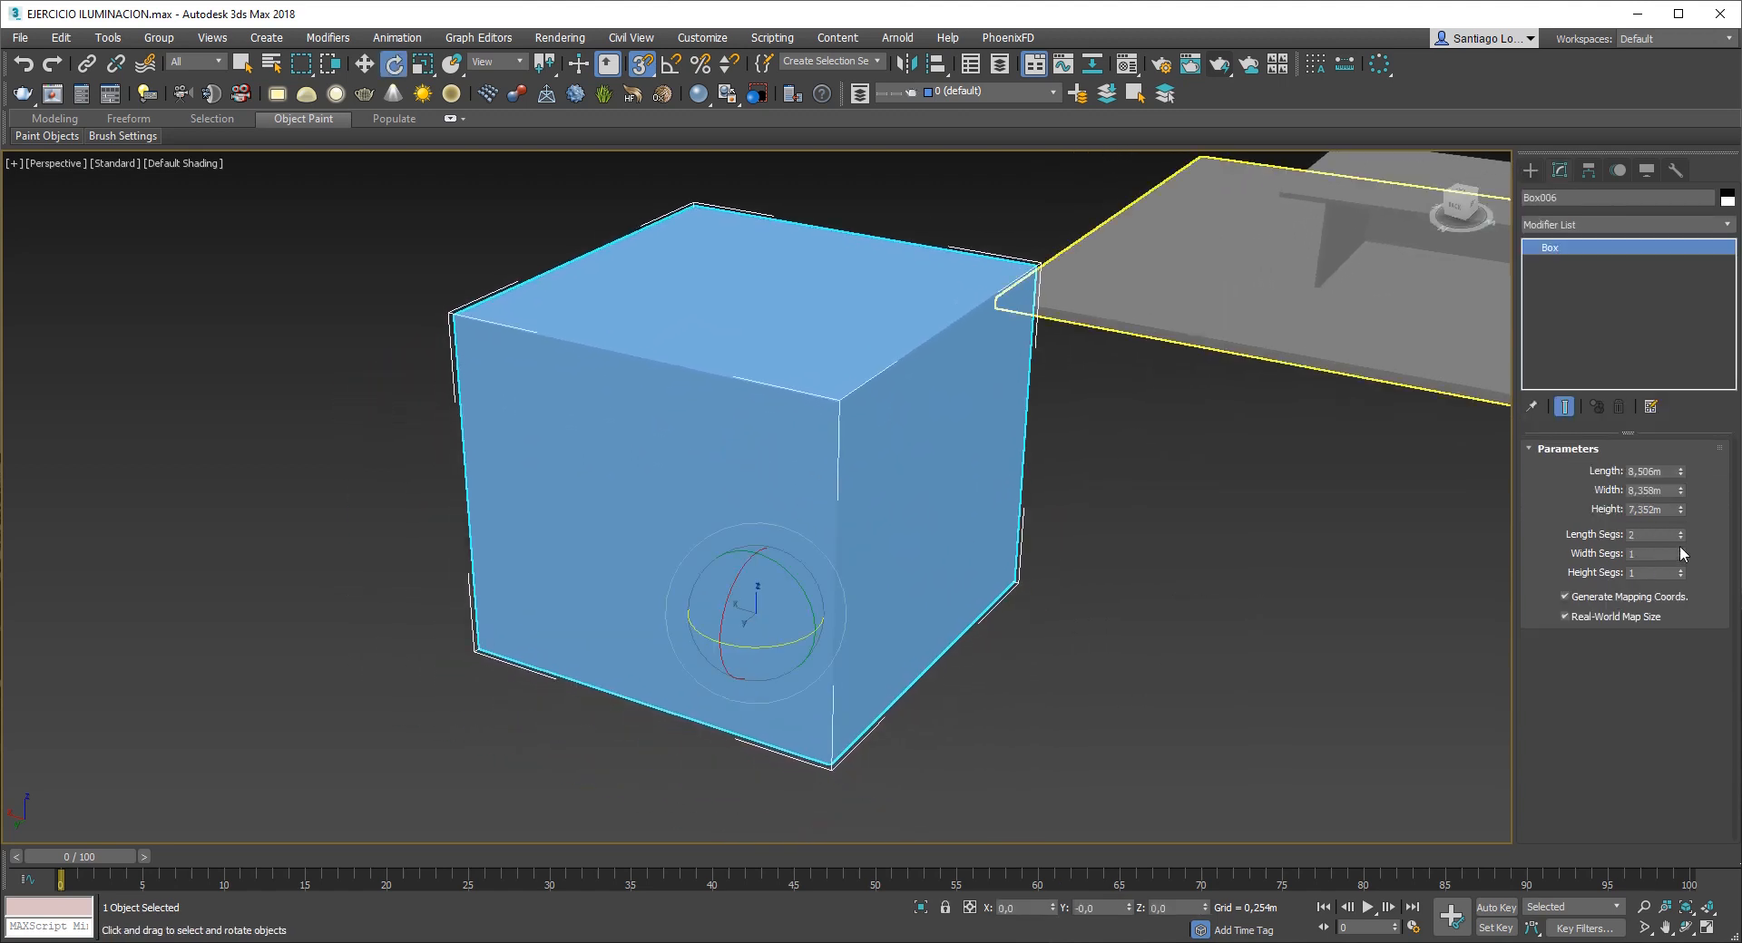
- Show edged faces in the perspective view and set the new box to 1 length segment and 2 width segments
{"action": "left_click", "coordinate": [1680, 556]}
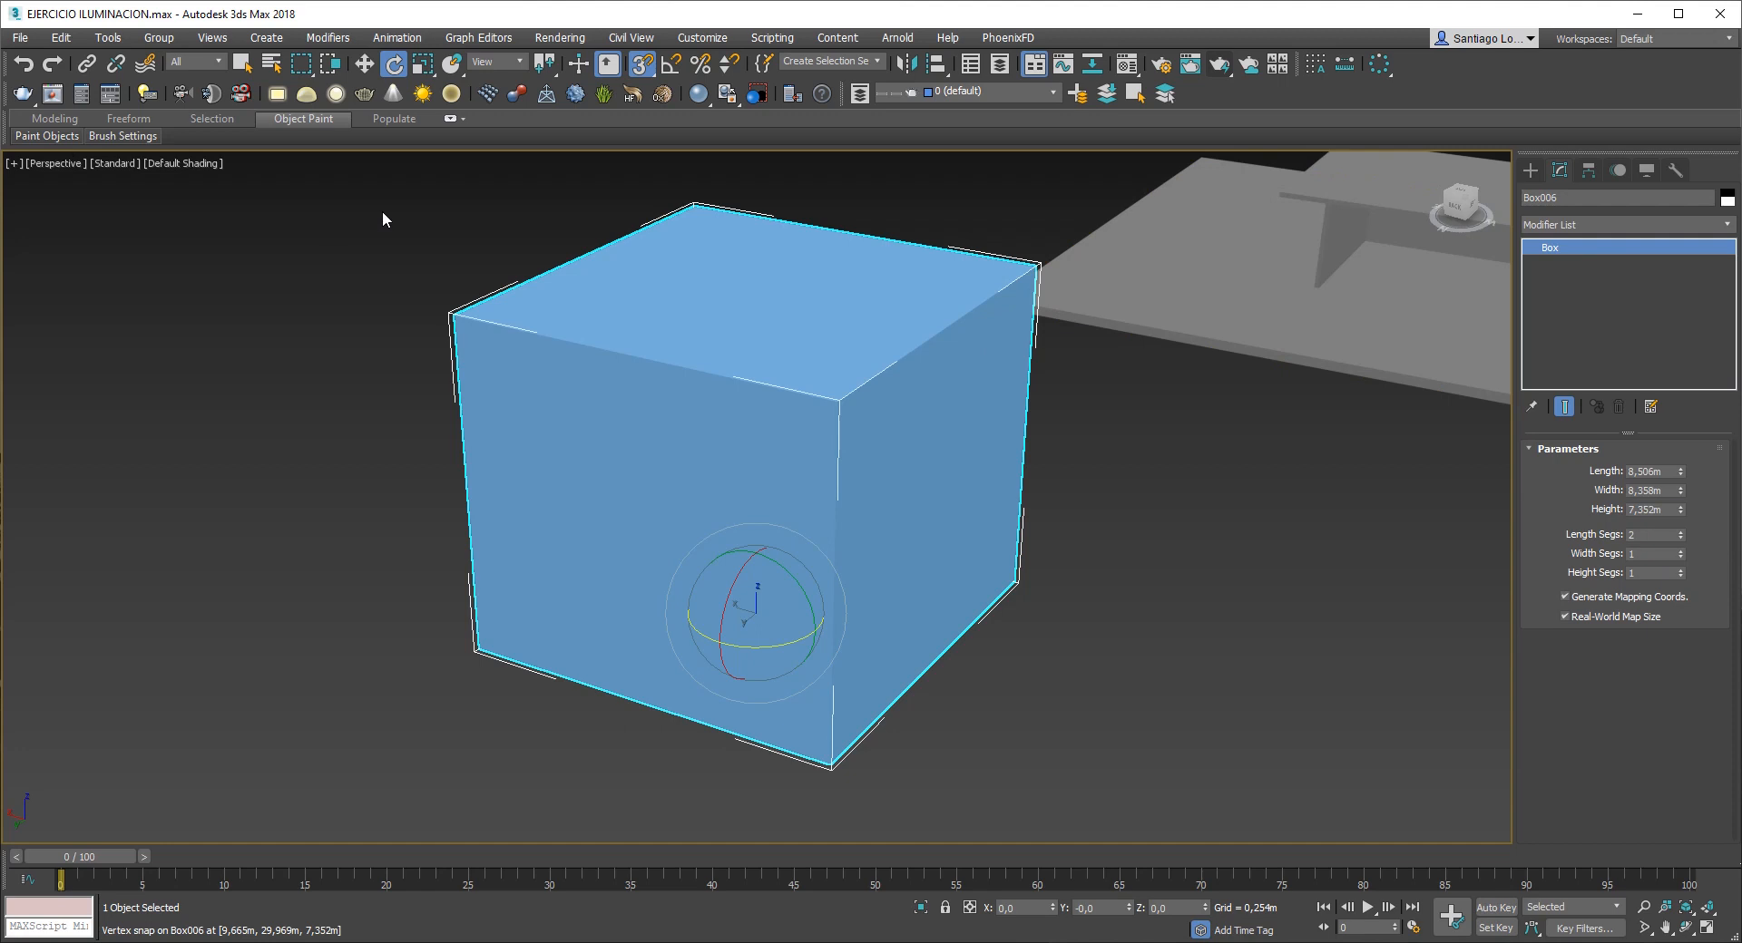
{"action": "key", "text": "F4"}
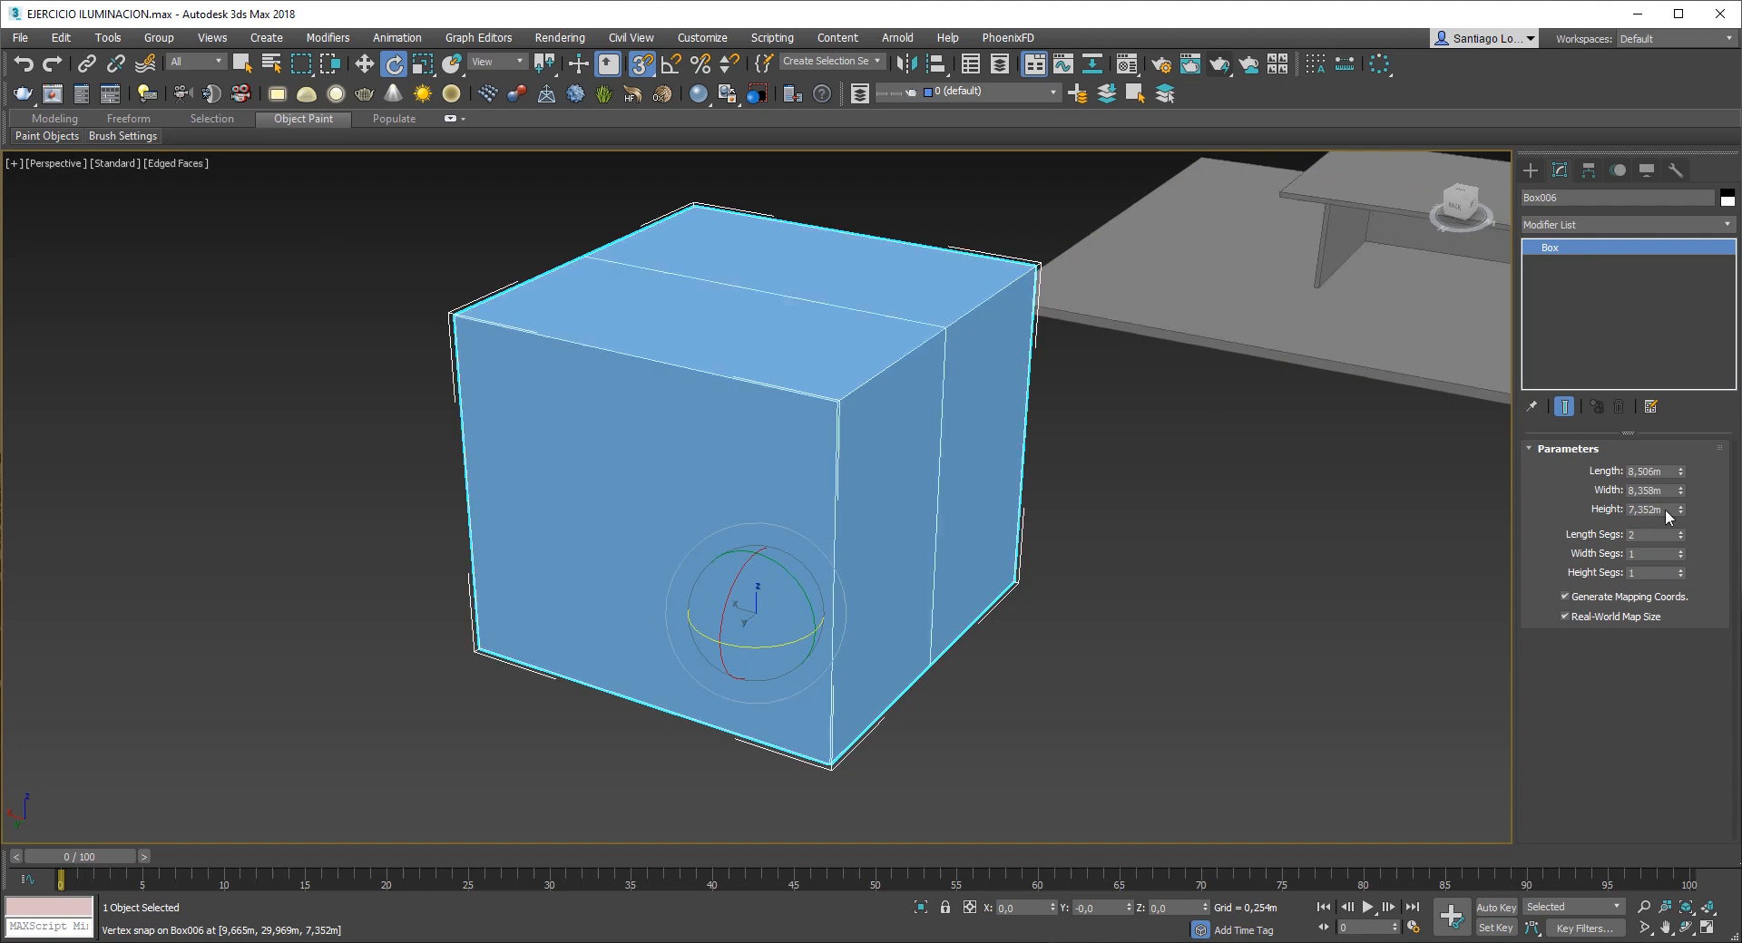
{"action": "left_click", "coordinate": [1680, 551]}
{"action": "left_click", "coordinate": [1681, 550]}
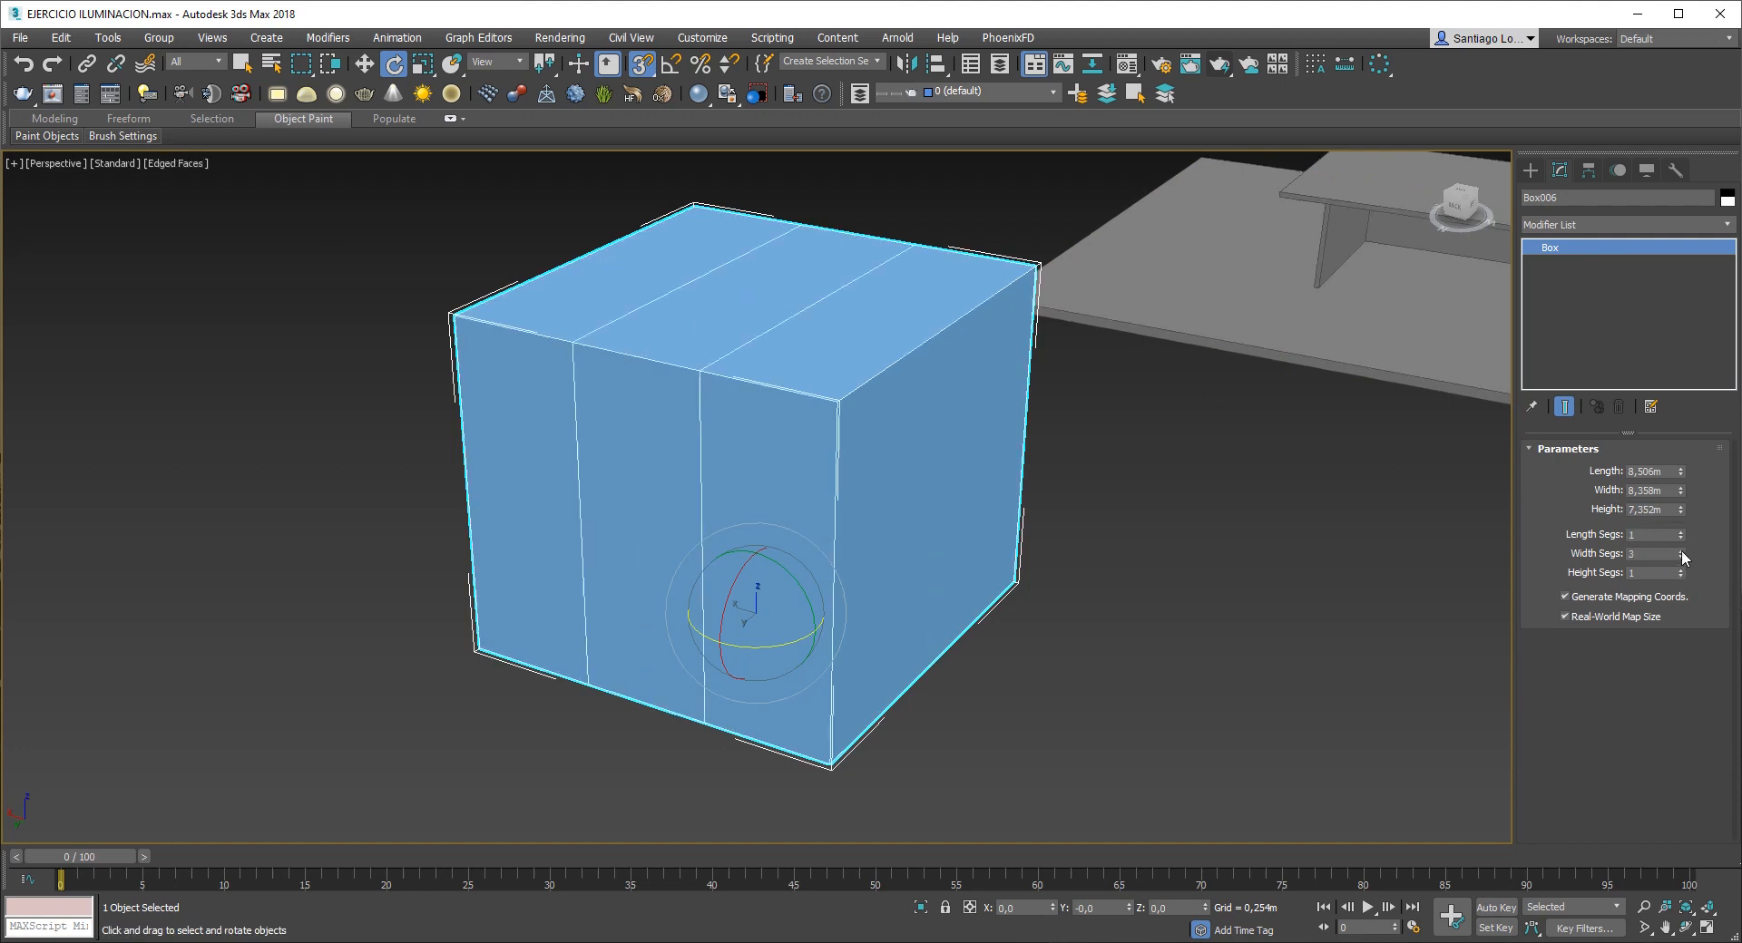
{"action": "left_click", "coordinate": [1680, 556]}
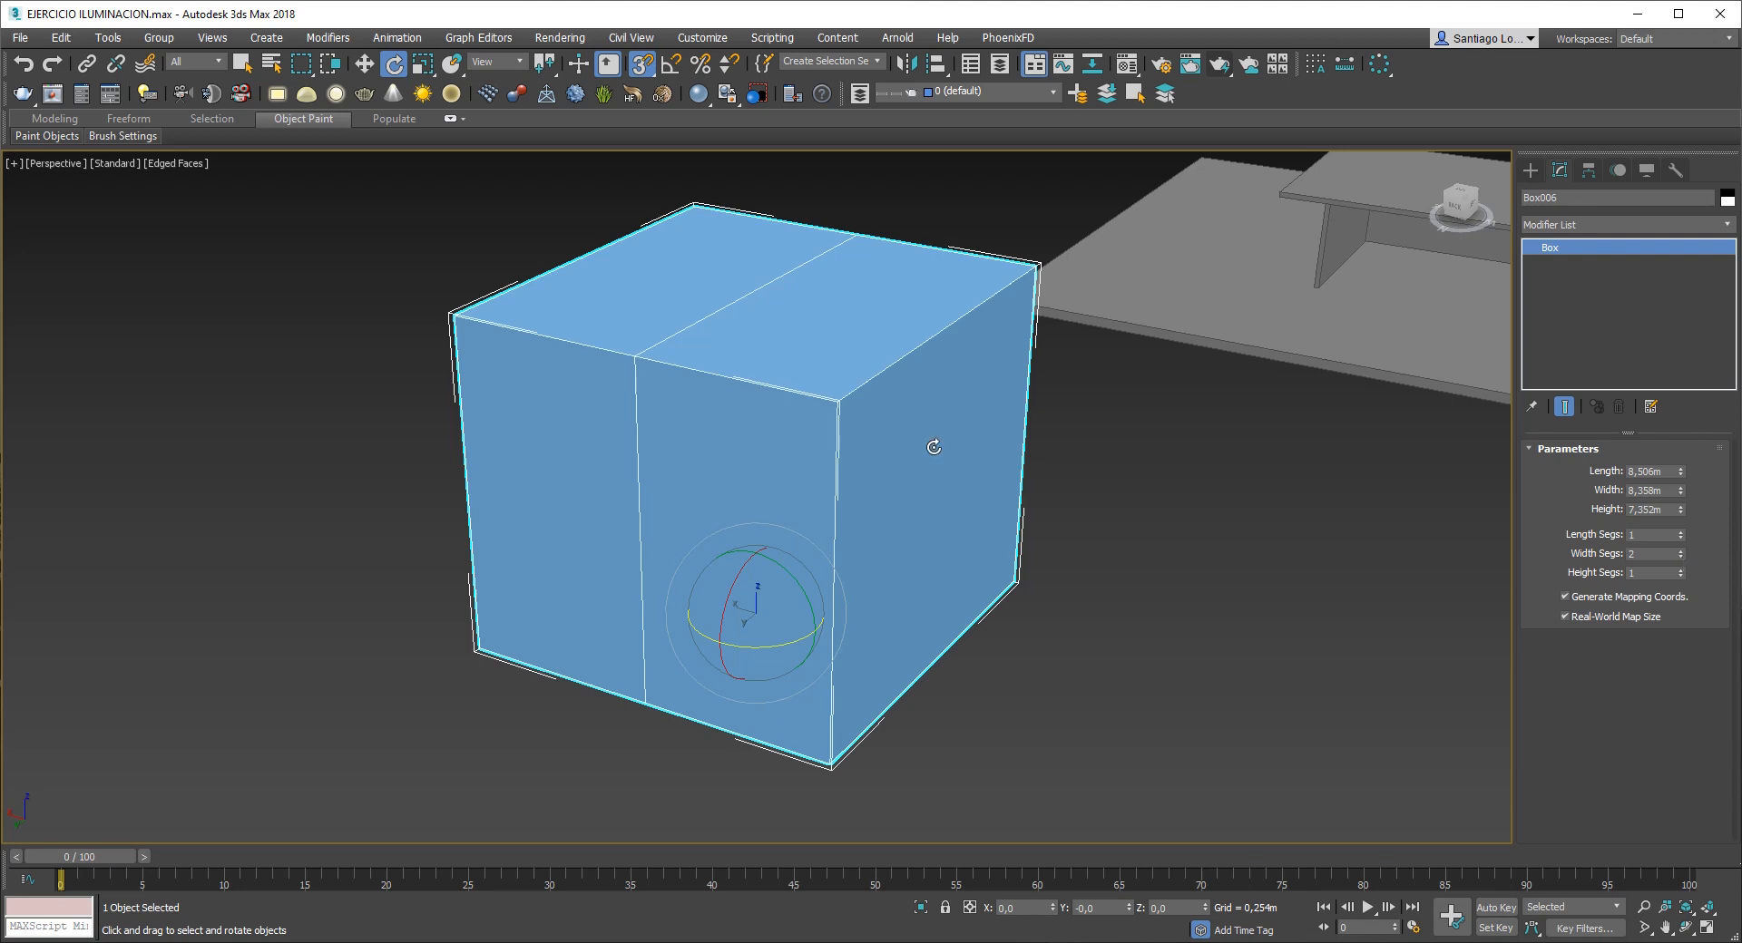
- Add an Edit Poly modifier to the new box
{"action": "middle_click_drag", "start_coordinate": [721, 327], "coordinate": [755, 395]}
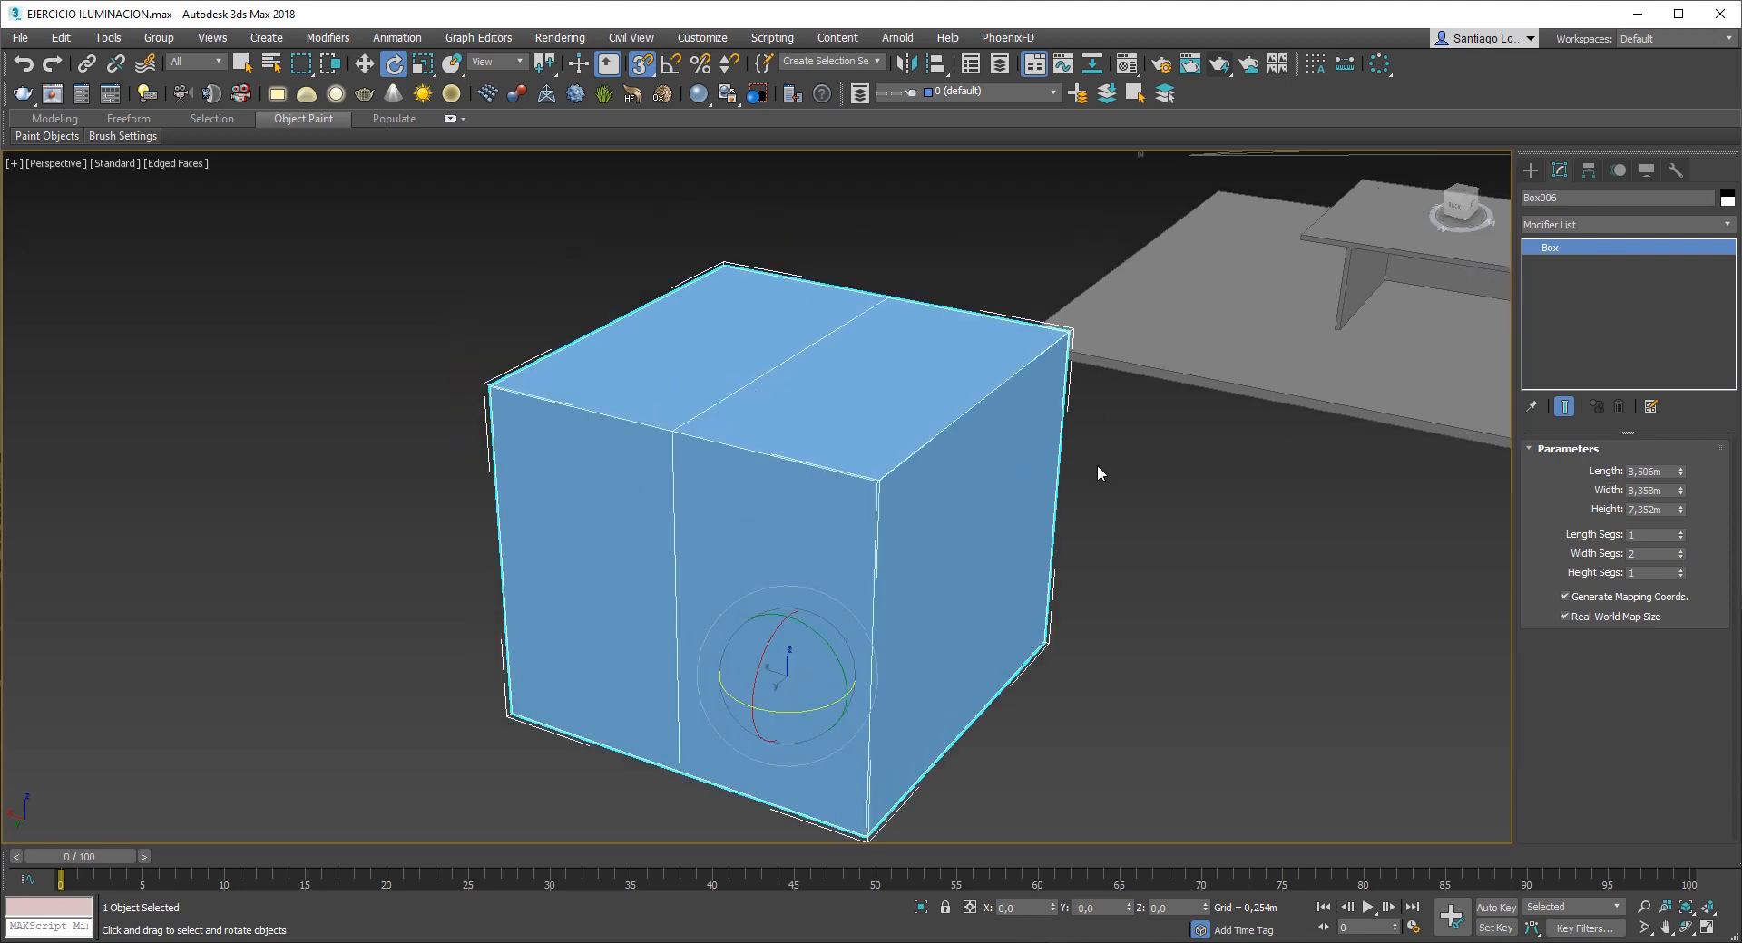
{"action": "left_click", "coordinate": [1691, 224]}
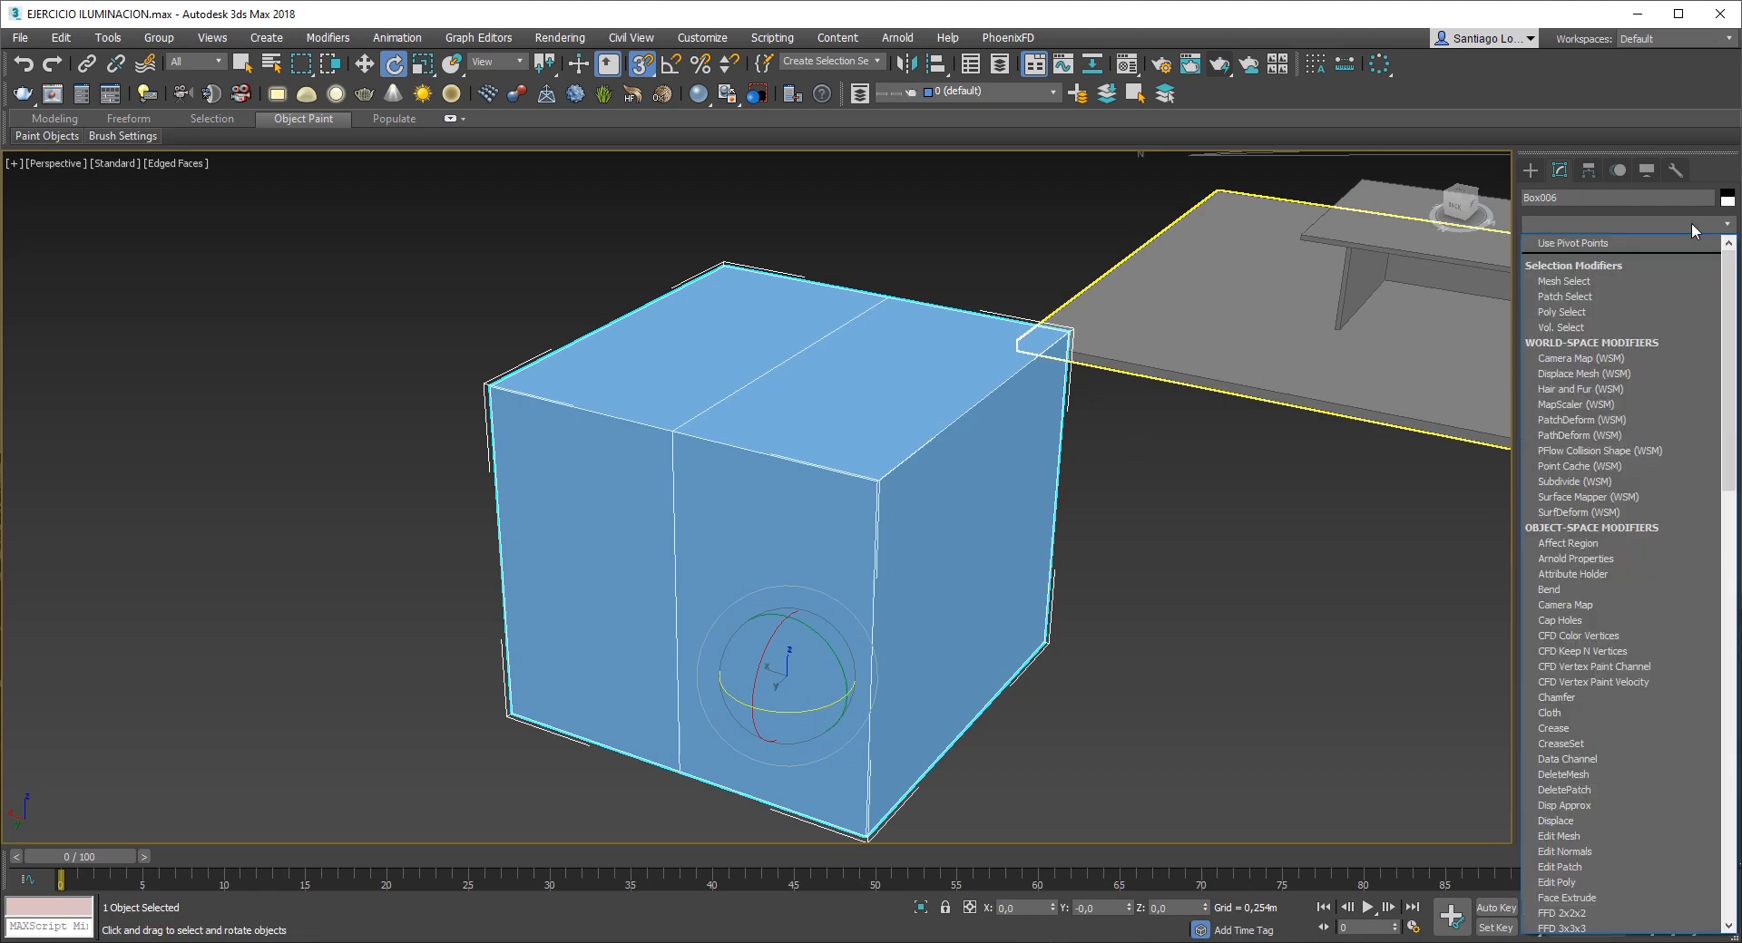
{"action": "key", "text": "e"}
{"action": "left_click", "coordinate": [1591, 294]}
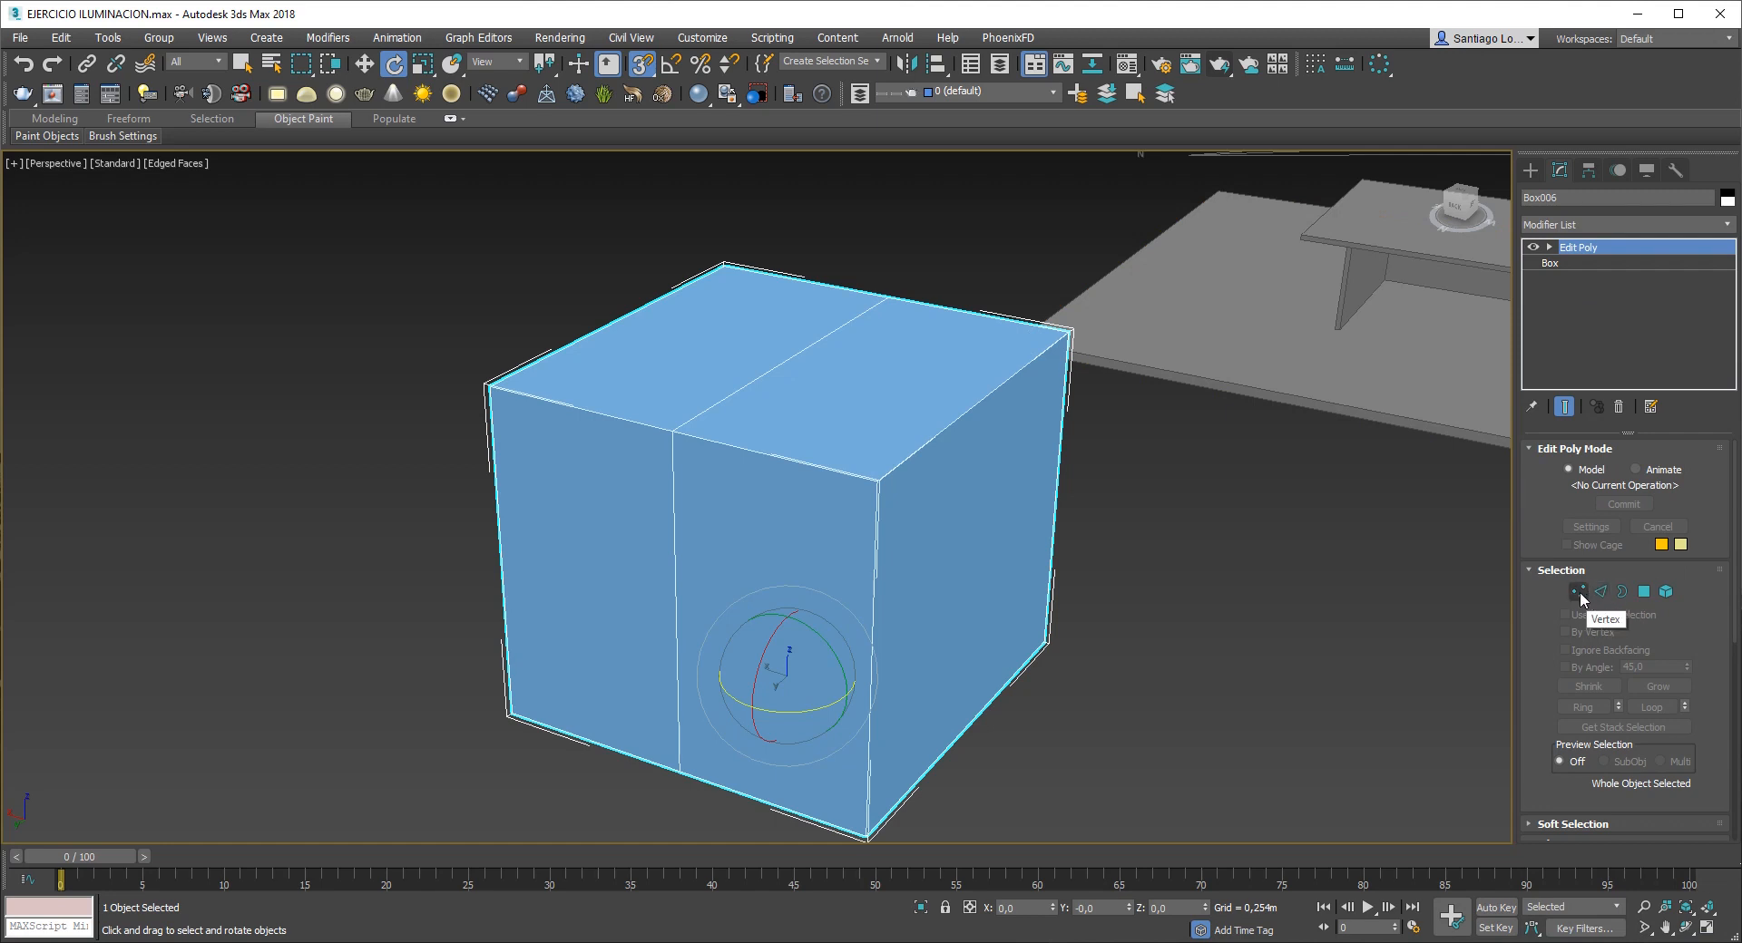
- Turn off snapping and move the box's near top corner vertex inward along Y to about 30.8 m, and then downward
{"action": "left_click", "coordinate": [1578, 591]}
{"action": "left_click", "coordinate": [879, 481]}
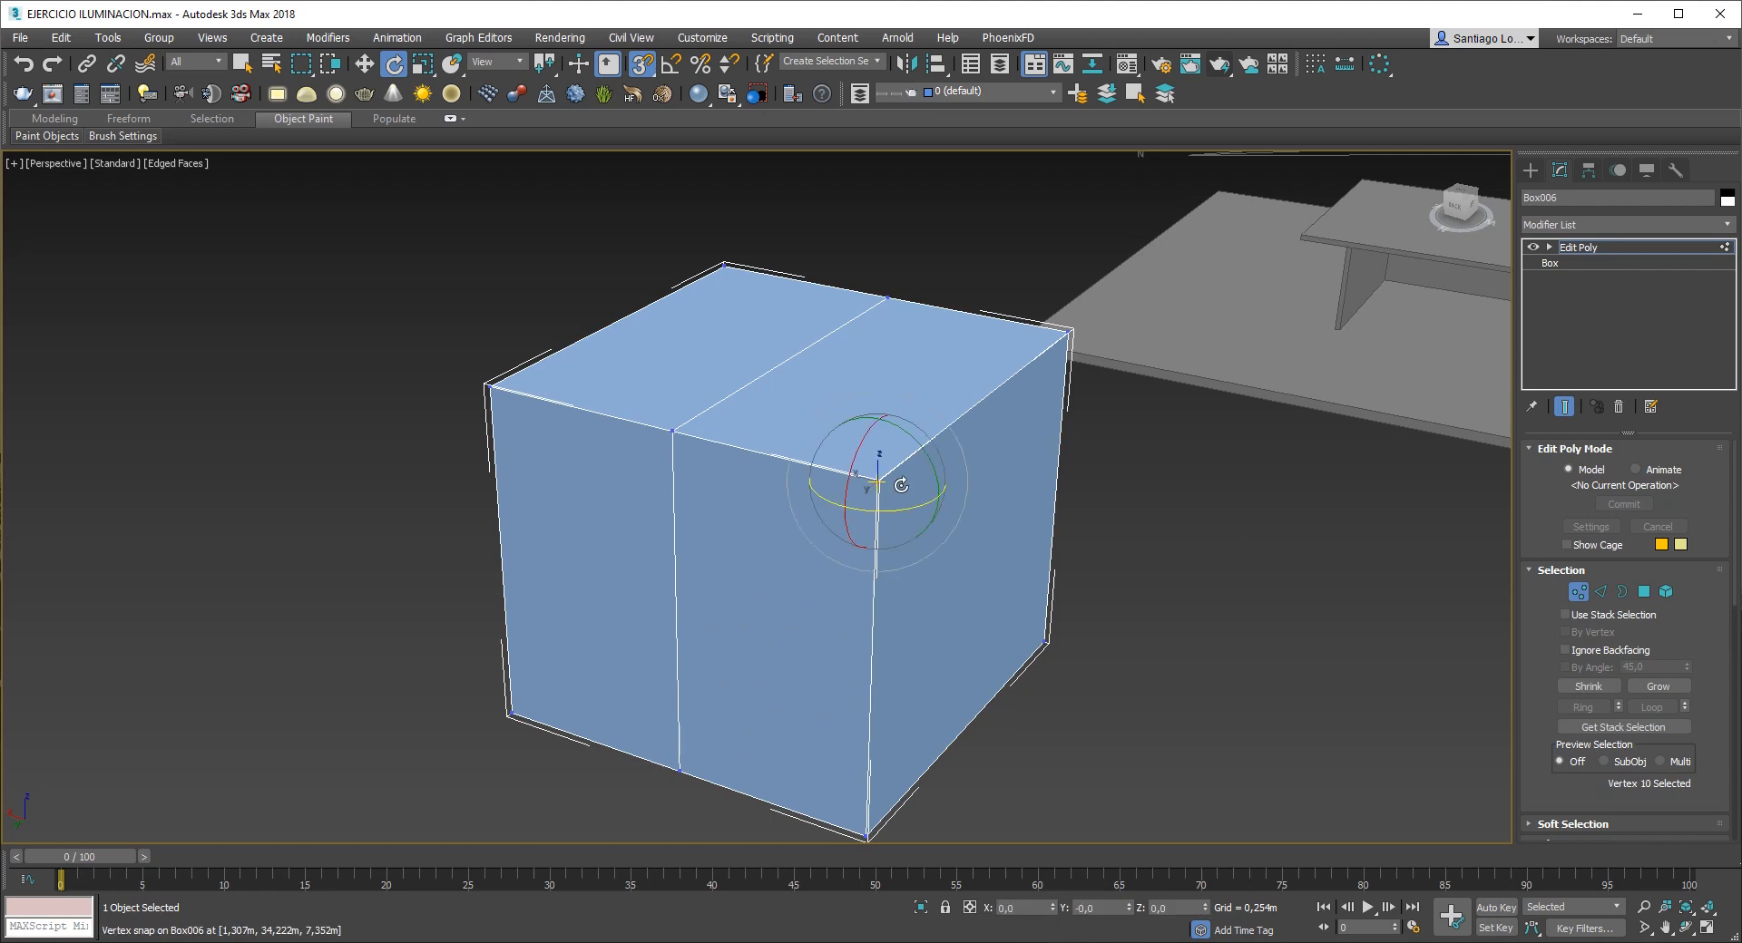
{"action": "key", "text": "w"}
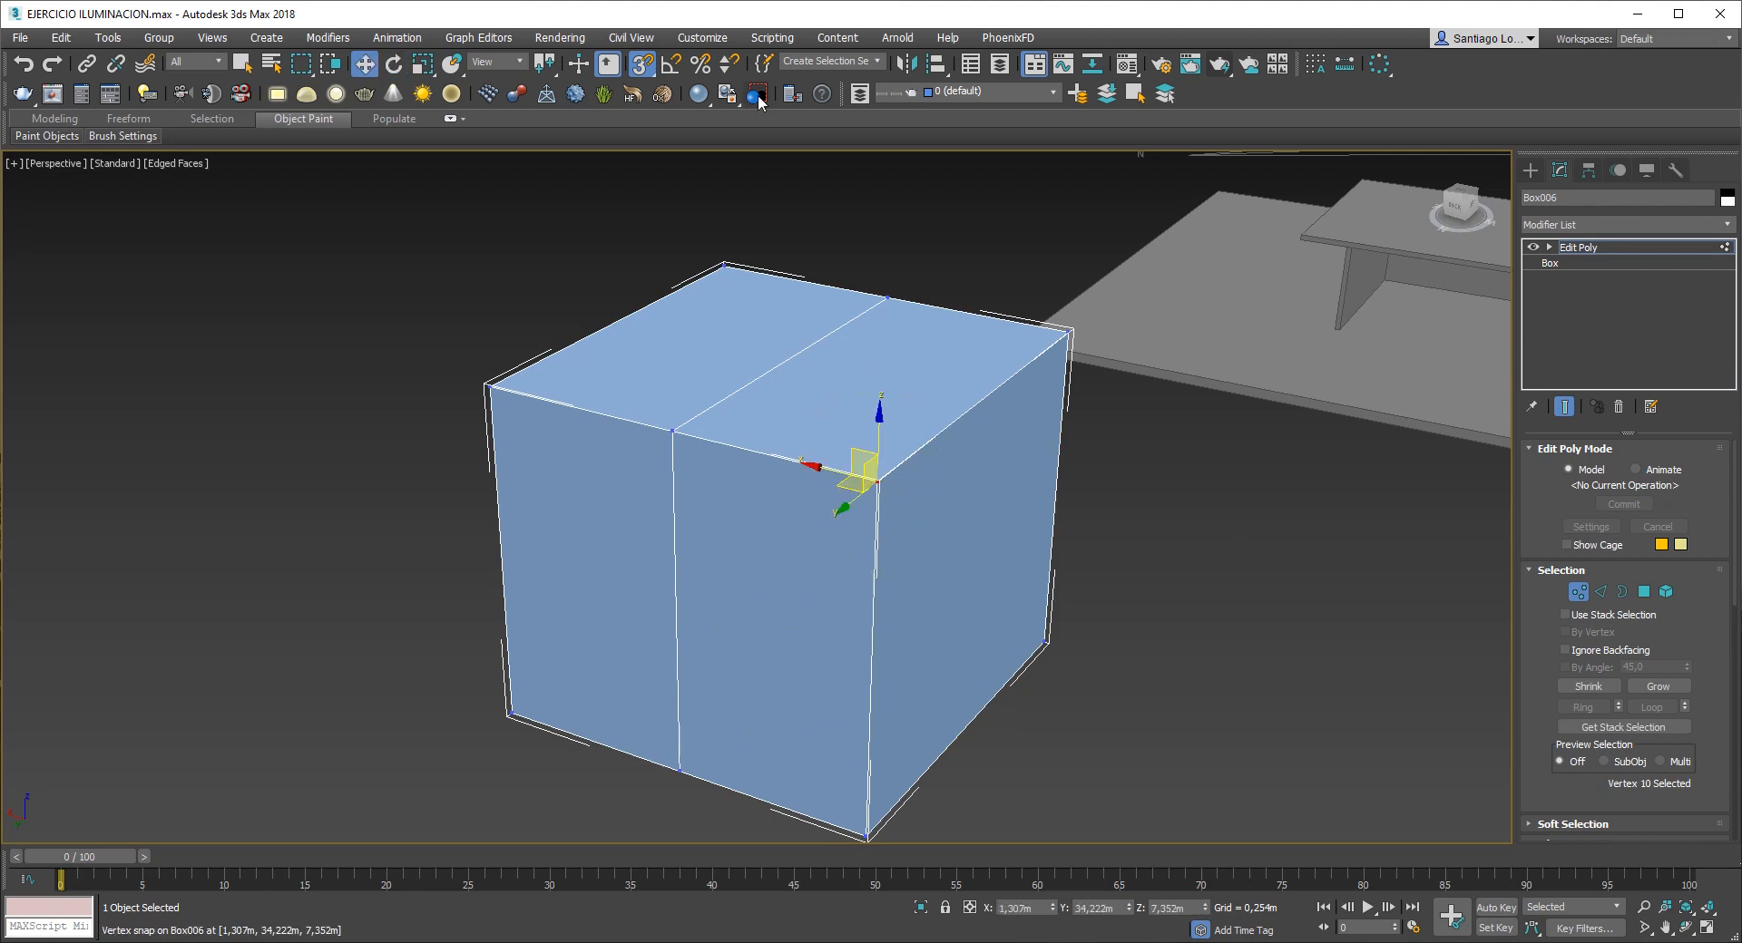
{"action": "left_click", "coordinate": [641, 63]}
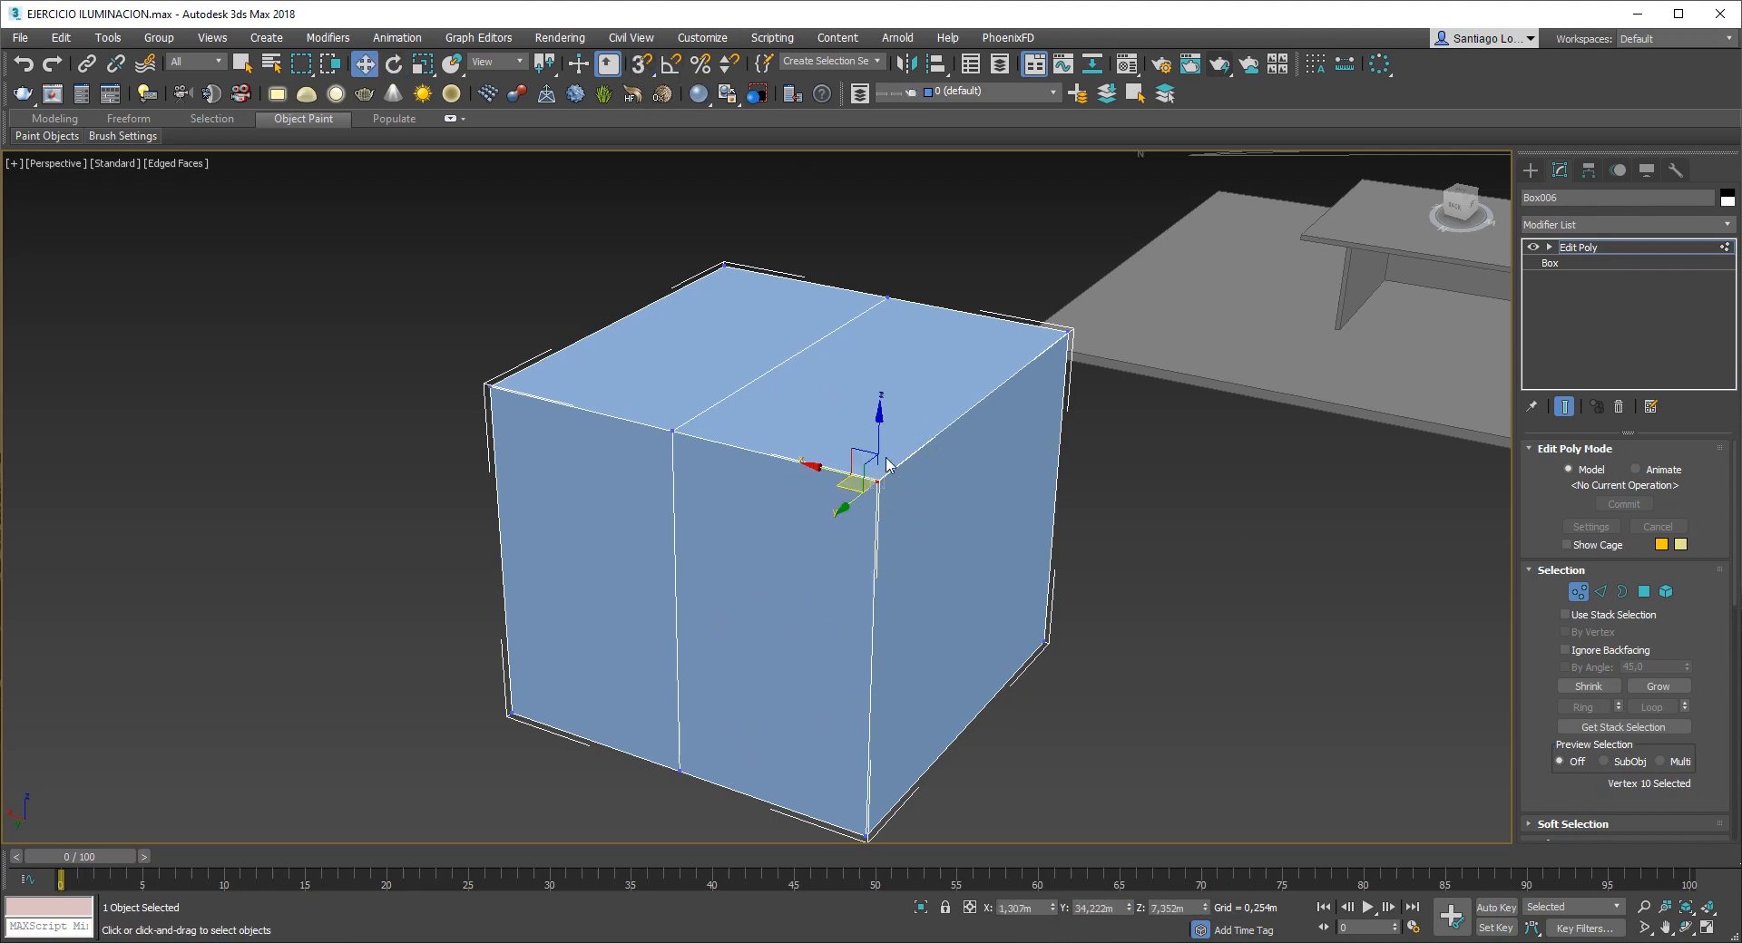
{"action": "left_click_drag", "start_coordinate": [854, 501], "coordinate": [996, 435]}
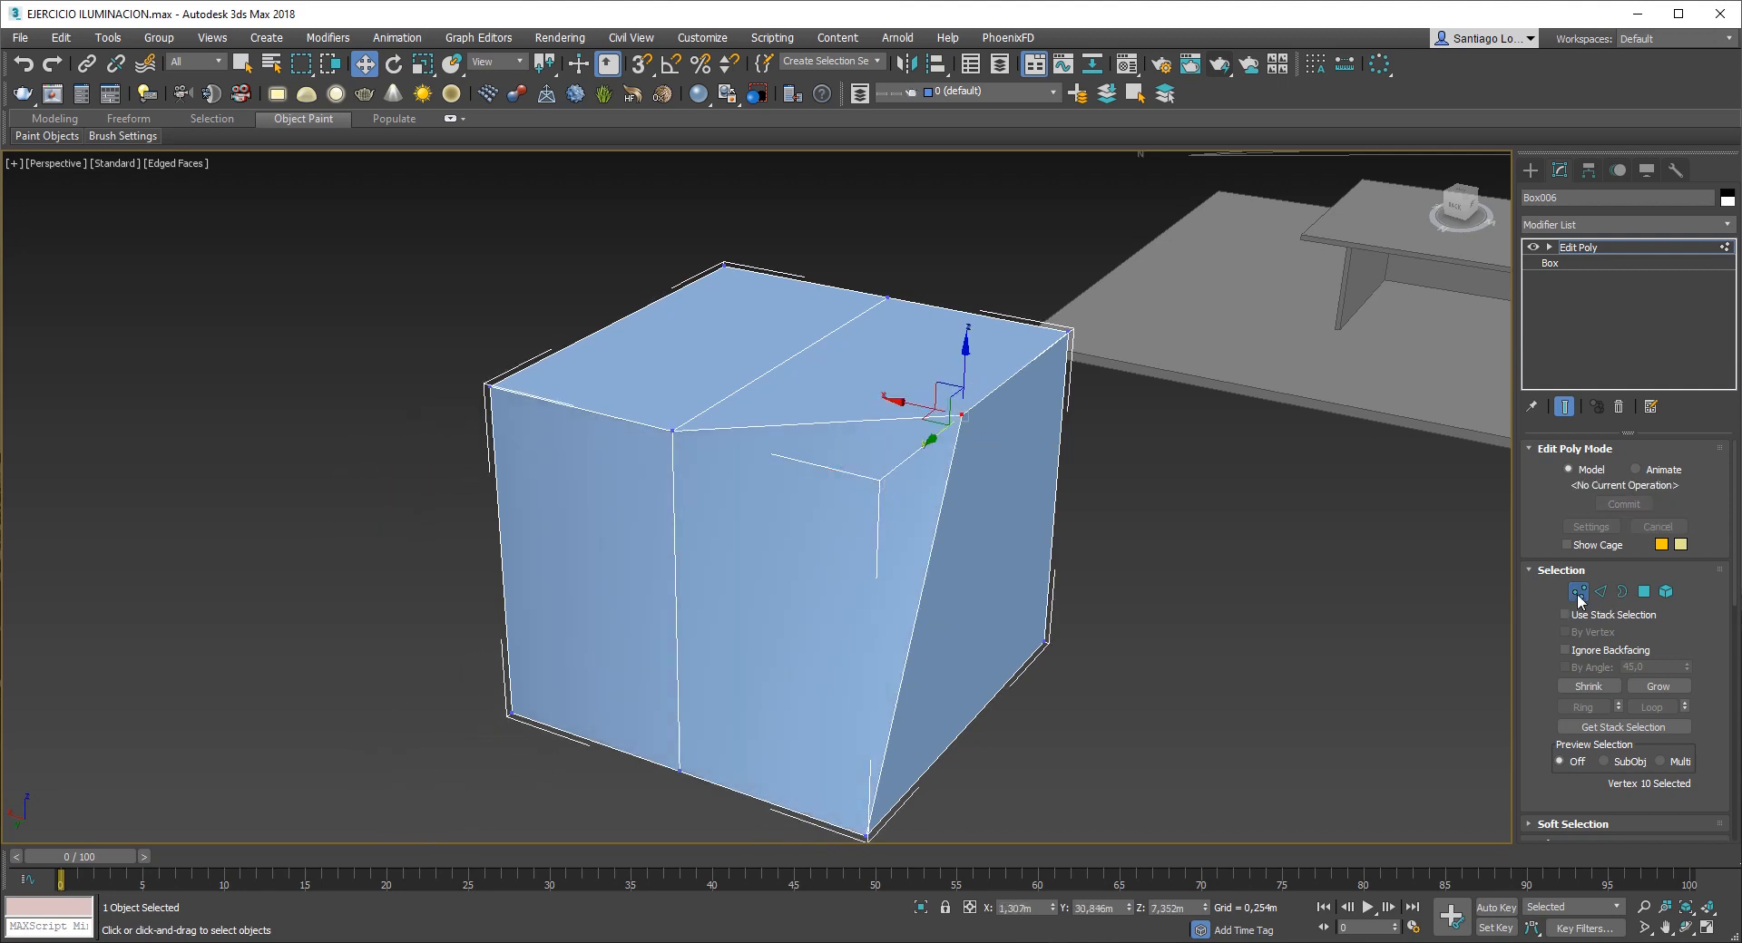
{"action": "left_click_drag", "start_coordinate": [961, 376], "coordinate": [850, 586]}
- Lower the front face's middle, far and near top vertices one by one to heights of about 3.78 m, 4.02 m and 1.53 m
{"action": "left_click_drag", "start_coordinate": [674, 434], "coordinate": [673, 574]}
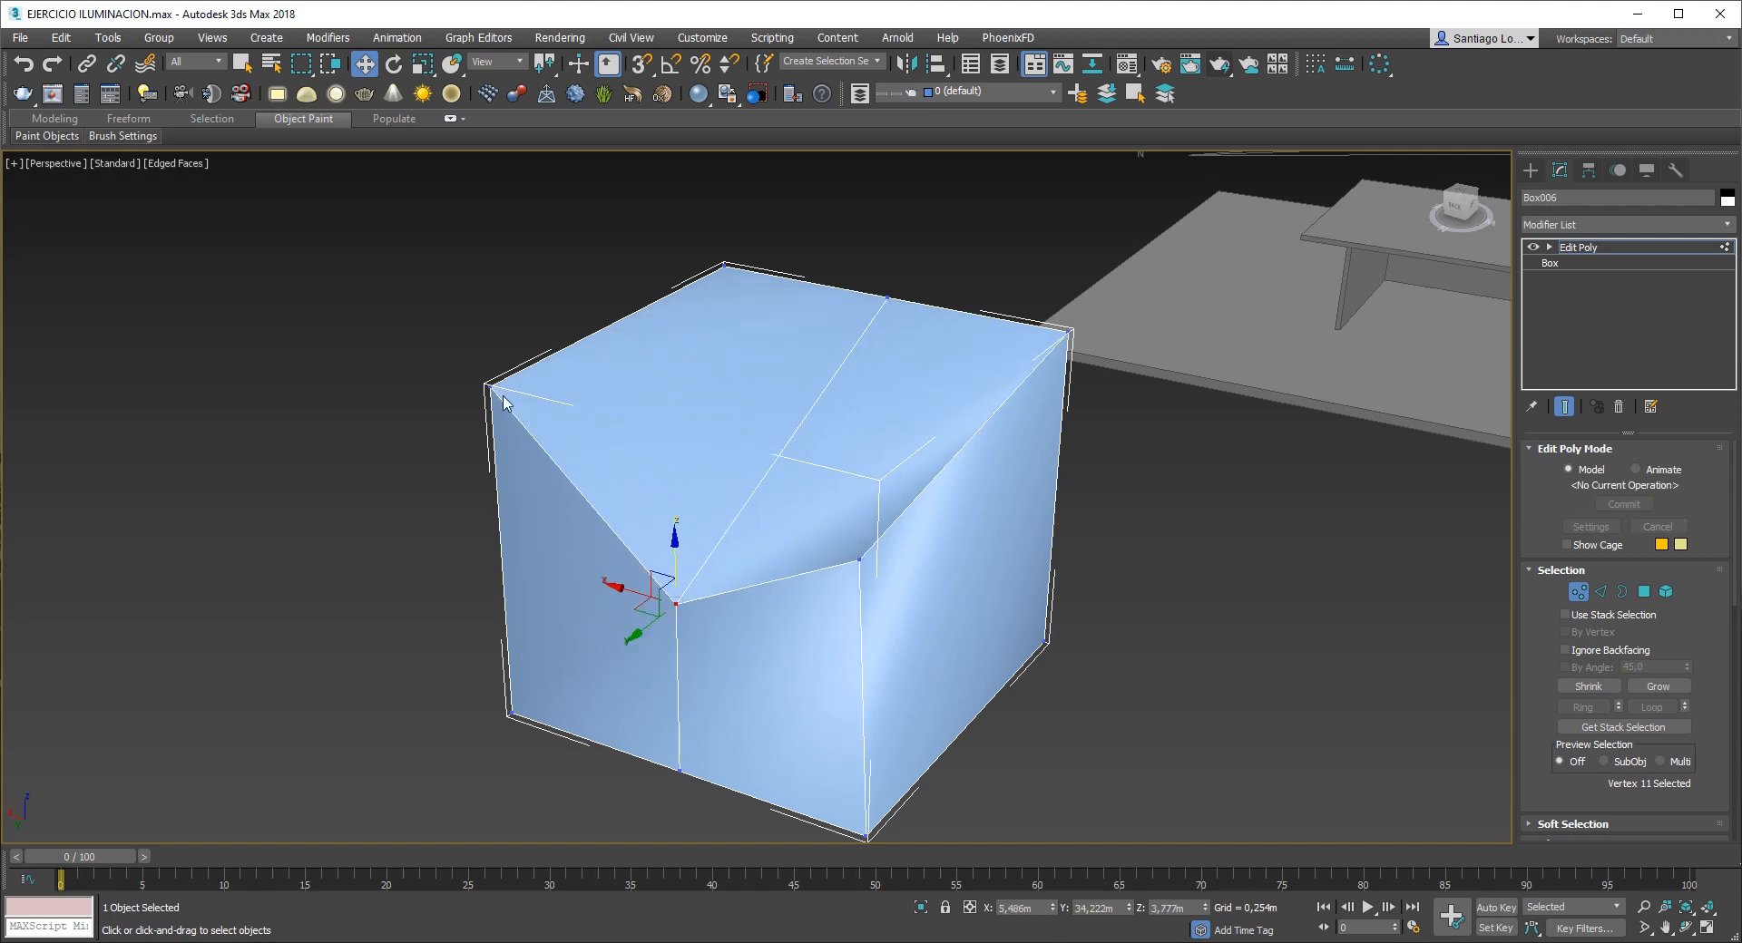
{"action": "left_click_drag", "start_coordinate": [490, 388], "coordinate": [499, 543]}
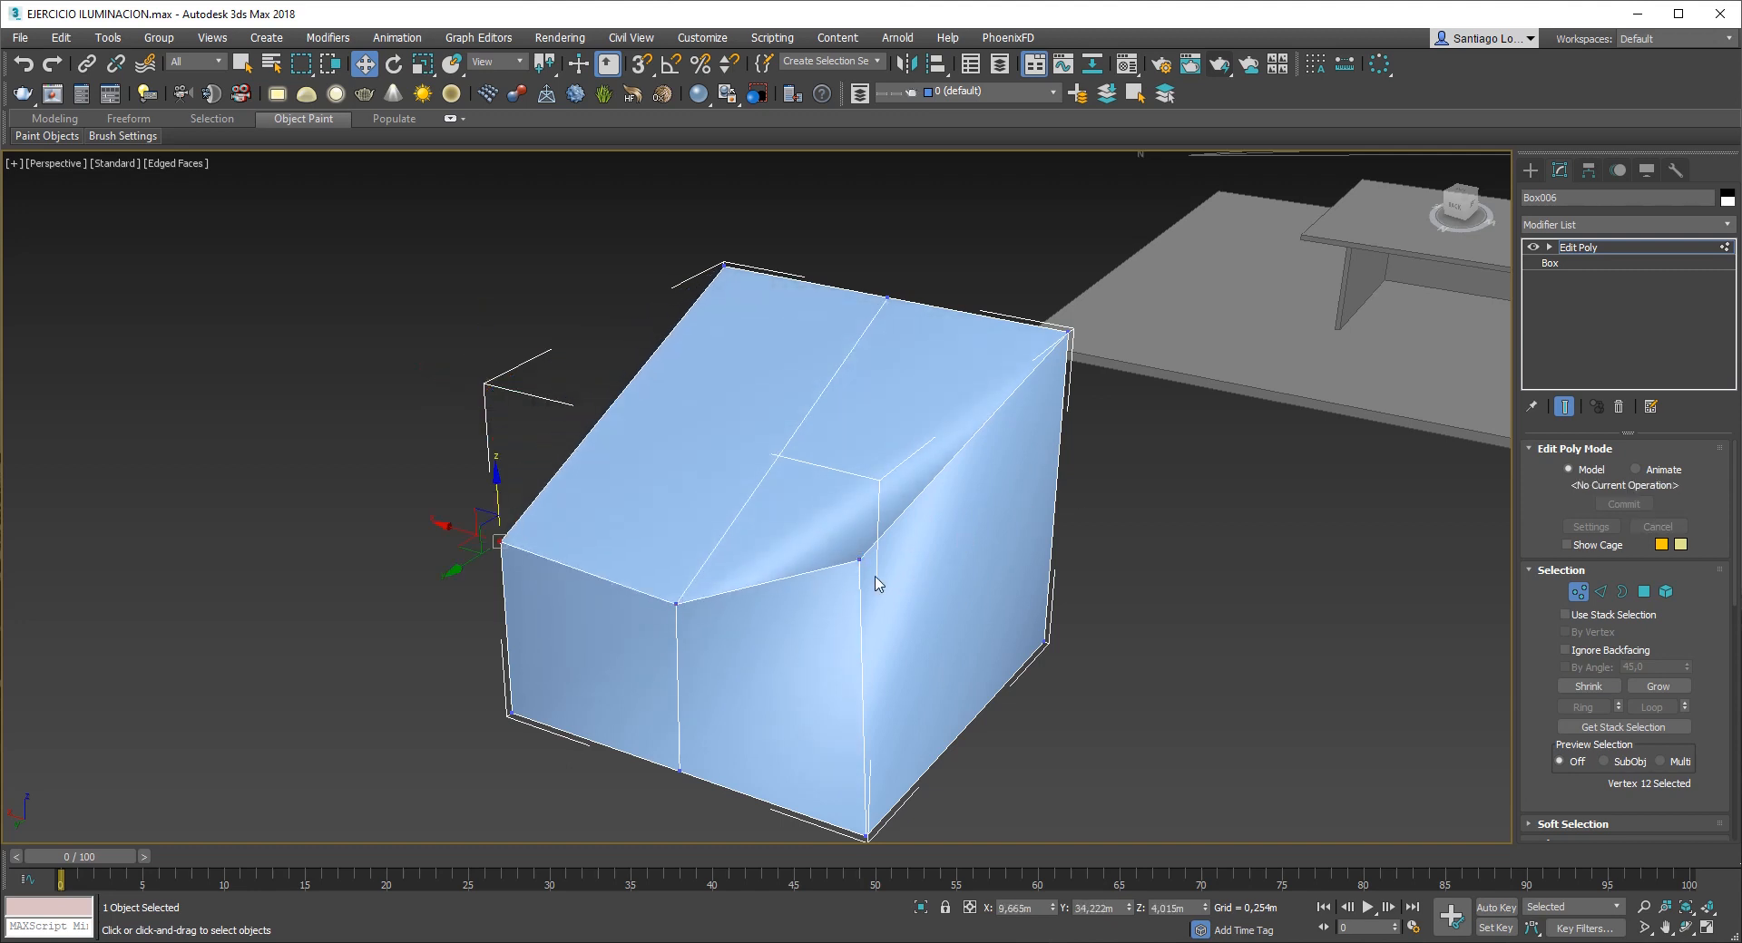
{"action": "left_click_drag", "start_coordinate": [859, 563], "coordinate": [857, 641]}
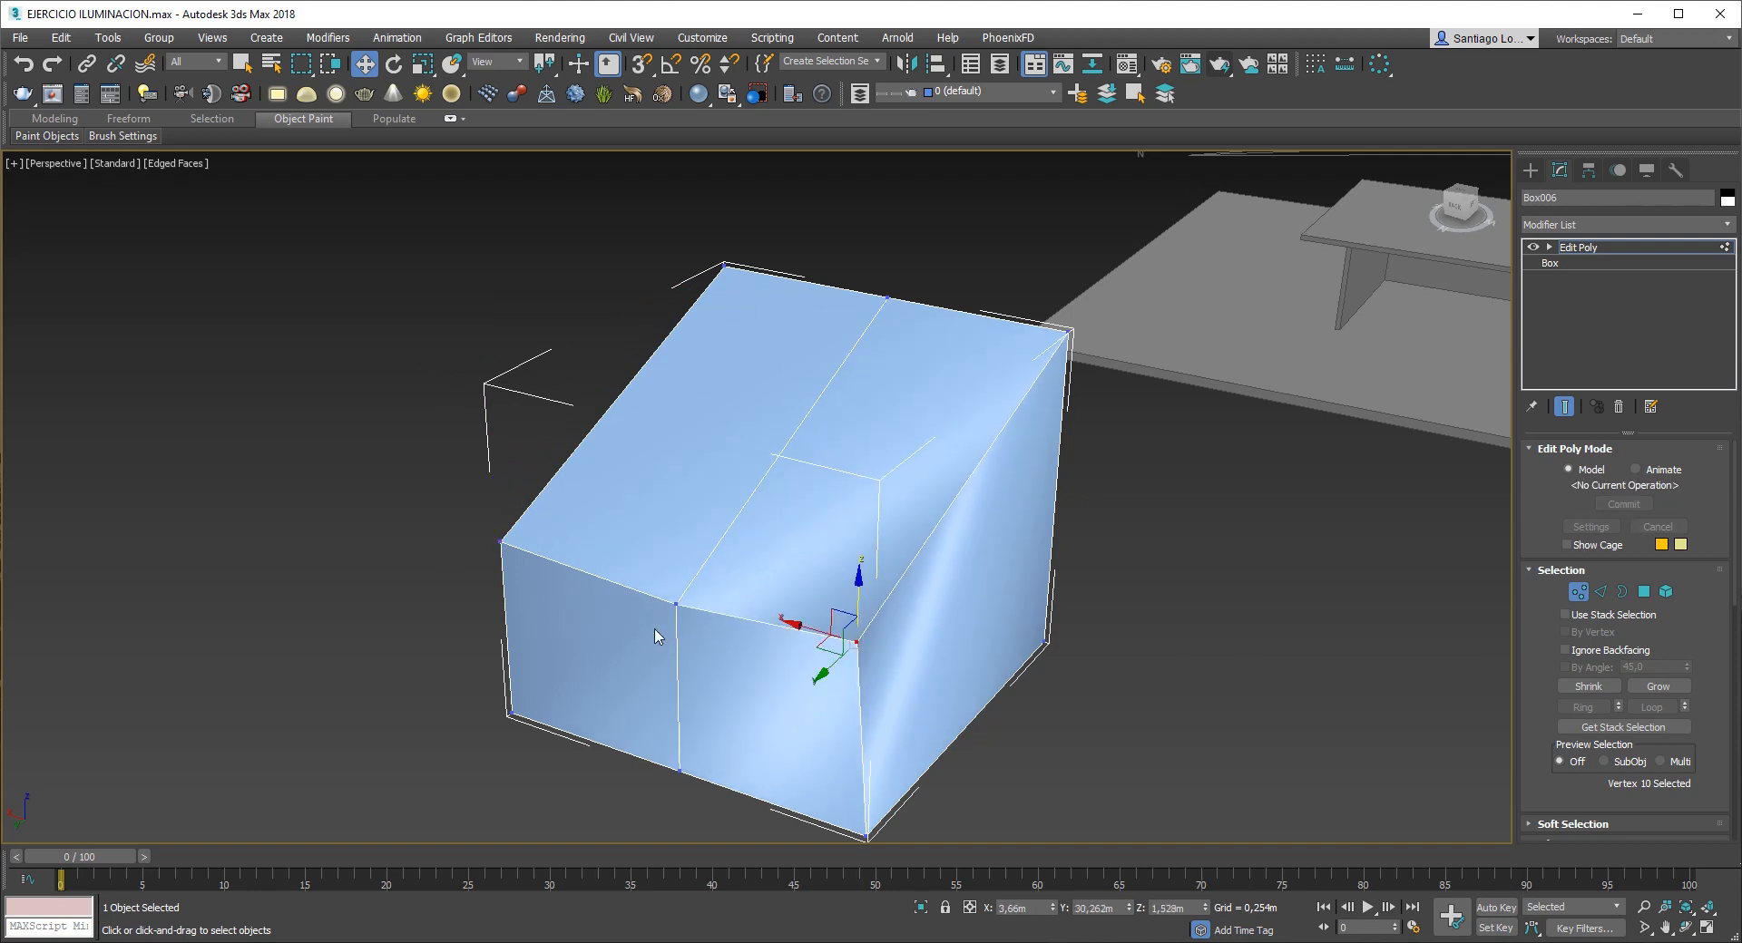
- Select the three lowered front vertices together, raise them to an average height of about 6.8 m, and clear the selection
{"action": "left_click", "coordinate": [676, 604], "text": "shift"}
{"action": "left_click_drag", "start_coordinate": [680, 552], "coordinate": [723, 398]}
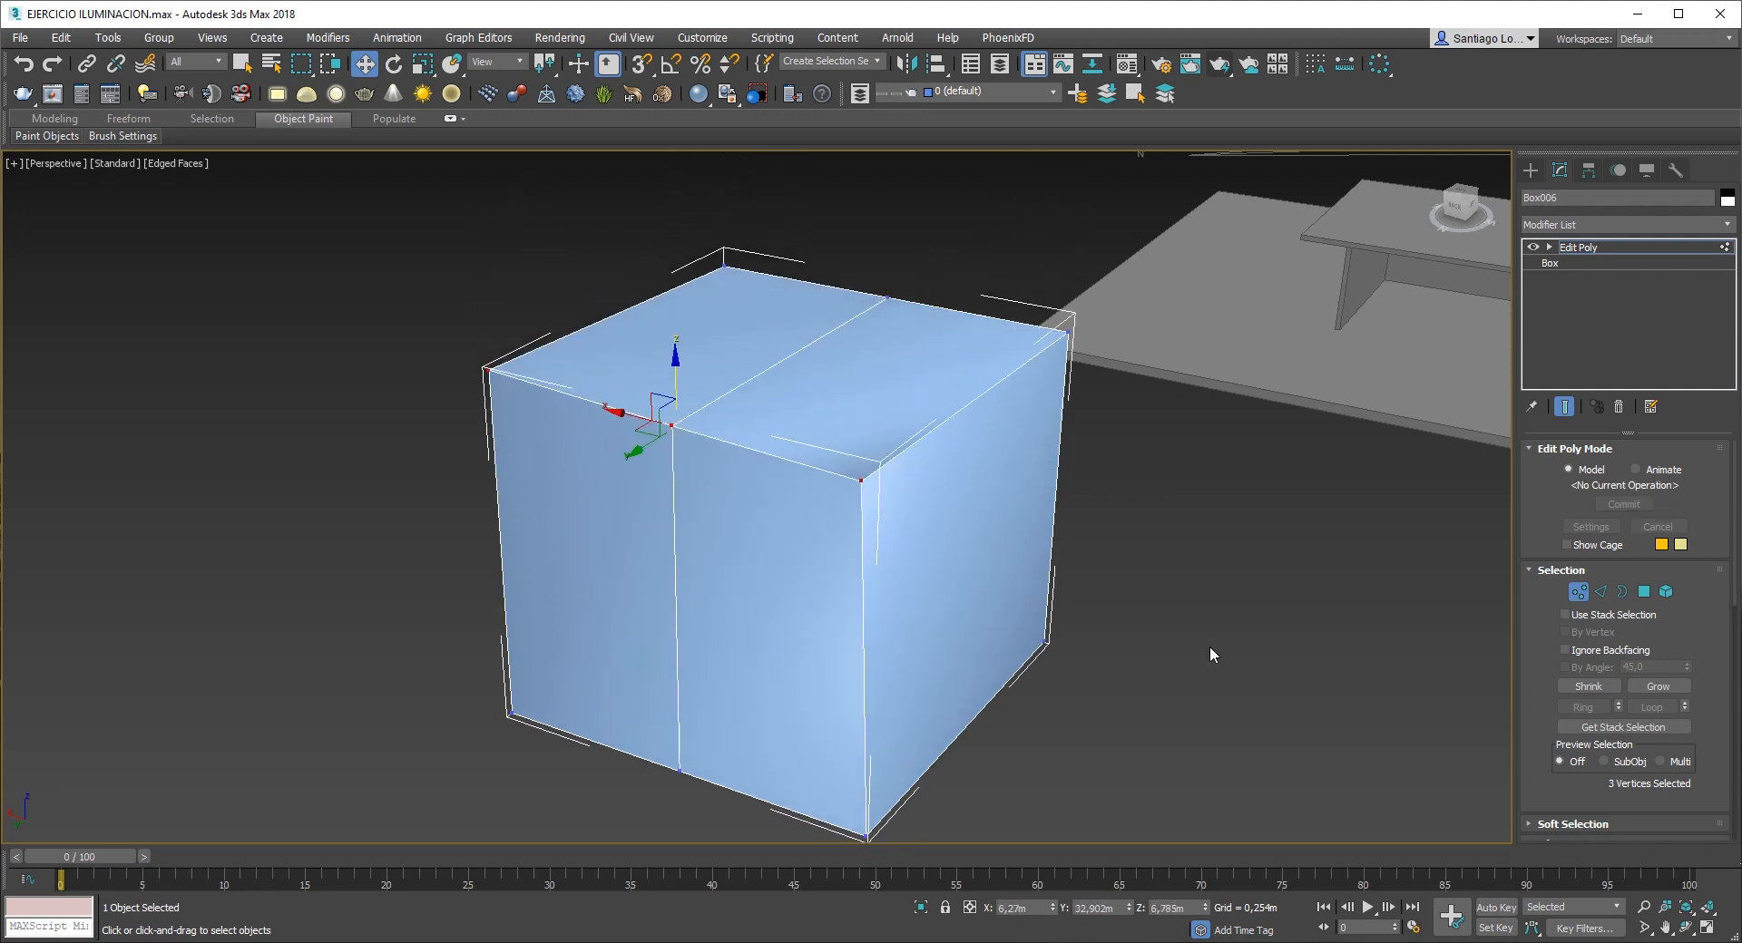
{"action": "left_click", "coordinate": [1279, 621]}
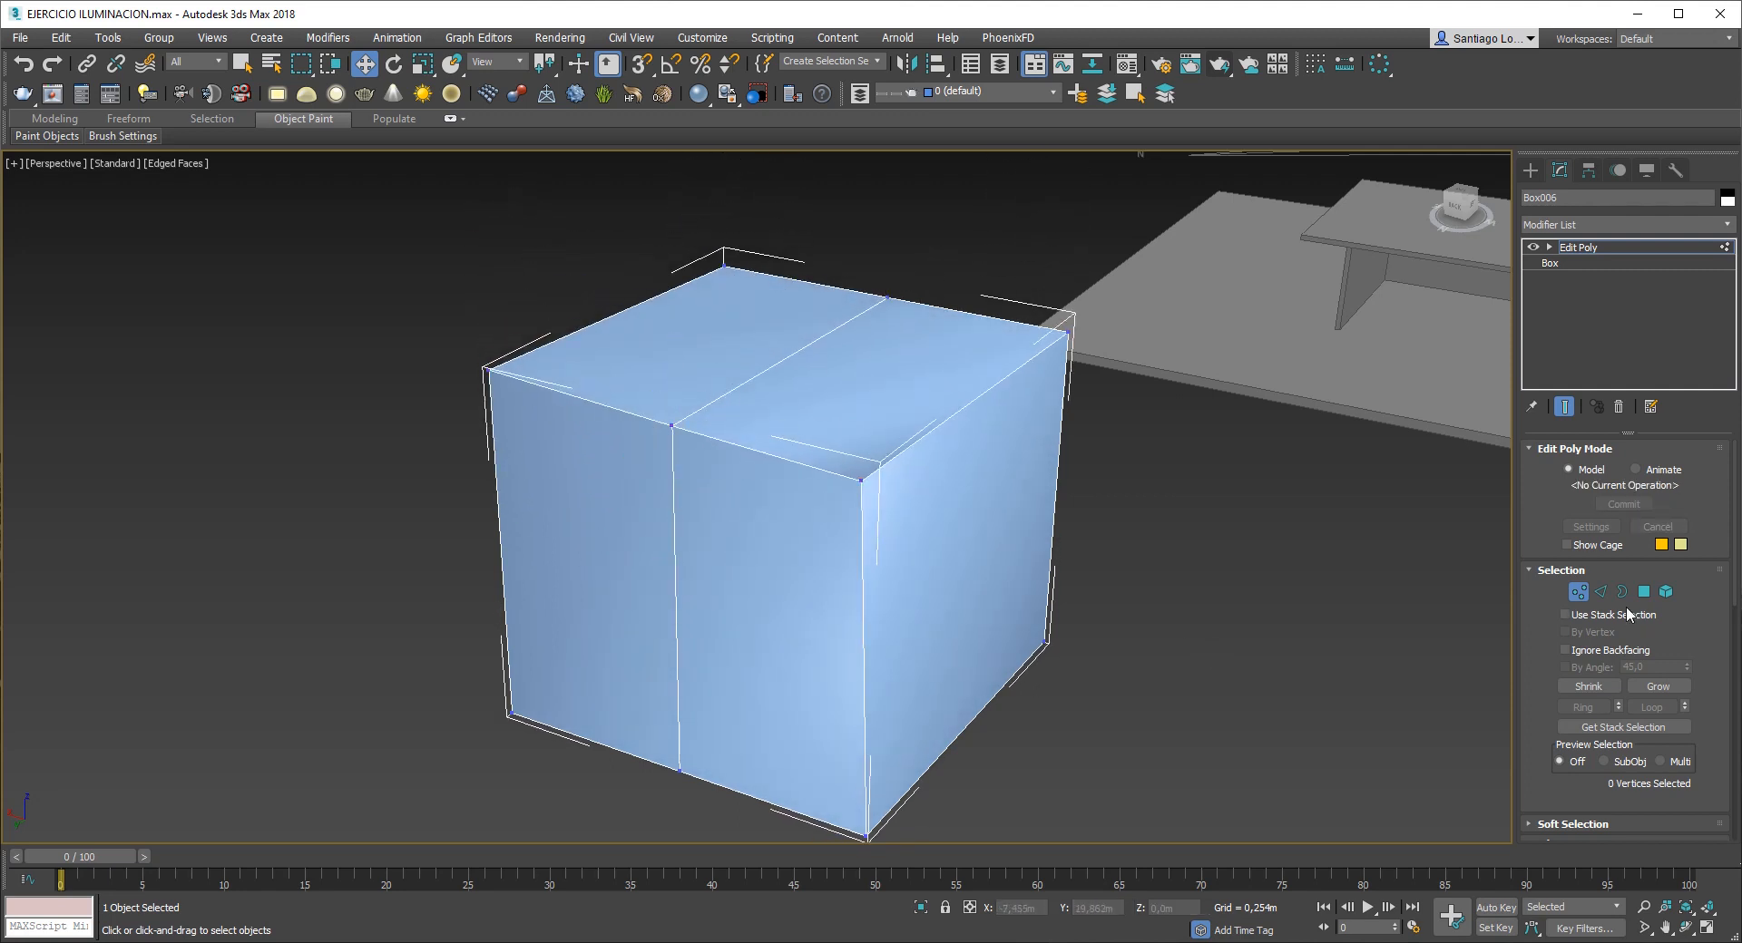
- Try raising the box's middle top edge vertically to a height of about 10.8 m, and undo the move
{"action": "left_click", "coordinate": [1602, 592]}
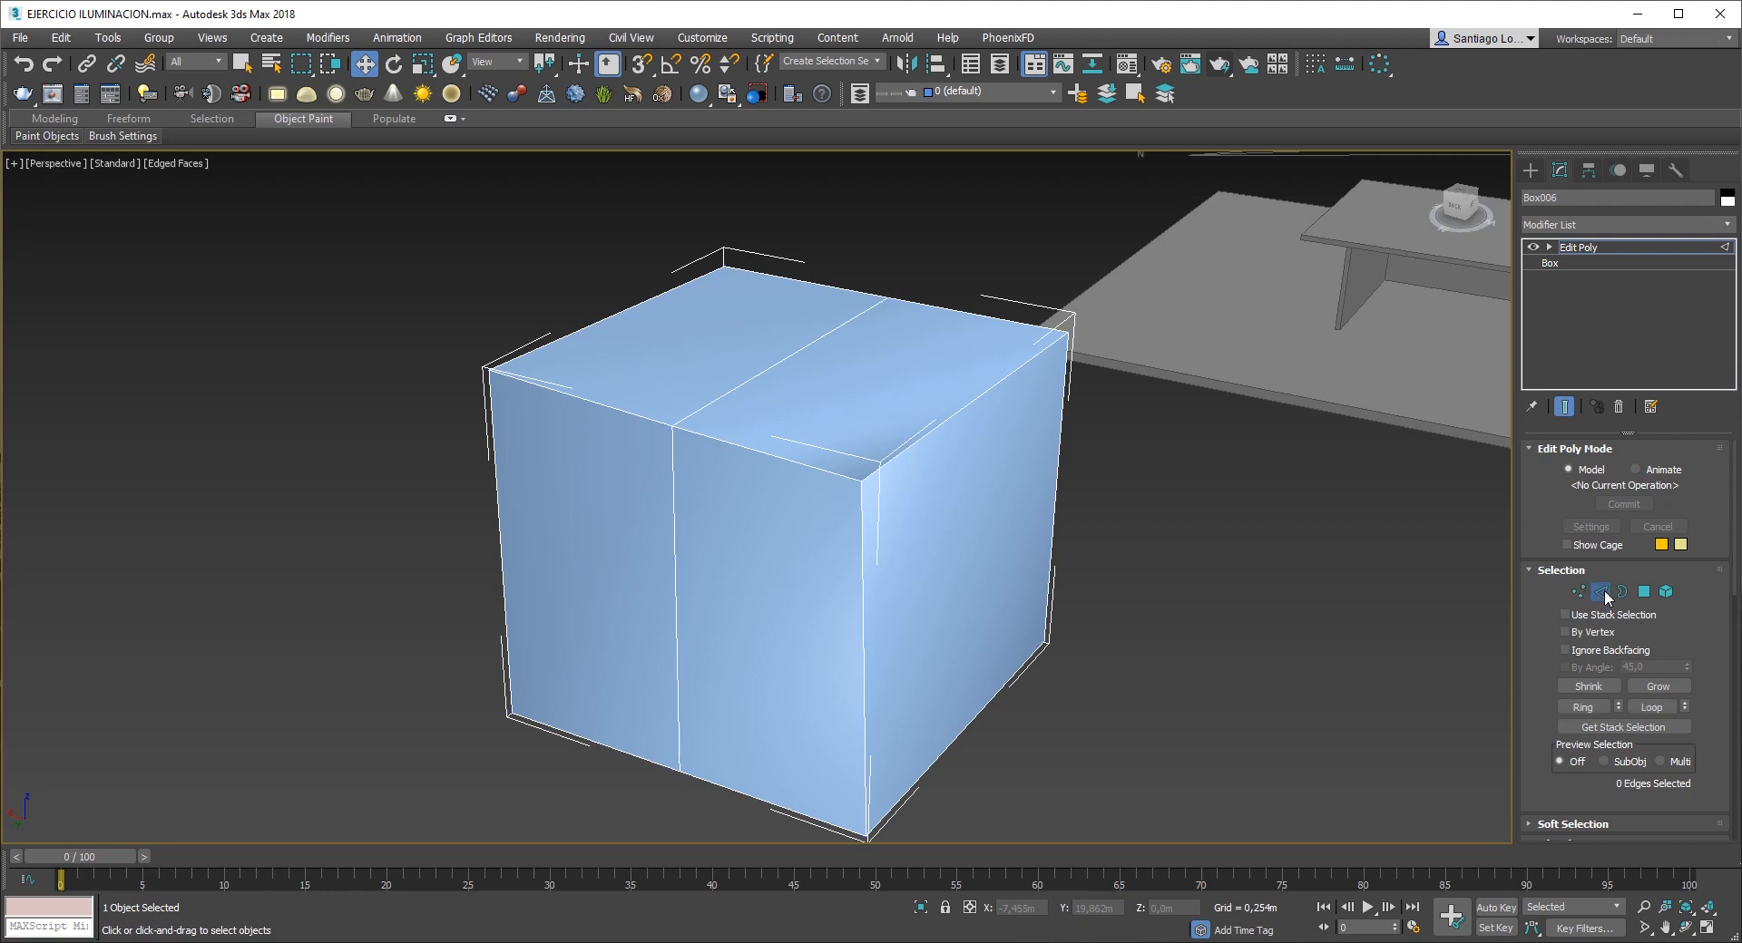
{"action": "left_click", "coordinate": [750, 381]}
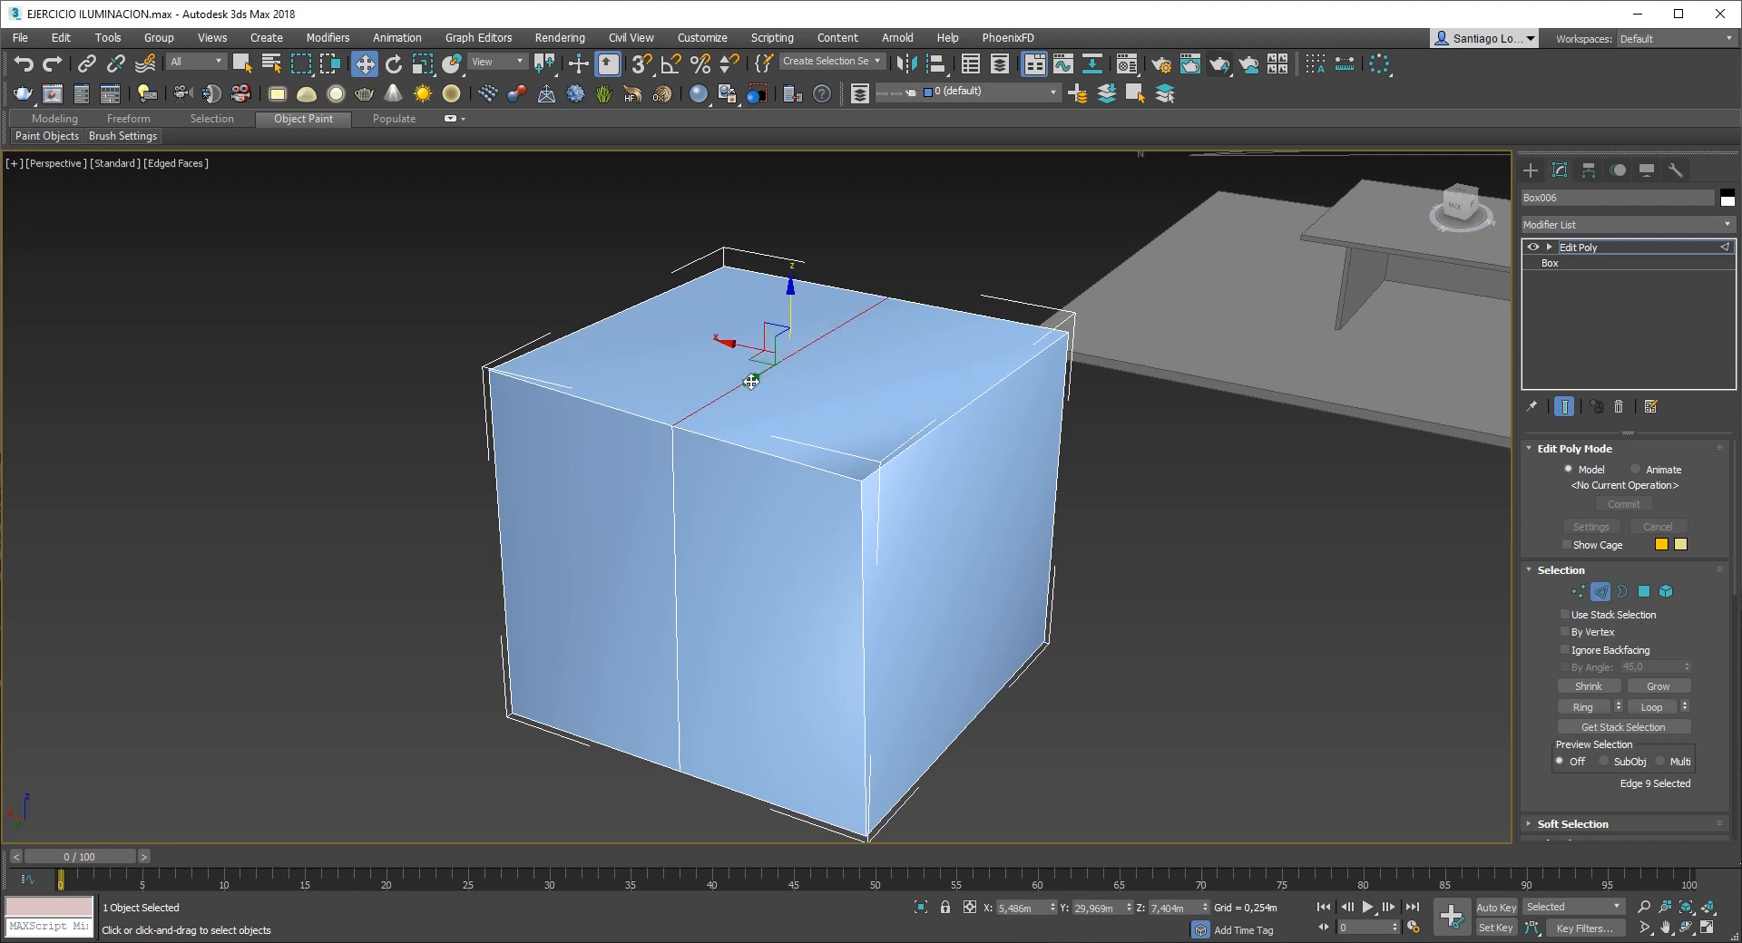
{"action": "scroll", "coordinate": [817, 427], "scroll_direction": "down", "scroll_amount": 1}
{"action": "left_click_drag", "start_coordinate": [816, 426], "coordinate": [821, 255]}
{"action": "middle_click_drag", "start_coordinate": [813, 476], "coordinate": [829, 500]}
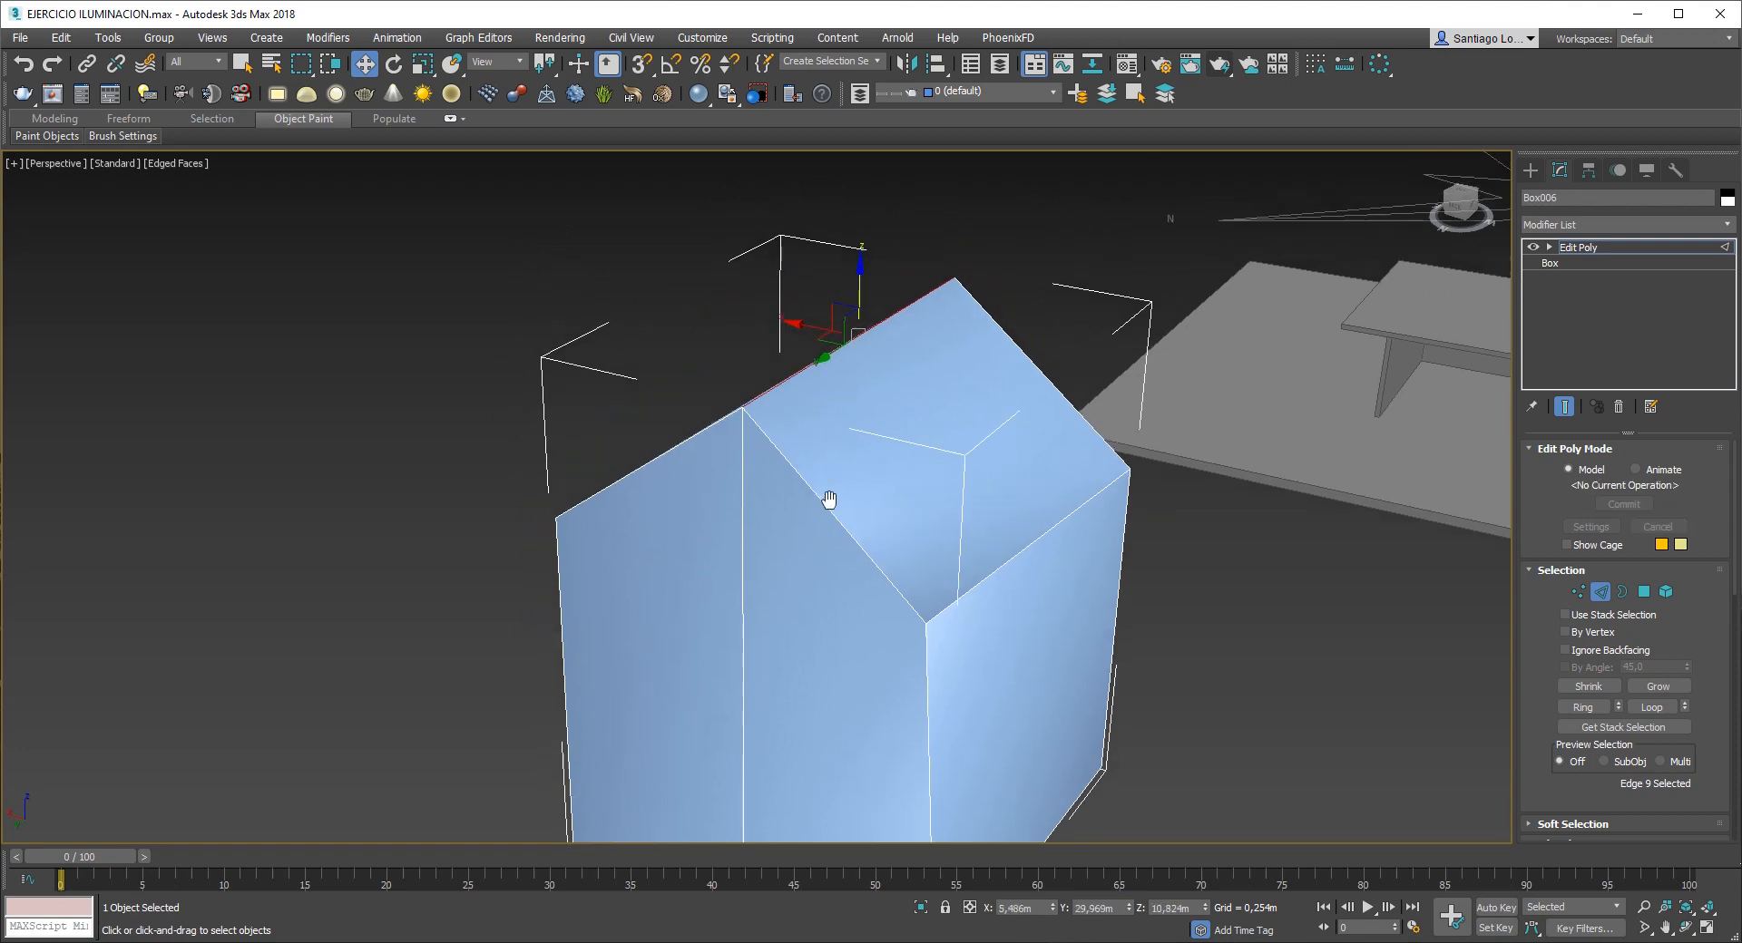
{"action": "key", "text": "ctrl+z"}
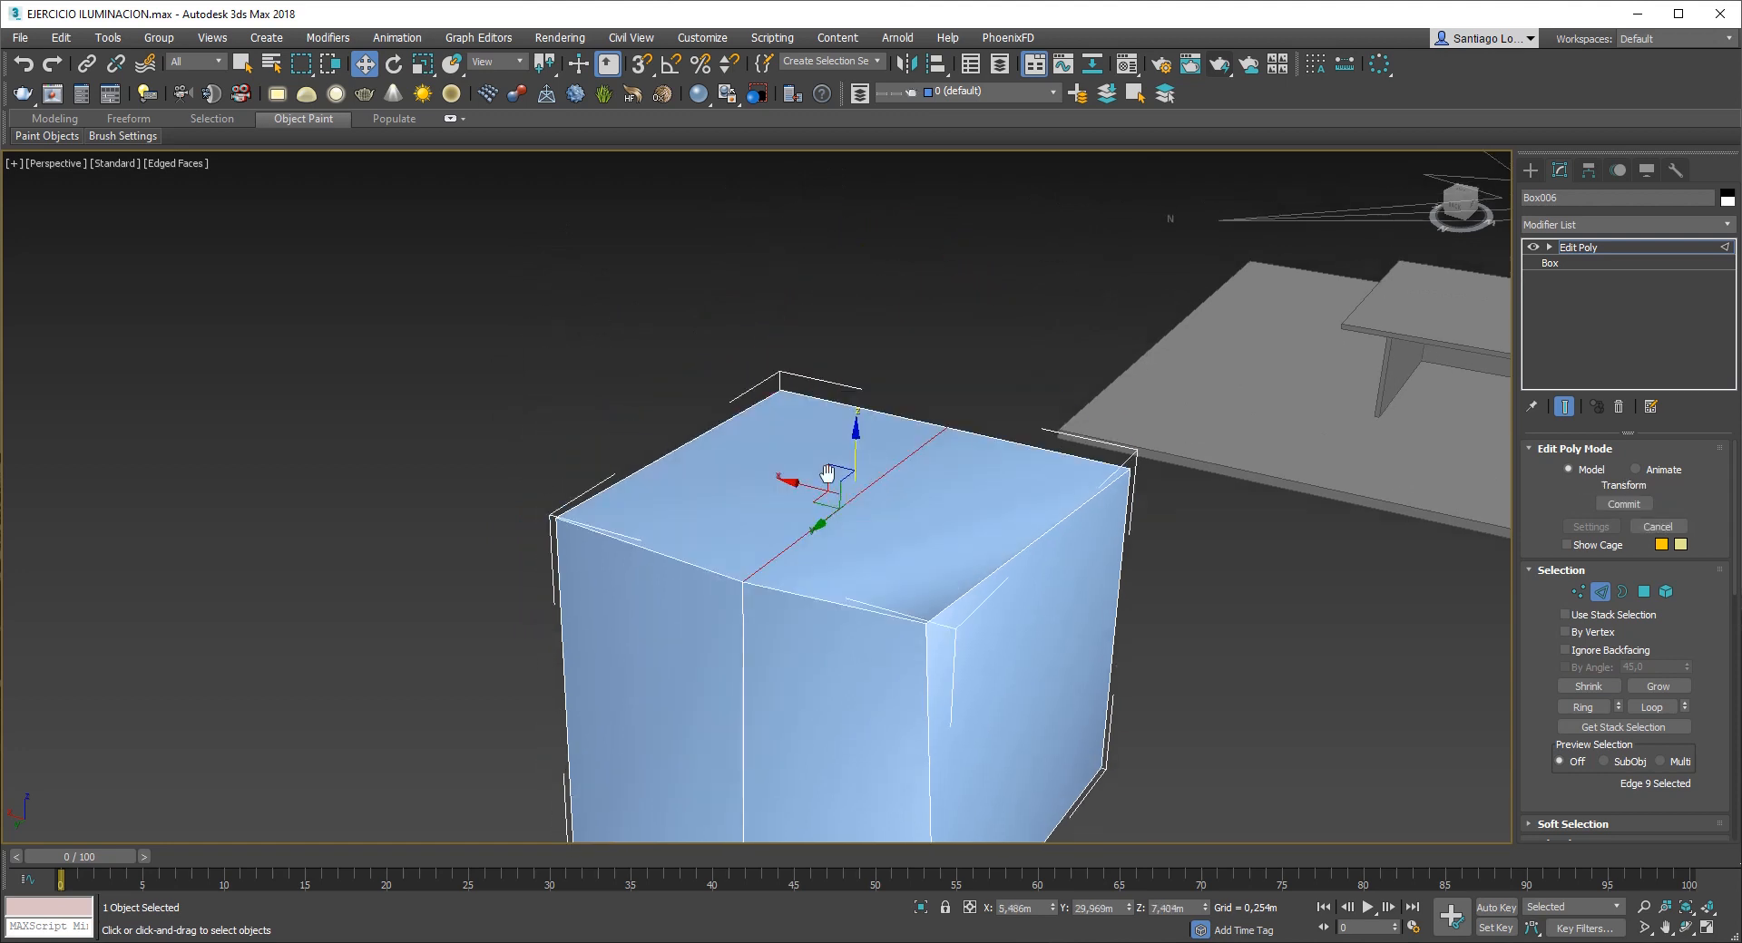
- Raise the middle top edge to an absolute world Z of about 11.209 m with Move Transform Type-In, and deselect it
{"action": "scroll", "coordinate": [816, 462], "scroll_direction": "up", "scroll_amount": 5}
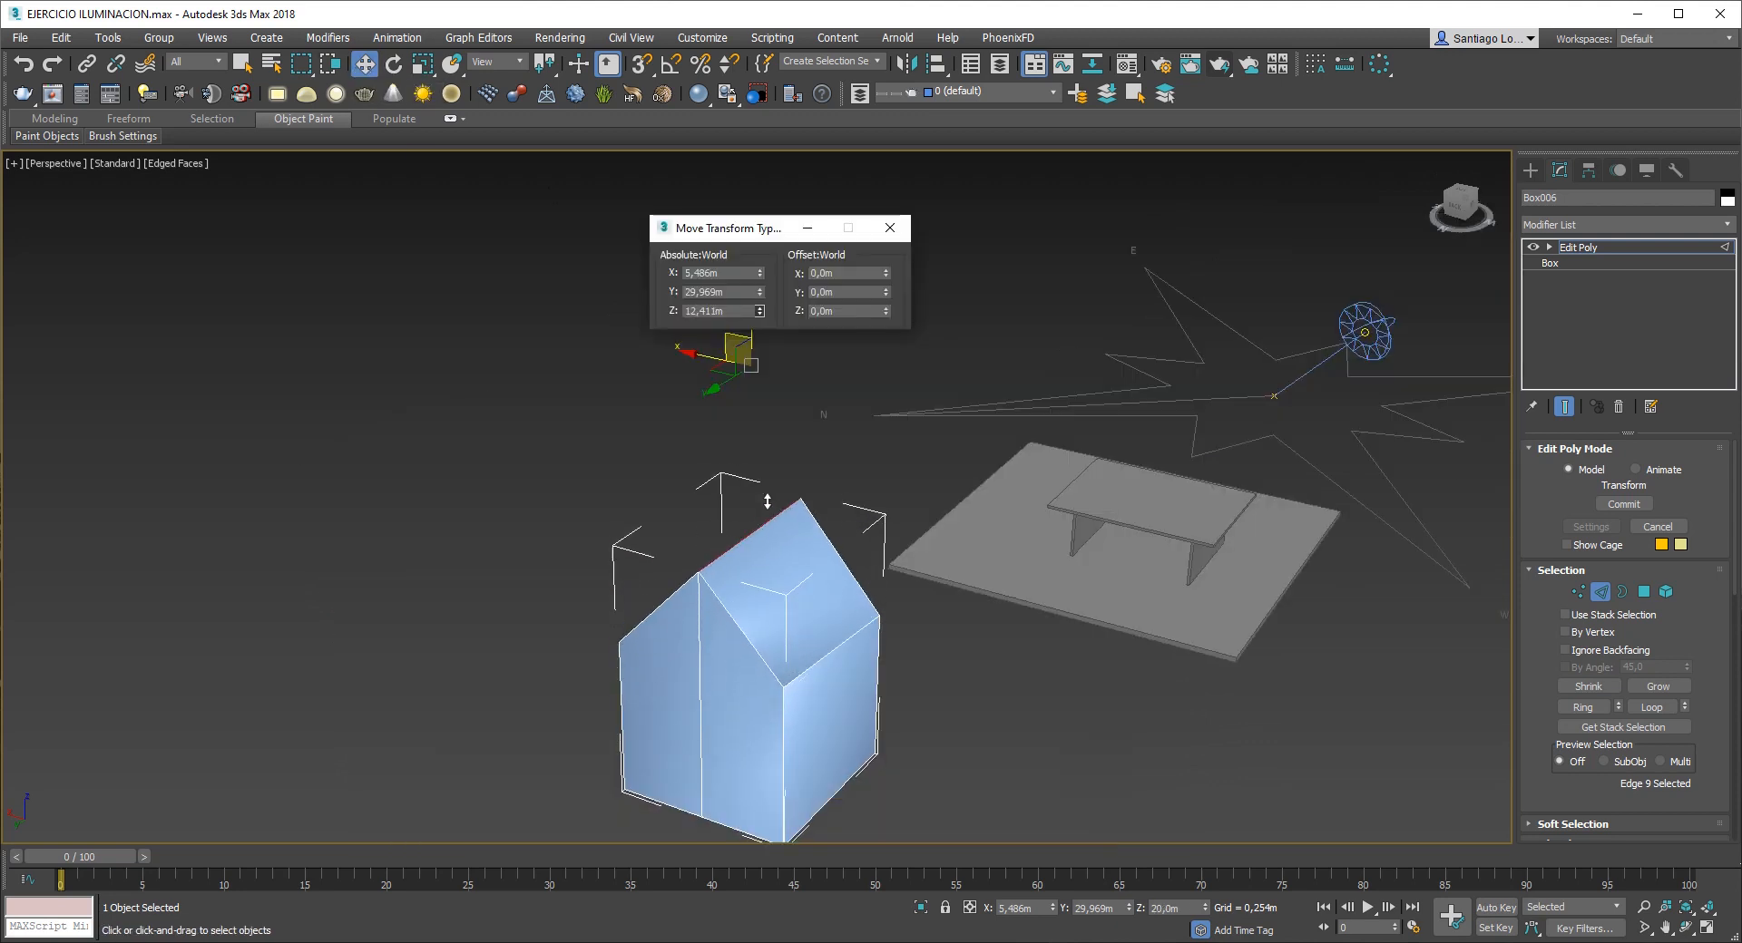
{"action": "left_click_drag", "start_coordinate": [759, 311], "coordinate": [858, 442]}
{"action": "scroll", "coordinate": [835, 408], "scroll_direction": "up", "scroll_amount": 3}
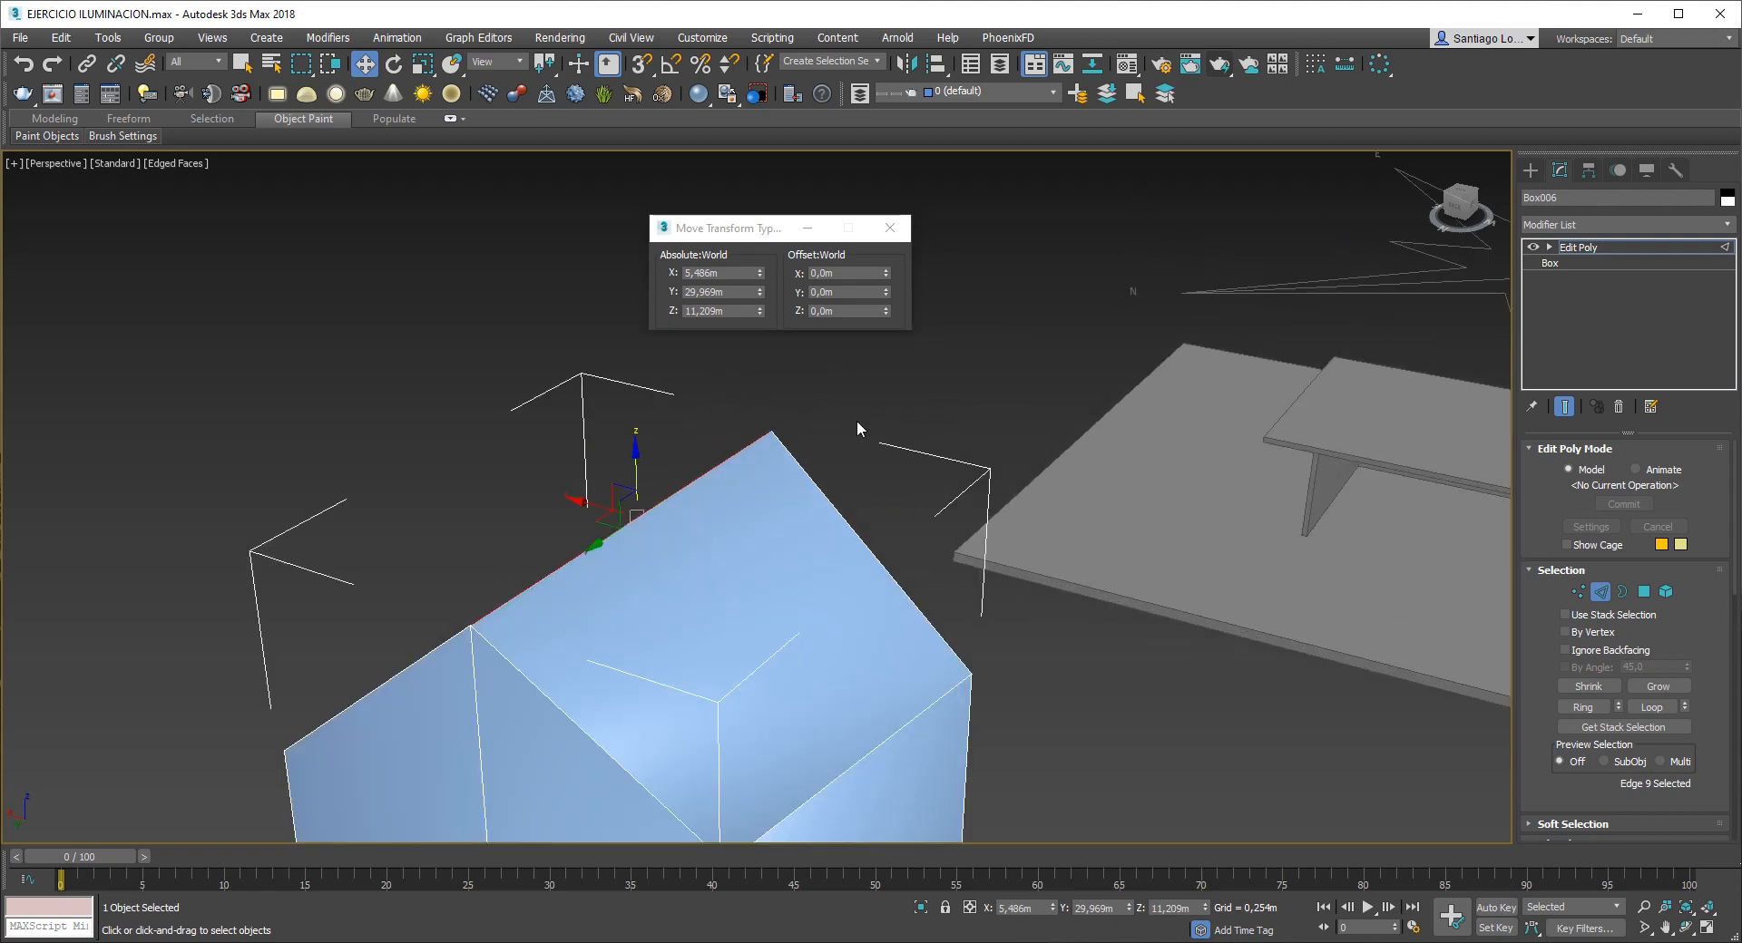
{"action": "left_click", "coordinate": [854, 423]}
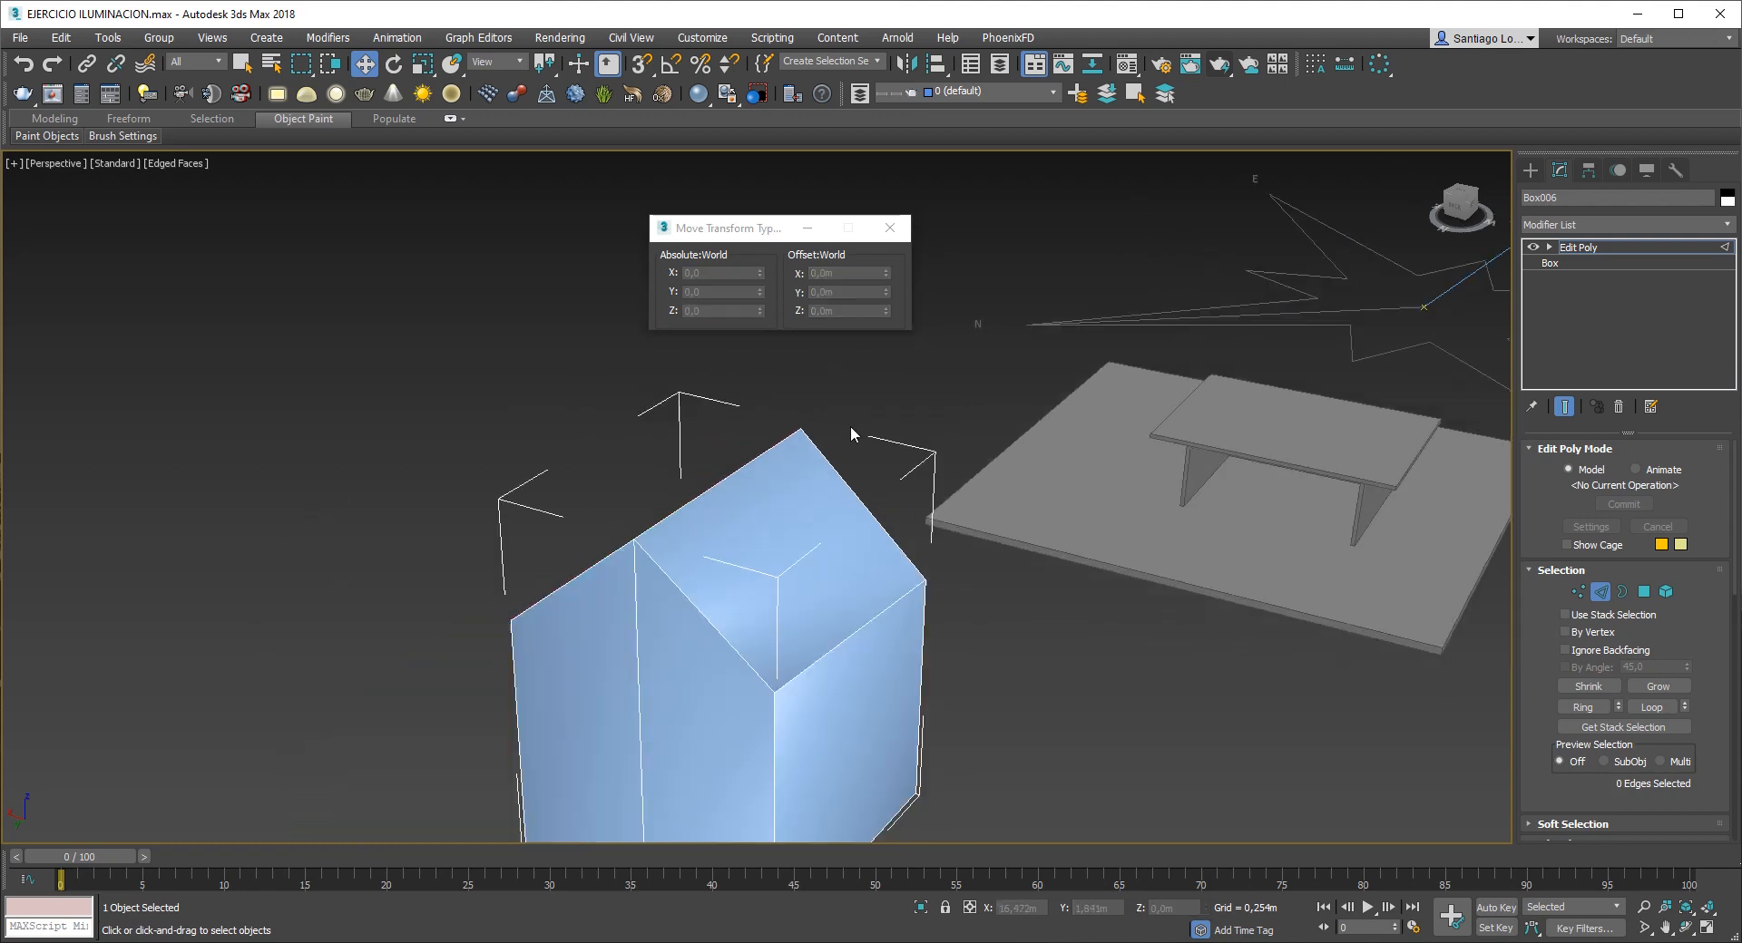
- Select the roof slope polygon nearest the slab model and move it along X to about 4.314 m
{"action": "left_click", "coordinate": [1644, 595]}
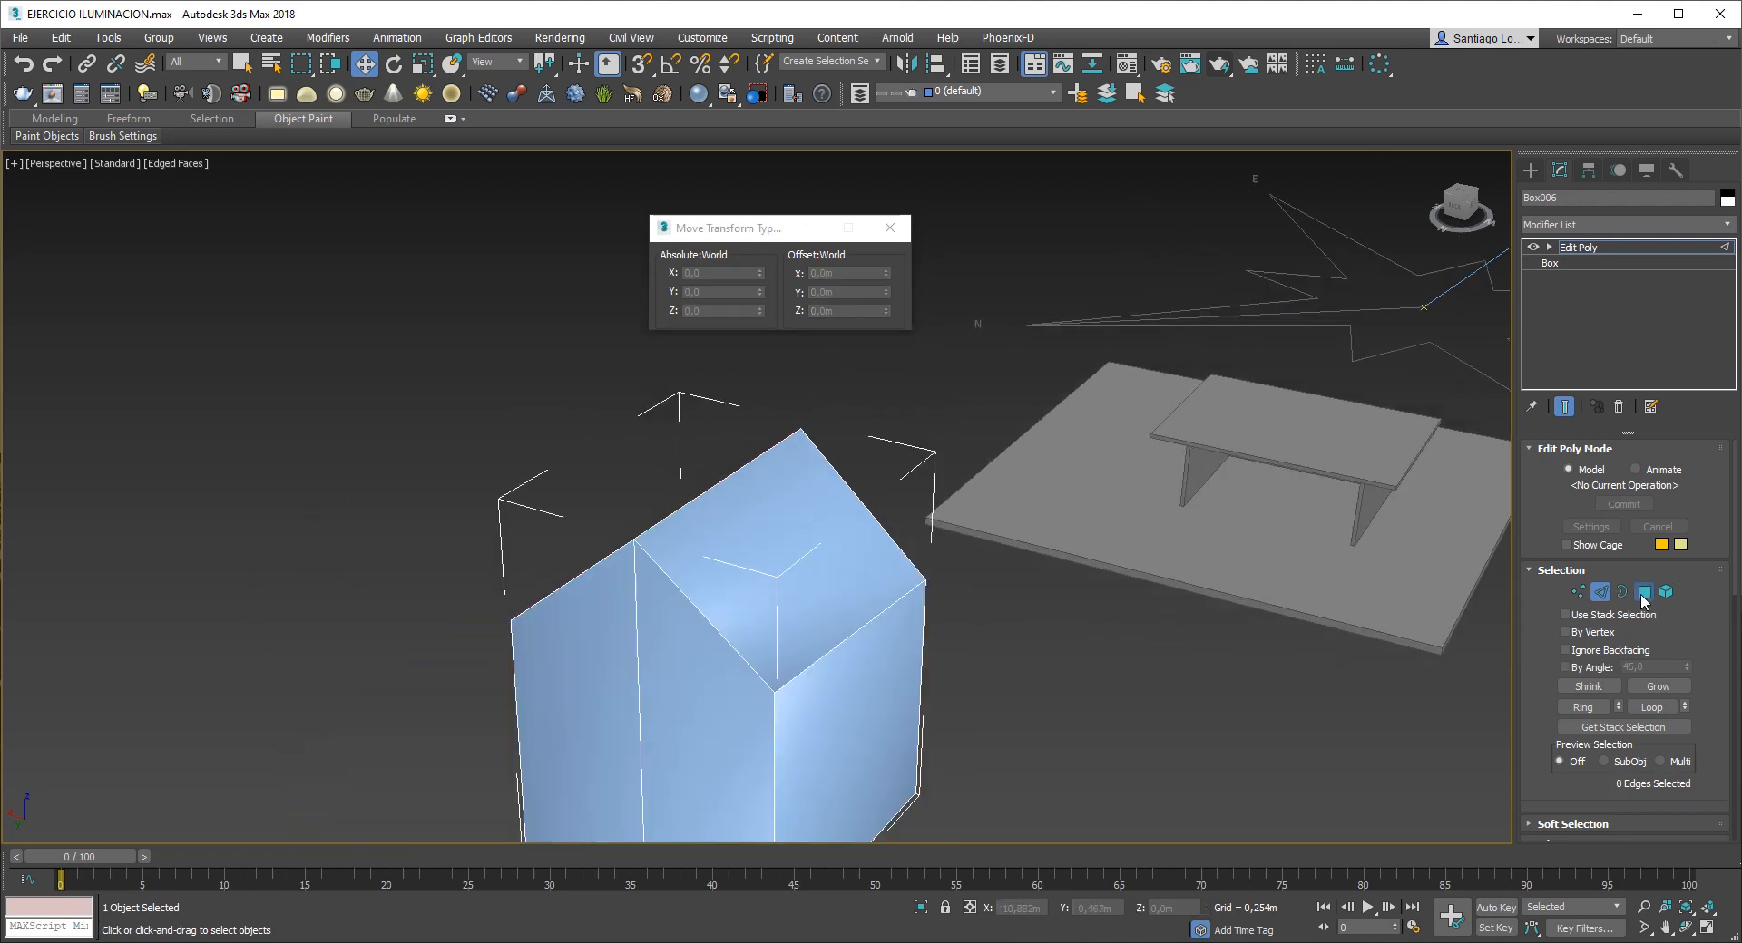
{"action": "left_click", "coordinate": [804, 602]}
{"action": "scroll", "coordinate": [825, 601], "scroll_direction": "up", "scroll_amount": 2}
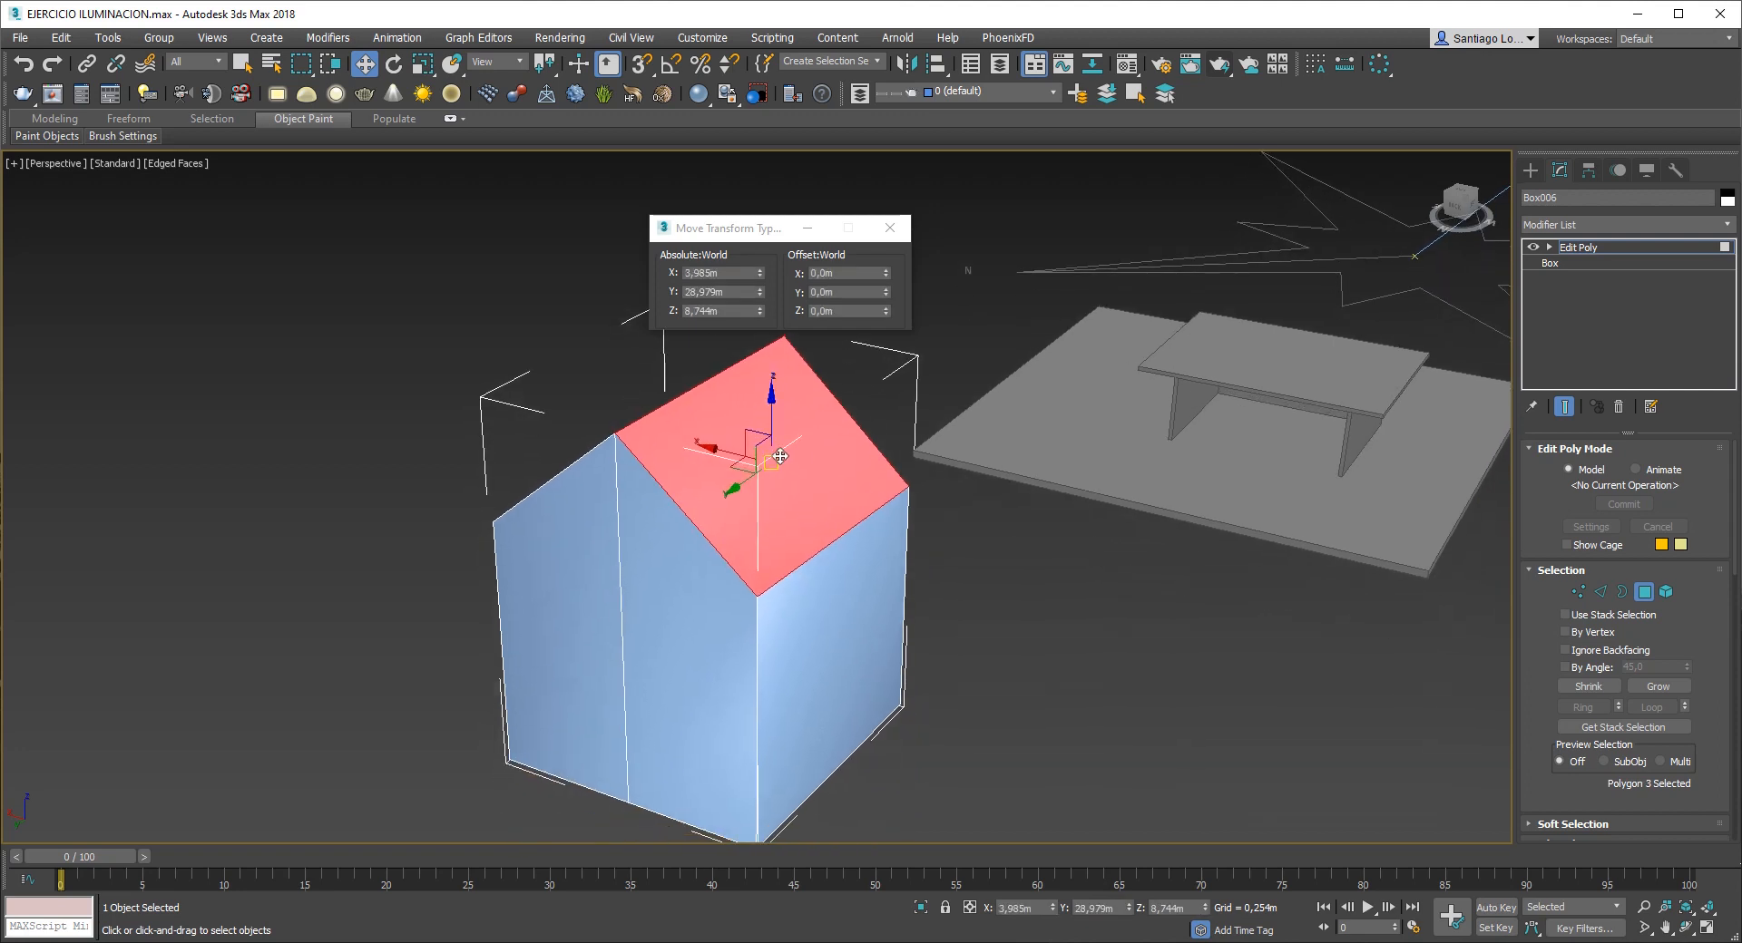
{"action": "scroll", "coordinate": [803, 490], "scroll_direction": "up", "scroll_amount": 2}
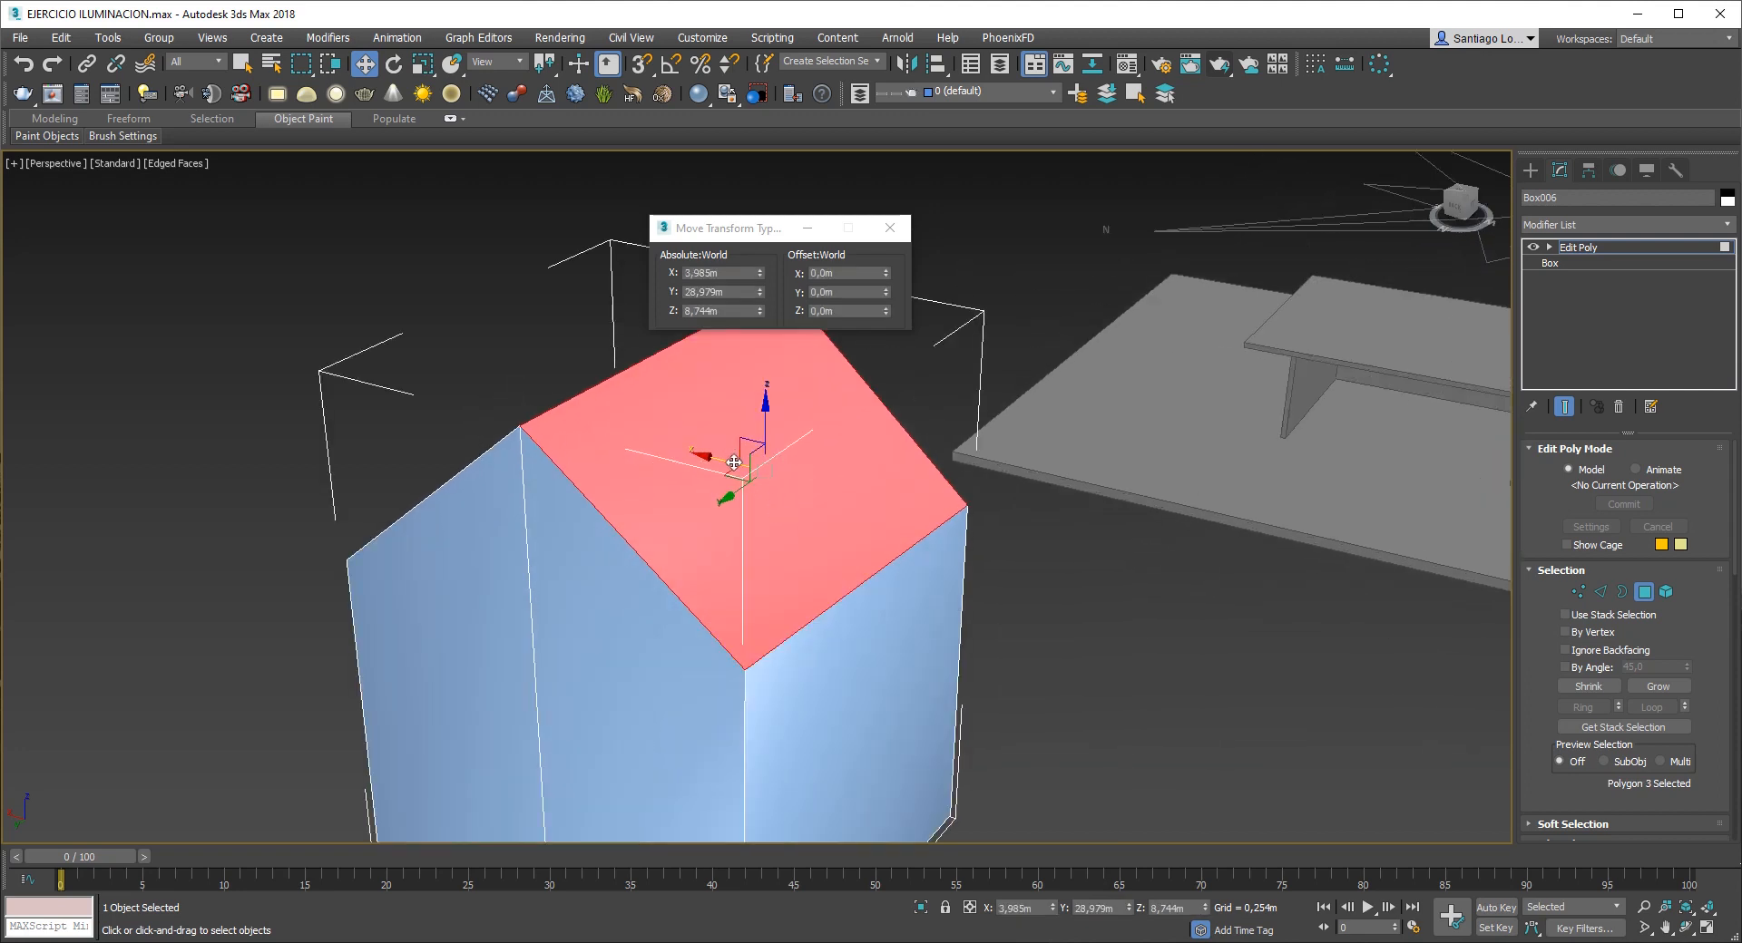
{"action": "left_click_drag", "start_coordinate": [735, 458], "coordinate": [695, 608]}
{"action": "scroll", "coordinate": [914, 502], "scroll_direction": "down", "scroll_amount": 2}
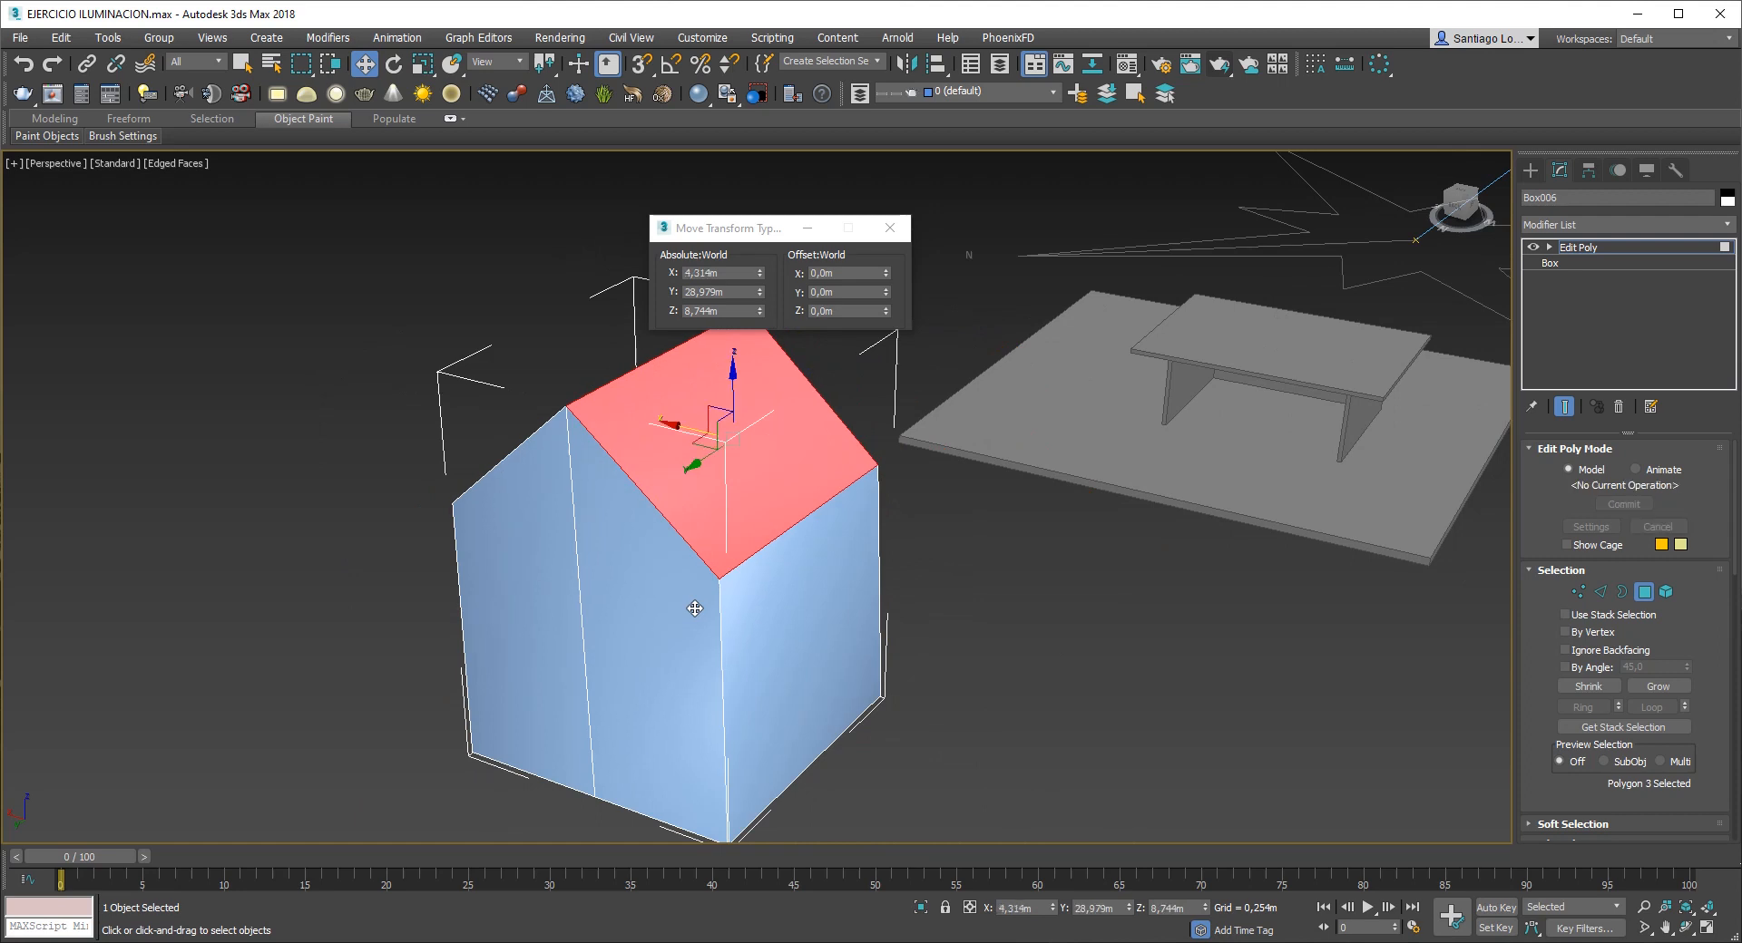
{"action": "left_click", "coordinate": [1642, 593]}
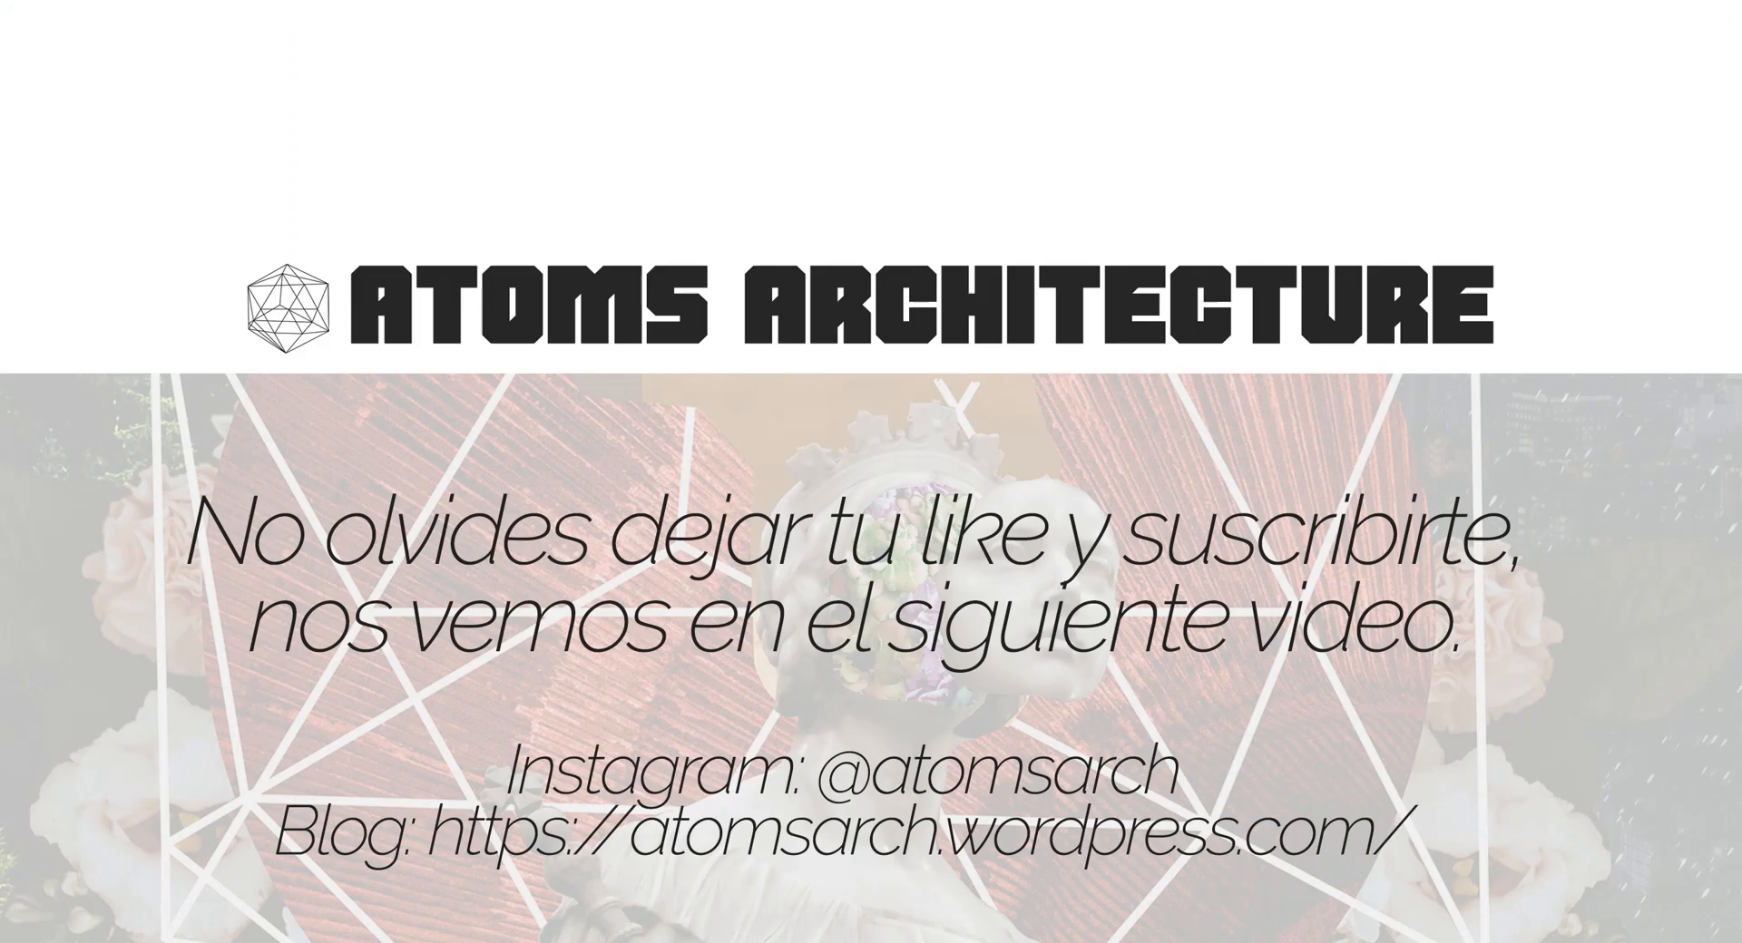